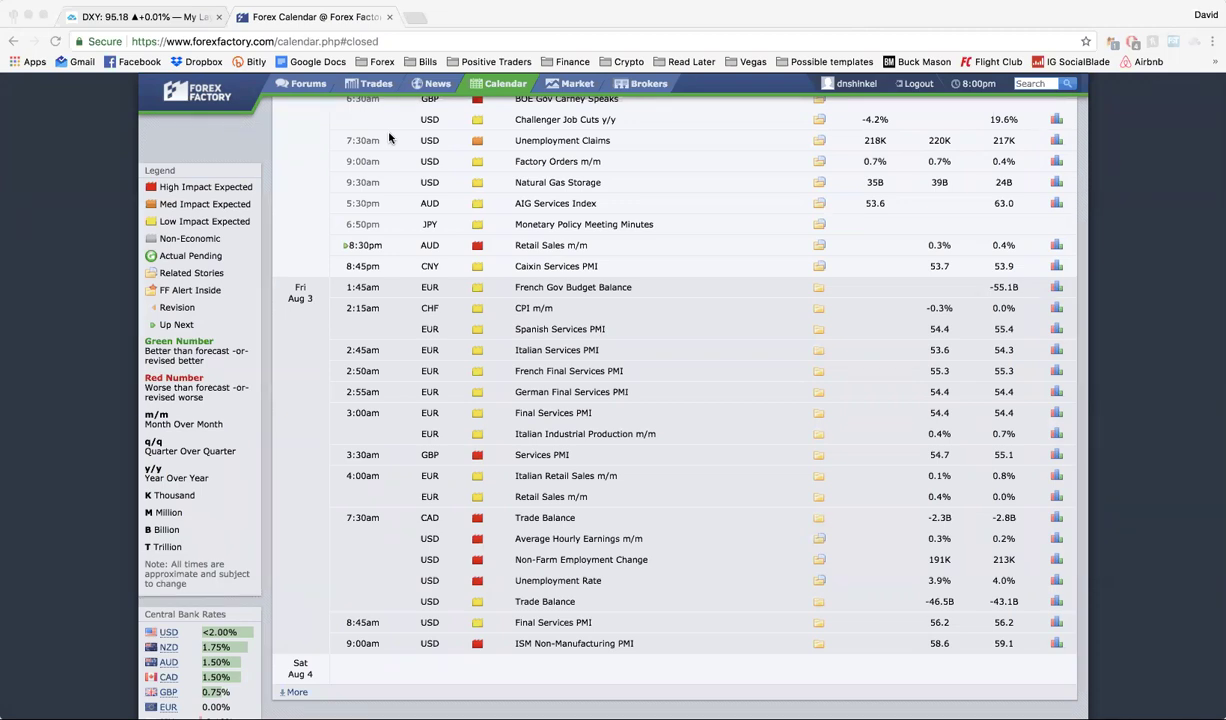
View the details of Friday's USD Non-Farm Employment Change, highlight "excluding the farming industry" in its Measures text, and close them
{"action": "scroll", "coordinate": [620, 395], "scroll_direction": "down", "scroll_amount": 1}
{"action": "scroll", "coordinate": [630, 400], "scroll_direction": "up", "scroll_amount": 2}
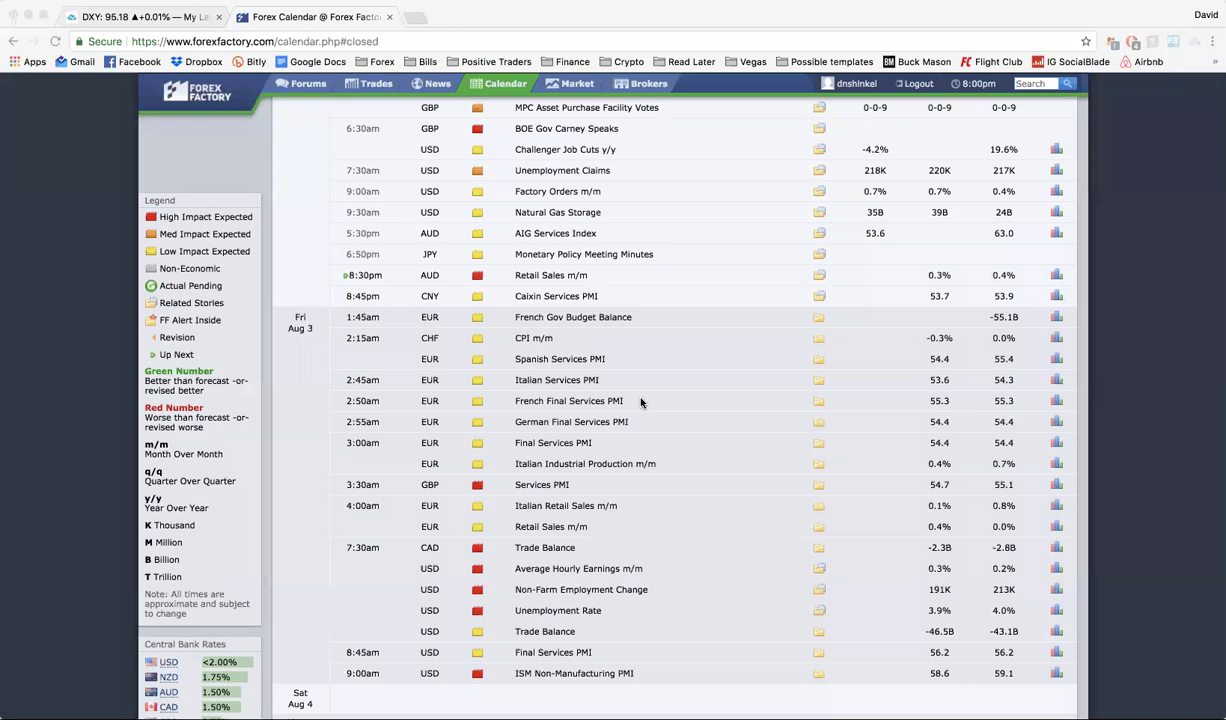
{"action": "scroll", "coordinate": [545, 550], "scroll_direction": "down", "scroll_amount": 1}
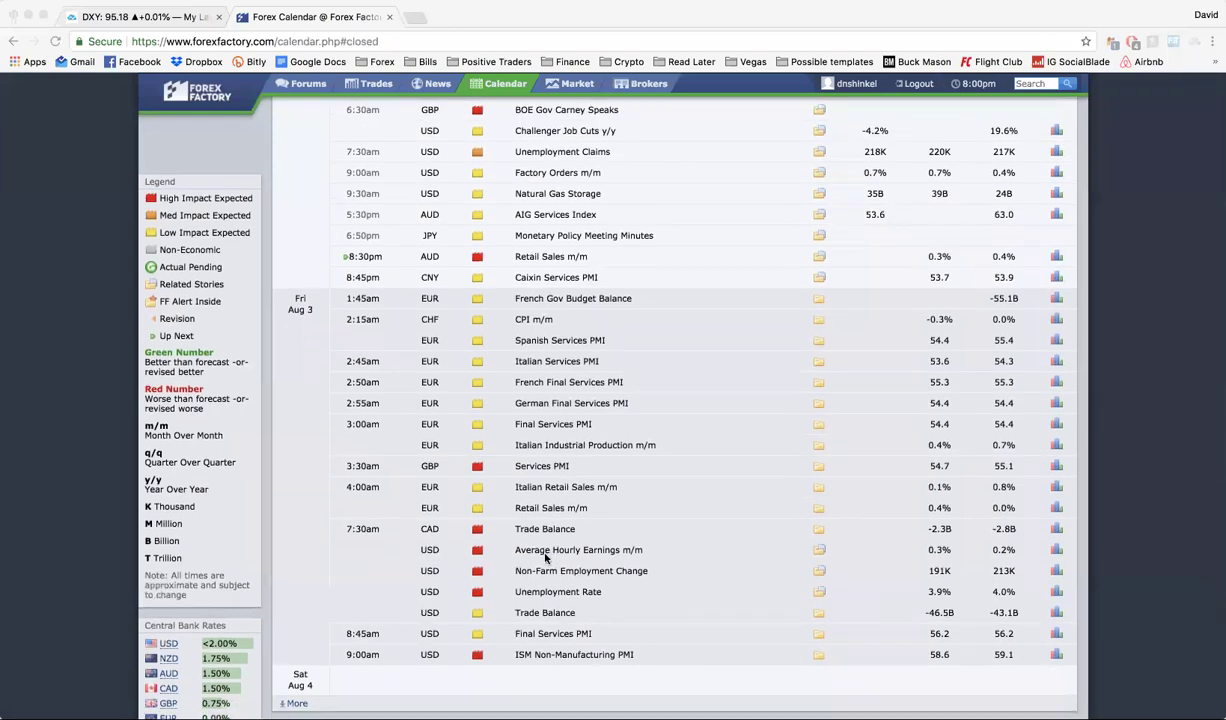
{"action": "left_click", "coordinate": [490, 550]}
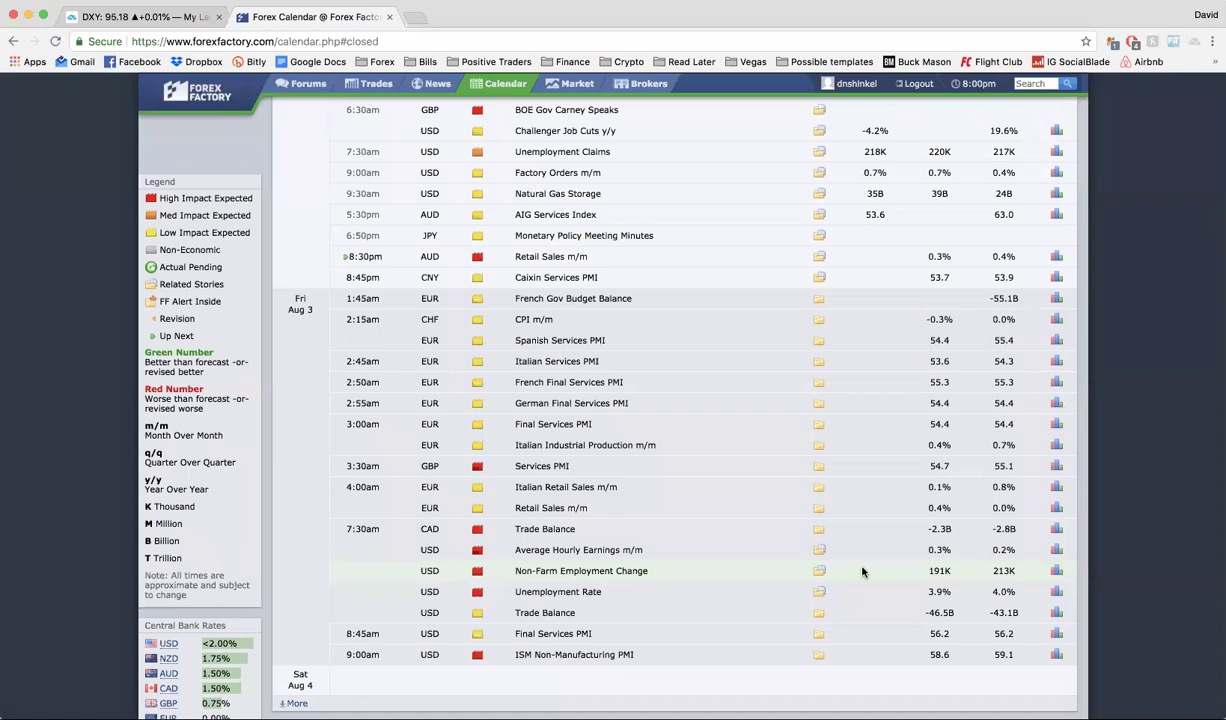
{"action": "left_click", "coordinate": [819, 571]}
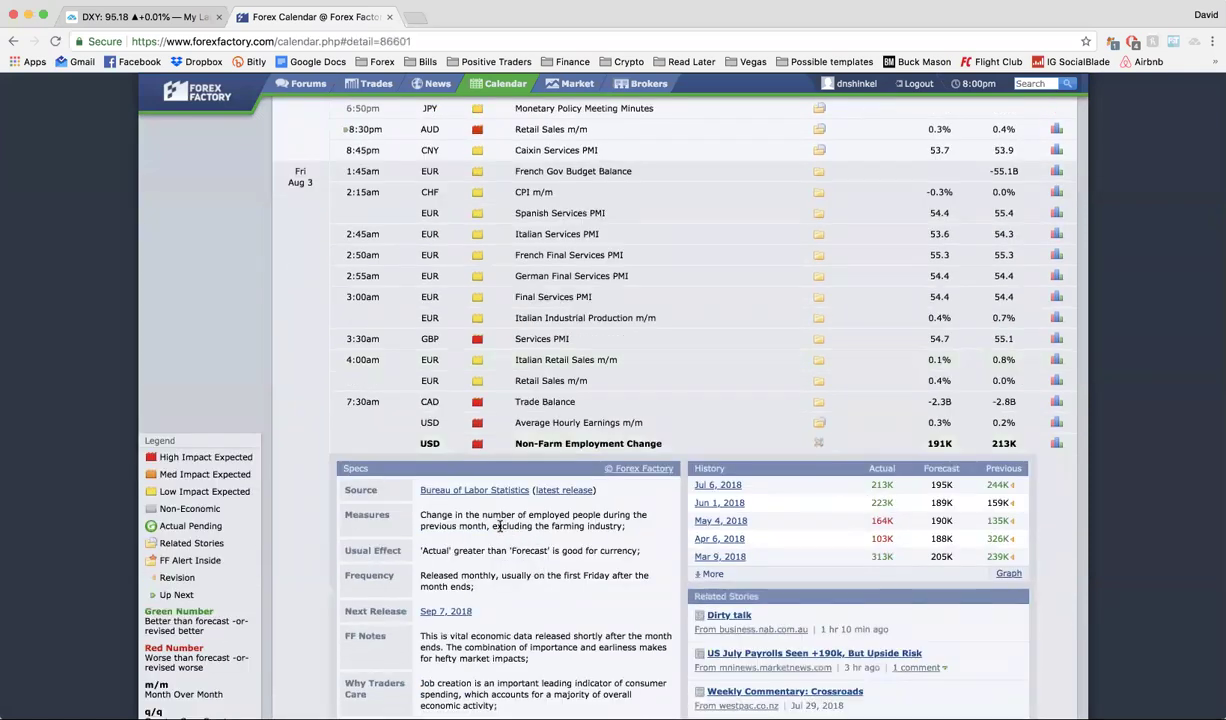
{"action": "left_click_drag", "start_coordinate": [491, 526], "coordinate": [625, 525]}
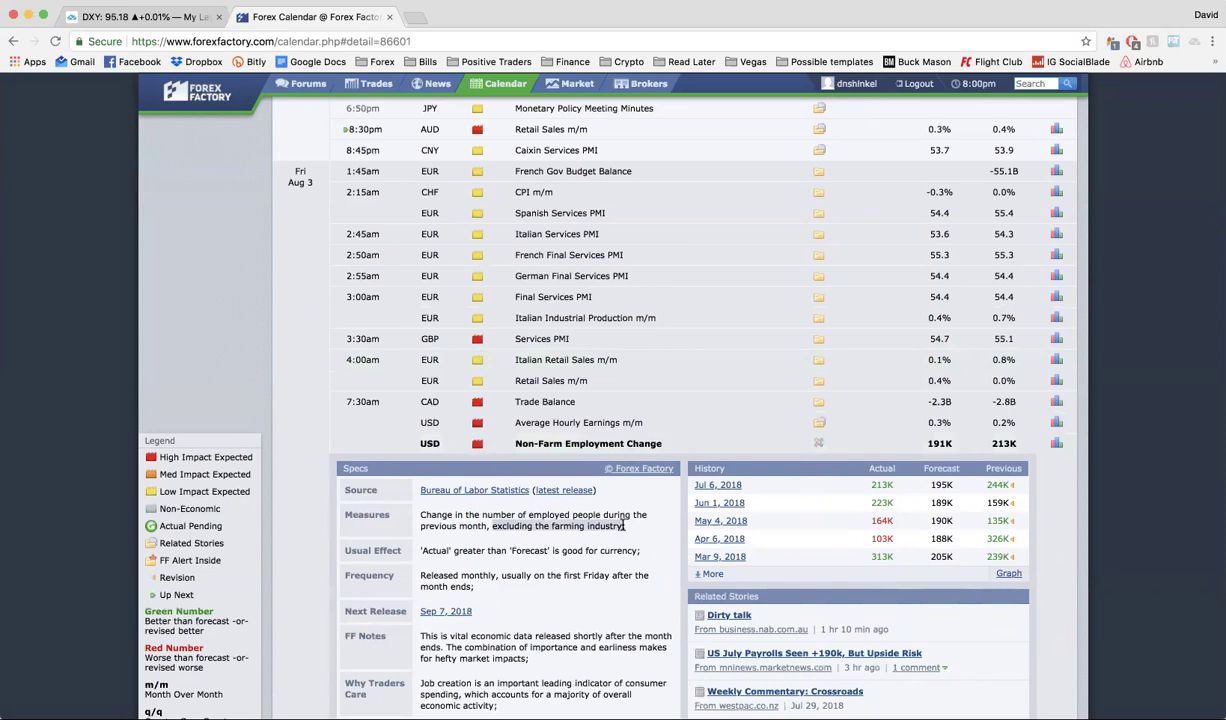
{"action": "left_click", "coordinate": [818, 441]}
View the details of Friday's USD Average Hourly Earnings m/m, highlight its Measures description, and close them
{"action": "scroll", "coordinate": [818, 440], "scroll_direction": "down", "scroll_amount": 2}
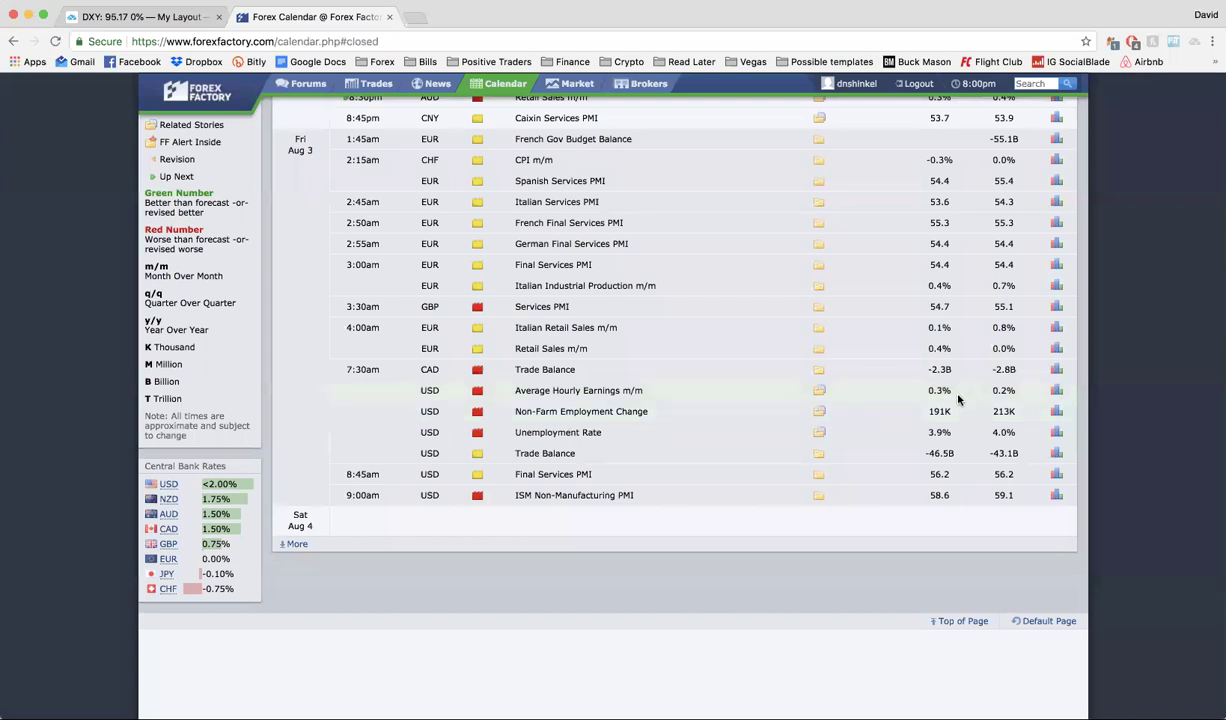
{"action": "left_click", "coordinate": [818, 392]}
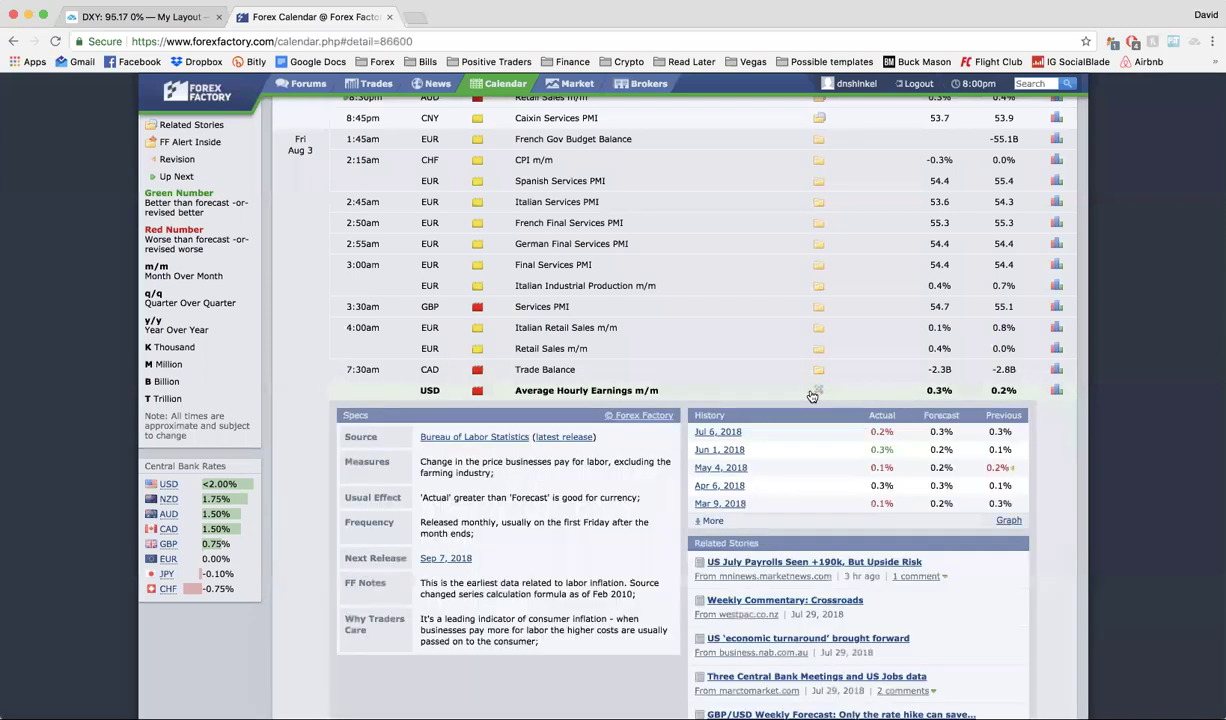
{"action": "left_click_drag", "start_coordinate": [421, 461], "coordinate": [608, 462]}
{"action": "left_click", "coordinate": [613, 463]}
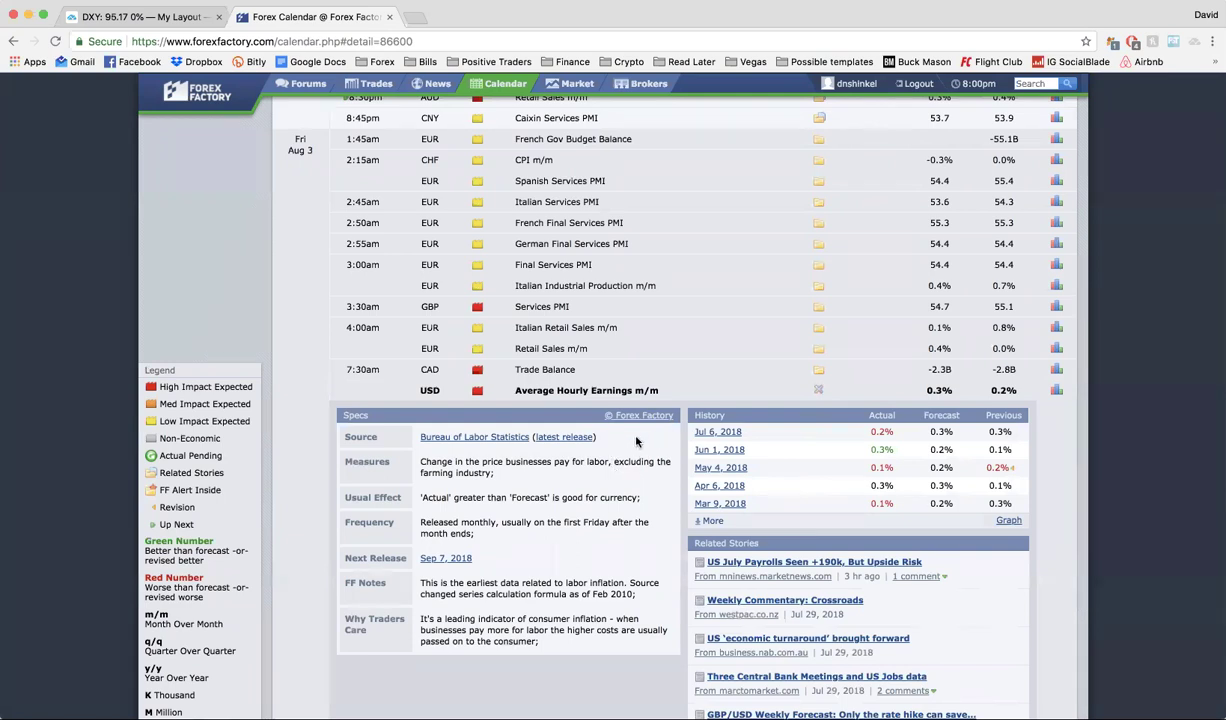
{"action": "left_click", "coordinate": [817, 391]}
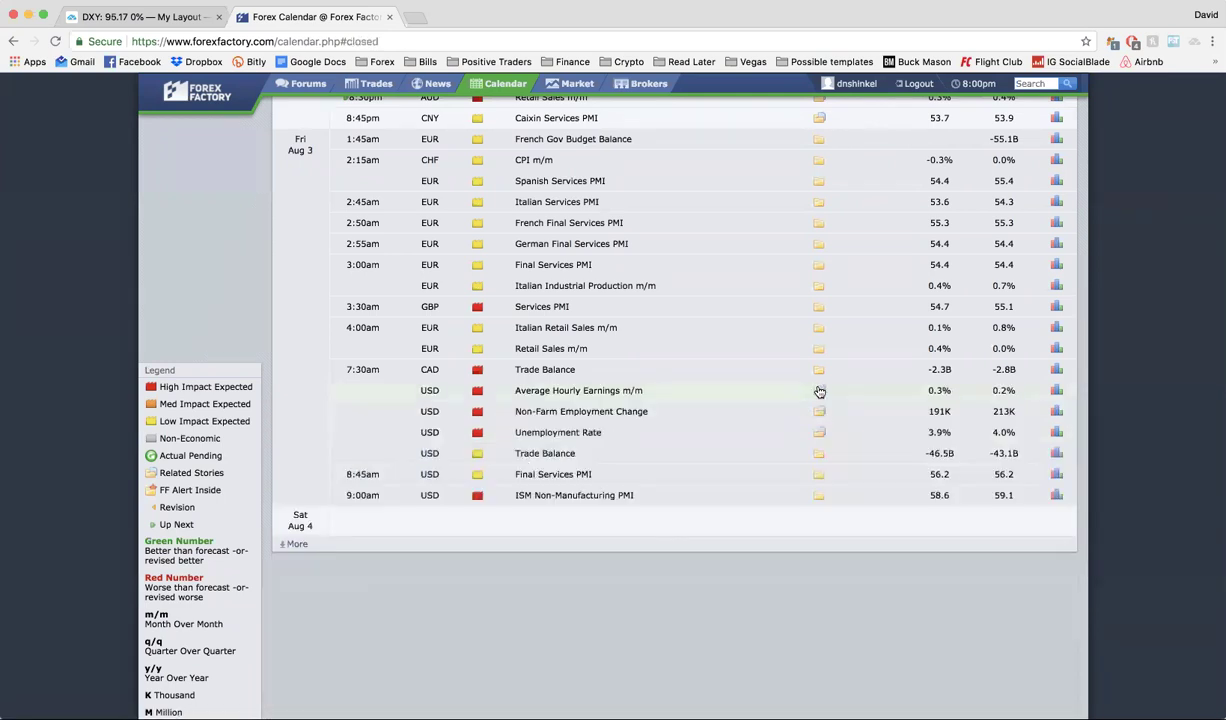
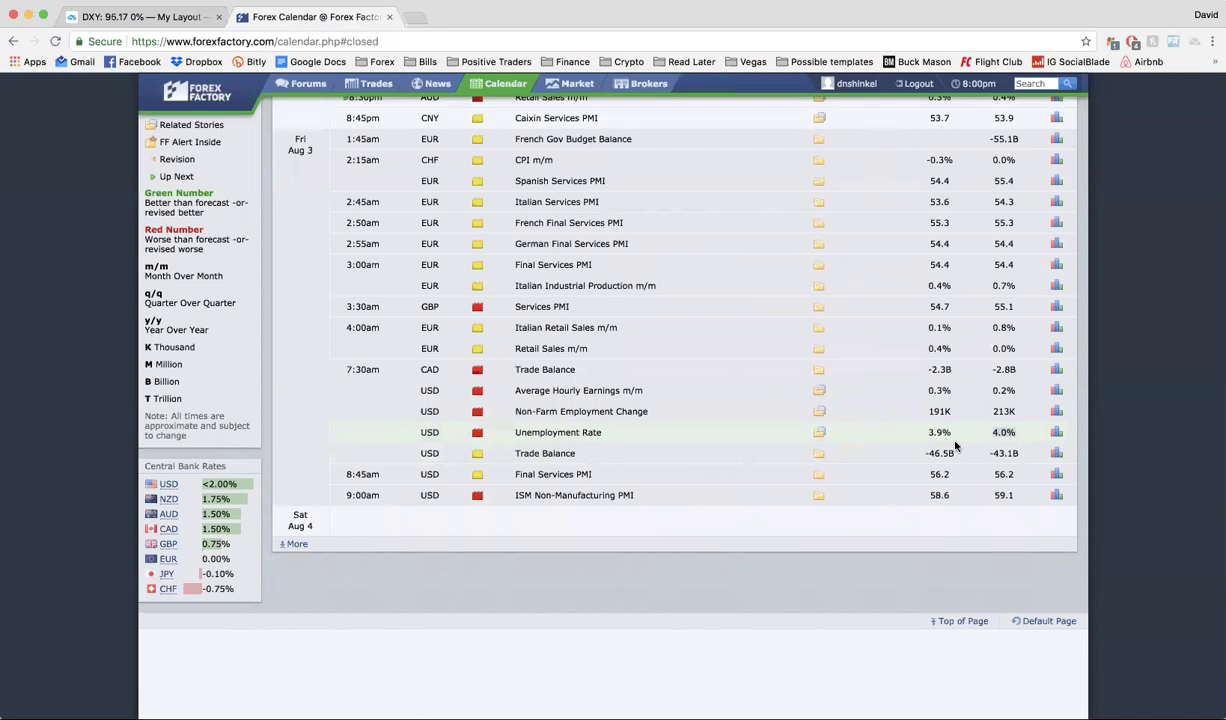
Highlight the forecast of Friday's USD Unemployment Rate and look back at Wednesday's USD employment releases
{"action": "left_click", "coordinate": [910, 433]}
{"action": "left_click_drag", "start_coordinate": [909, 433], "coordinate": [957, 431]}
{"action": "scroll", "coordinate": [563, 327], "scroll_direction": "up", "scroll_amount": 10}
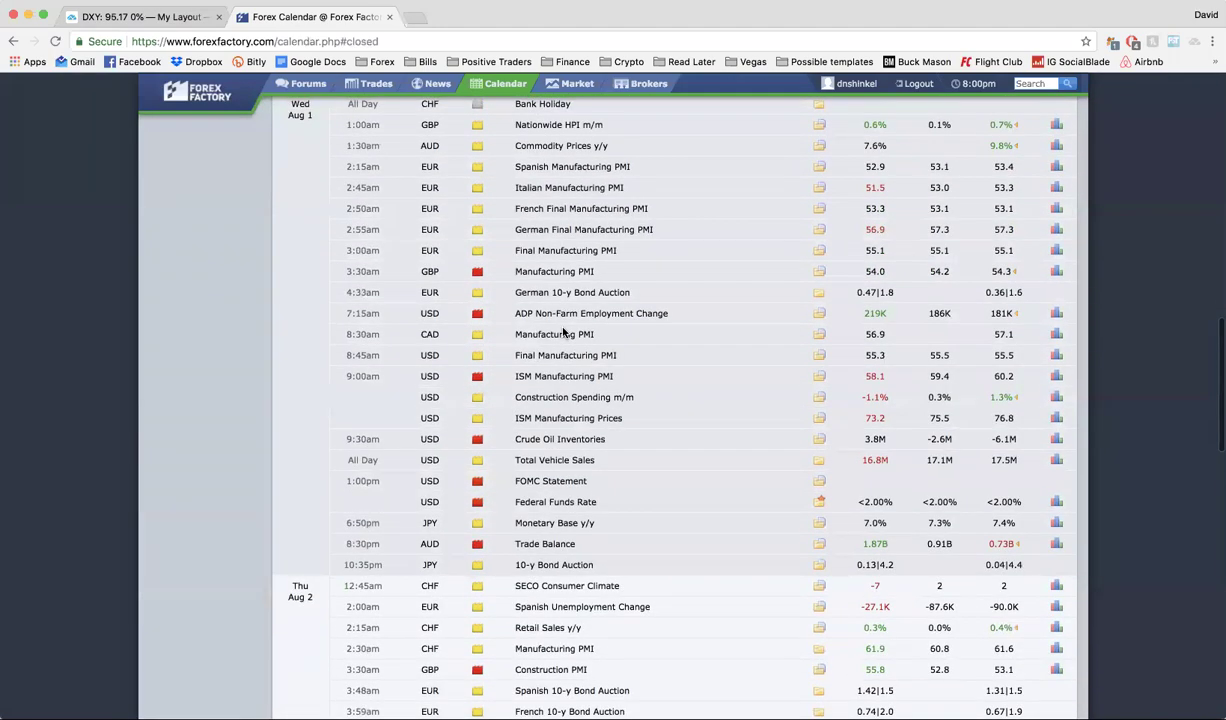
{"action": "scroll", "coordinate": [563, 330], "scroll_direction": "down", "scroll_amount": 10}
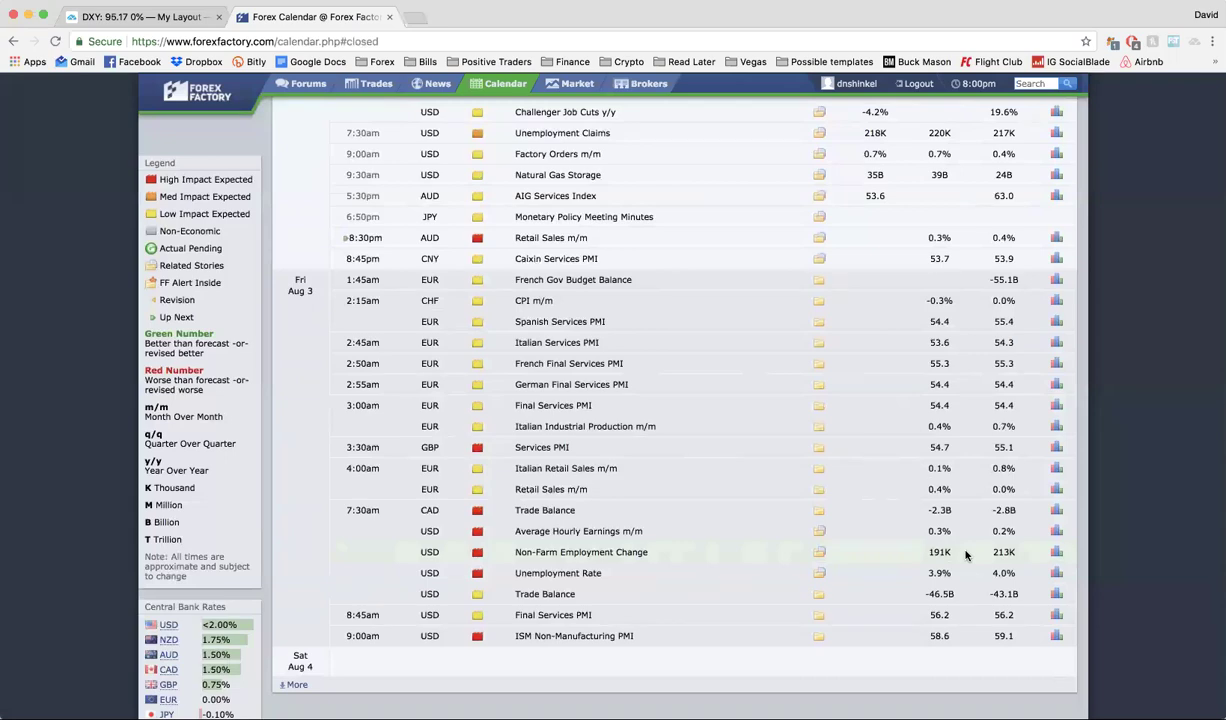
Find Wednesday's USD Federal Funds Rate in the calendar and highlight its forecast figure
{"action": "scroll", "coordinate": [966, 555], "scroll_direction": "up", "scroll_amount": 10}
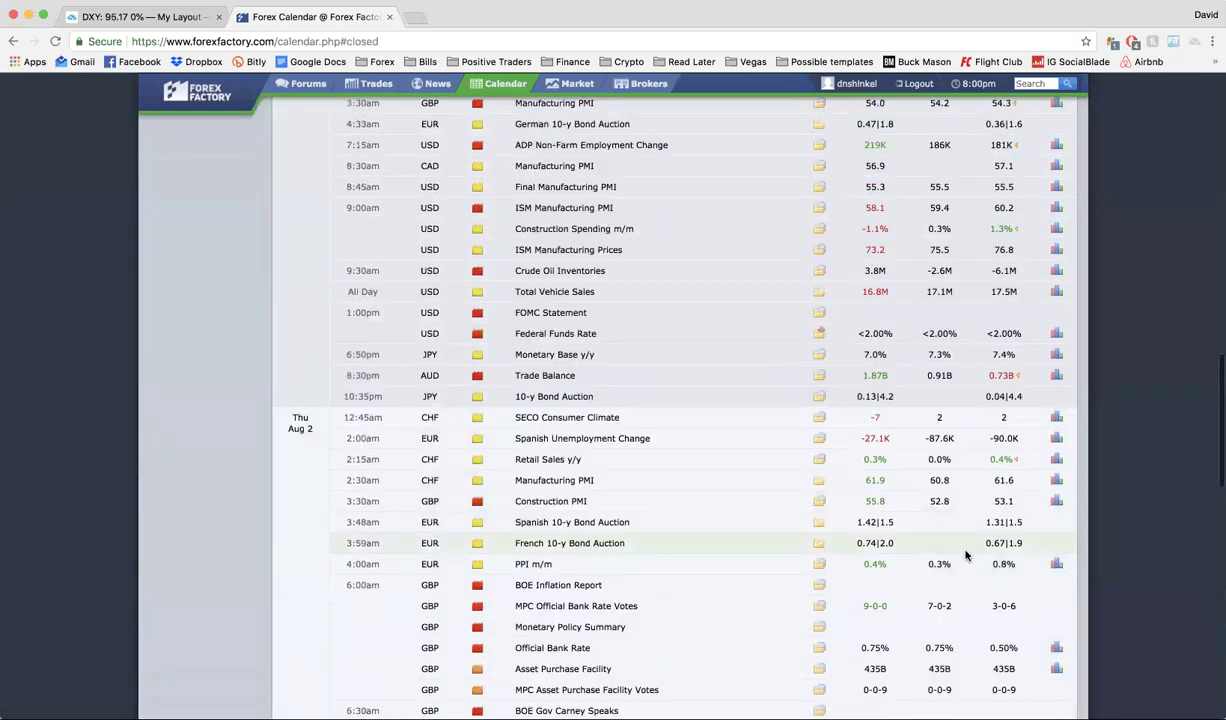
{"action": "scroll", "coordinate": [873, 300], "scroll_direction": "up", "scroll_amount": 1}
{"action": "left_click_drag", "start_coordinate": [932, 401], "coordinate": [953, 402]}
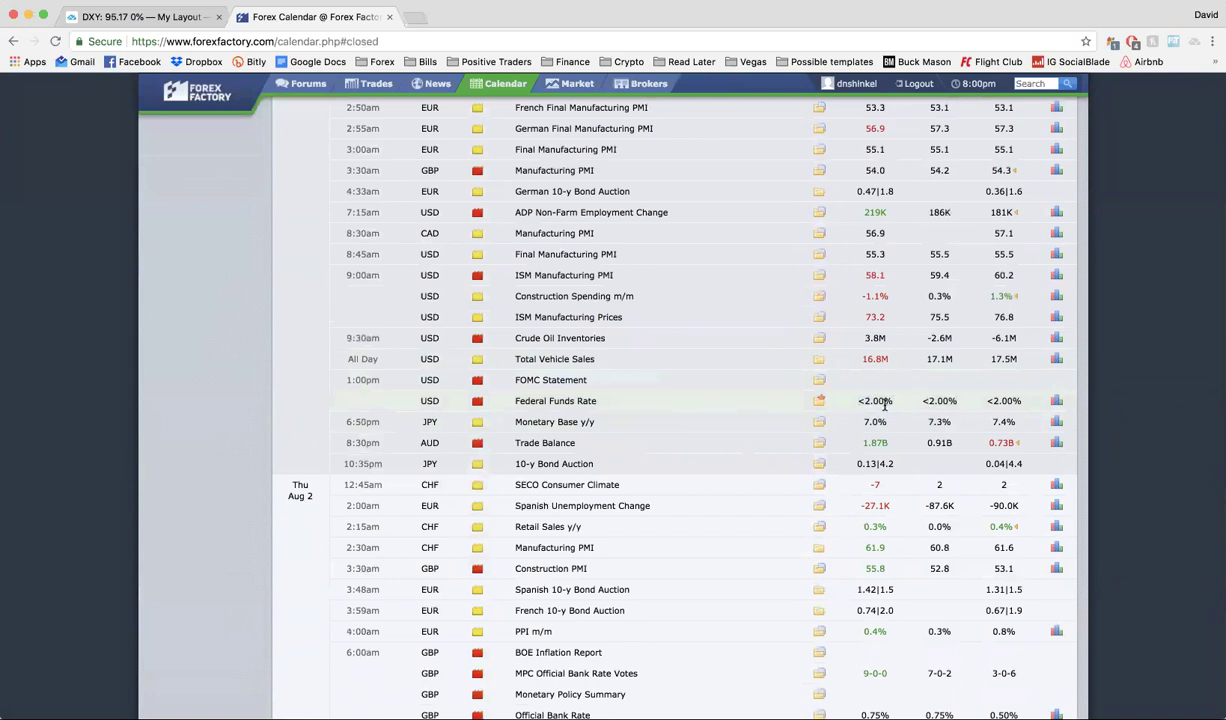
Review Friday's high-impact USD releases and highlight the ISM Non-Manufacturing PMI event
{"action": "scroll", "coordinate": [882, 405], "scroll_direction": "down", "scroll_amount": 3}
{"action": "scroll", "coordinate": [883, 408], "scroll_direction": "up", "scroll_amount": 1}
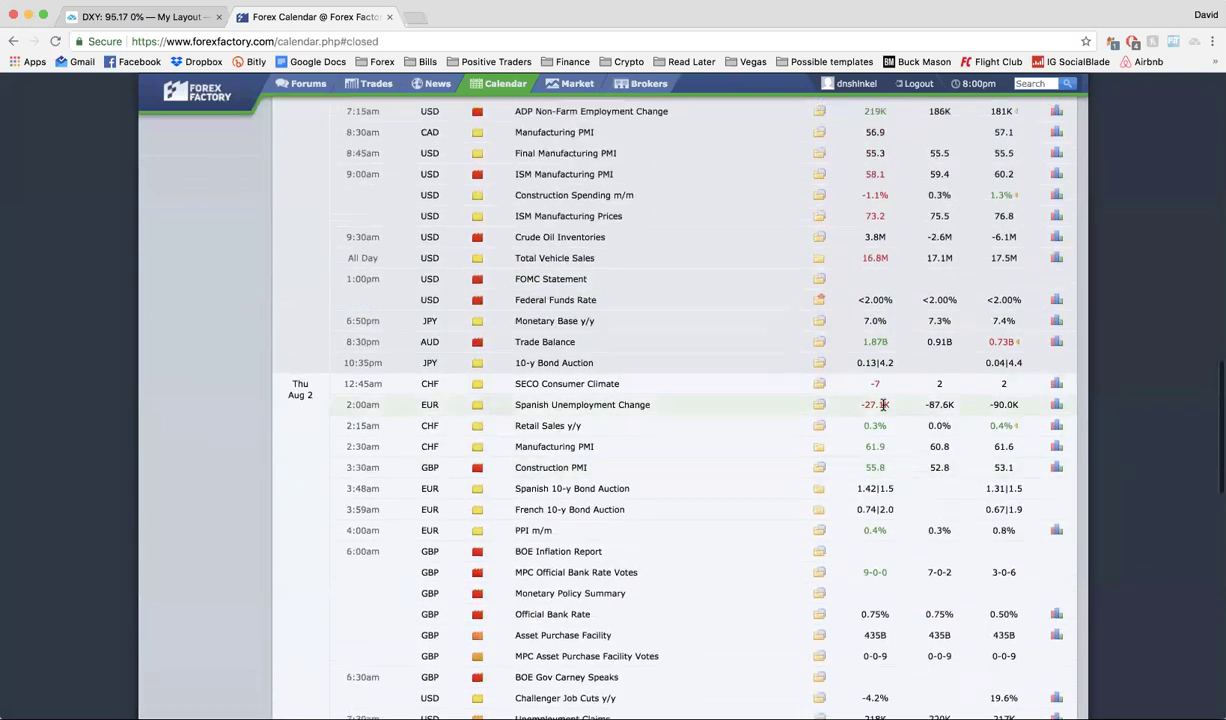
{"action": "scroll", "coordinate": [883, 405], "scroll_direction": "down", "scroll_amount": 10}
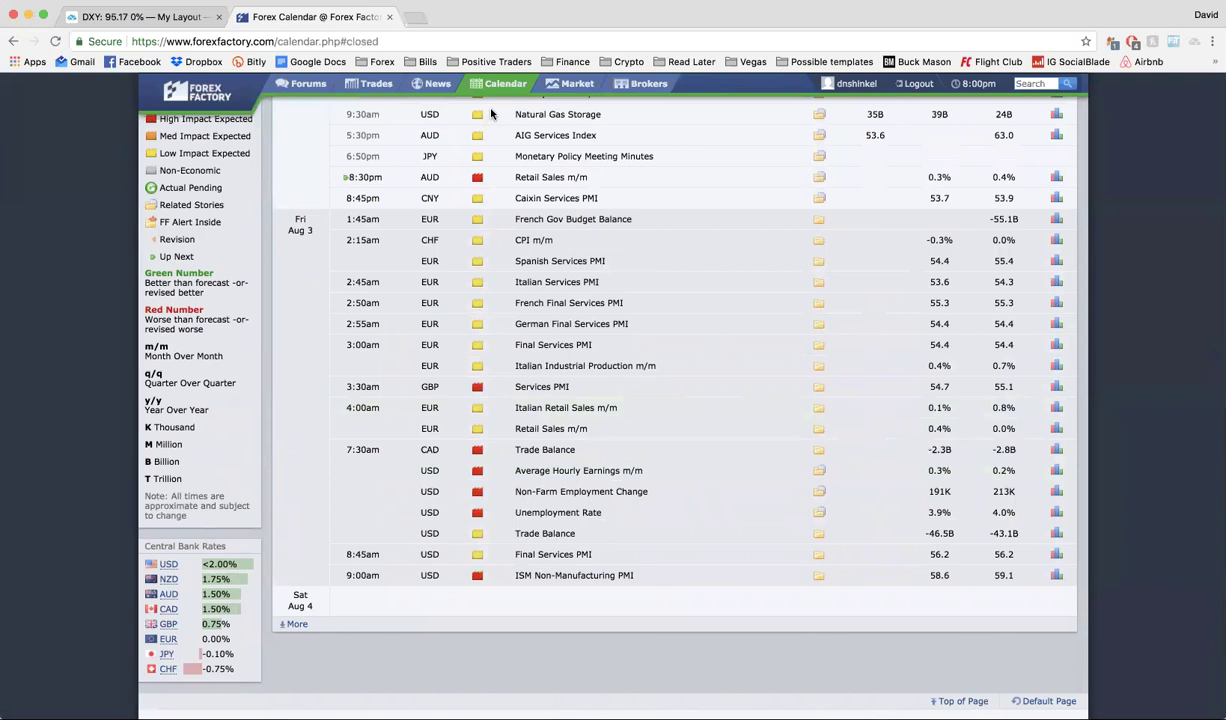
{"action": "scroll", "coordinate": [748, 512], "scroll_direction": "down", "scroll_amount": 1}
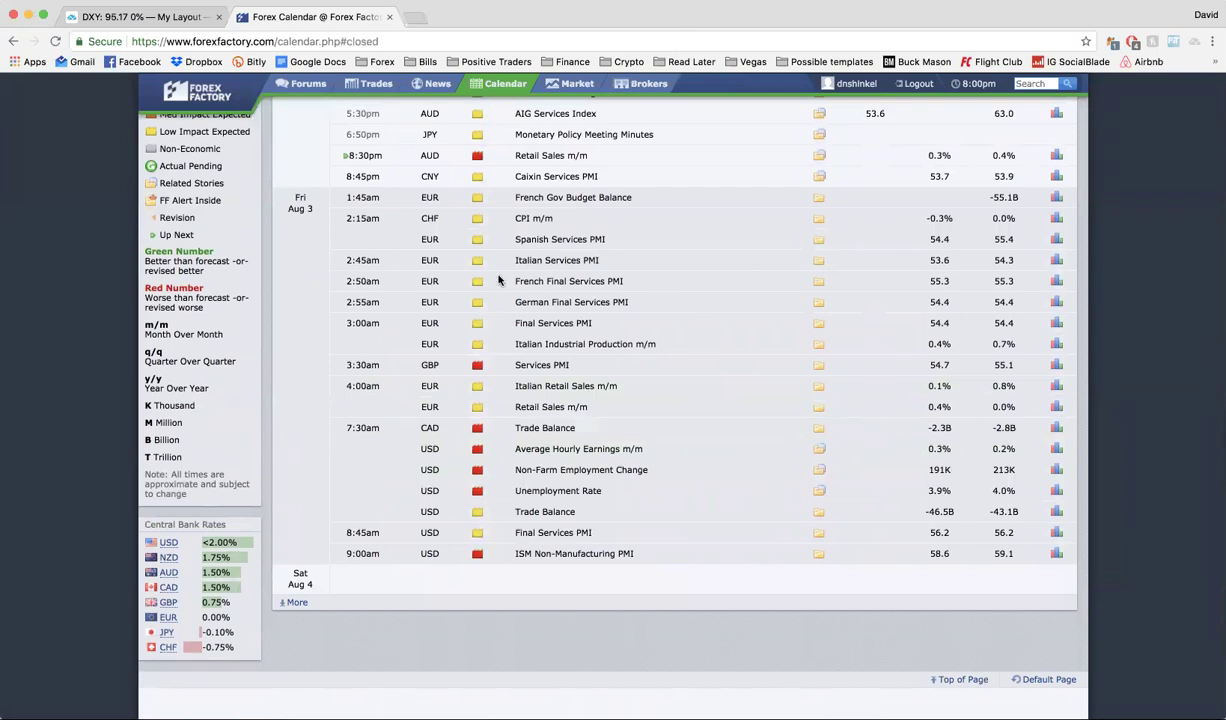
{"action": "scroll", "coordinate": [498, 280], "scroll_direction": "up", "scroll_amount": 3}
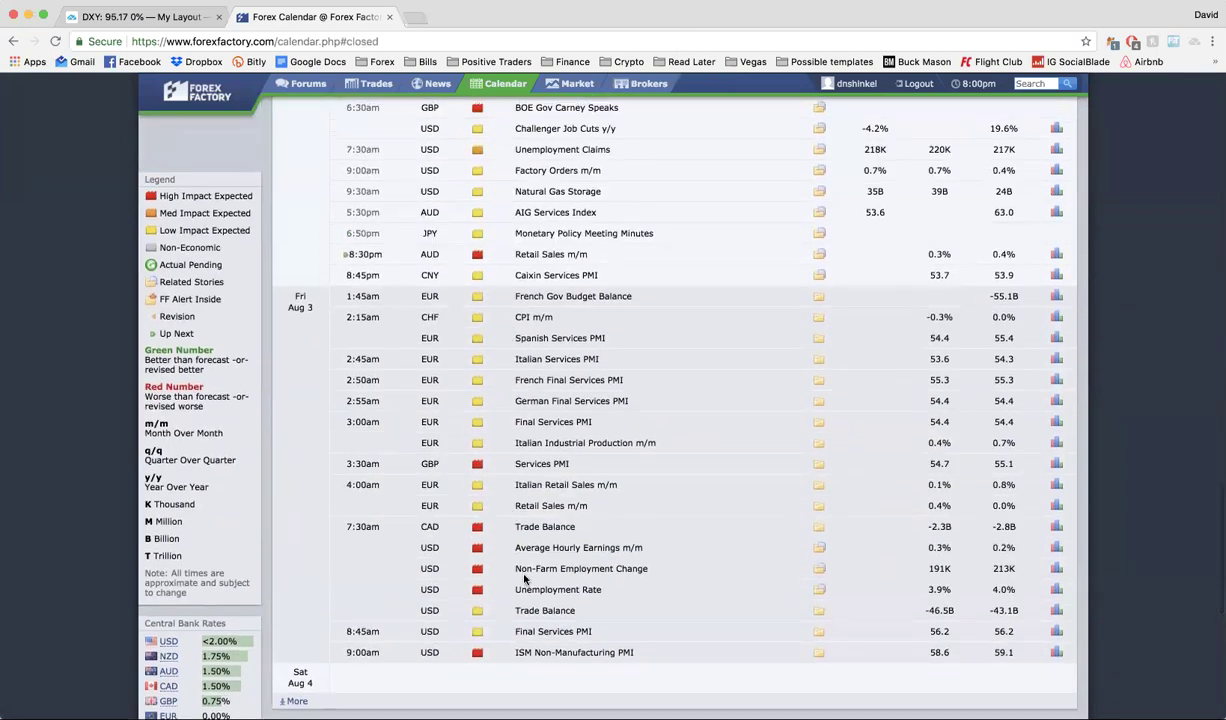
{"action": "scroll", "coordinate": [443, 350], "scroll_direction": "down", "scroll_amount": 1}
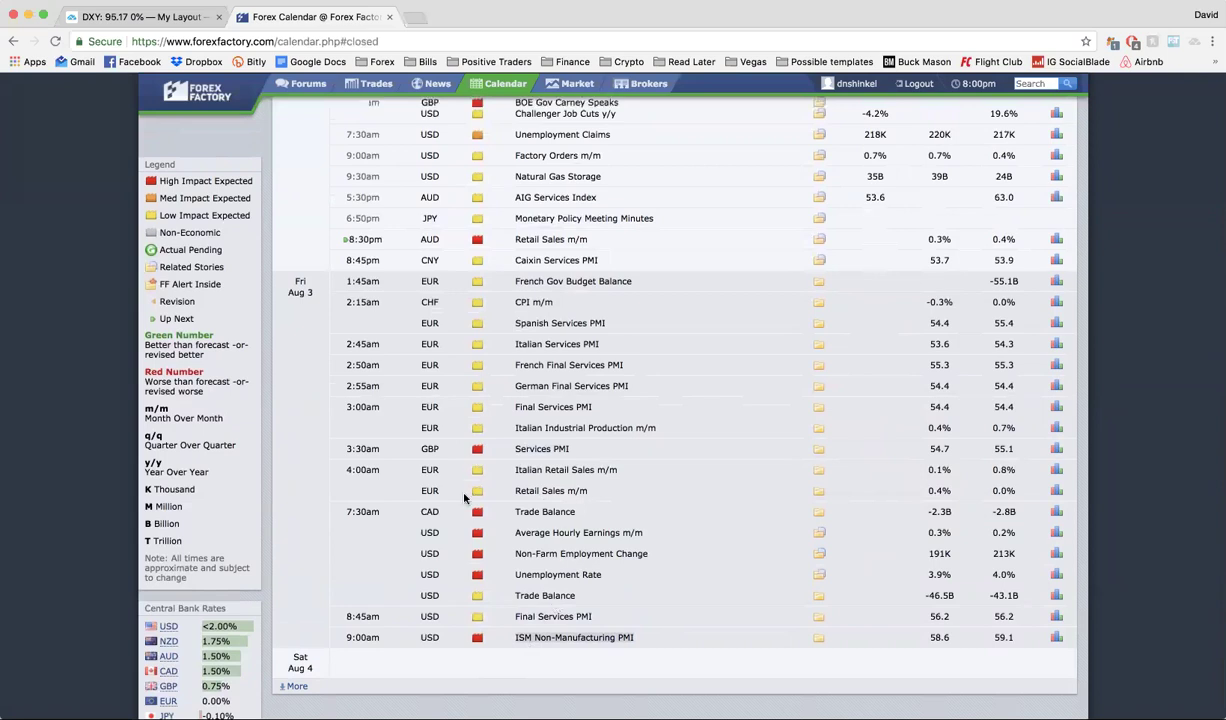
View the details of Thursday's GBP MPC Official Bank Rate Votes, highlight the note on votes to hold rates, and close them
{"action": "scroll", "coordinate": [464, 498], "scroll_direction": "up", "scroll_amount": 5}
{"action": "scroll", "coordinate": [464, 498], "scroll_direction": "up", "scroll_amount": 1}
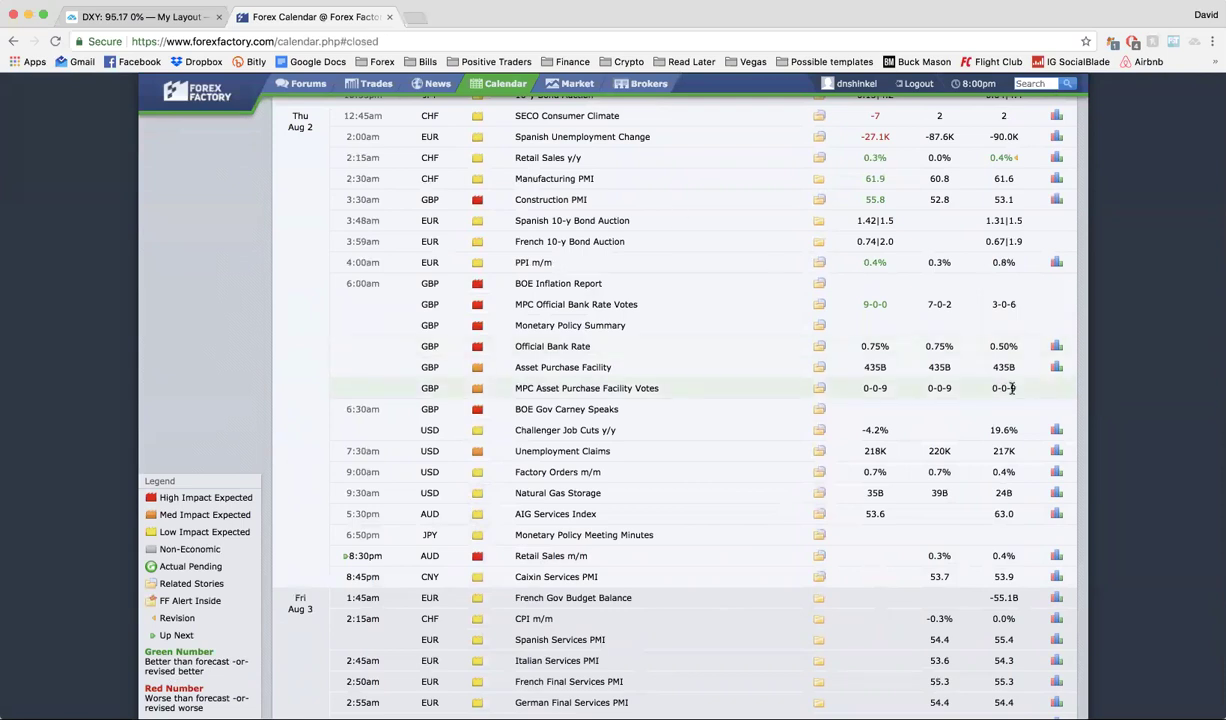
{"action": "scroll", "coordinate": [1011, 389], "scroll_direction": "up", "scroll_amount": 1}
{"action": "scroll", "coordinate": [1011, 389], "scroll_direction": "up", "scroll_amount": 1}
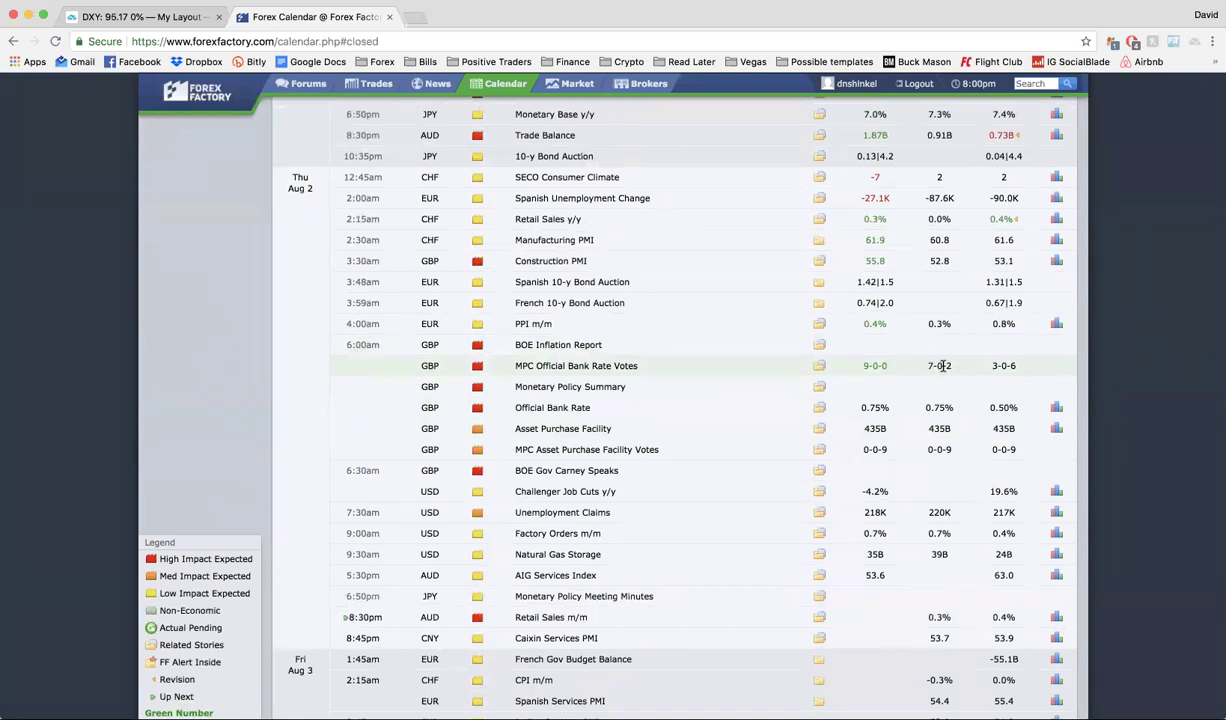
{"action": "left_click", "coordinate": [819, 368]}
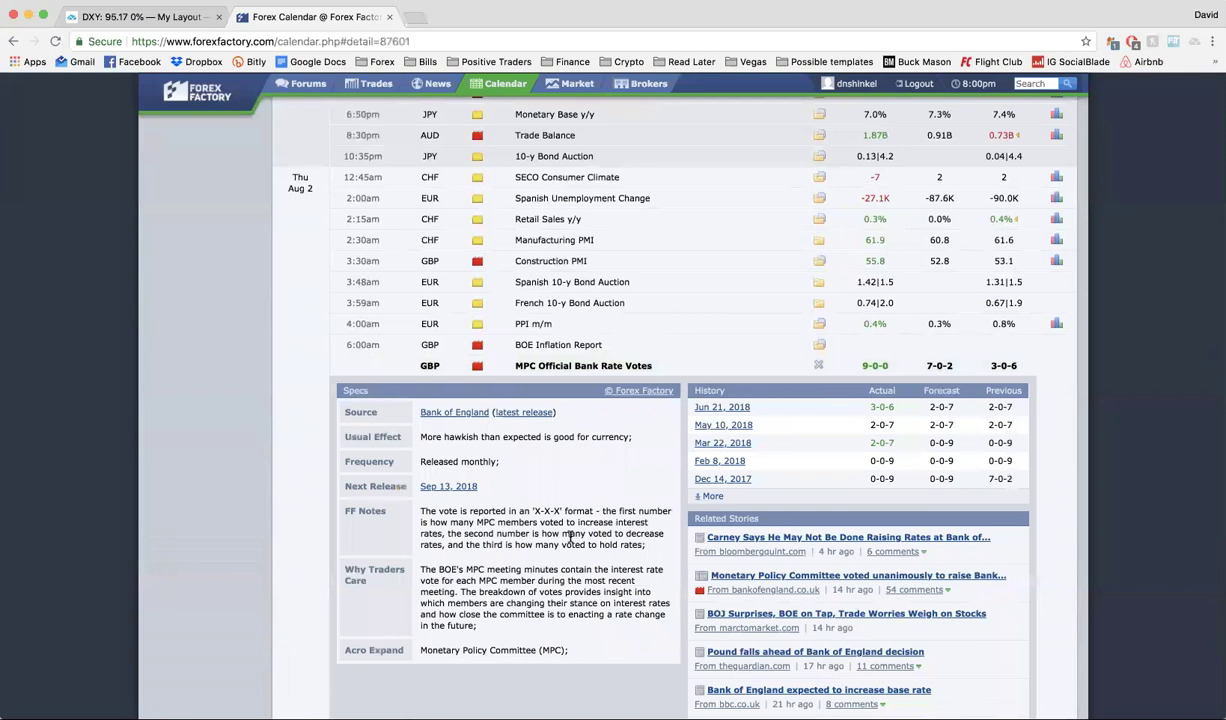
{"action": "left_click_drag", "start_coordinate": [466, 545], "coordinate": [638, 557]}
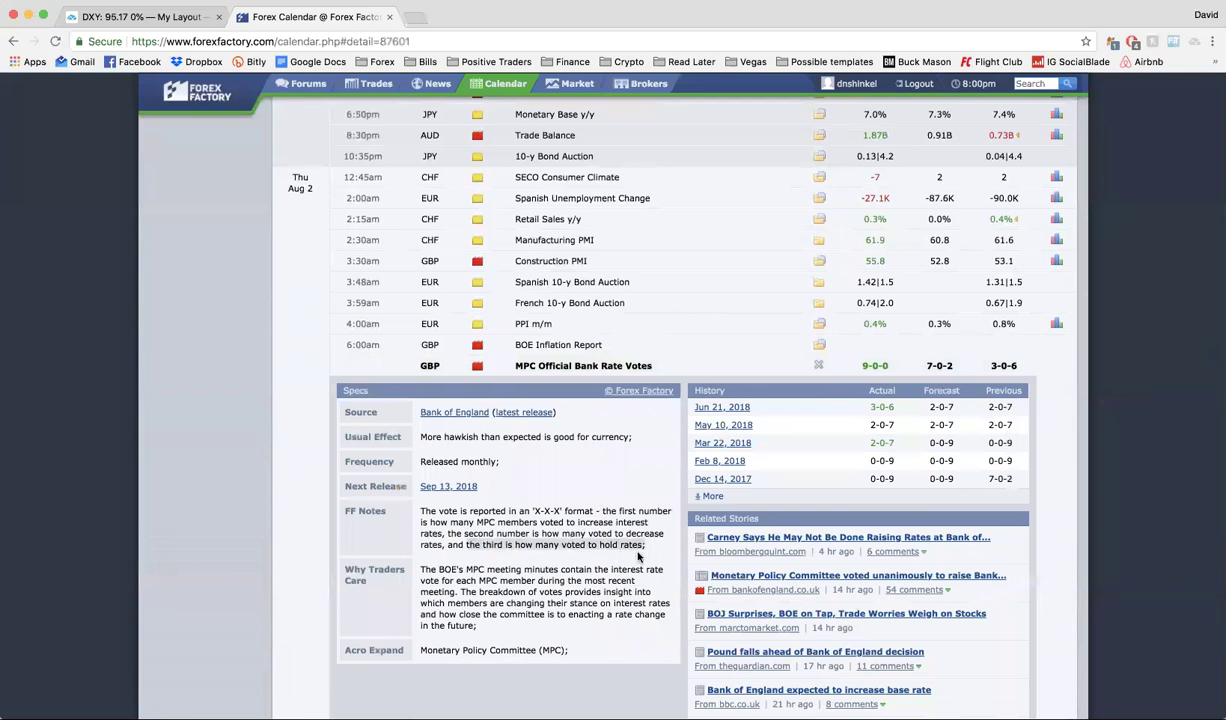
{"action": "left_click", "coordinate": [812, 356]}
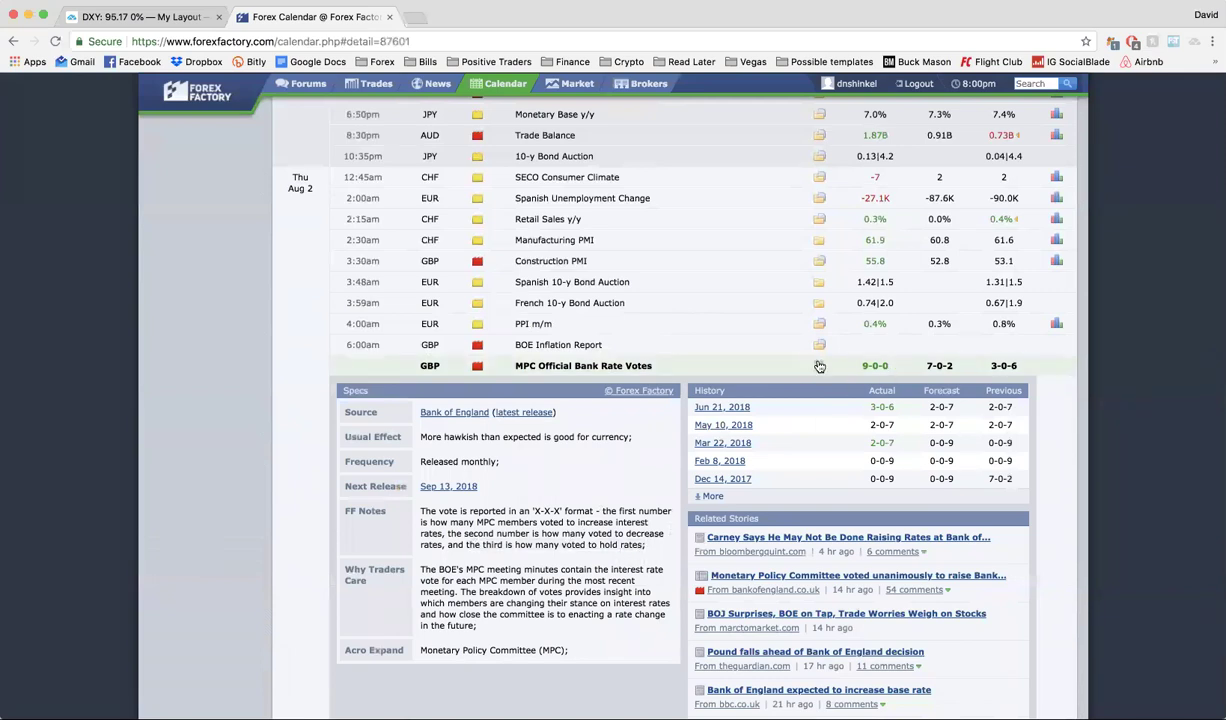
{"action": "left_click", "coordinate": [819, 367]}
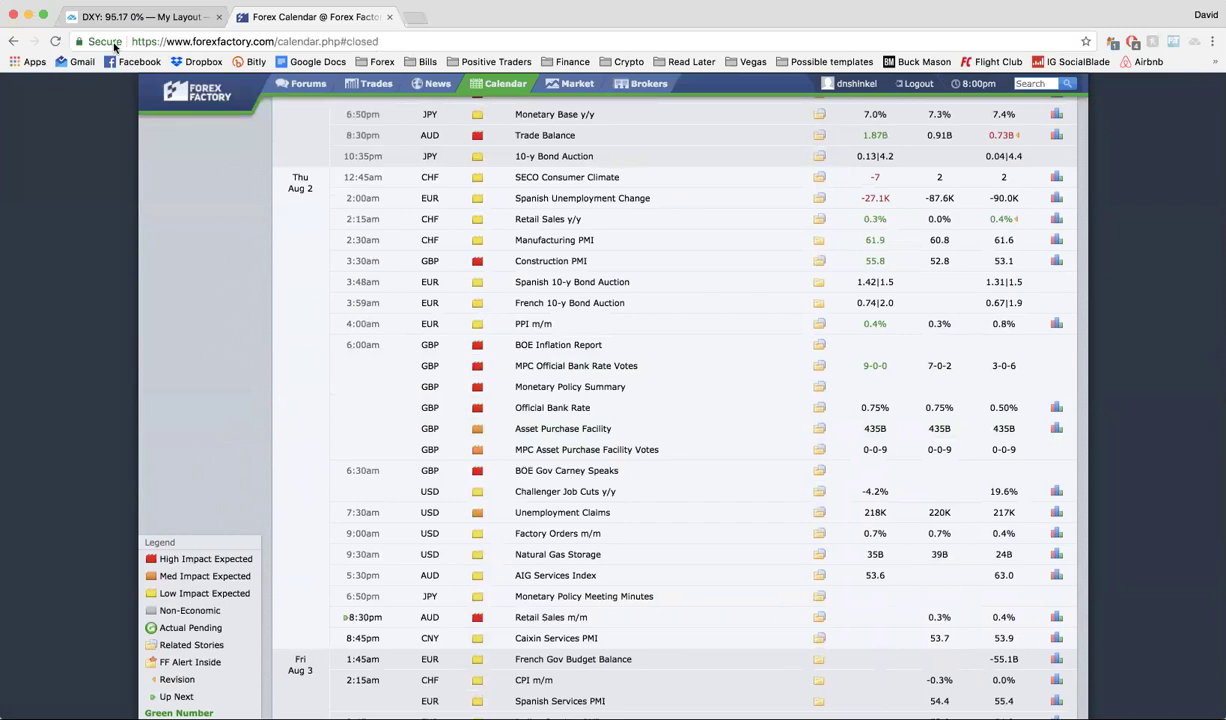
Draw a freehand mark beside the actual and forecast figures of Thursday's GBP Official Bank Rate
{"action": "scroll", "coordinate": [341, 314], "scroll_direction": "down", "scroll_amount": 1}
{"action": "scroll", "coordinate": [341, 312], "scroll_direction": "down", "scroll_amount": 5}
{"action": "scroll", "coordinate": [341, 312], "scroll_direction": "up", "scroll_amount": 5}
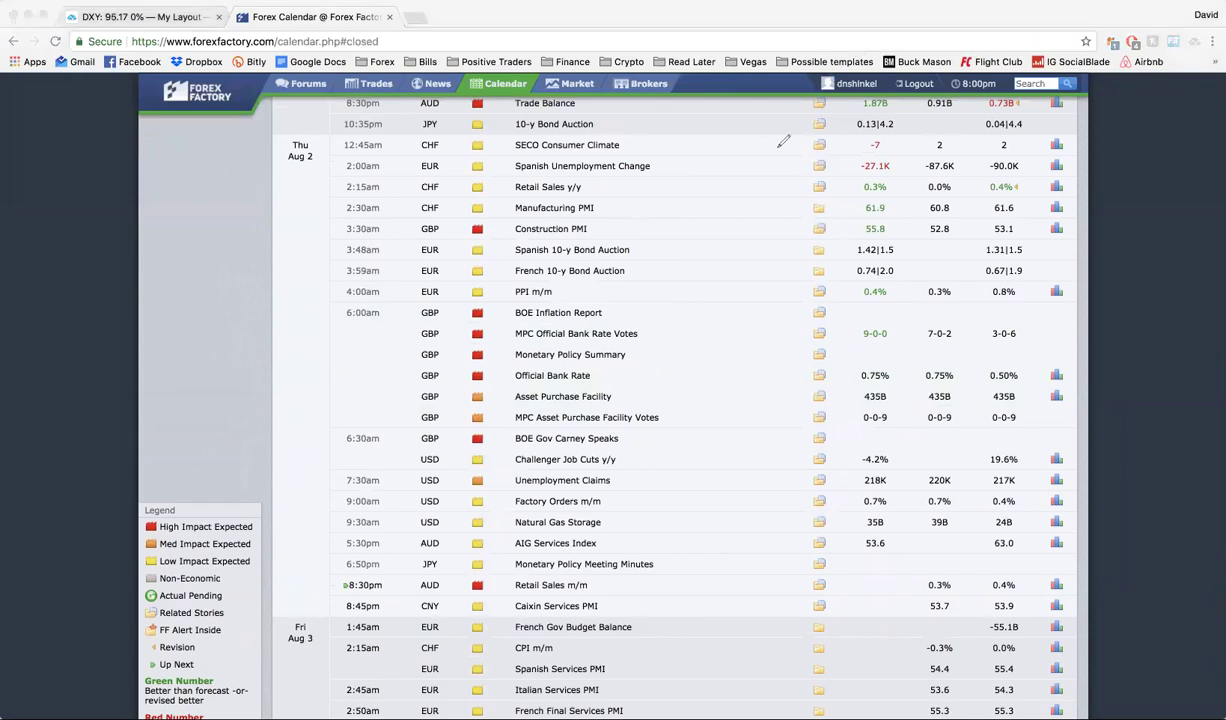
{"action": "mouse_move", "coordinate": [862, 367]}
{"action": "left_mouse_down"}
{"action": "mouse_move", "coordinate": [900, 404]}
{"action": "mouse_move", "coordinate": [925, 358]}
{"action": "left_mouse_up"}
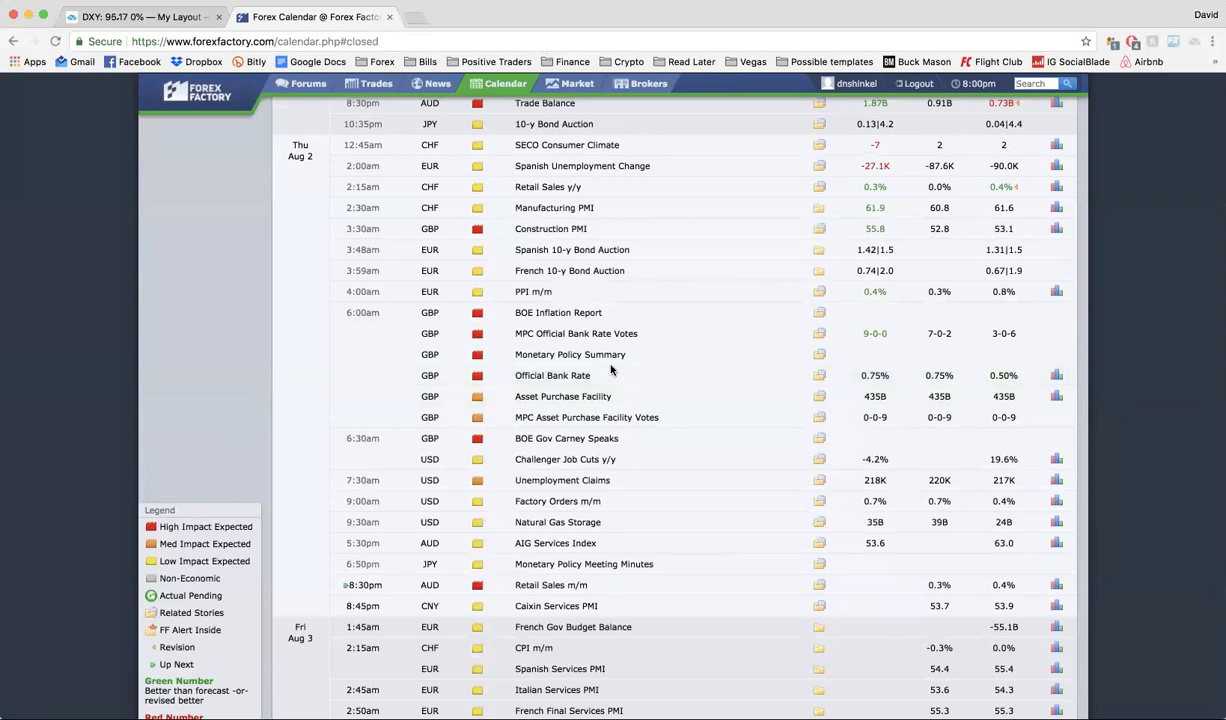
Switch to the TradingView daily DXY chart and zoom in on the price action up to August 2018
{"action": "left_click", "coordinate": [163, 16]}
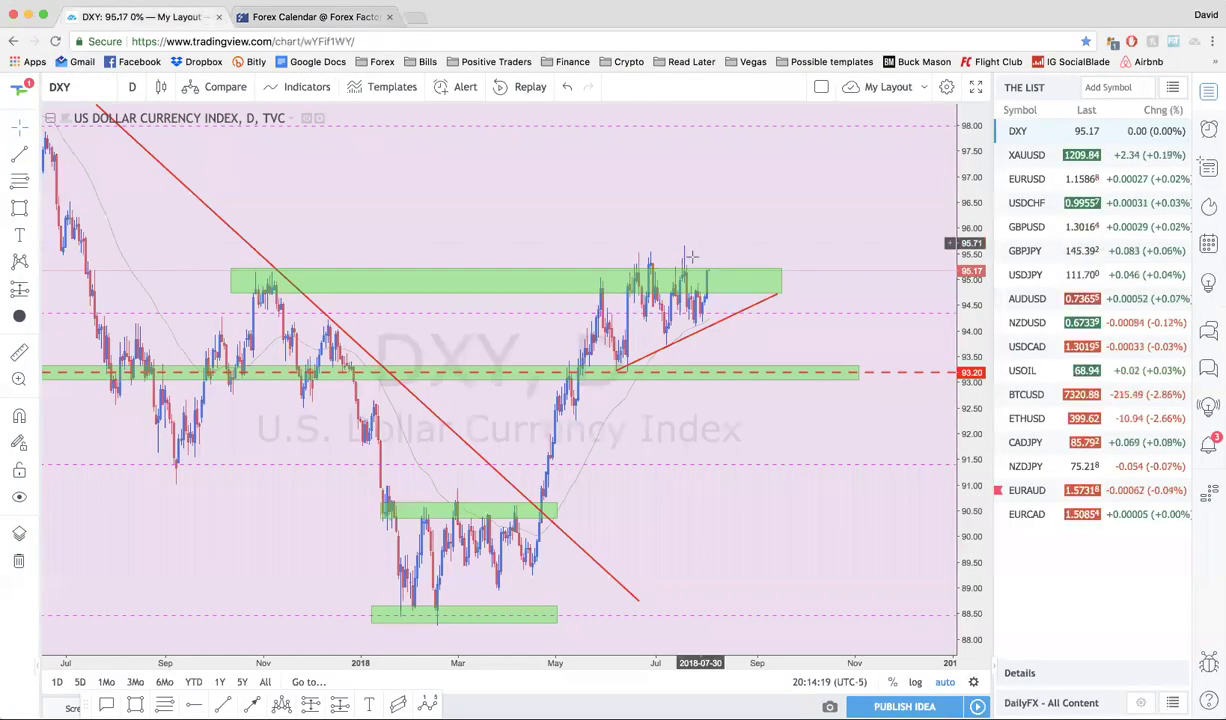
{"action": "scroll", "coordinate": [680, 317], "scroll_direction": "up", "scroll_amount": 3}
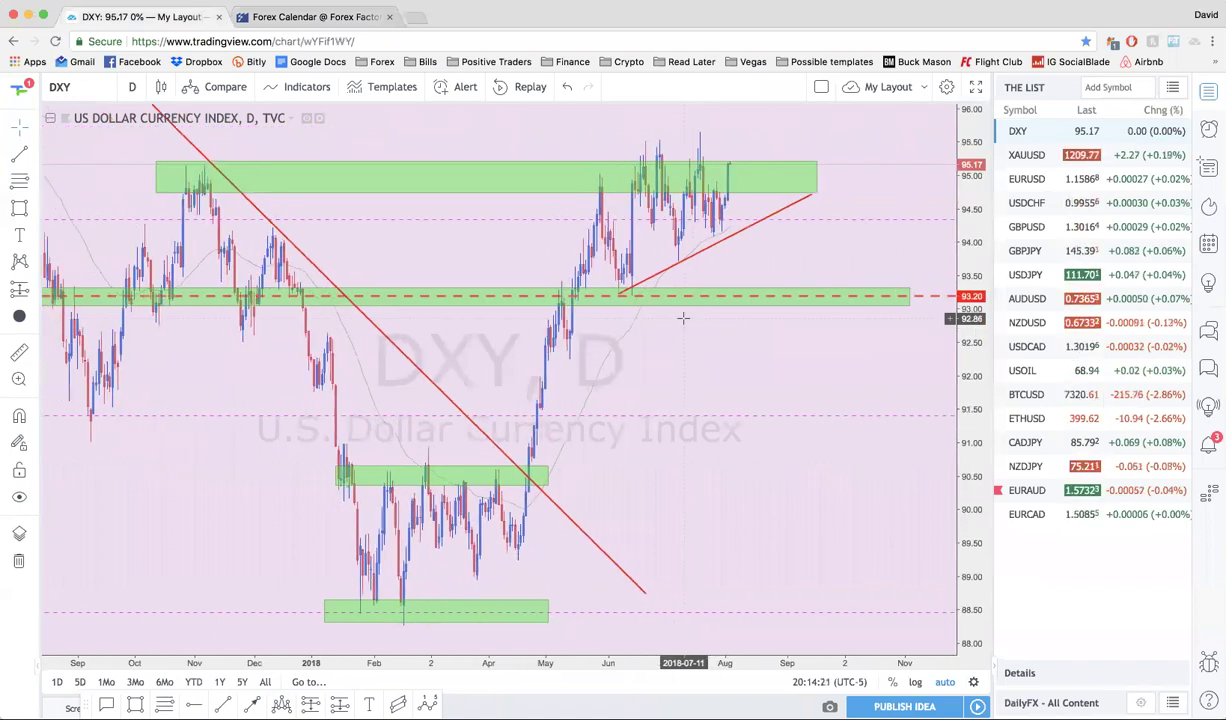
{"action": "scroll", "coordinate": [700, 285], "scroll_direction": "down", "scroll_amount": 3}
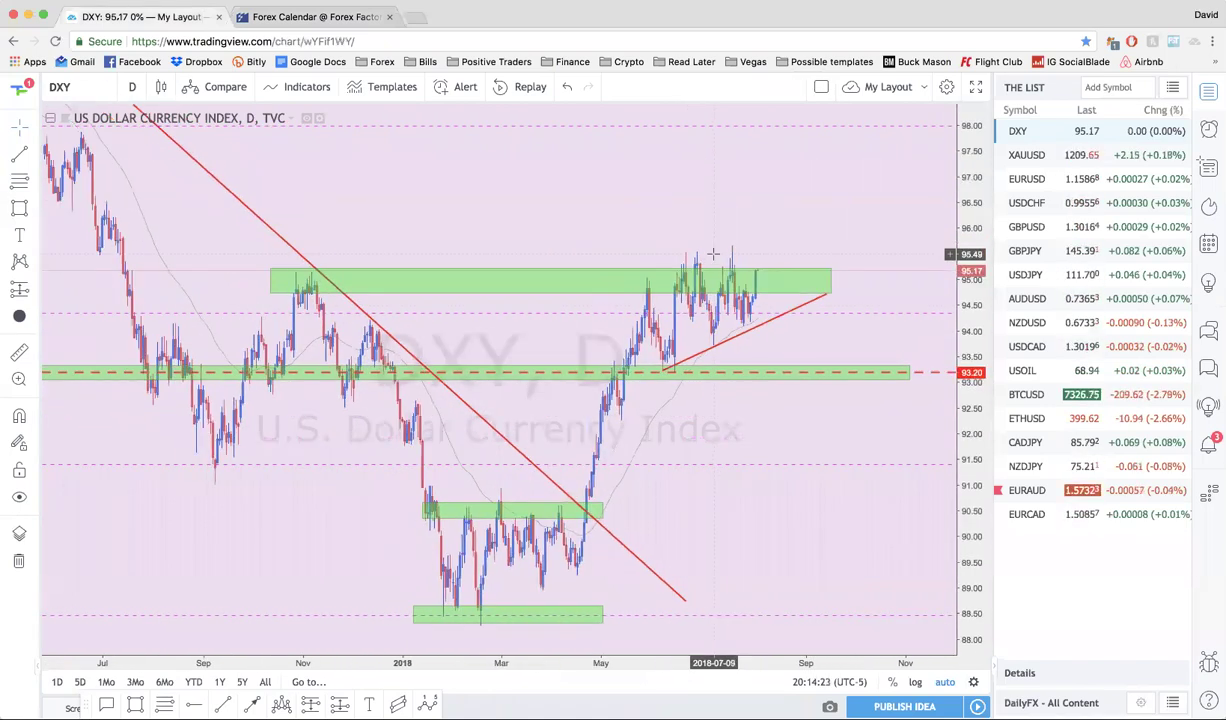
{"action": "scroll", "coordinate": [713, 254], "scroll_direction": "up", "scroll_amount": 4}
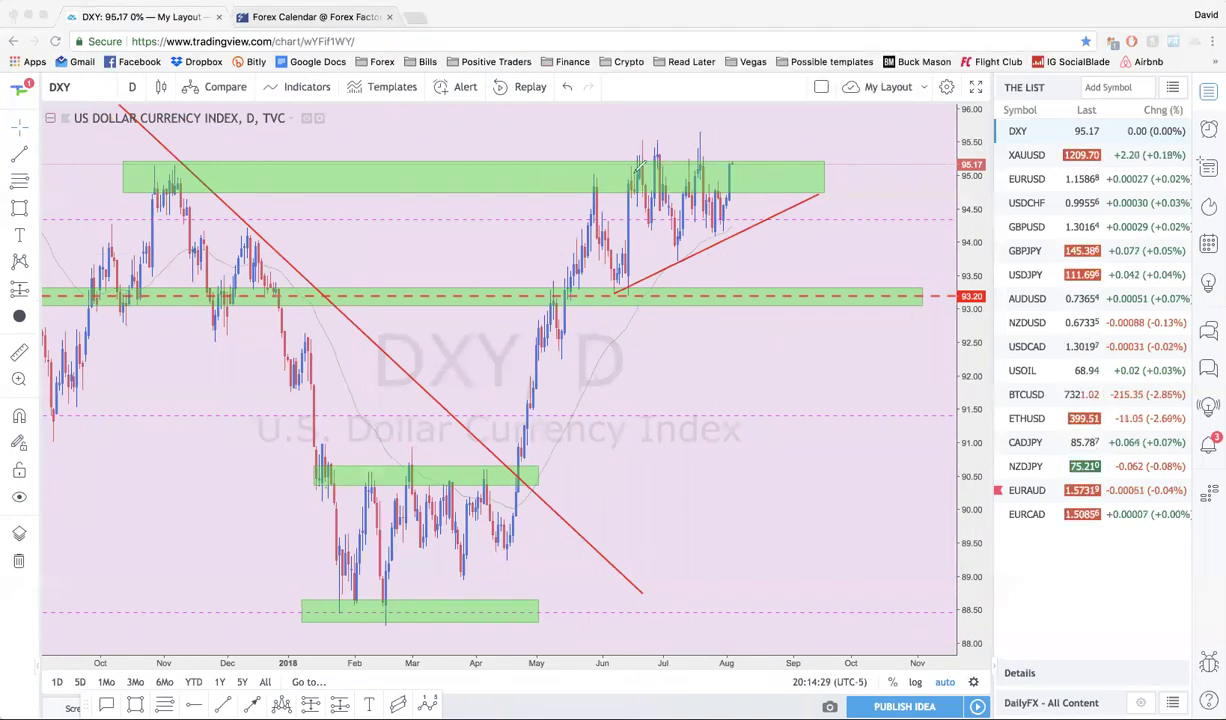
Sketch freehand resistance and rising support lines with a circle around DXY's June–August consolidation, and undo the marks
{"action": "left_click_drag", "start_coordinate": [604, 168], "coordinate": [808, 172]}
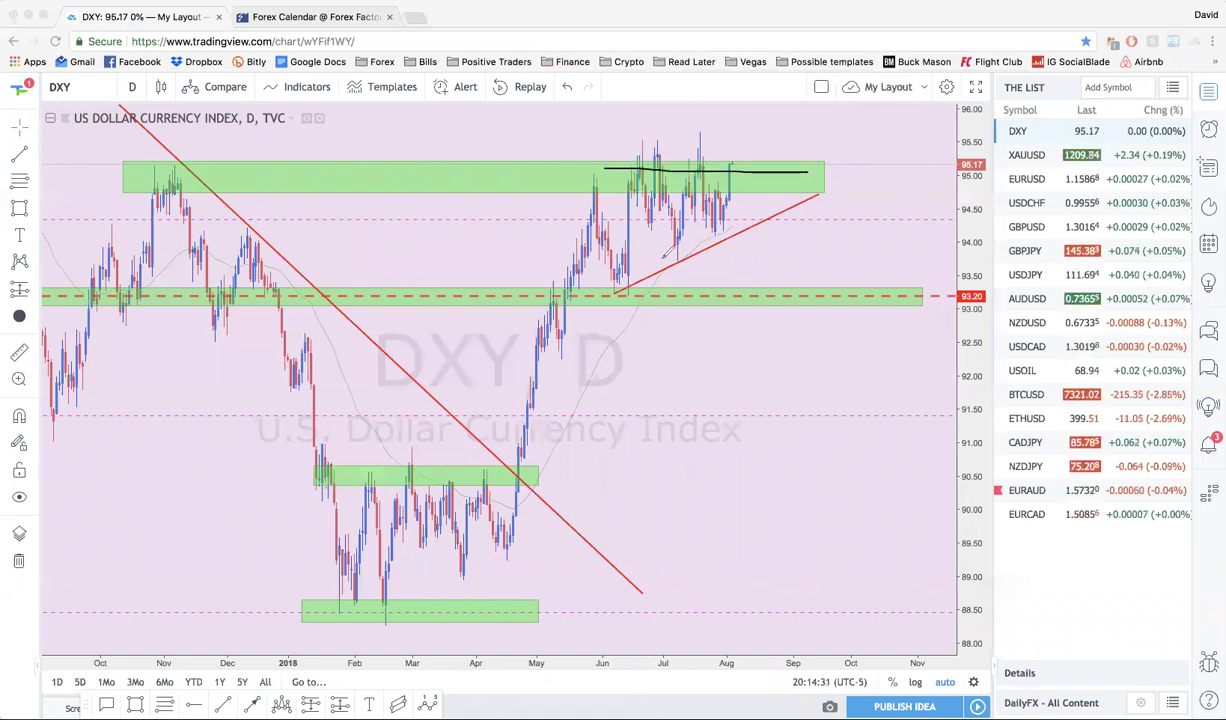
{"action": "mouse_move", "coordinate": [597, 296]}
{"action": "left_mouse_down"}
{"action": "mouse_move", "coordinate": [795, 192]}
{"action": "mouse_move", "coordinate": [674, 165]}
{"action": "mouse_move", "coordinate": [668, 224]}
{"action": "mouse_move", "coordinate": [765, 200]}
{"action": "mouse_move", "coordinate": [697, 163]}
{"action": "left_mouse_up"}
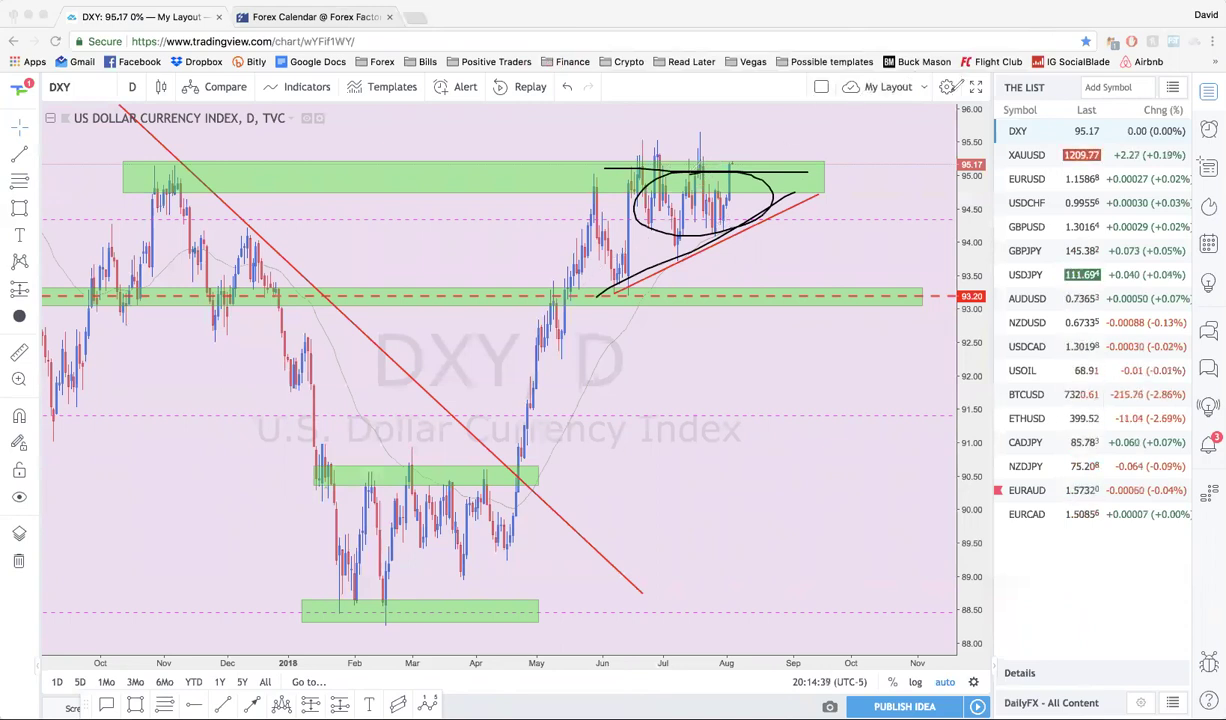
{"action": "key", "text": "ctrl+z"}
{"action": "key", "text": "ctrl+z"}
{"action": "key", "text": "ctrl+z"}
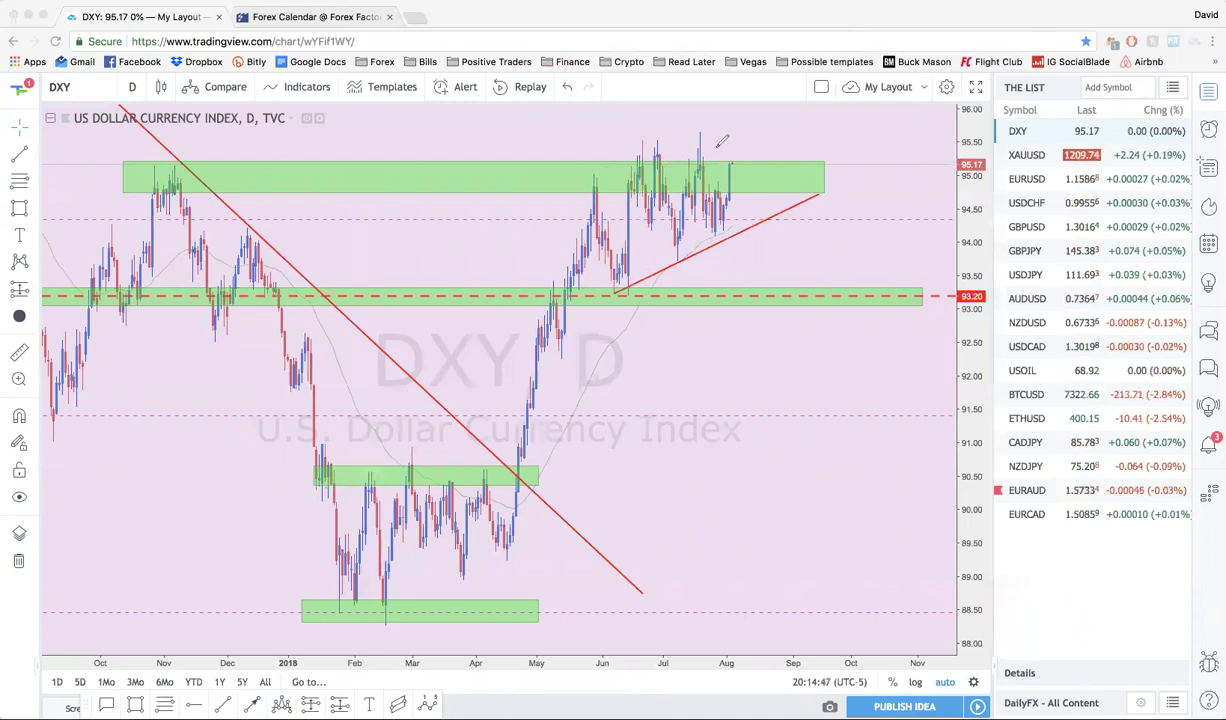
{"action": "mouse_move", "coordinate": [740, 149]}
{"action": "left_mouse_down"}
{"action": "mouse_move", "coordinate": [655, 149]}
{"action": "mouse_move", "coordinate": [625, 166]}
{"action": "mouse_move", "coordinate": [692, 175]}
{"action": "mouse_move", "coordinate": [770, 152]}
{"action": "mouse_move", "coordinate": [745, 140]}
{"action": "left_mouse_up"}
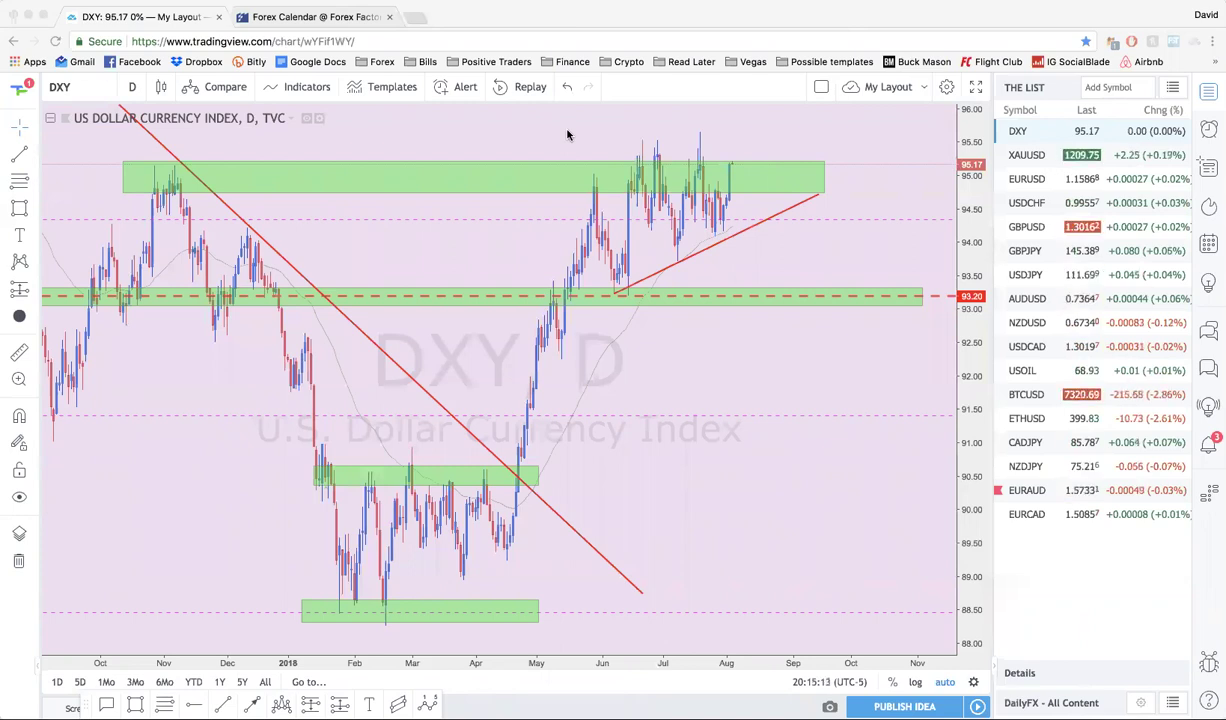
Sketch a breakout above DXY's resistance zone near 95.00, with a circled retest, an upward arrow and short support marks
{"action": "scroll", "coordinate": [412, 238], "scroll_direction": "down", "scroll_amount": 3}
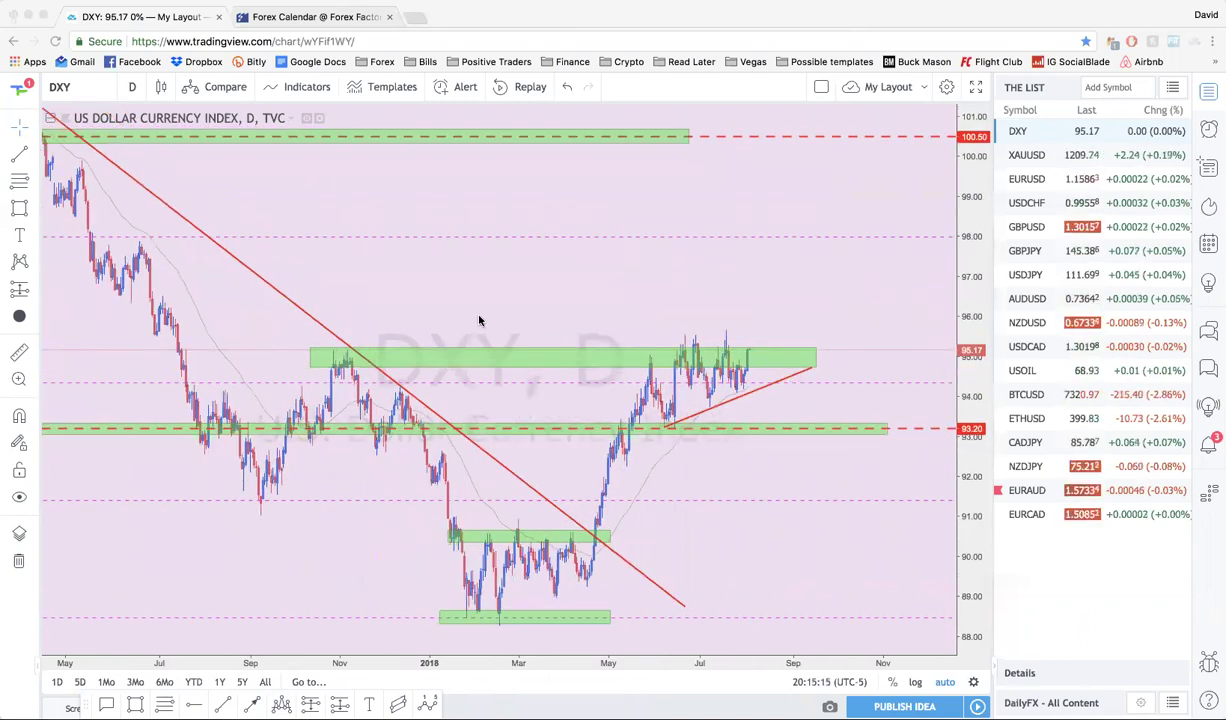
{"action": "scroll", "coordinate": [479, 320], "scroll_direction": "down", "scroll_amount": 2}
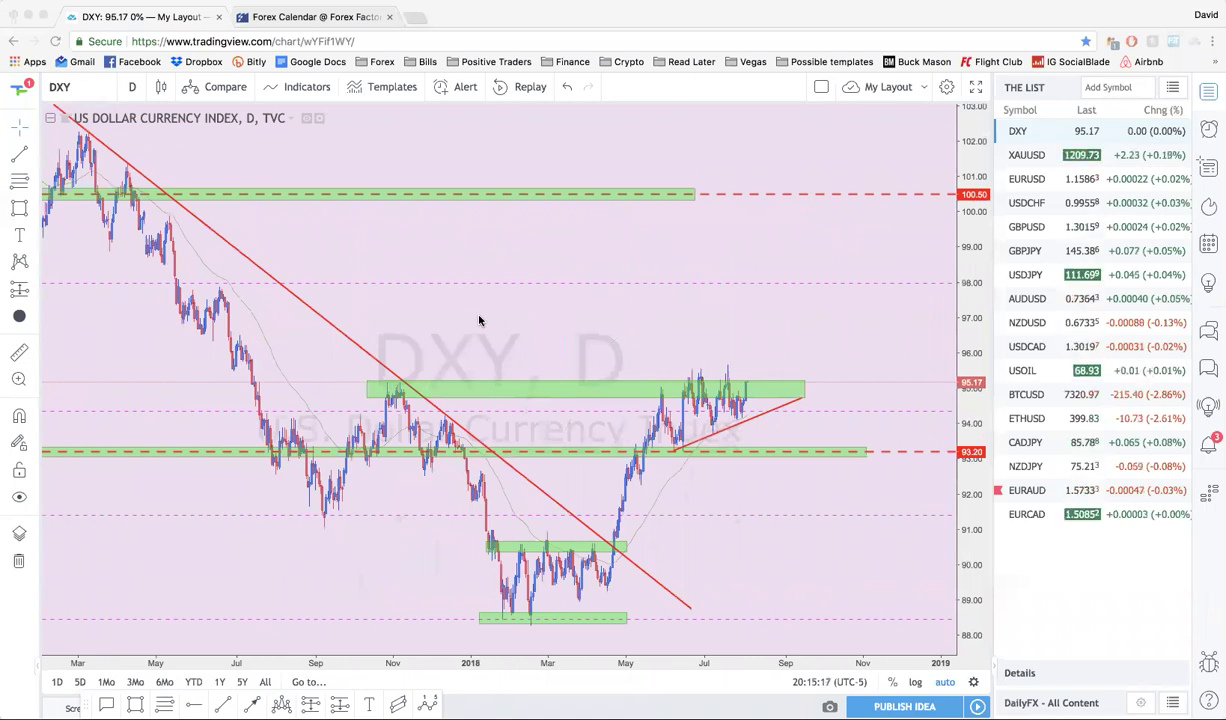
{"action": "scroll", "coordinate": [479, 320], "scroll_direction": "up", "scroll_amount": 4}
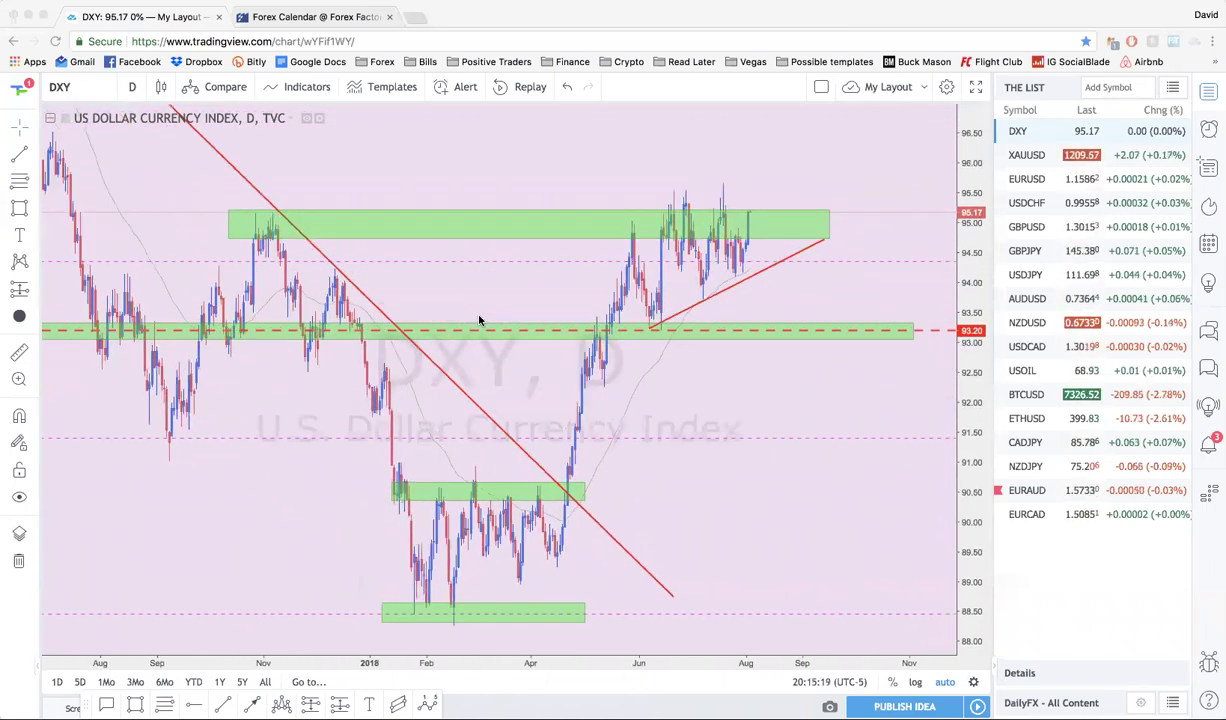
{"action": "scroll", "coordinate": [479, 320], "scroll_direction": "down", "scroll_amount": 2}
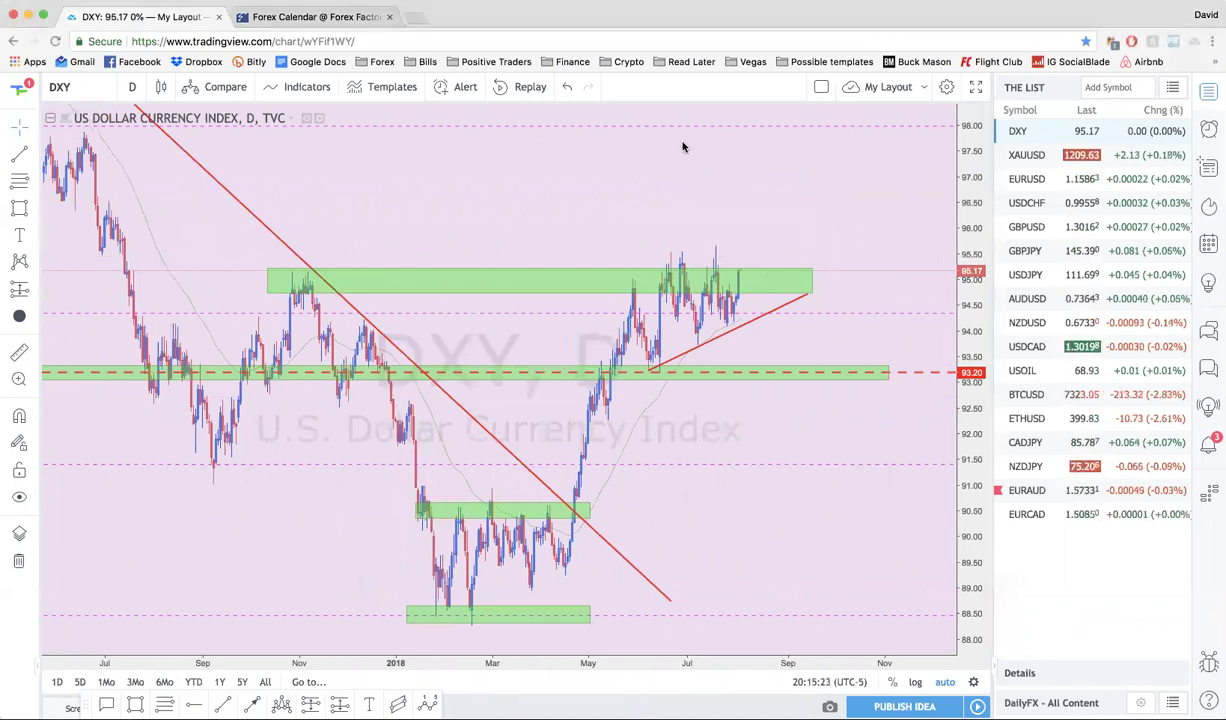
{"action": "mouse_move", "coordinate": [679, 261]}
{"action": "left_mouse_down"}
{"action": "mouse_move", "coordinate": [640, 262]}
{"action": "mouse_move", "coordinate": [805, 263]}
{"action": "mouse_move", "coordinate": [735, 244]}
{"action": "mouse_move", "coordinate": [712, 258]}
{"action": "mouse_move", "coordinate": [744, 264]}
{"action": "mouse_move", "coordinate": [758, 231]}
{"action": "left_mouse_up"}
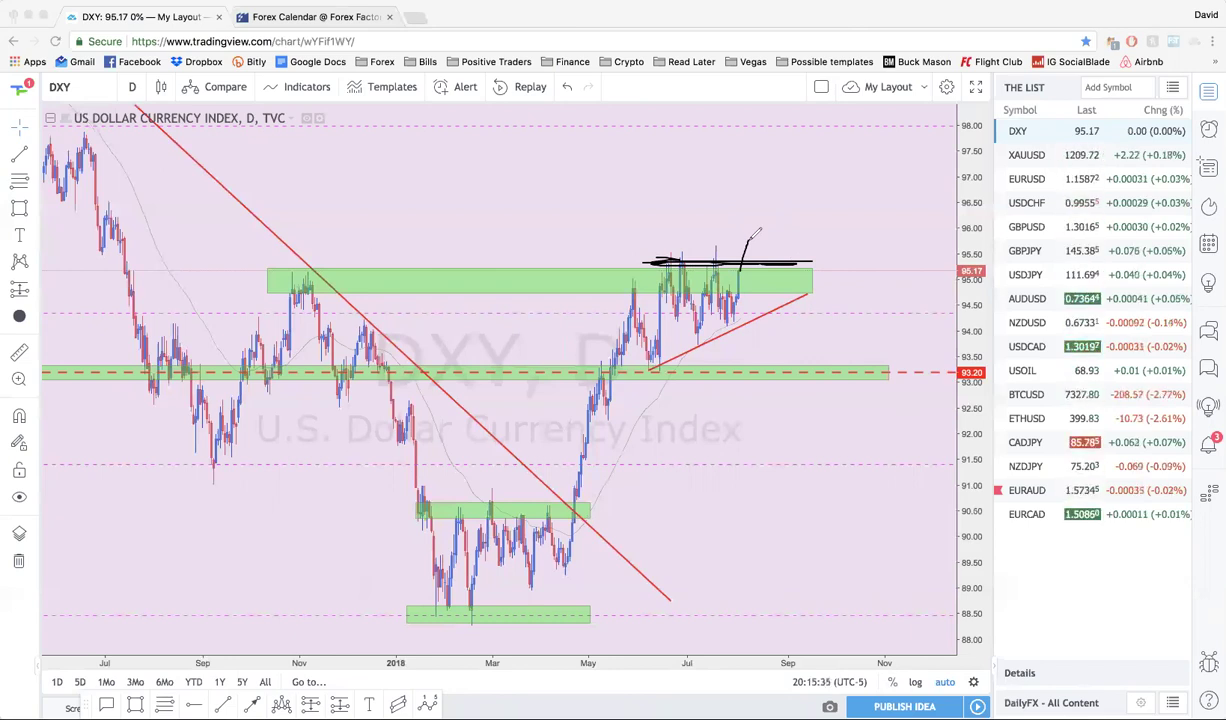
{"action": "left_click_drag", "start_coordinate": [752, 233], "coordinate": [764, 261]}
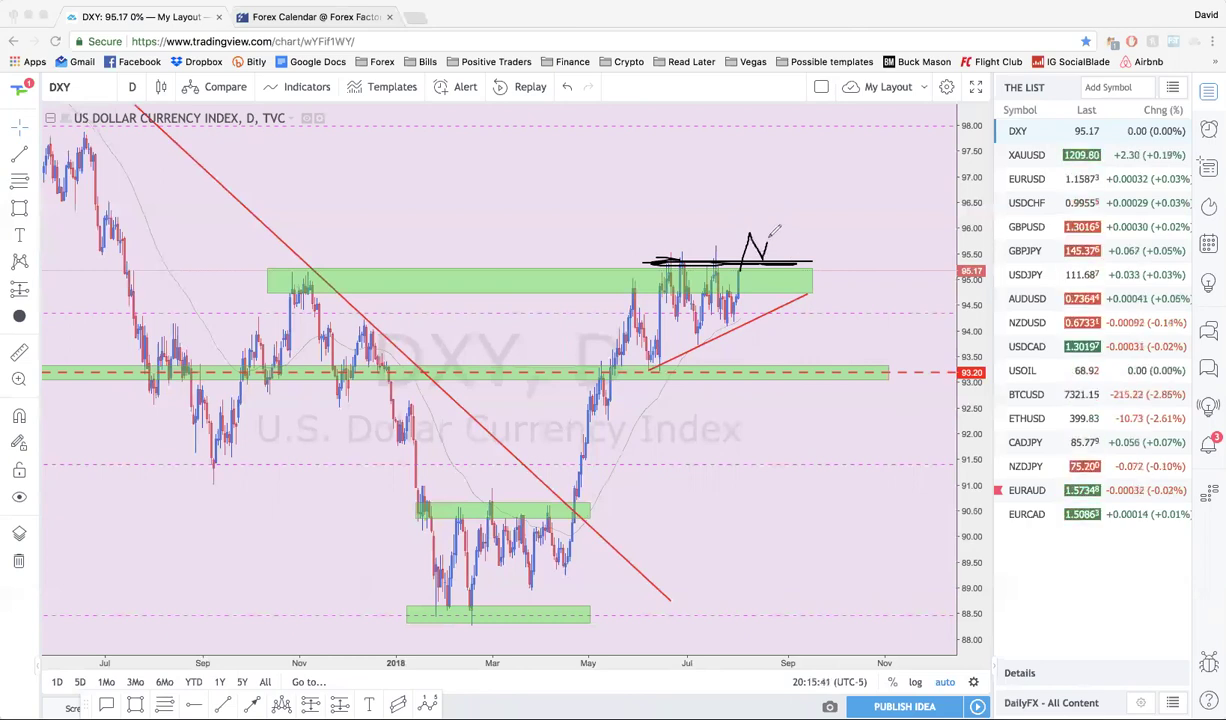
{"action": "mouse_move", "coordinate": [774, 222]}
{"action": "left_mouse_down"}
{"action": "mouse_move", "coordinate": [748, 260]}
{"action": "mouse_move", "coordinate": [738, 250]}
{"action": "mouse_move", "coordinate": [760, 260]}
{"action": "mouse_move", "coordinate": [762, 224]}
{"action": "left_mouse_up"}
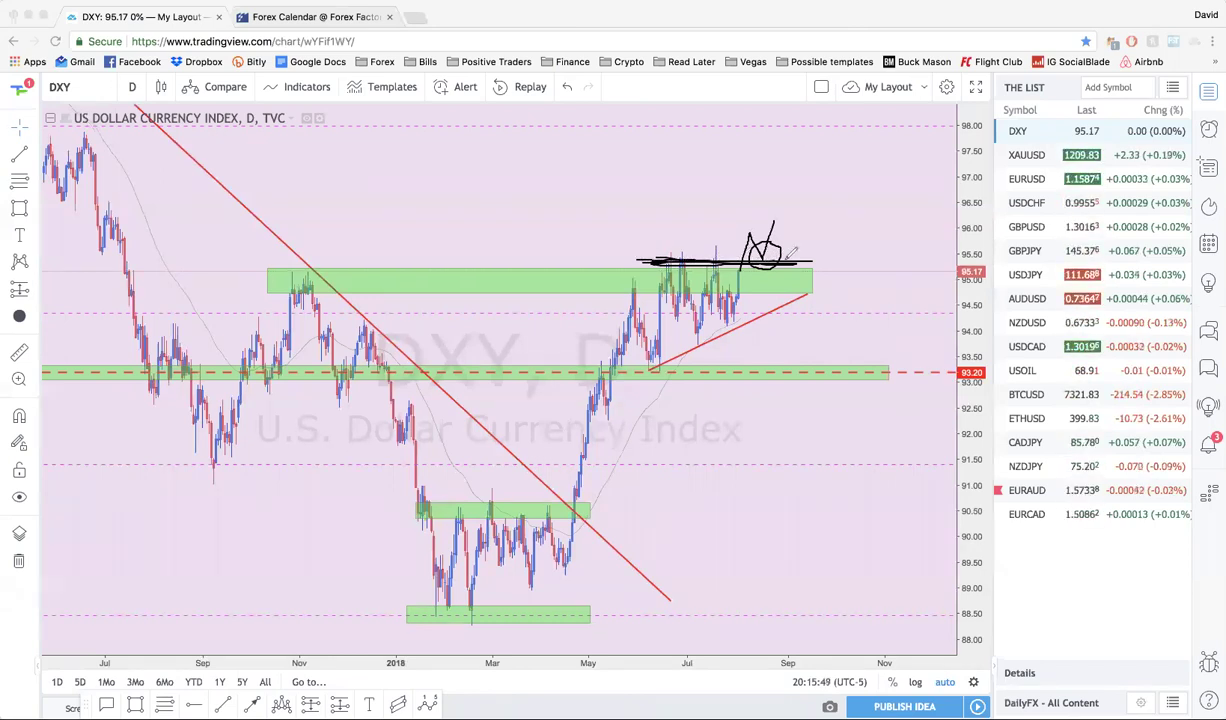
{"action": "mouse_move", "coordinate": [762, 232]}
{"action": "left_mouse_down"}
{"action": "mouse_move", "coordinate": [779, 212]}
{"action": "mouse_move", "coordinate": [782, 229]}
{"action": "left_mouse_up"}
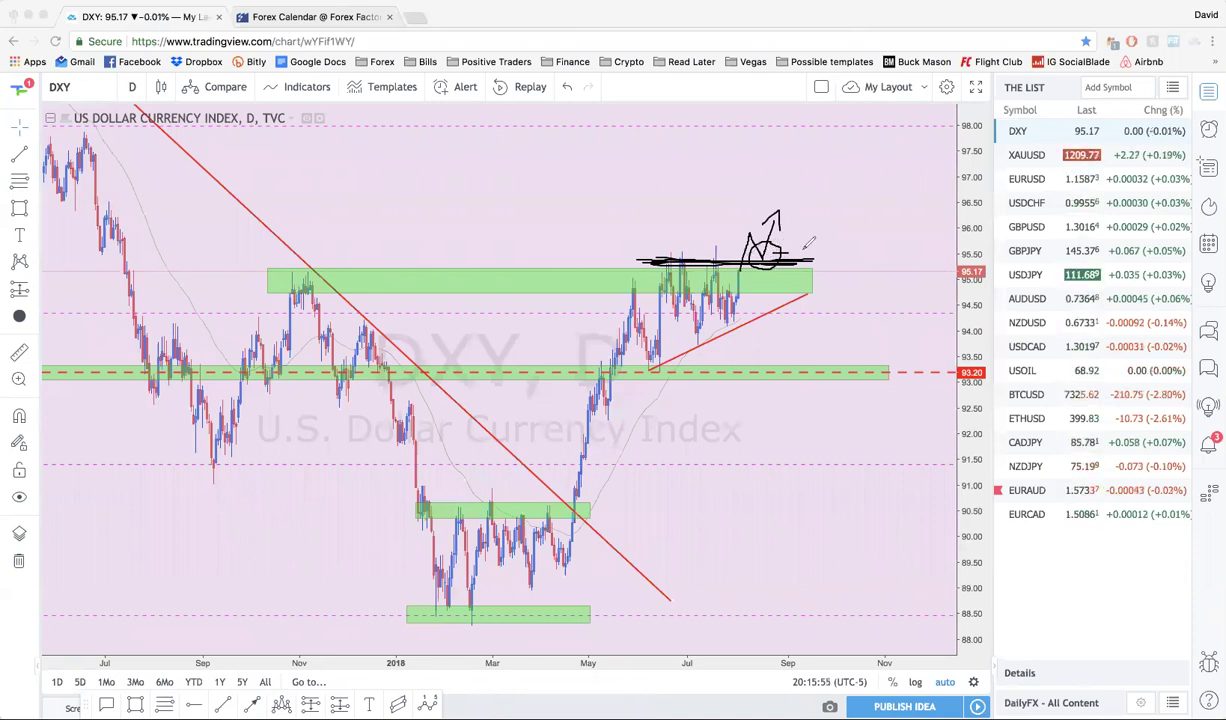
{"action": "left_click_drag", "start_coordinate": [774, 273], "coordinate": [802, 268]}
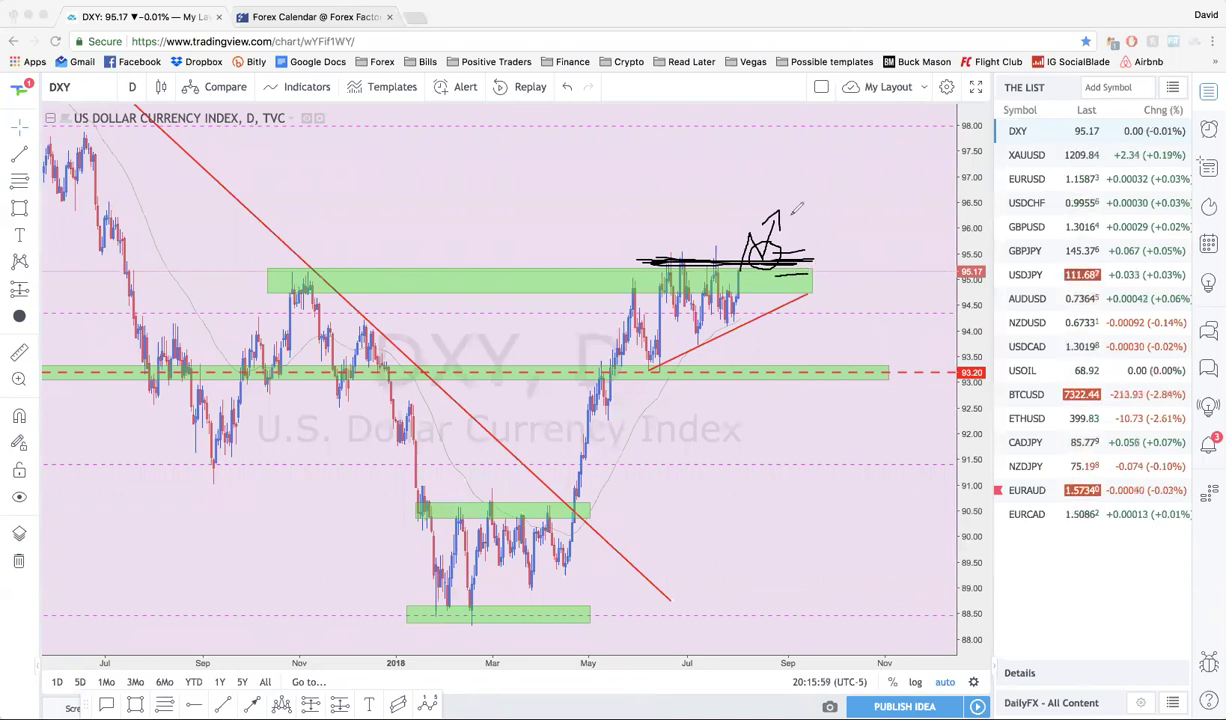
Mark a target level at about 97.3, circle the area between it and the resistance zone, and clear all marks
{"action": "left_click_drag", "start_coordinate": [777, 160], "coordinate": [829, 160]}
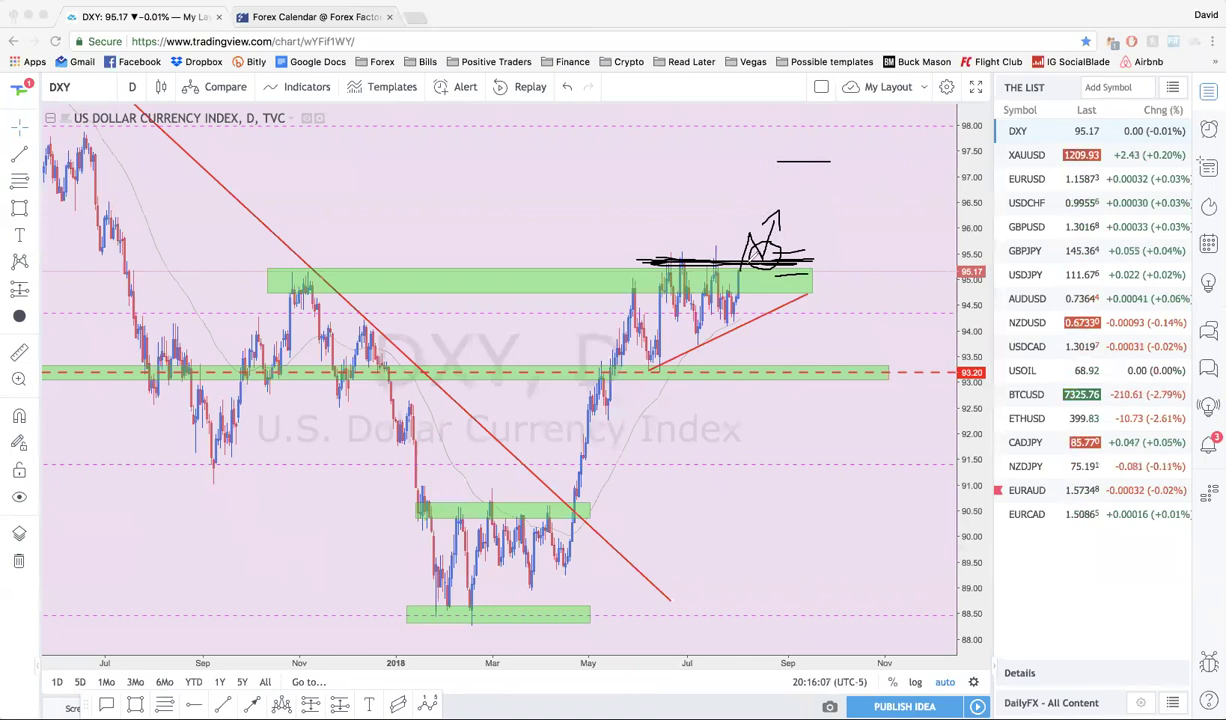
{"action": "left_click_drag", "start_coordinate": [824, 161], "coordinate": [760, 172]}
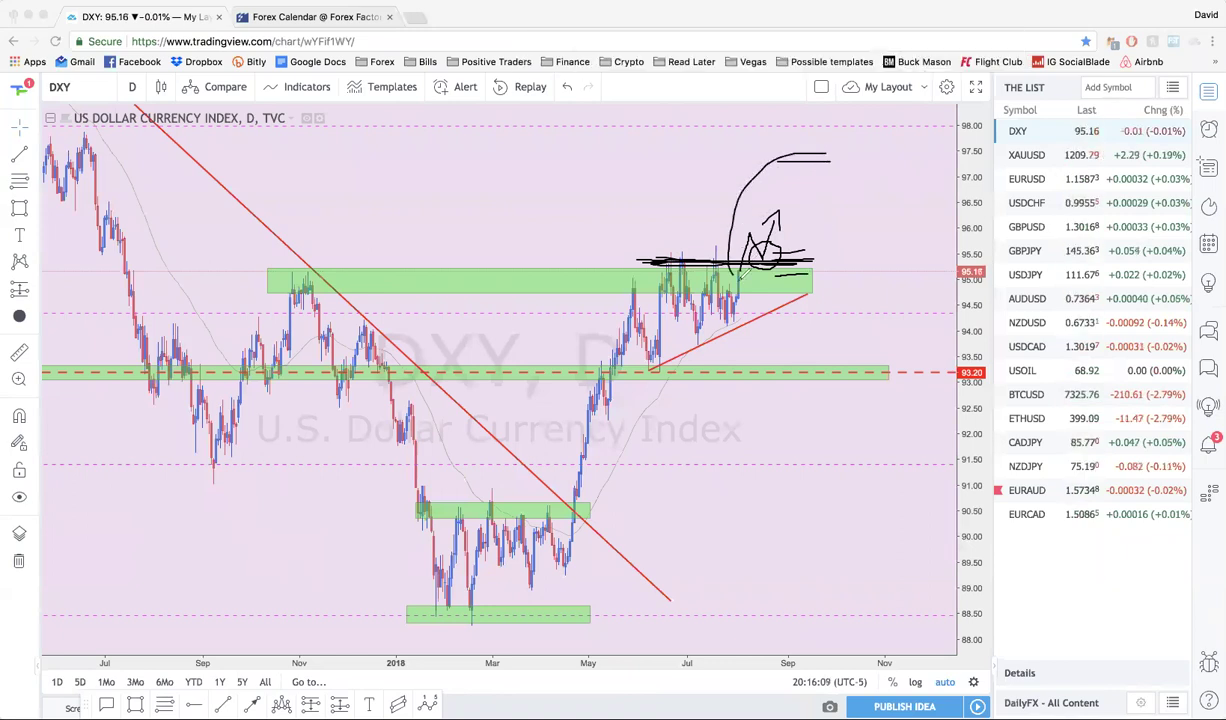
{"action": "left_click_drag", "start_coordinate": [857, 251], "coordinate": [851, 164]}
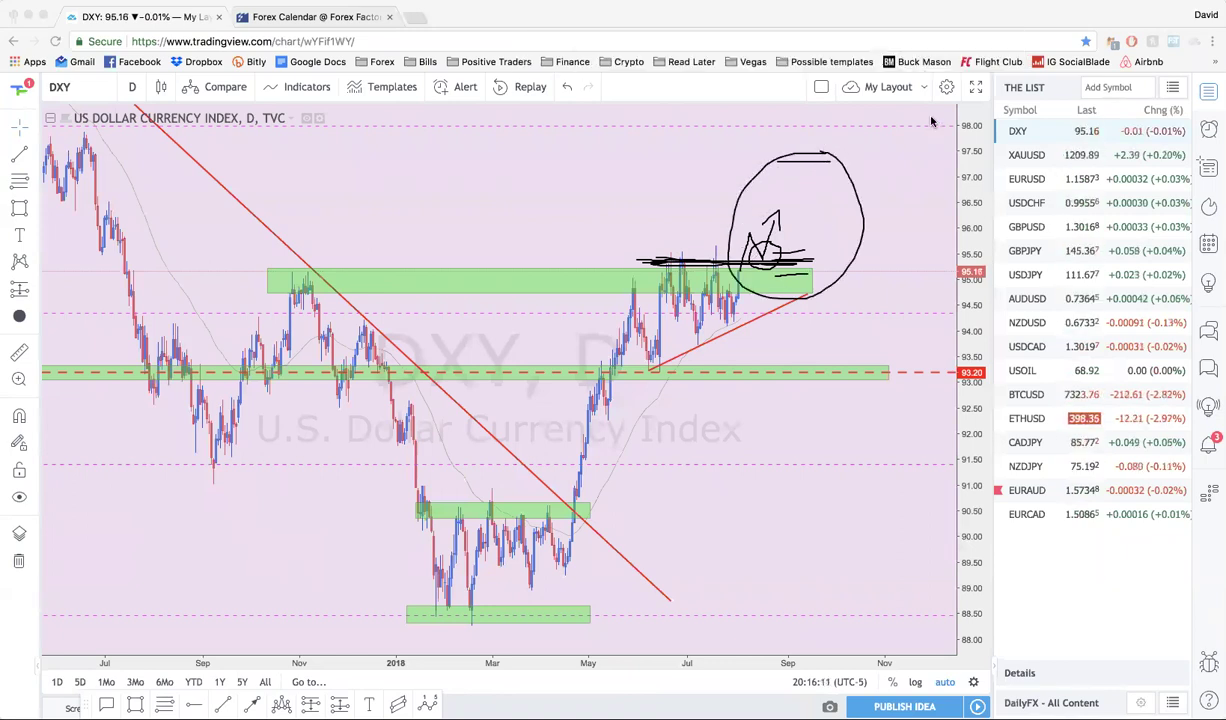
{"action": "key", "text": "Escape"}
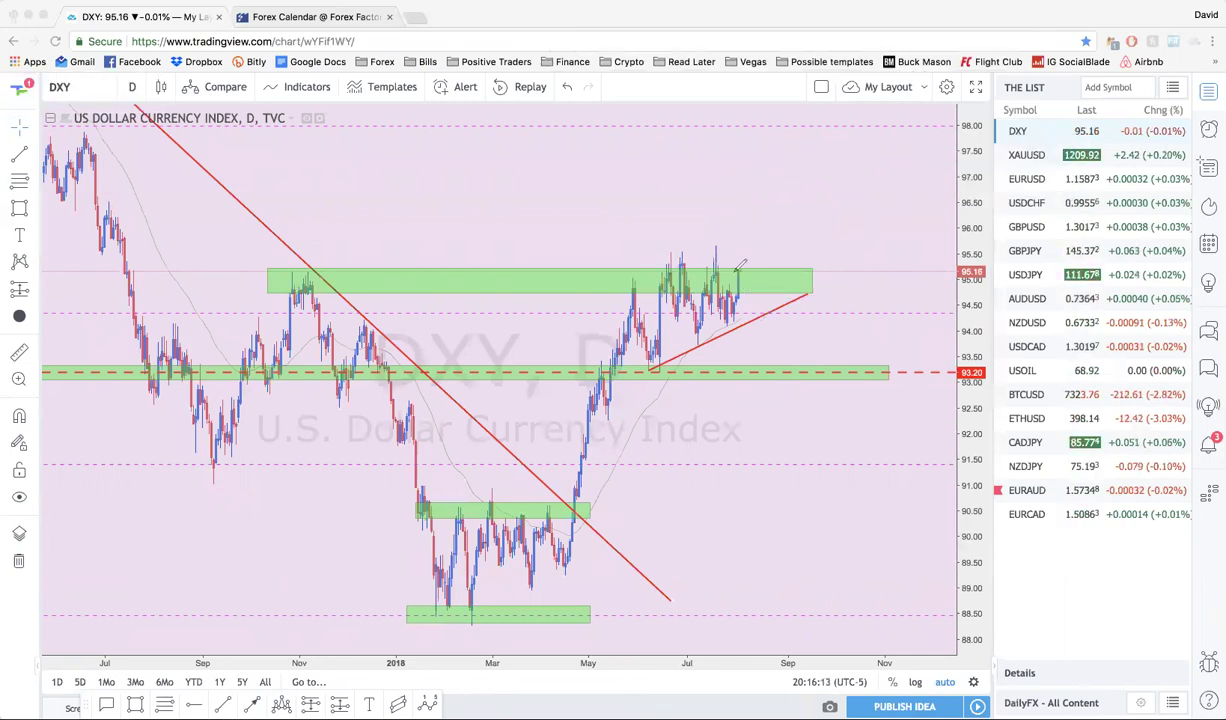
Circle DXY's June–August consolidation, mark its repeated highs at the resistance zone with freehand arcs, and clear the marks
{"action": "mouse_move", "coordinate": [722, 322]}
{"action": "left_mouse_down"}
{"action": "mouse_move", "coordinate": [770, 300]}
{"action": "mouse_move", "coordinate": [748, 270]}
{"action": "left_mouse_up"}
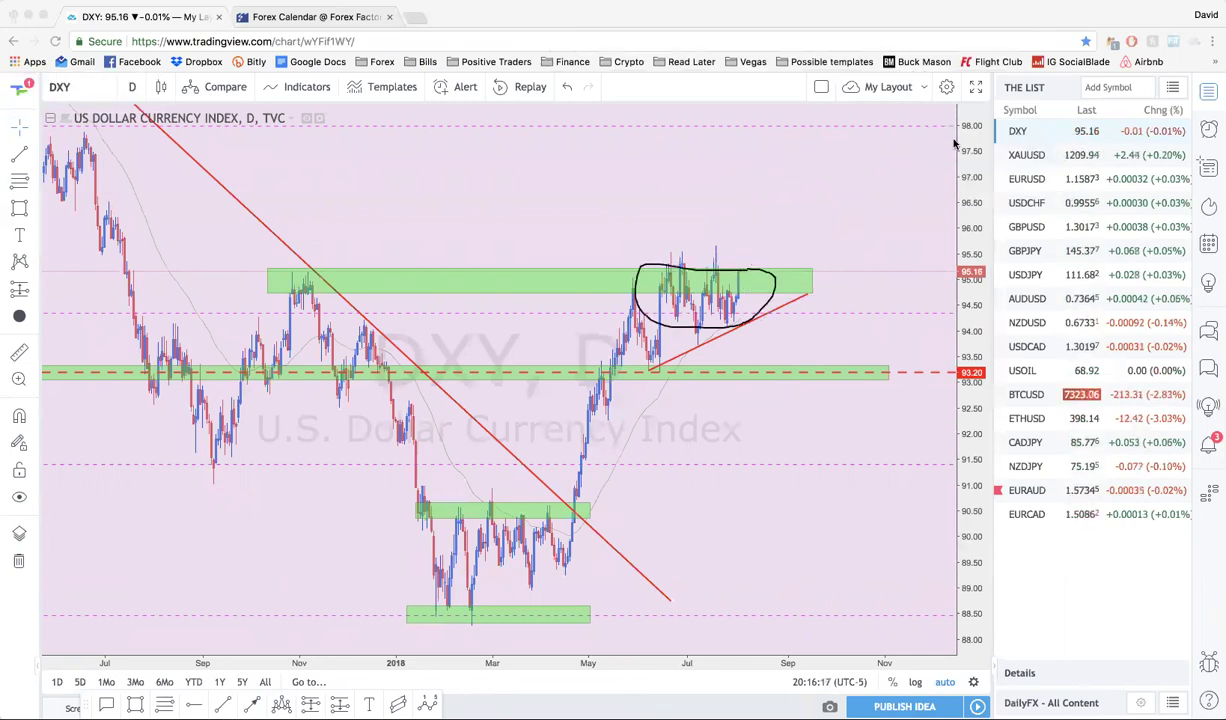
{"action": "key", "text": "Escape"}
{"action": "scroll", "coordinate": [605, 307], "scroll_direction": "up", "scroll_amount": 6}
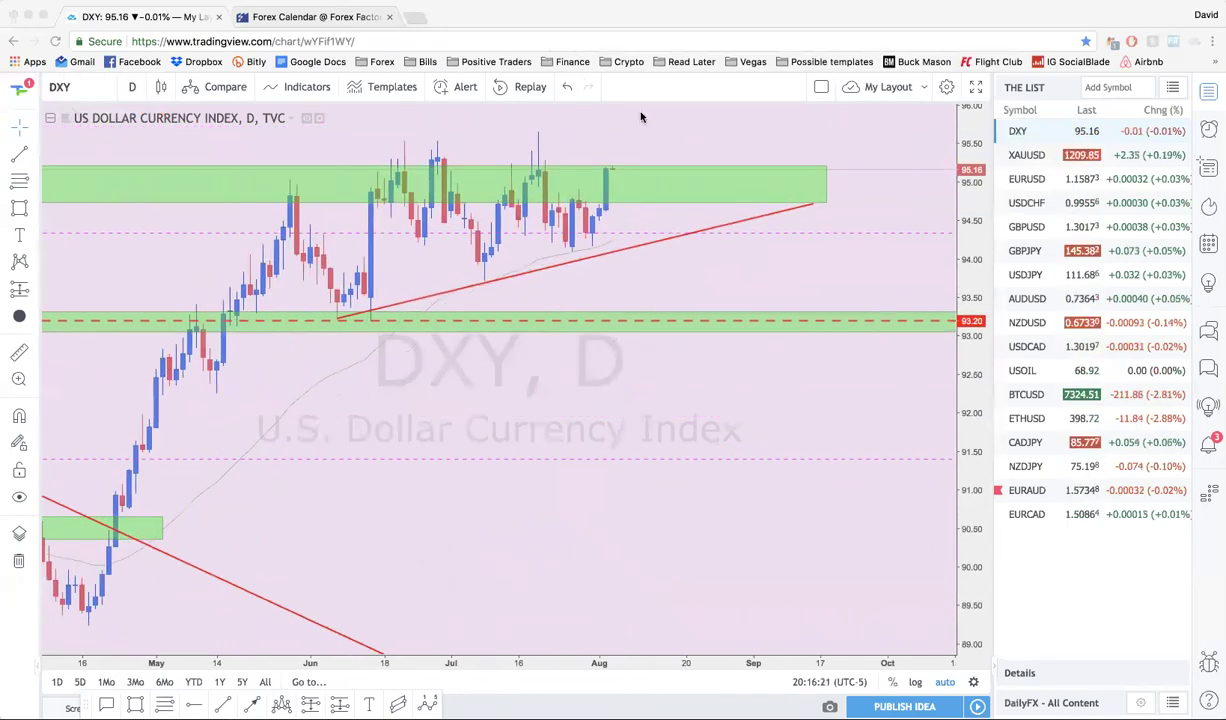
{"action": "mouse_move", "coordinate": [357, 184]}
{"action": "left_mouse_down"}
{"action": "mouse_move", "coordinate": [409, 193]}
{"action": "mouse_move", "coordinate": [458, 157]}
{"action": "mouse_move", "coordinate": [549, 170]}
{"action": "mouse_move", "coordinate": [617, 155]}
{"action": "mouse_move", "coordinate": [630, 161]}
{"action": "mouse_move", "coordinate": [628, 220]}
{"action": "left_mouse_up"}
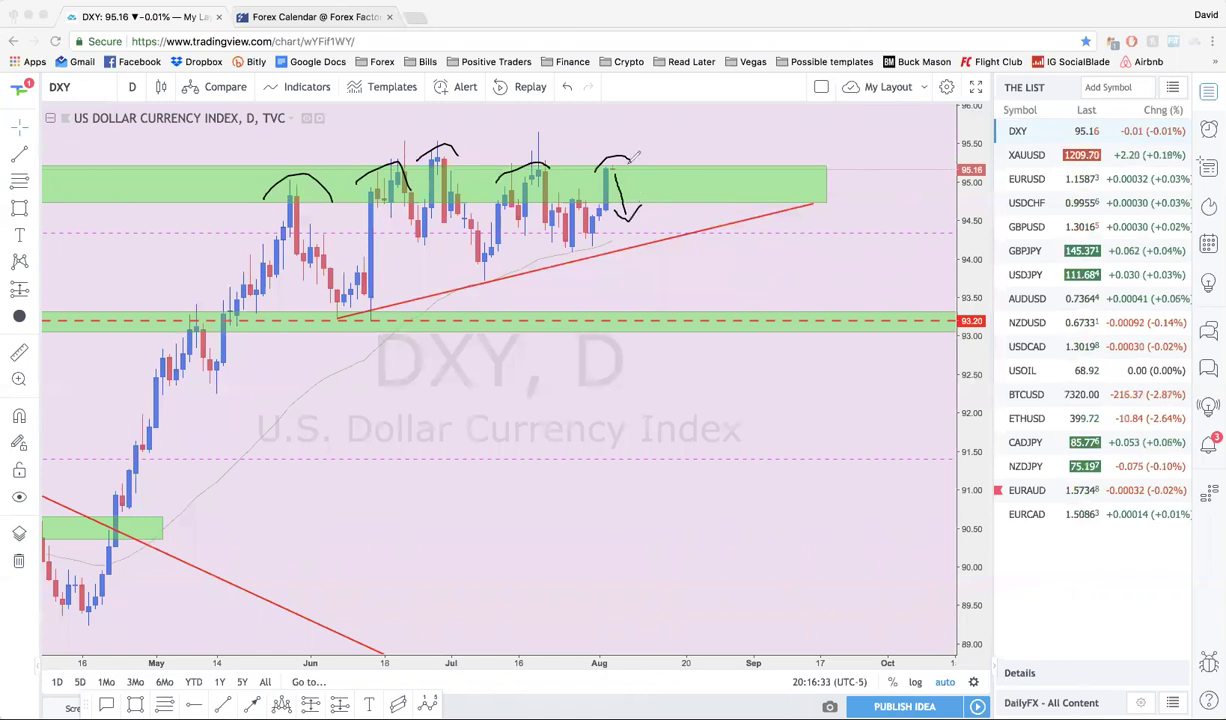
{"action": "mouse_move", "coordinate": [510, 166]}
{"action": "left_mouse_down"}
{"action": "mouse_move", "coordinate": [285, 226]}
{"action": "mouse_move", "coordinate": [575, 238]}
{"action": "left_mouse_up"}
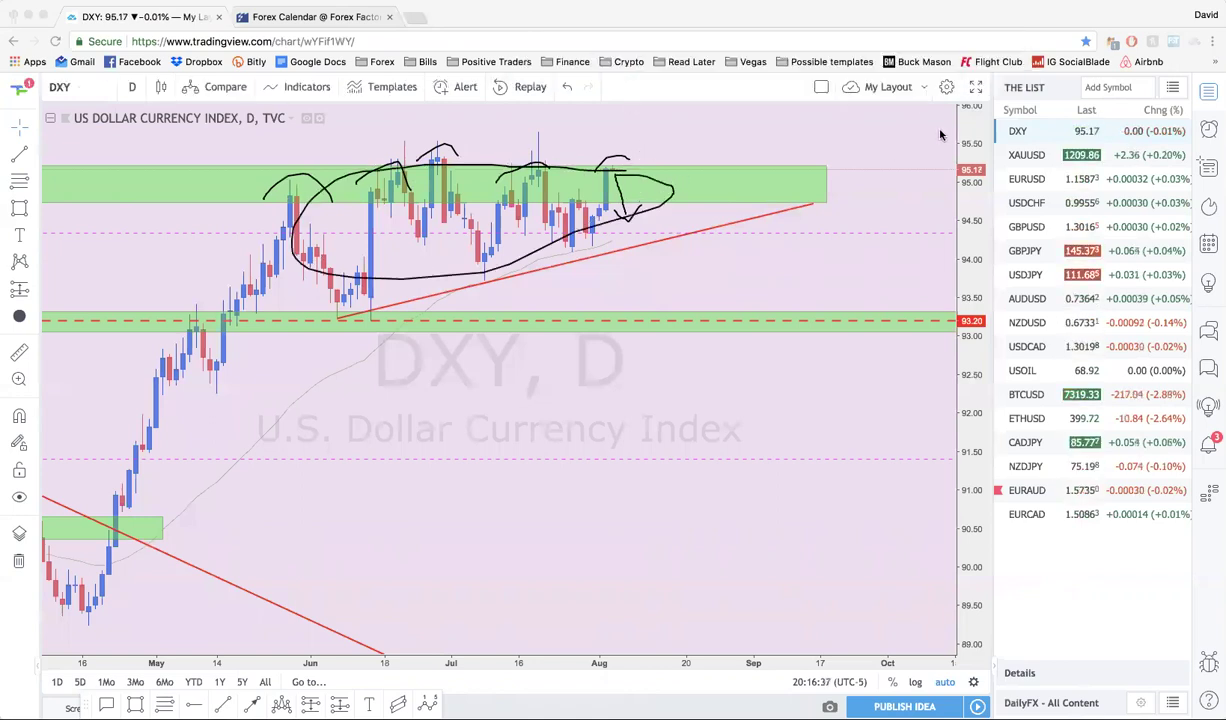
{"action": "key", "text": "Escape"}
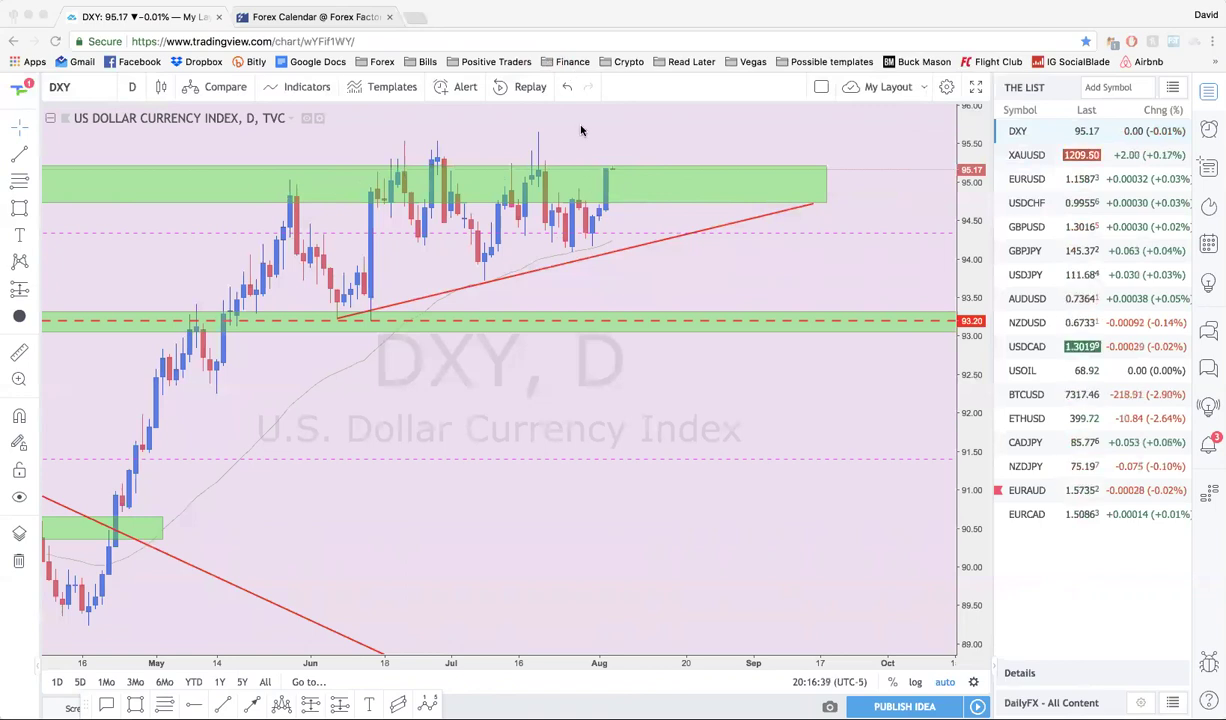
Sketch a price path rising to about 95.7, dipping below the rising trendline to about 93.7, and ending in an arrow near 96.7
{"action": "scroll", "coordinate": [600, 160], "scroll_direction": "down", "scroll_amount": 3}
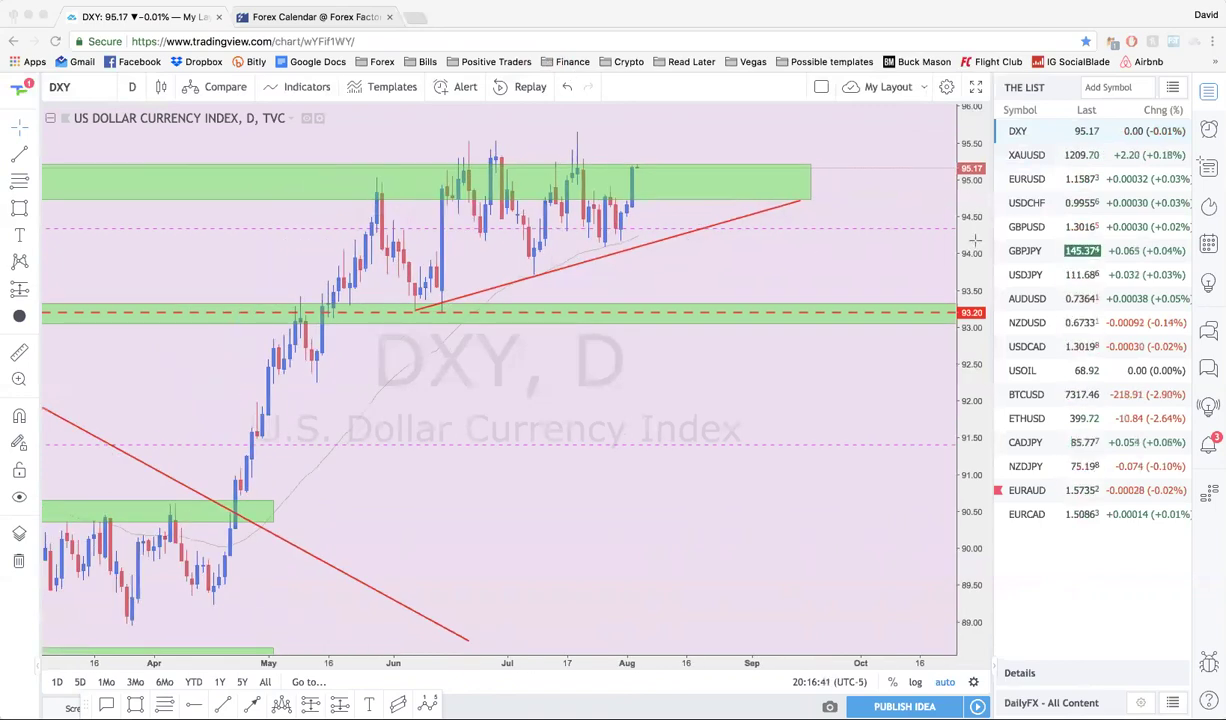
{"action": "left_click", "coordinate": [975, 240]}
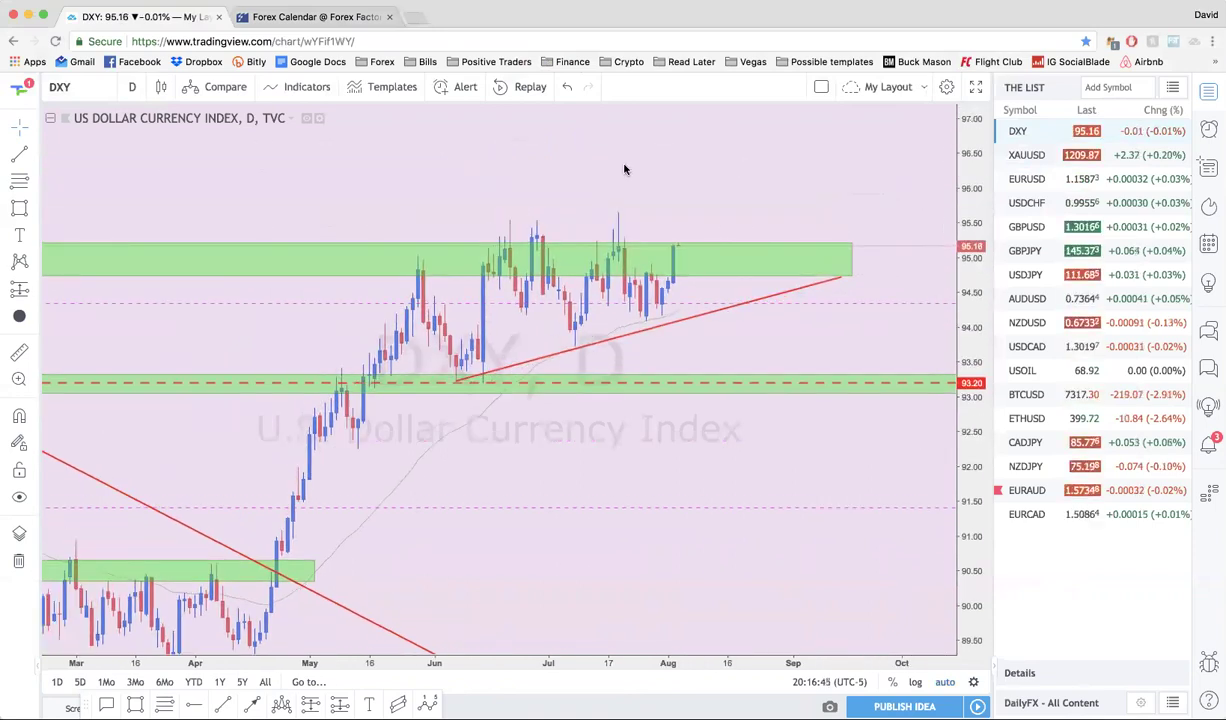
{"action": "mouse_move", "coordinate": [673, 254]}
{"action": "left_mouse_down"}
{"action": "mouse_move", "coordinate": [687, 211]}
{"action": "mouse_move", "coordinate": [712, 346]}
{"action": "mouse_move", "coordinate": [765, 152]}
{"action": "mouse_move", "coordinate": [775, 173]}
{"action": "left_mouse_up"}
{"action": "left_click_drag", "start_coordinate": [750, 162], "coordinate": [769, 140]}
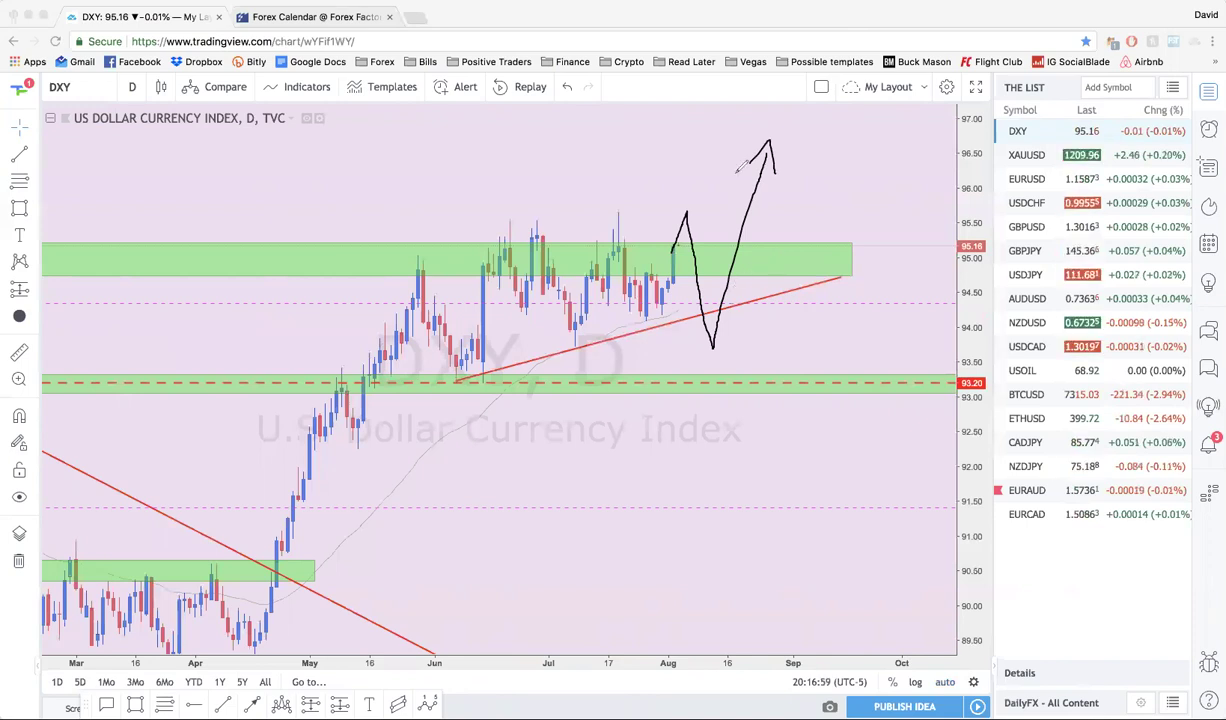
Circle the sketched peak above the resistance zone, draw a freehand line along the earlier highs, and undo the whole sketch
{"action": "left_click_drag", "start_coordinate": [688, 210], "coordinate": [655, 255]}
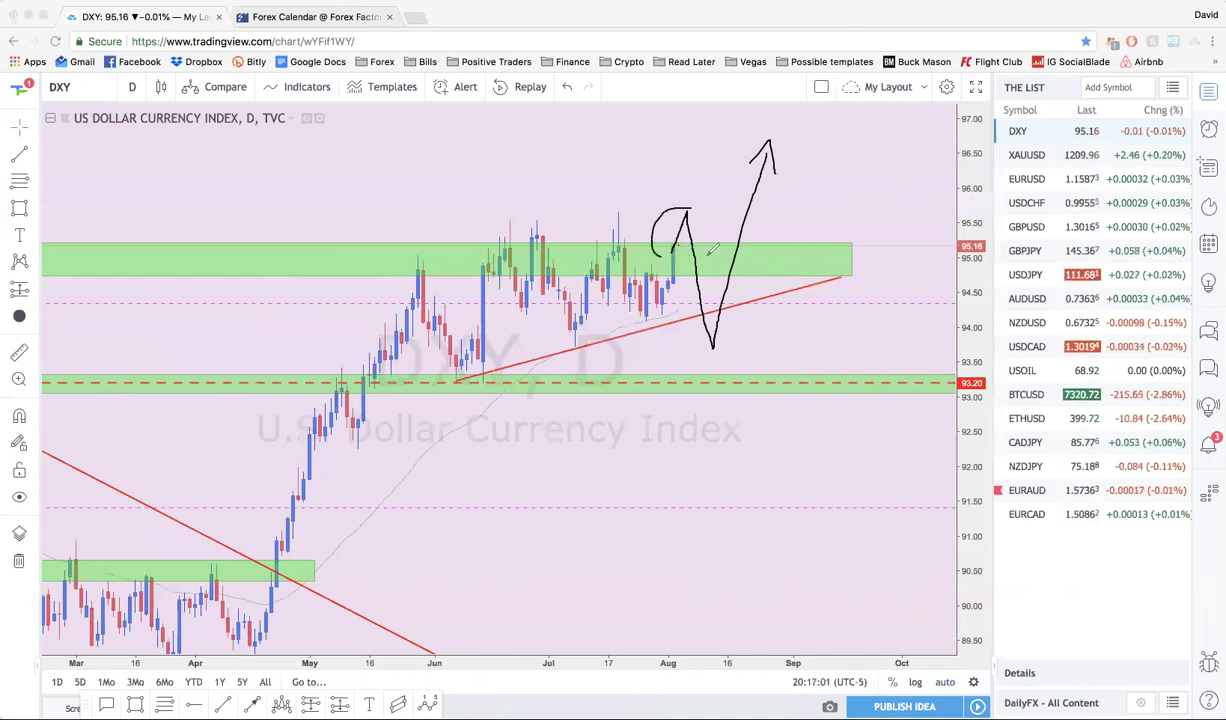
{"action": "left_click_drag", "start_coordinate": [728, 210], "coordinate": [675, 203]}
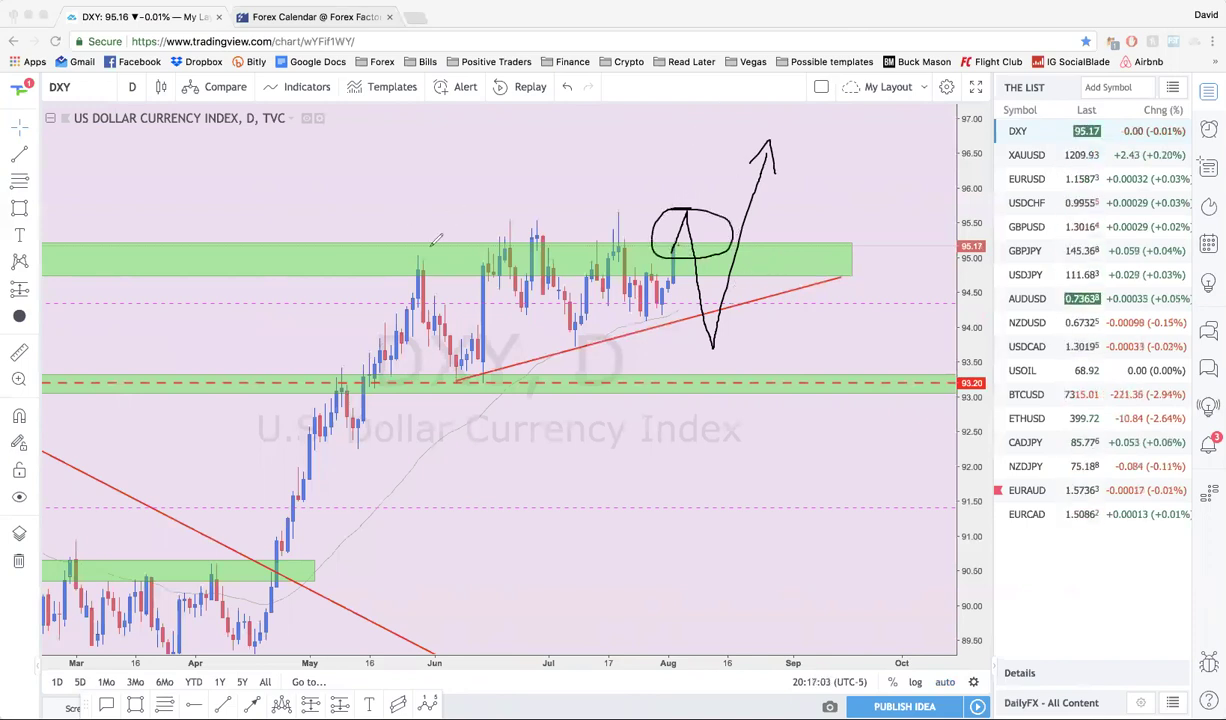
{"action": "left_click_drag", "start_coordinate": [430, 245], "coordinate": [717, 230]}
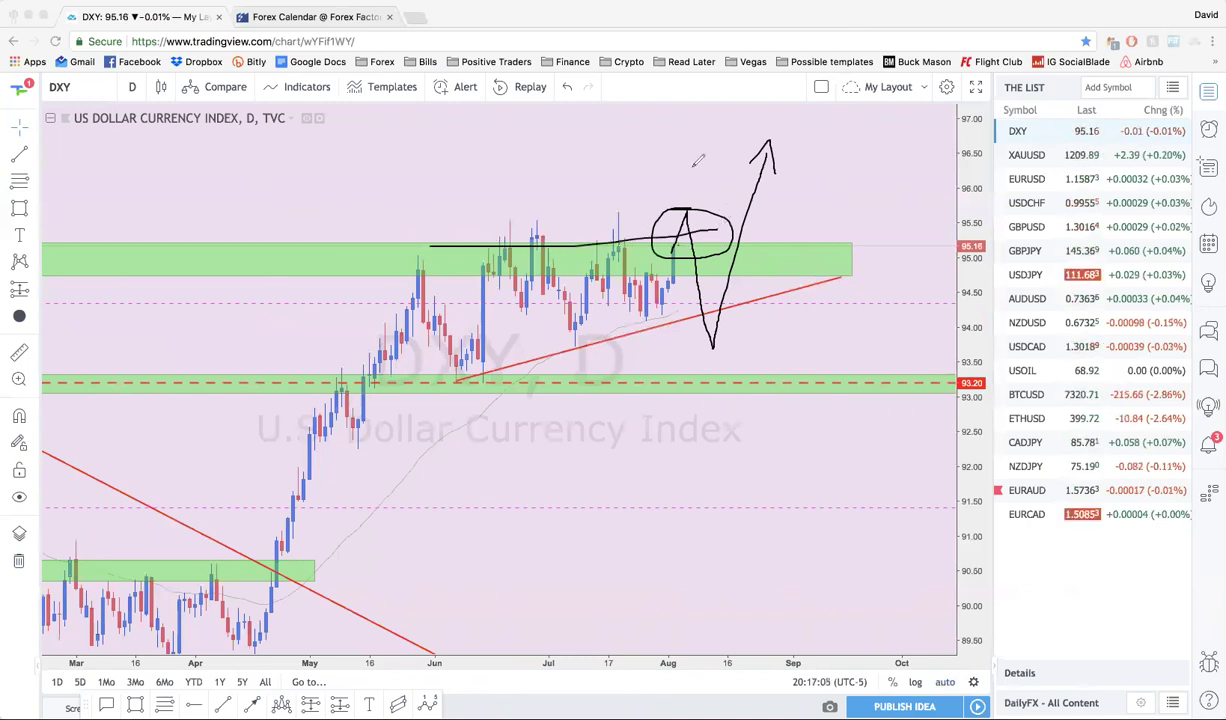
{"action": "key", "text": "ctrl+z"}
{"action": "left_click_drag", "start_coordinate": [478, 238], "coordinate": [620, 242]}
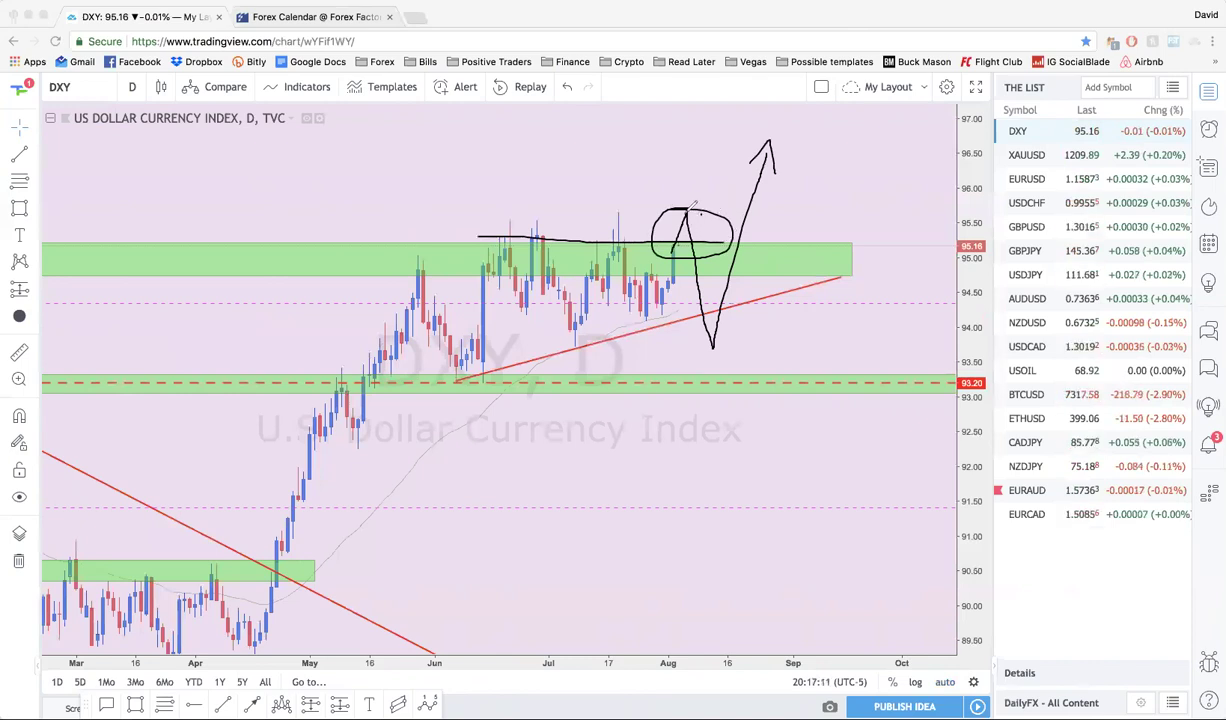
{"action": "left_click_drag", "start_coordinate": [701, 215], "coordinate": [668, 250]}
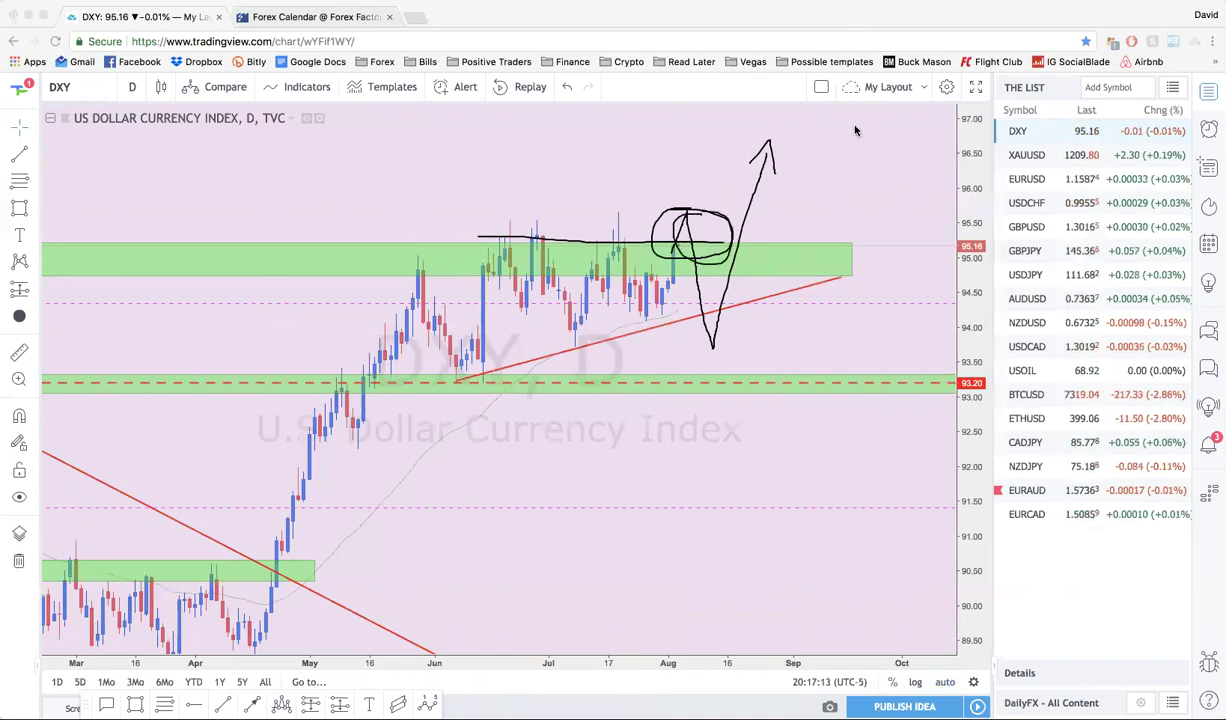
{"action": "key", "text": "ctrl+z"}
{"action": "key", "text": "ctrl+z"}
{"action": "key", "text": "ctrl+z"}
{"action": "key", "text": "ctrl+z"}
Sketch a rise to a narrow consolidation around 96.00, bounded by two horizontal lines, with an upward breakout arrow
{"action": "mouse_move", "coordinate": [673, 252]}
{"action": "left_mouse_down"}
{"action": "mouse_move", "coordinate": [700, 187]}
{"action": "mouse_move", "coordinate": [736, 184]}
{"action": "left_mouse_up"}
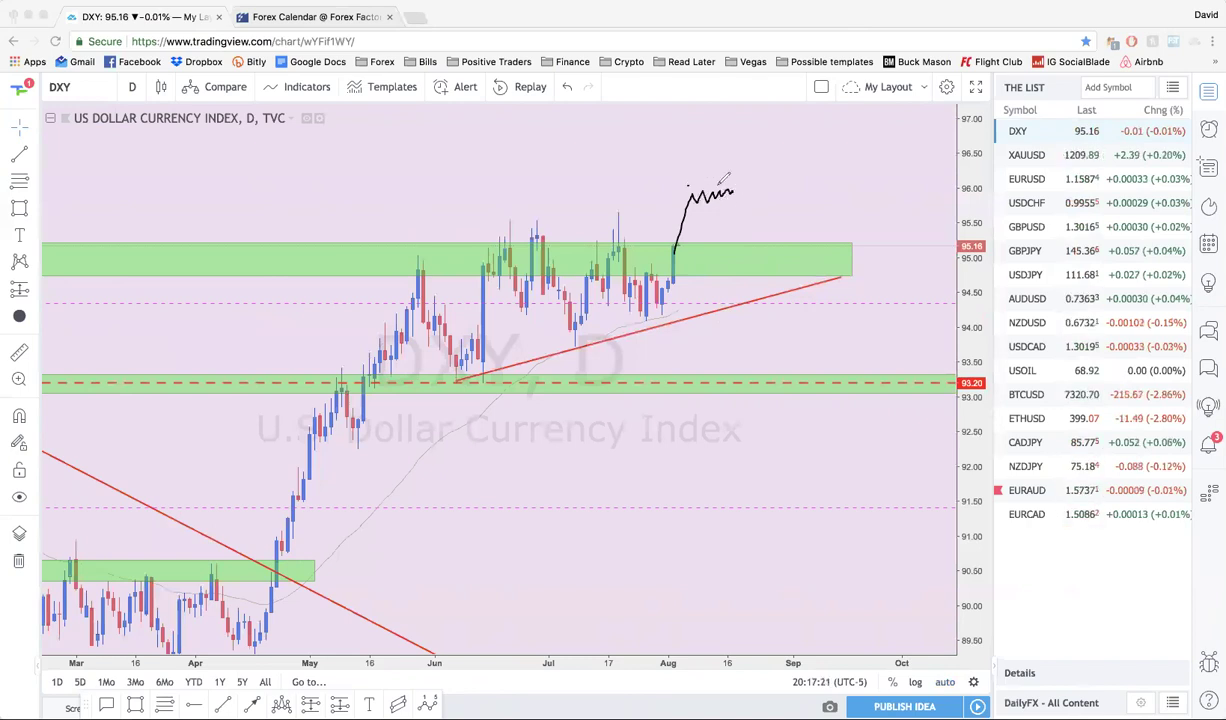
{"action": "left_click_drag", "start_coordinate": [764, 203], "coordinate": [716, 205]}
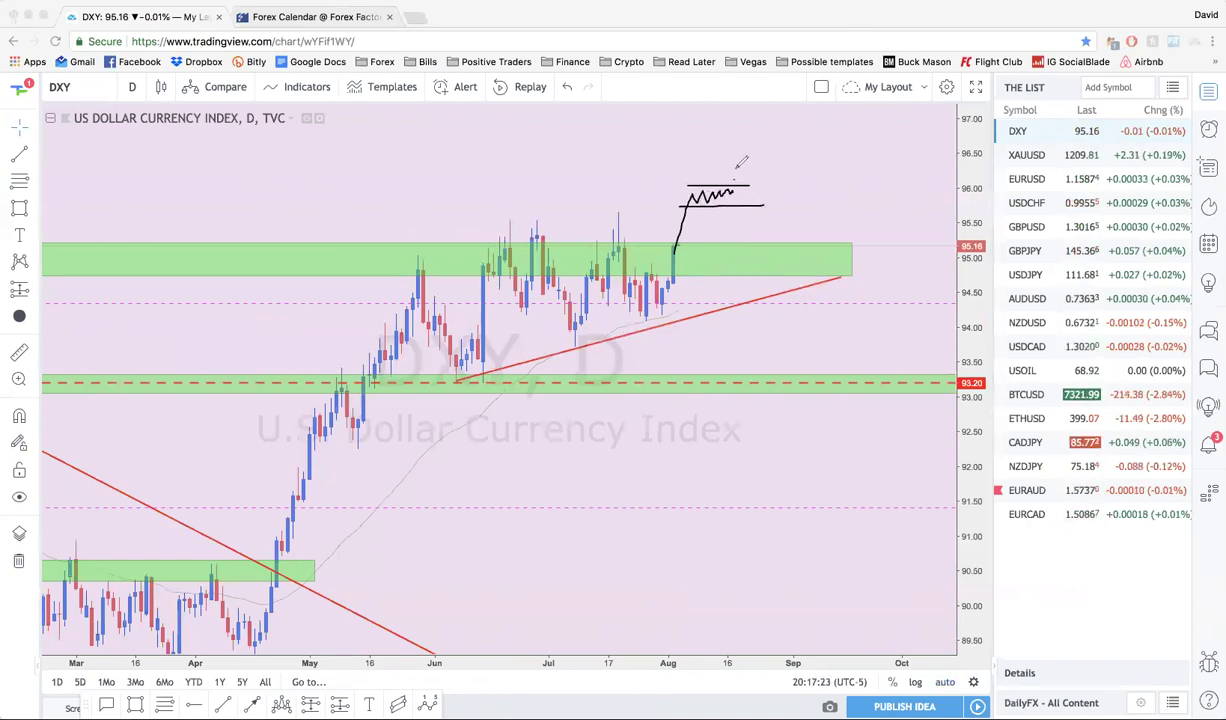
{"action": "left_click_drag", "start_coordinate": [735, 152], "coordinate": [742, 162]}
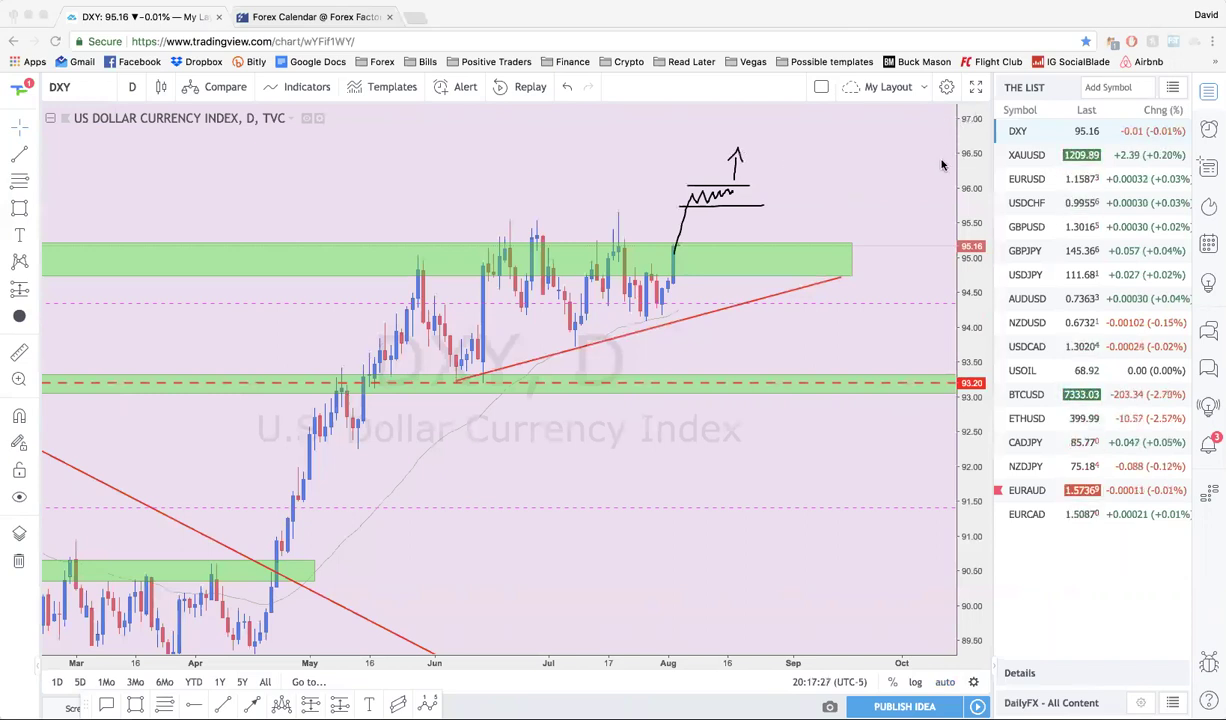
Examine DXY's multi-year price history back to 2015, with the price scale returned to automatic fitting
{"action": "scroll", "coordinate": [578, 125], "scroll_direction": "down", "scroll_amount": 4}
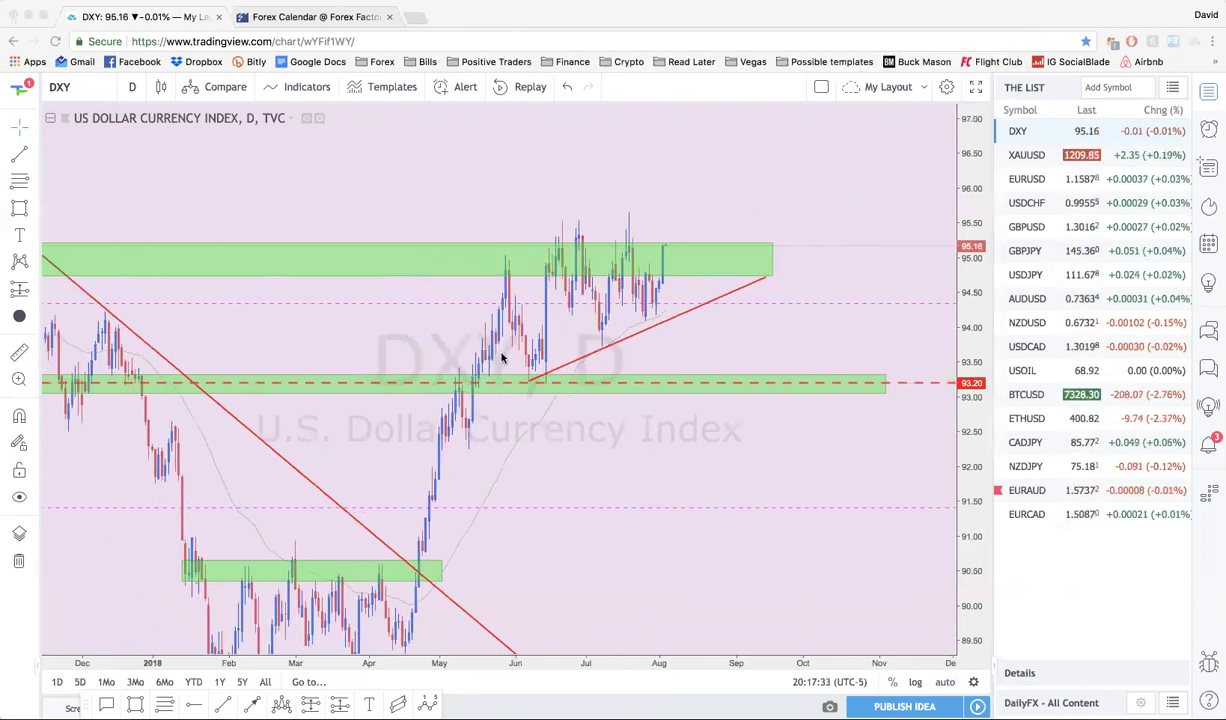
{"action": "scroll", "coordinate": [502, 357], "scroll_direction": "down", "scroll_amount": 6}
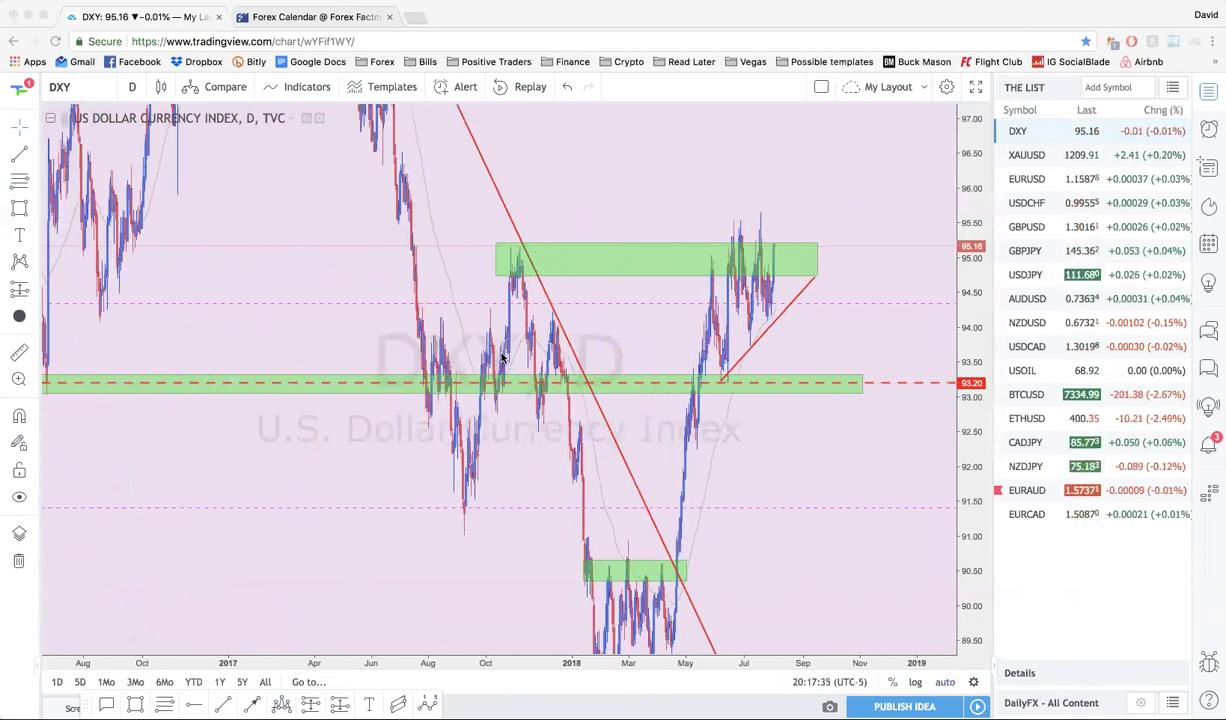
{"action": "scroll", "coordinate": [502, 357], "scroll_direction": "left", "scroll_amount": 5}
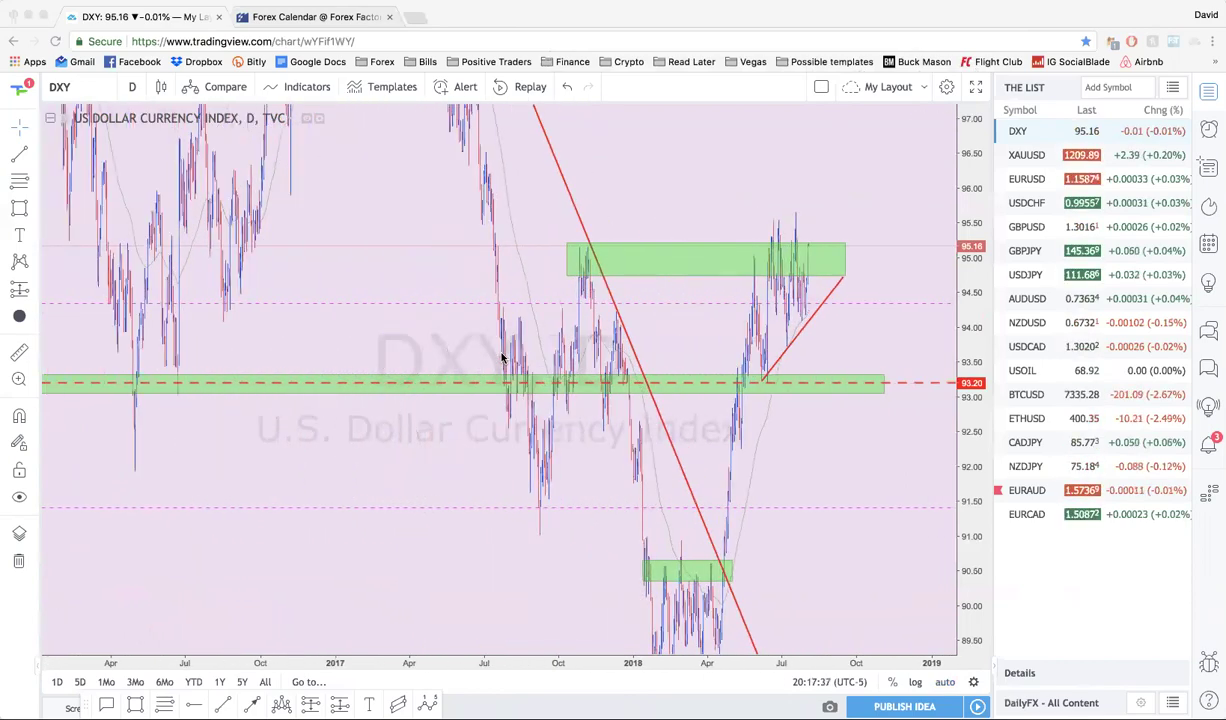
{"action": "scroll", "coordinate": [502, 357], "scroll_direction": "down", "scroll_amount": 8}
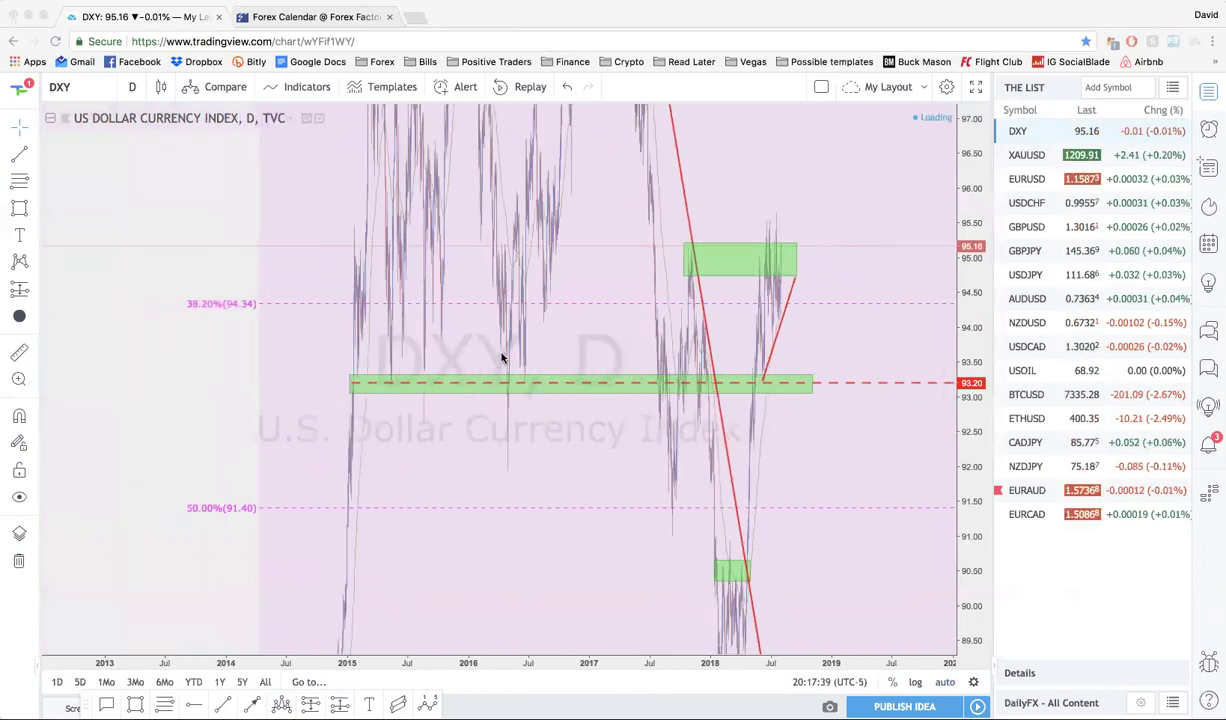
{"action": "scroll", "coordinate": [502, 357], "scroll_direction": "up", "scroll_amount": 4}
{"action": "left_click", "coordinate": [944, 682]}
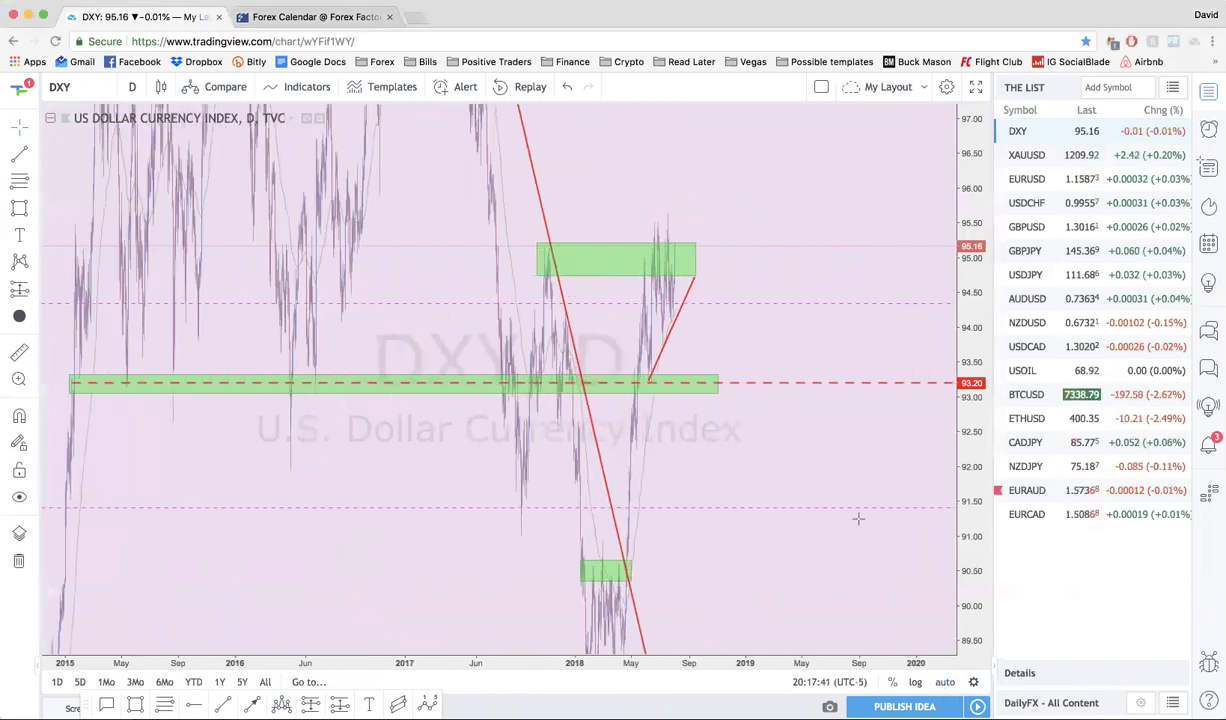
{"action": "scroll", "coordinate": [774, 486], "scroll_direction": "up", "scroll_amount": 5}
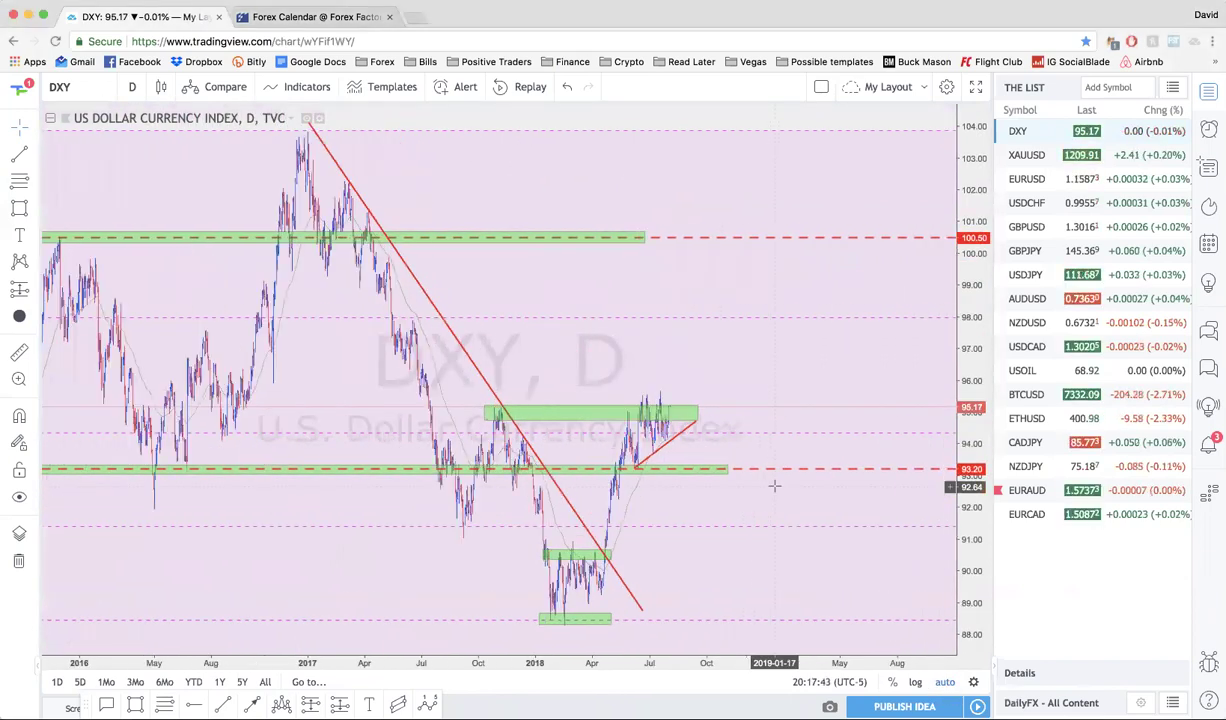
{"action": "right_click", "coordinate": [774, 486]}
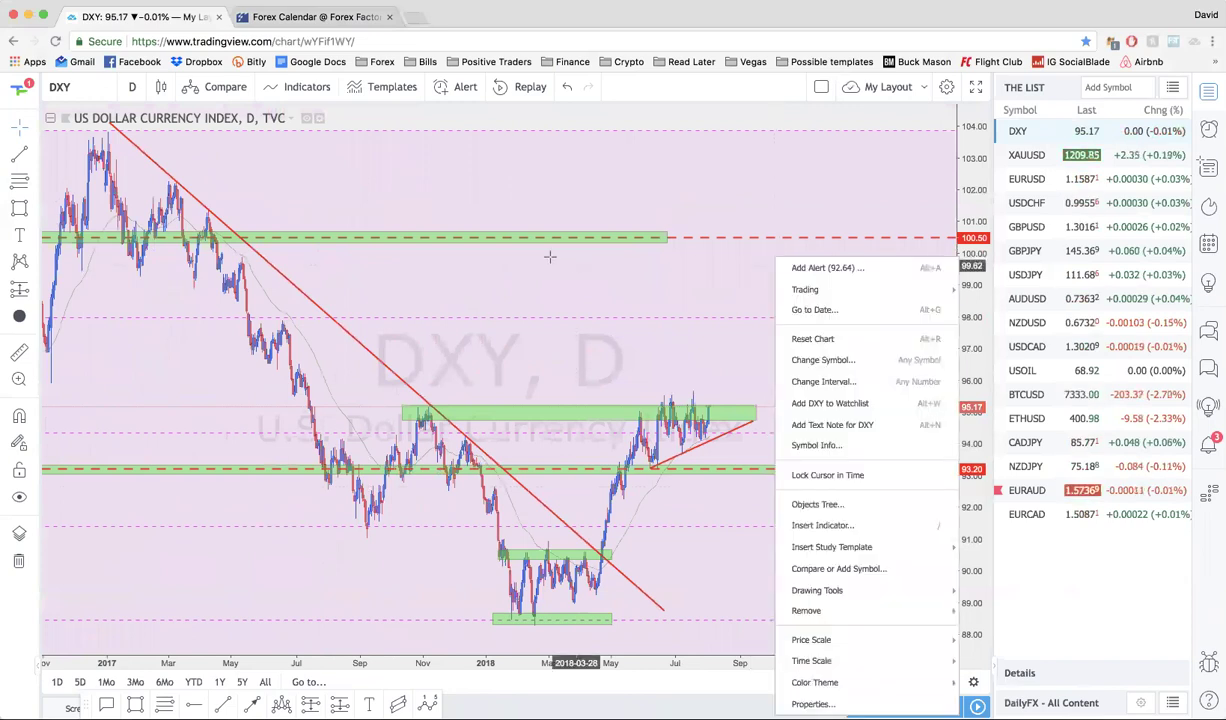
{"action": "left_click", "coordinate": [531, 252]}
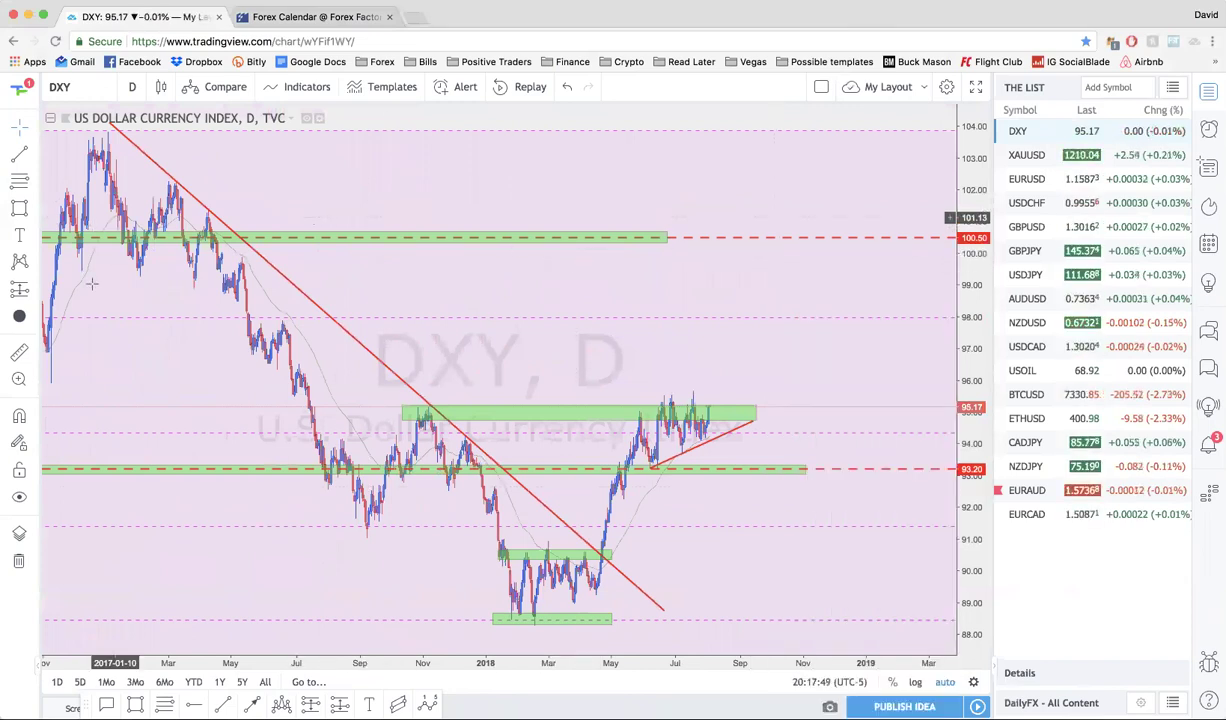
{"action": "left_click", "coordinate": [281, 705]}
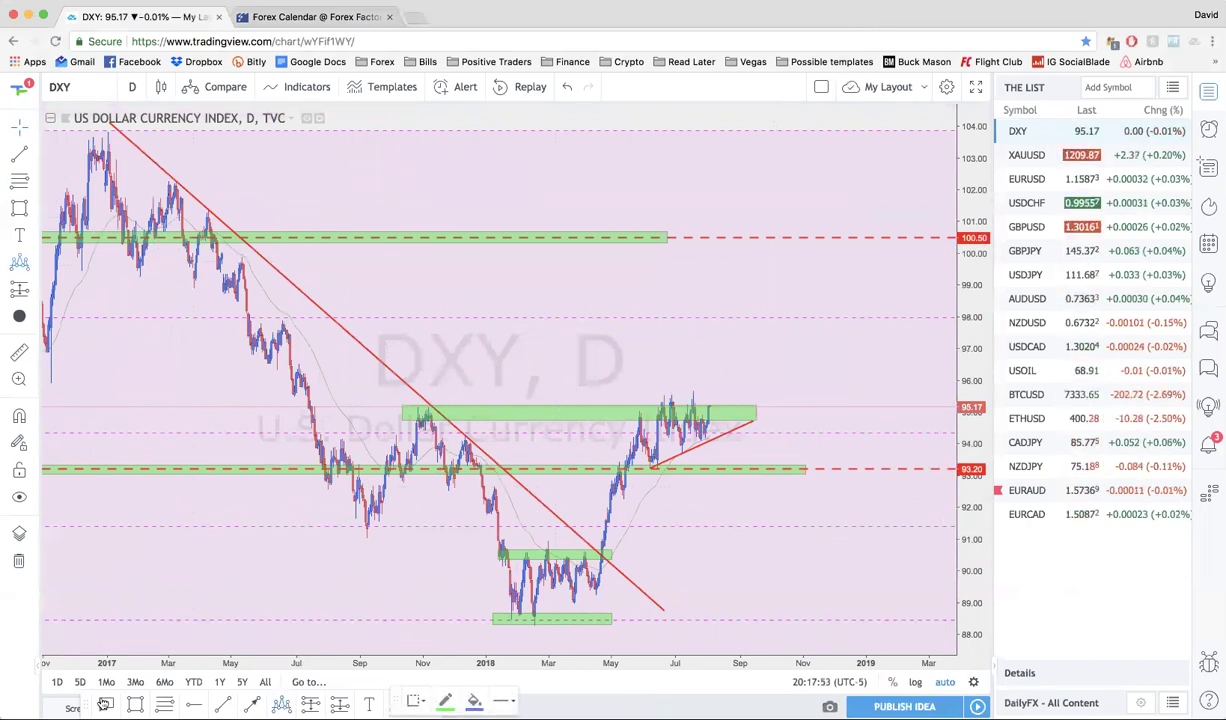
{"action": "left_click_drag", "start_coordinate": [103, 704], "coordinate": [62, 697]}
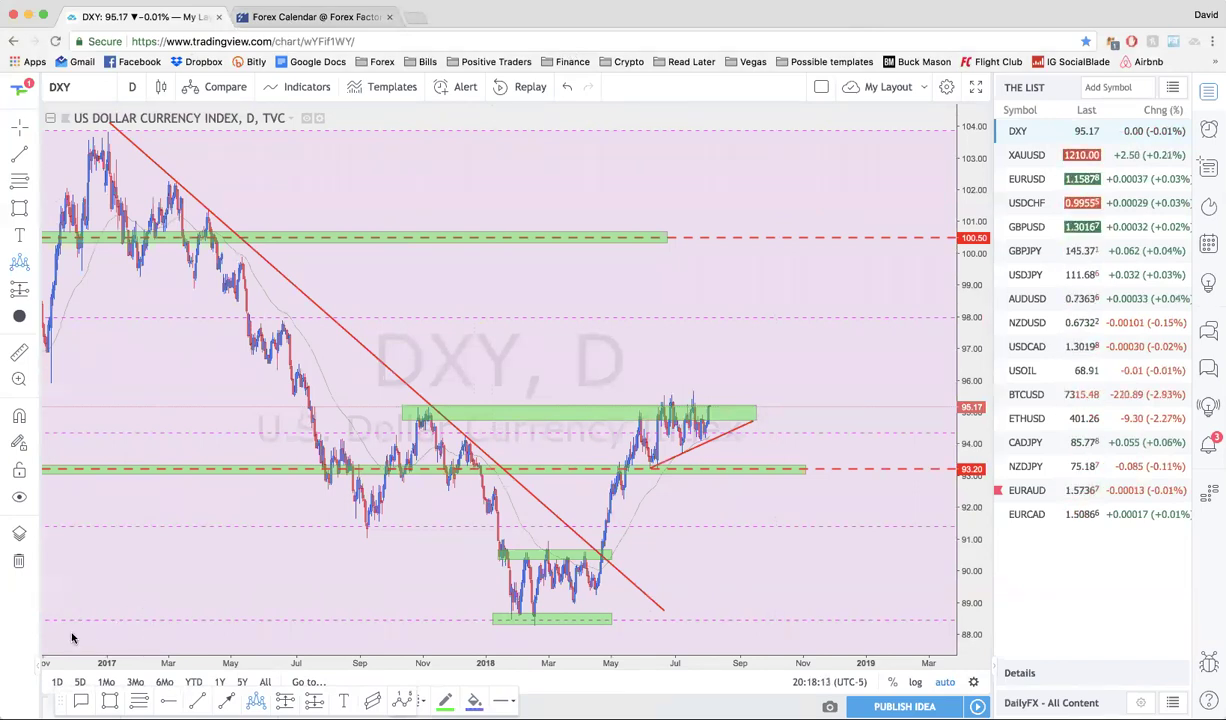
{"action": "left_click", "coordinate": [123, 543]}
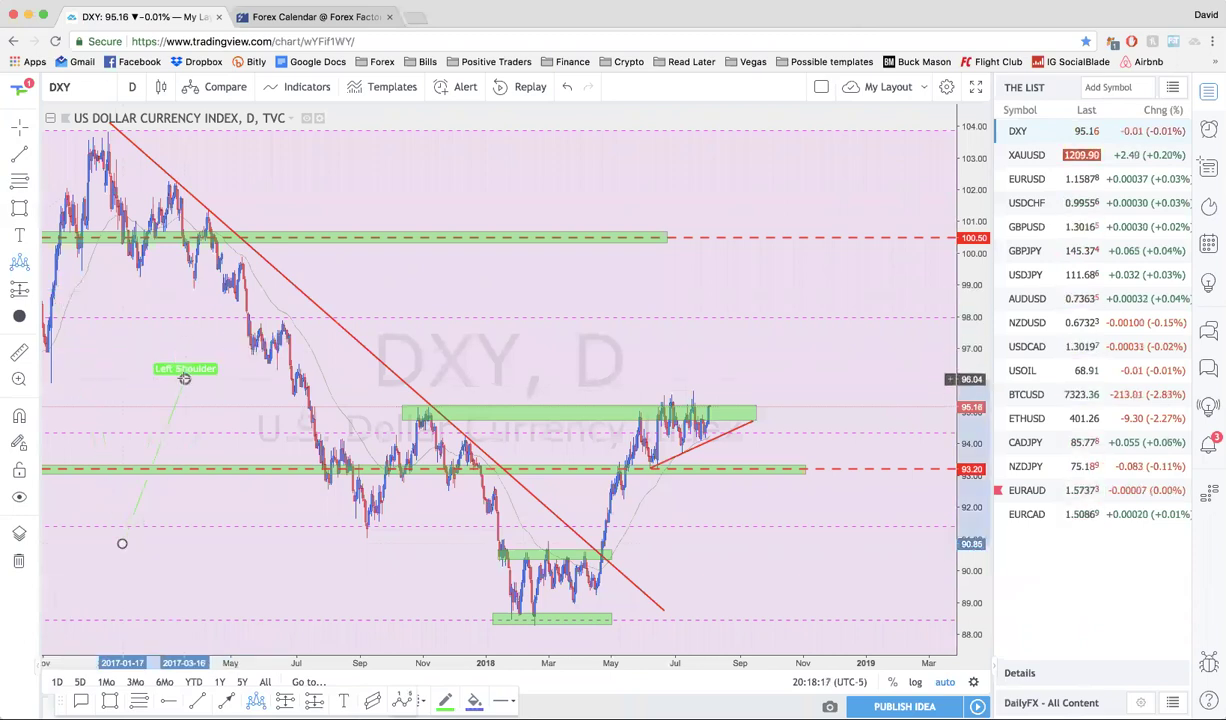
{"action": "left_click", "coordinate": [185, 378]}
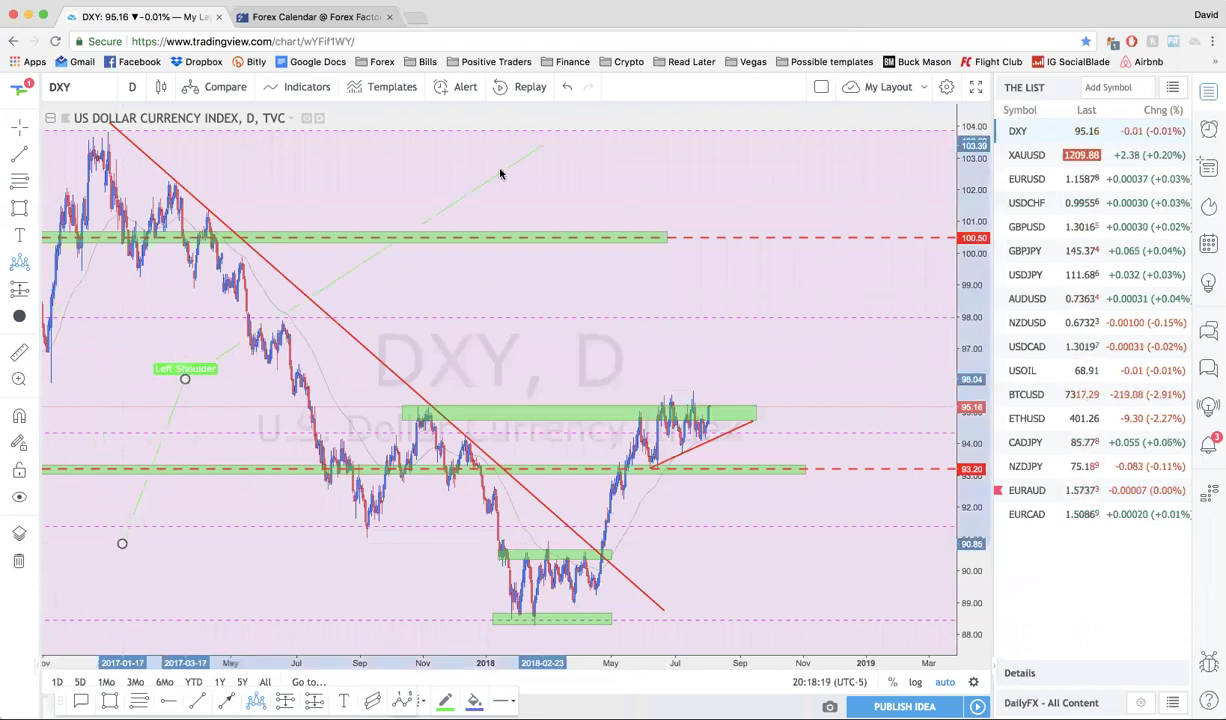
{"action": "left_click", "coordinate": [430, 190]}
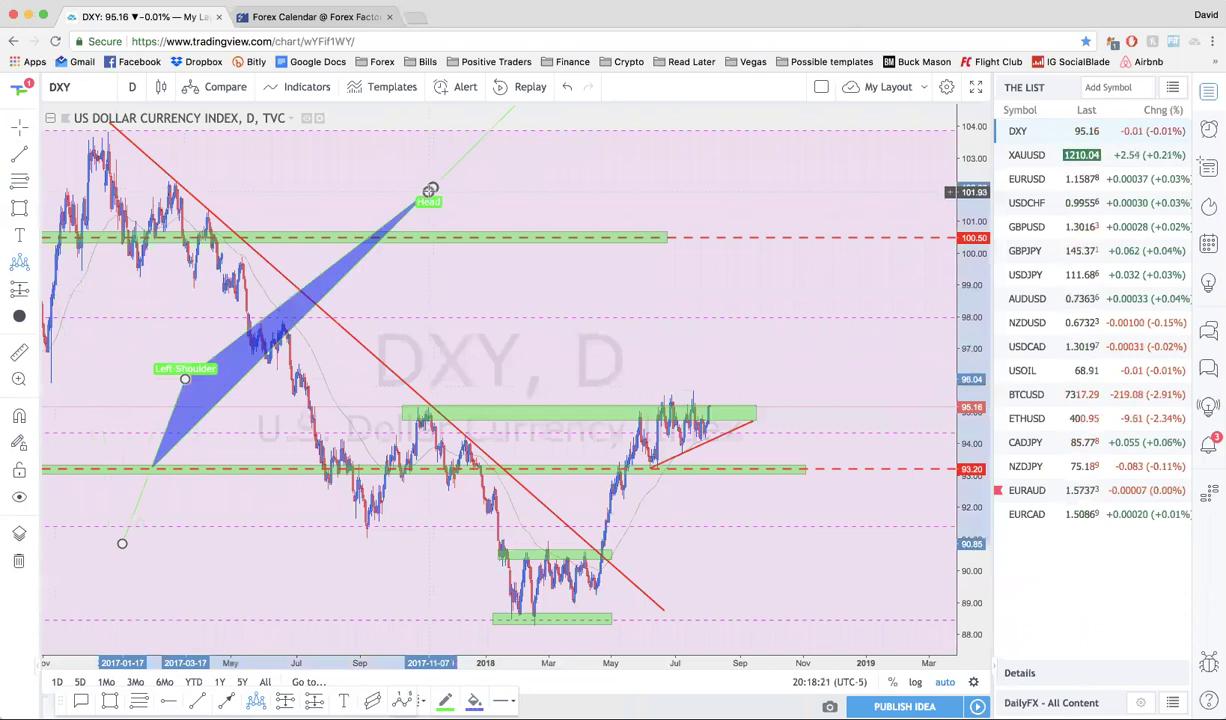
{"action": "left_click", "coordinate": [463, 203]}
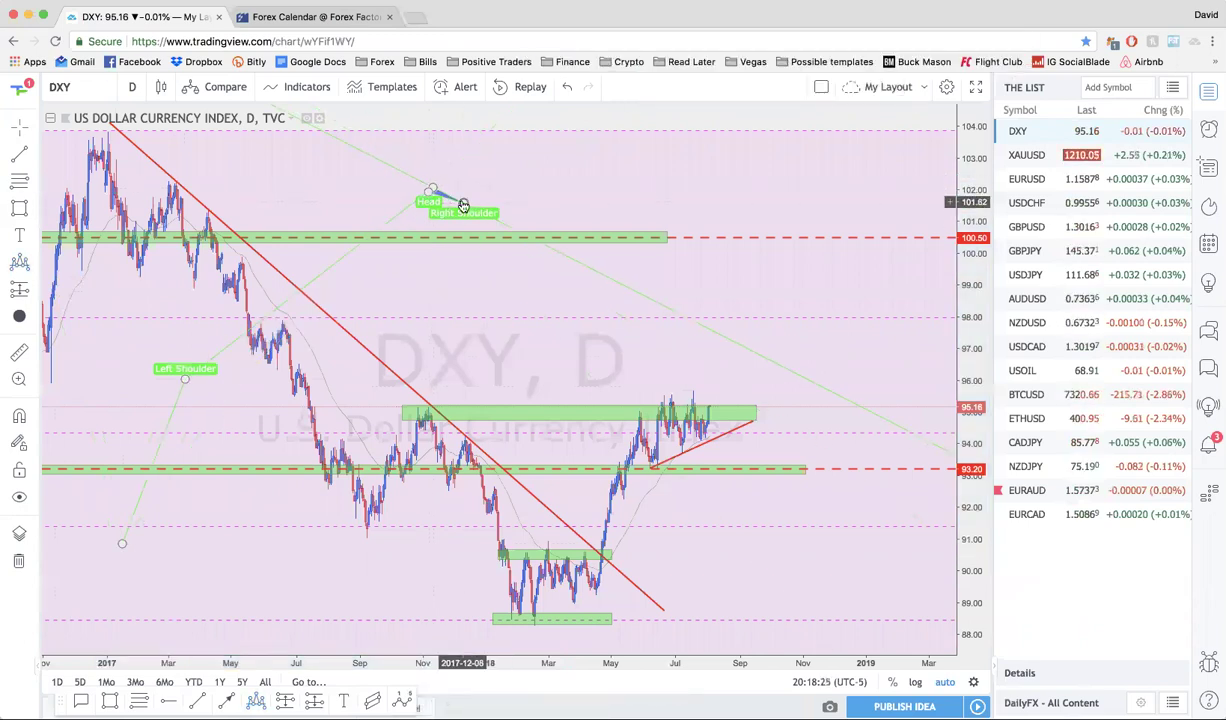
{"action": "key", "text": "Escape"}
Examine DXY's daily price swings from mid-2016 onward, including the long decline from the early-2017 peak and the 2018 recovery
{"action": "scroll", "coordinate": [274, 364], "scroll_direction": "down", "scroll_amount": 3}
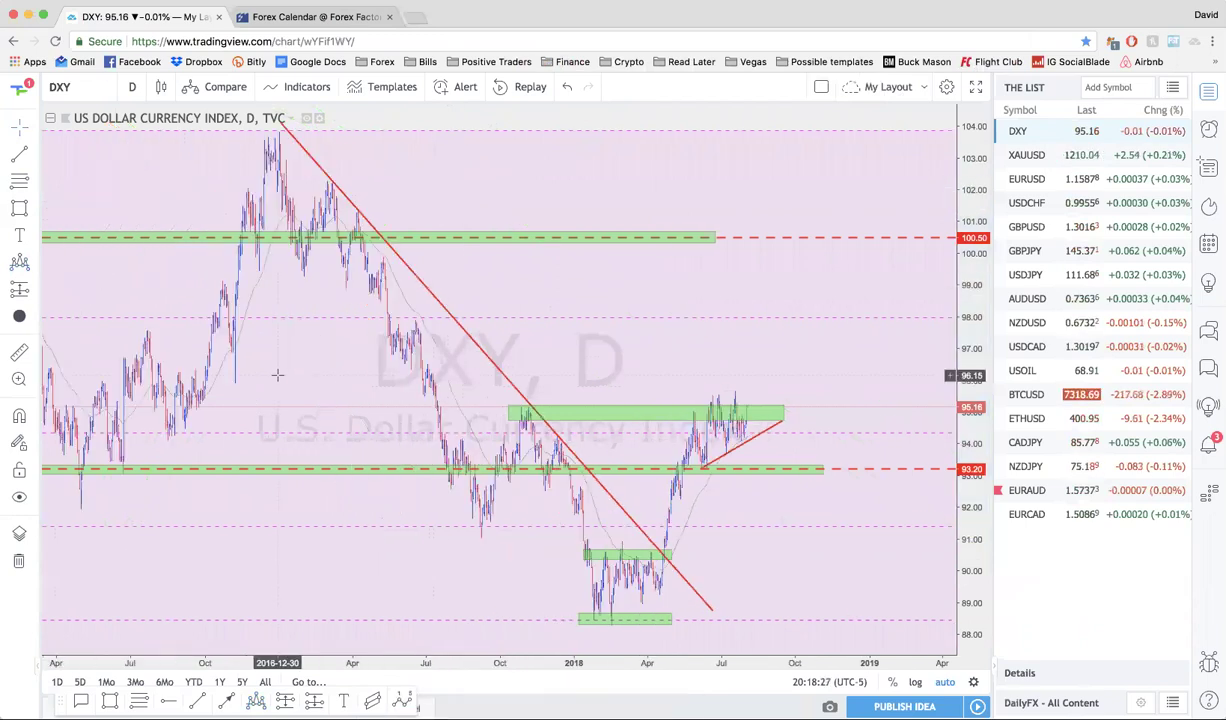
{"action": "scroll", "coordinate": [277, 375], "scroll_direction": "up", "scroll_amount": 4}
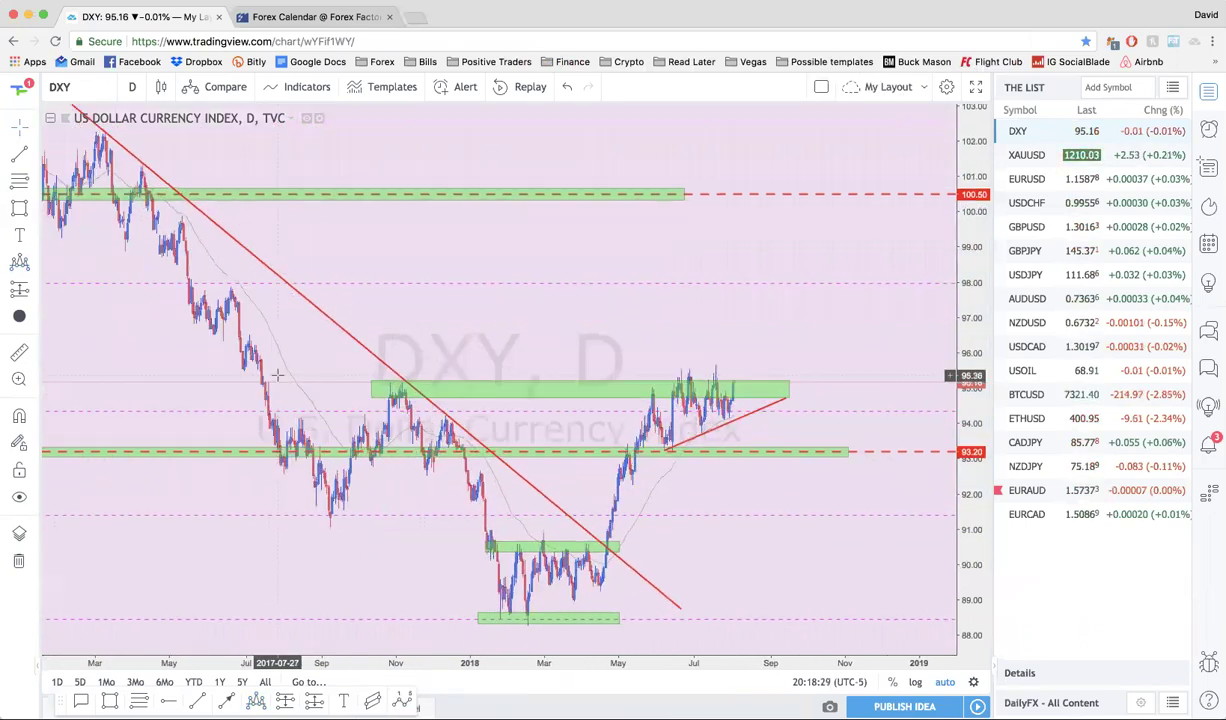
{"action": "scroll", "coordinate": [277, 375], "scroll_direction": "up", "scroll_amount": 2}
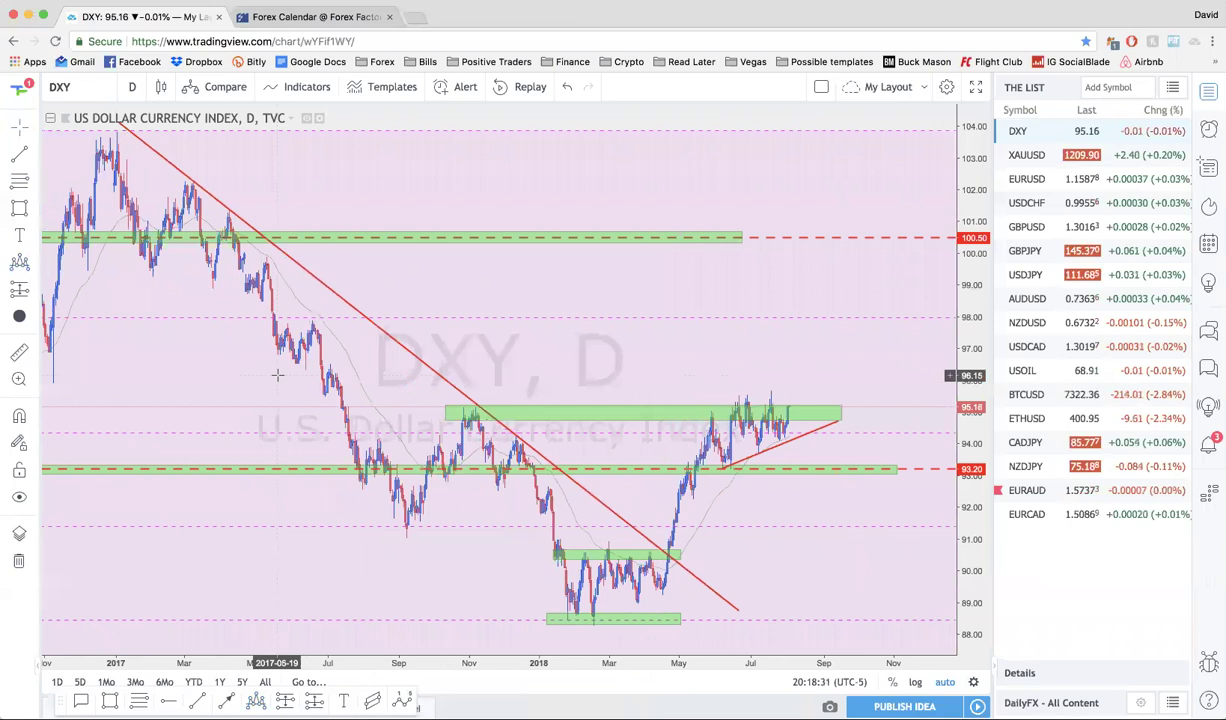
{"action": "right_click", "coordinate": [277, 376]}
{"action": "left_click", "coordinate": [224, 345]}
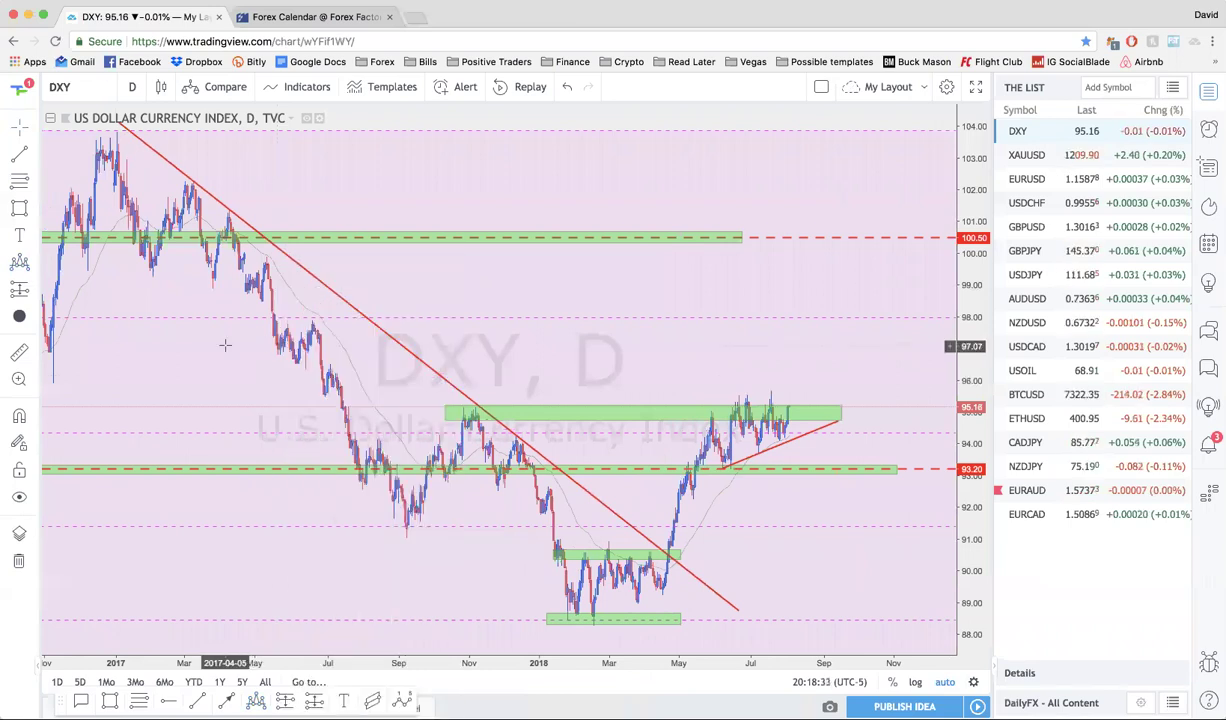
{"action": "scroll", "coordinate": [224, 345], "scroll_direction": "down", "scroll_amount": 2}
{"action": "scroll", "coordinate": [225, 345], "scroll_direction": "up", "scroll_amount": 2}
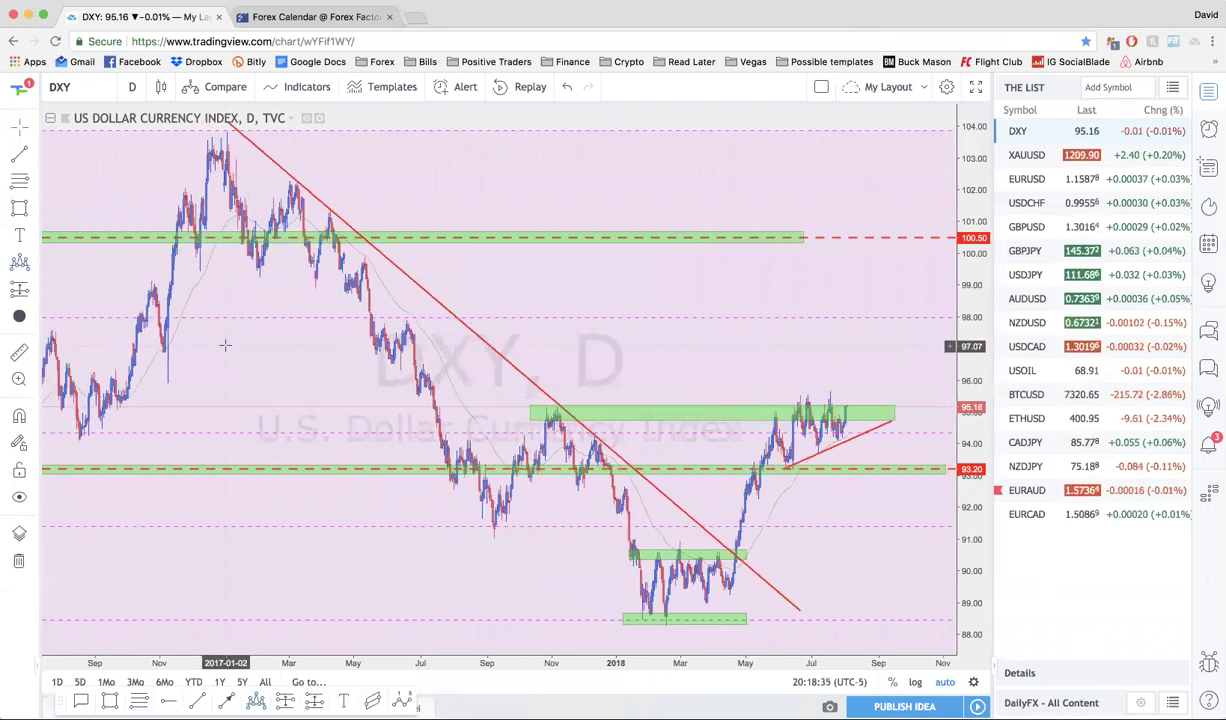
{"action": "scroll", "coordinate": [225, 345], "scroll_direction": "down", "scroll_amount": 2}
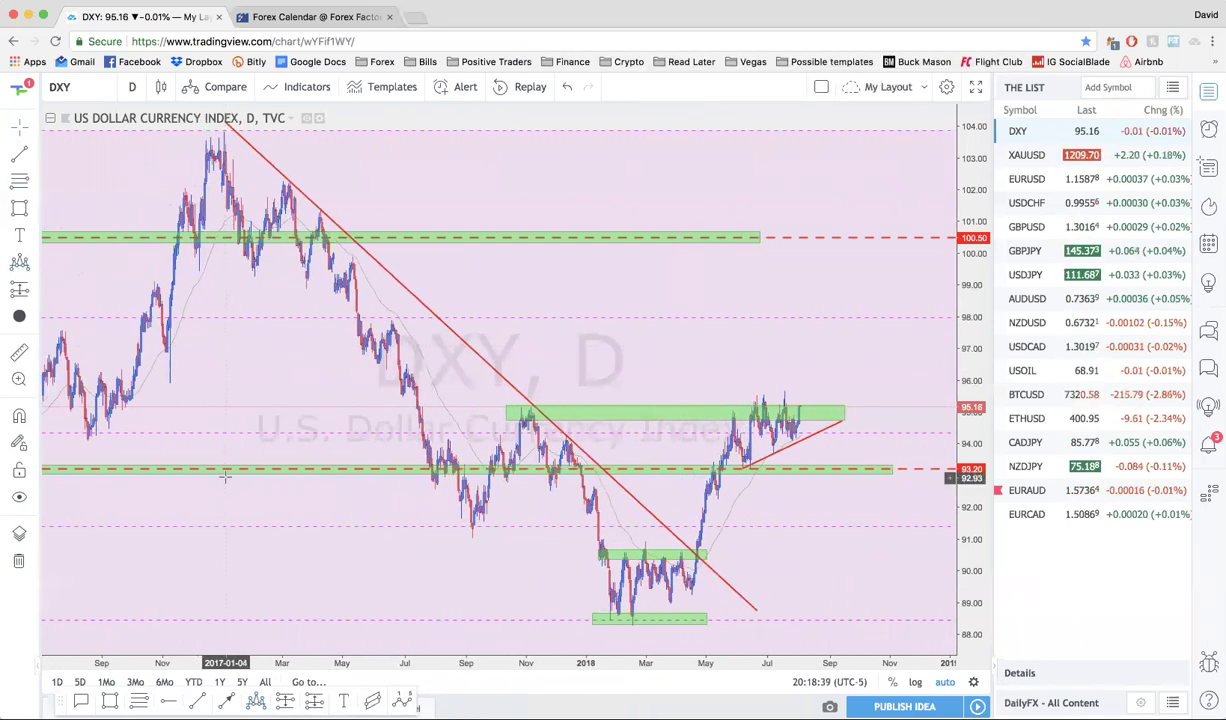
{"action": "left_click", "coordinate": [31, 207]}
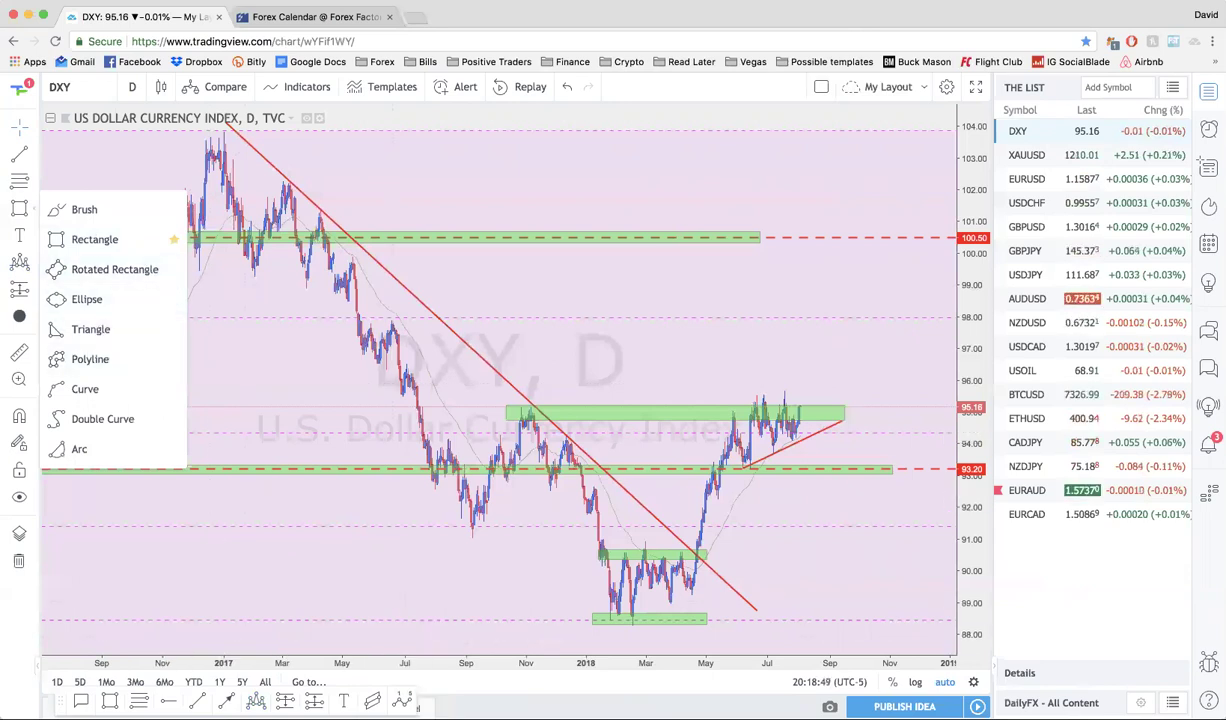
{"action": "left_click", "coordinate": [238, 598]}
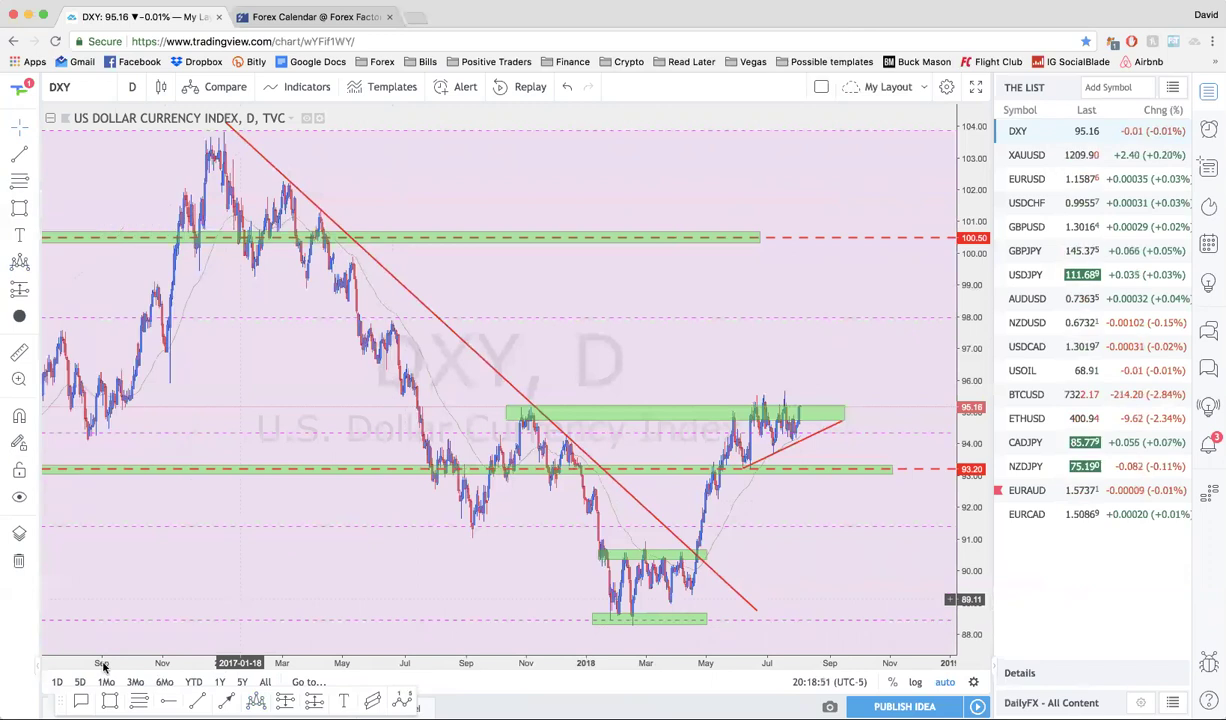
Draw an inverse Head and Shoulders pattern from the 103.67 peak with lows at about 91.20, 88.42 and 93.37, ending near 97.95
{"action": "left_click_drag", "start_coordinate": [55, 701], "coordinate": [50, 704]}
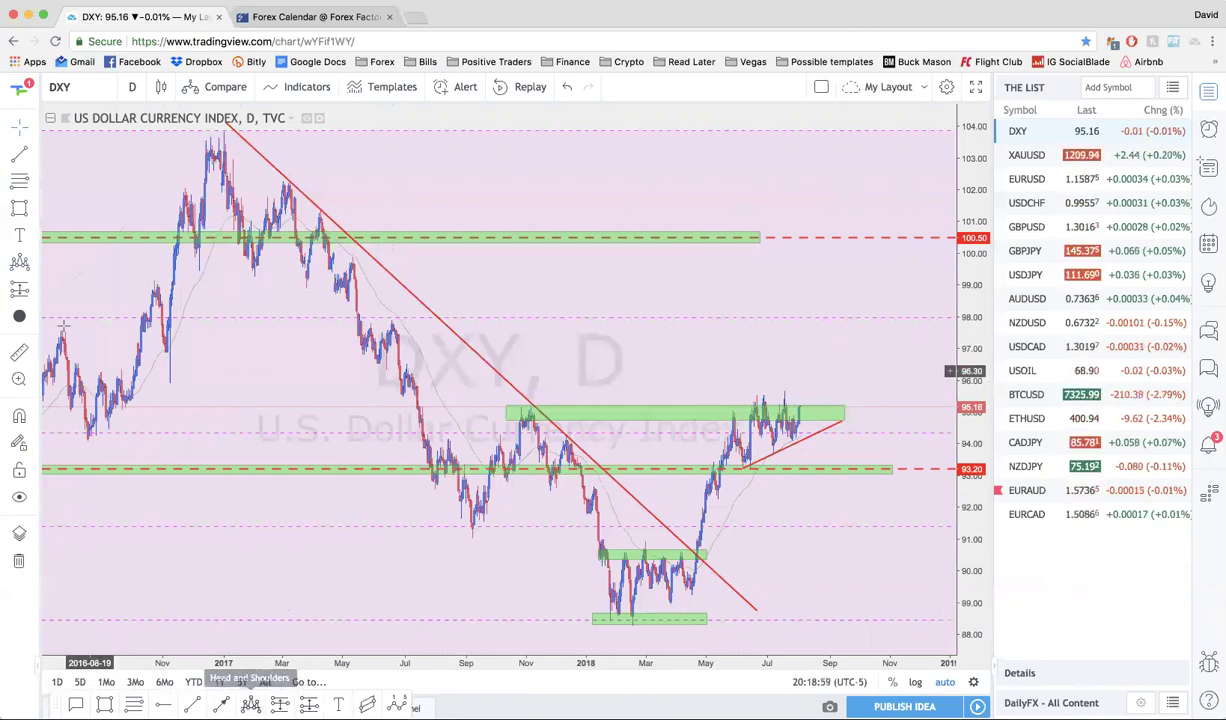
{"action": "left_click", "coordinate": [34, 265]}
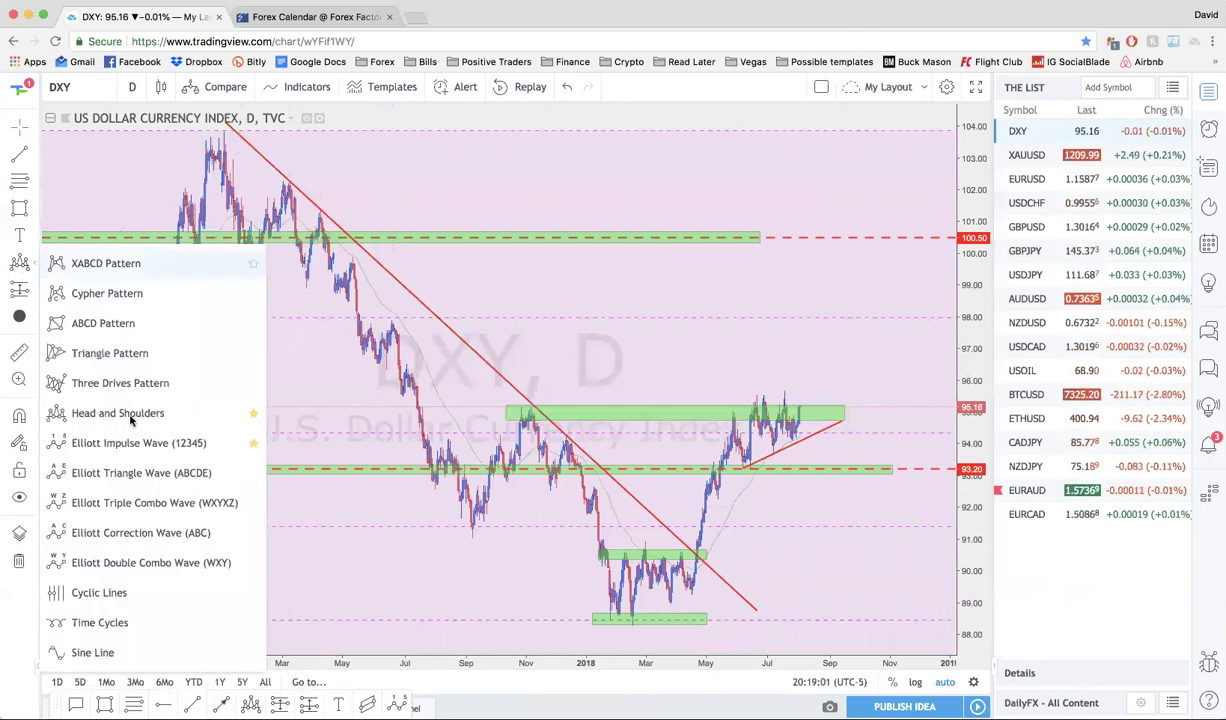
{"action": "left_click", "coordinate": [130, 414]}
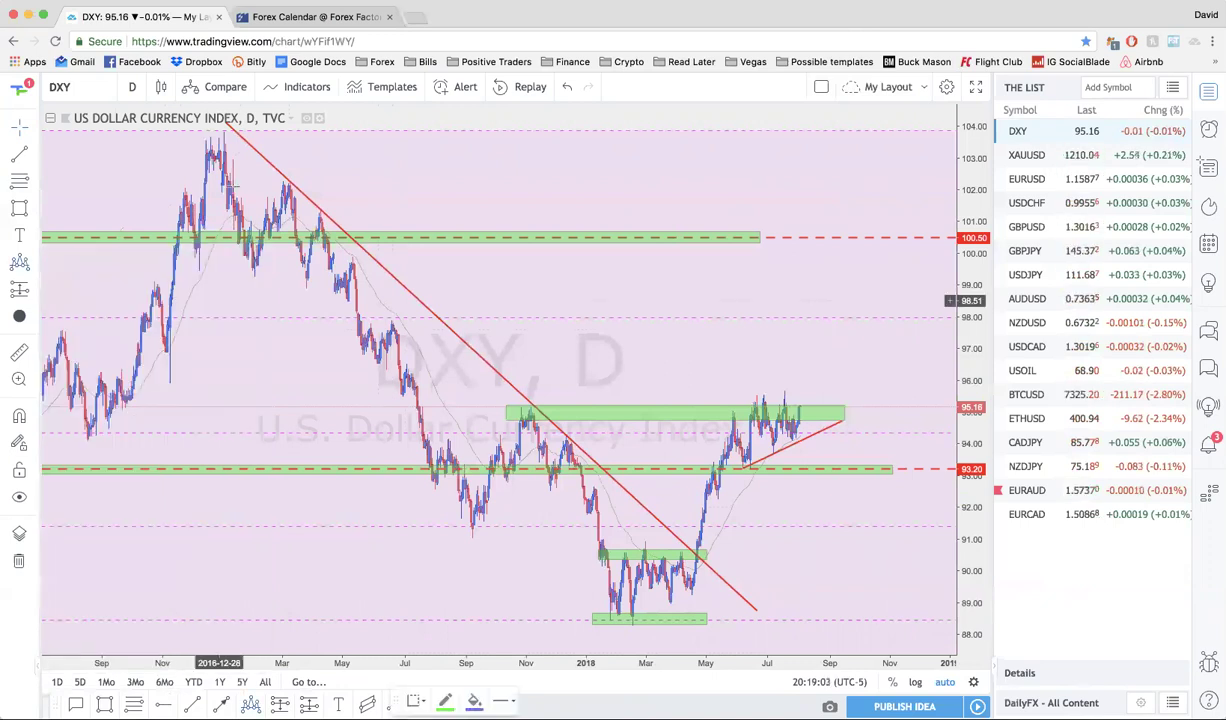
{"action": "left_click", "coordinate": [218, 136]}
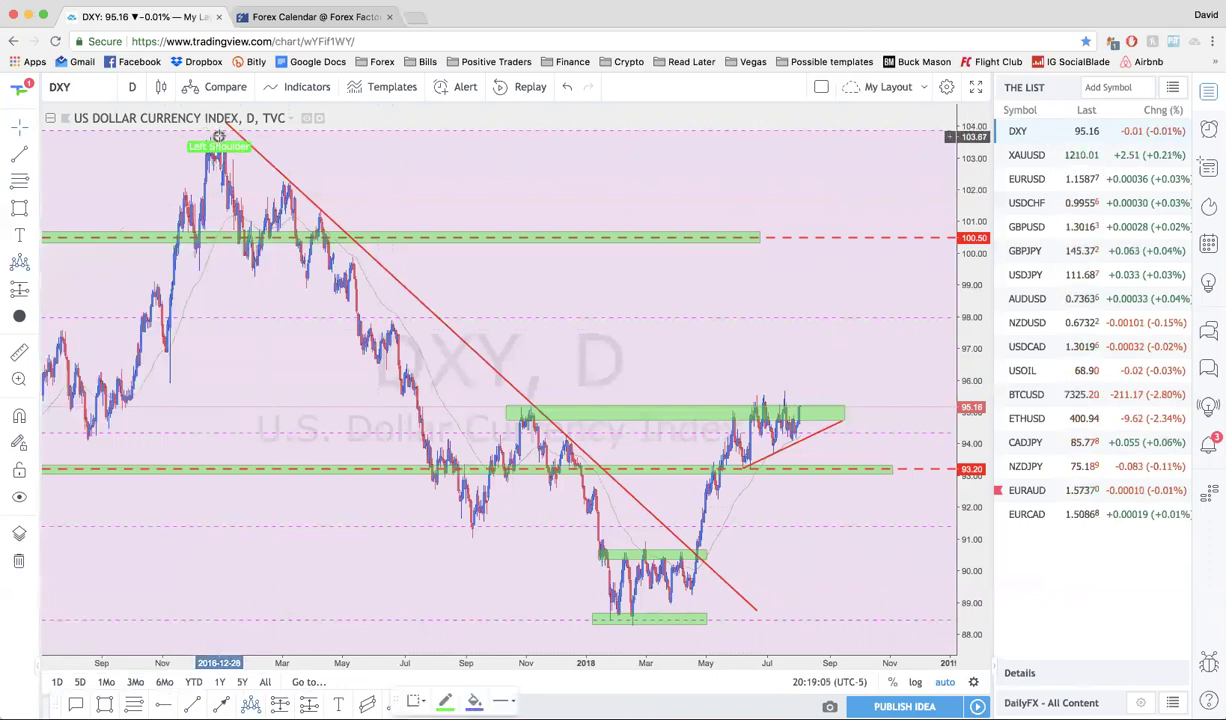
{"action": "left_click", "coordinate": [471, 531]}
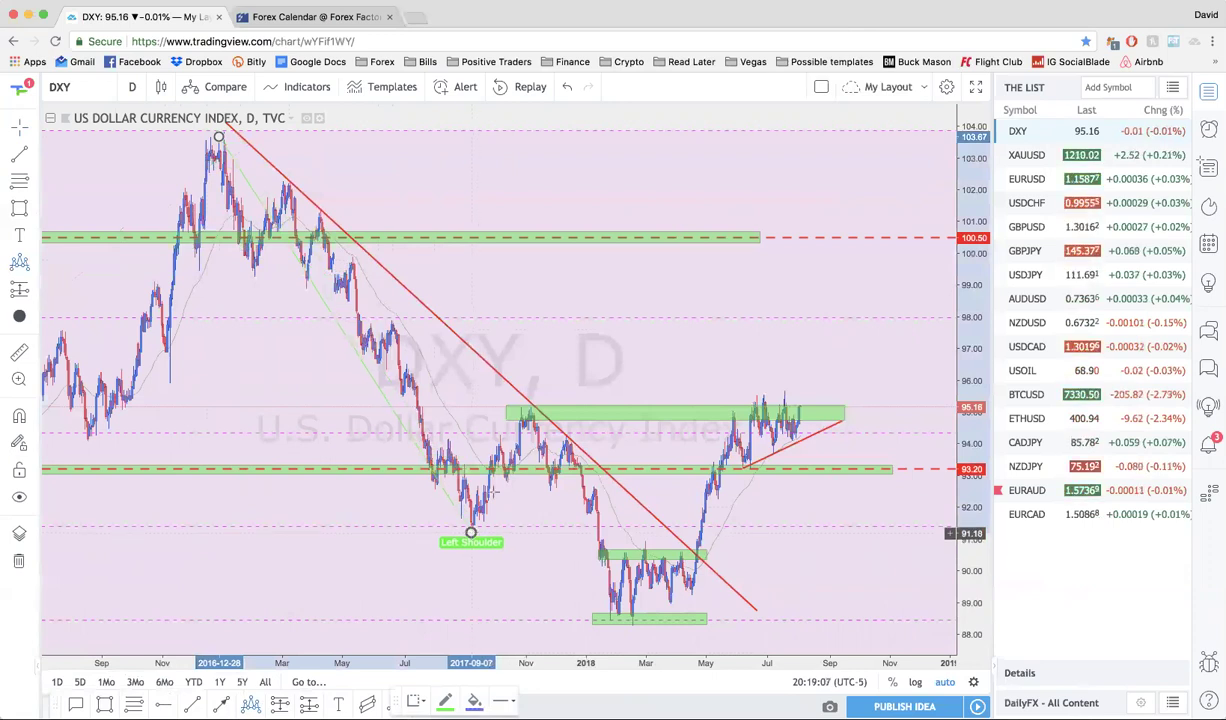
{"action": "left_click", "coordinate": [530, 408]}
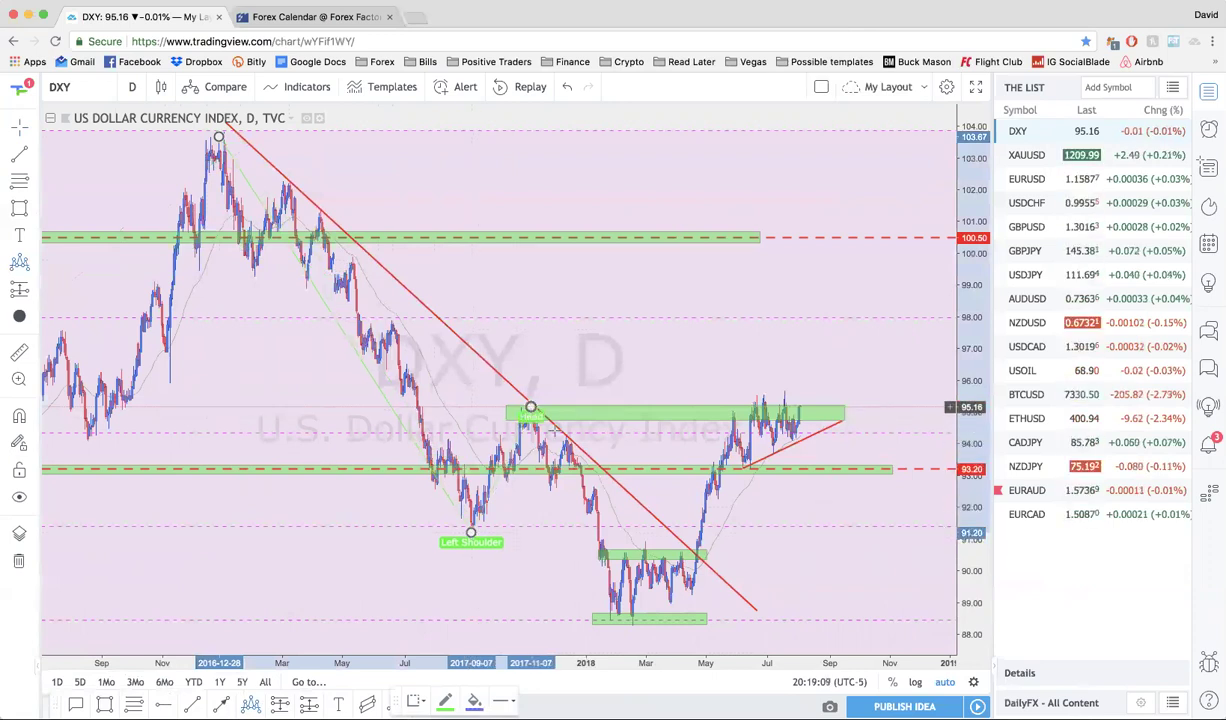
{"action": "left_click", "coordinate": [631, 620]}
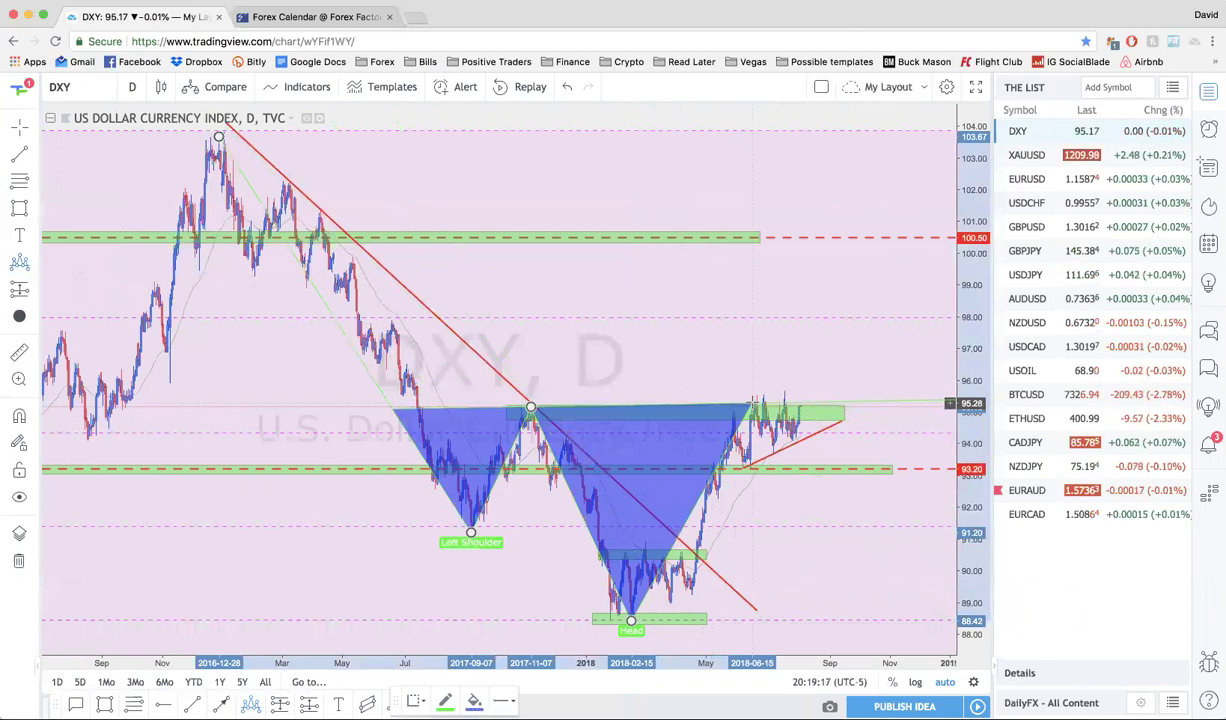
{"action": "left_click", "coordinate": [730, 404]}
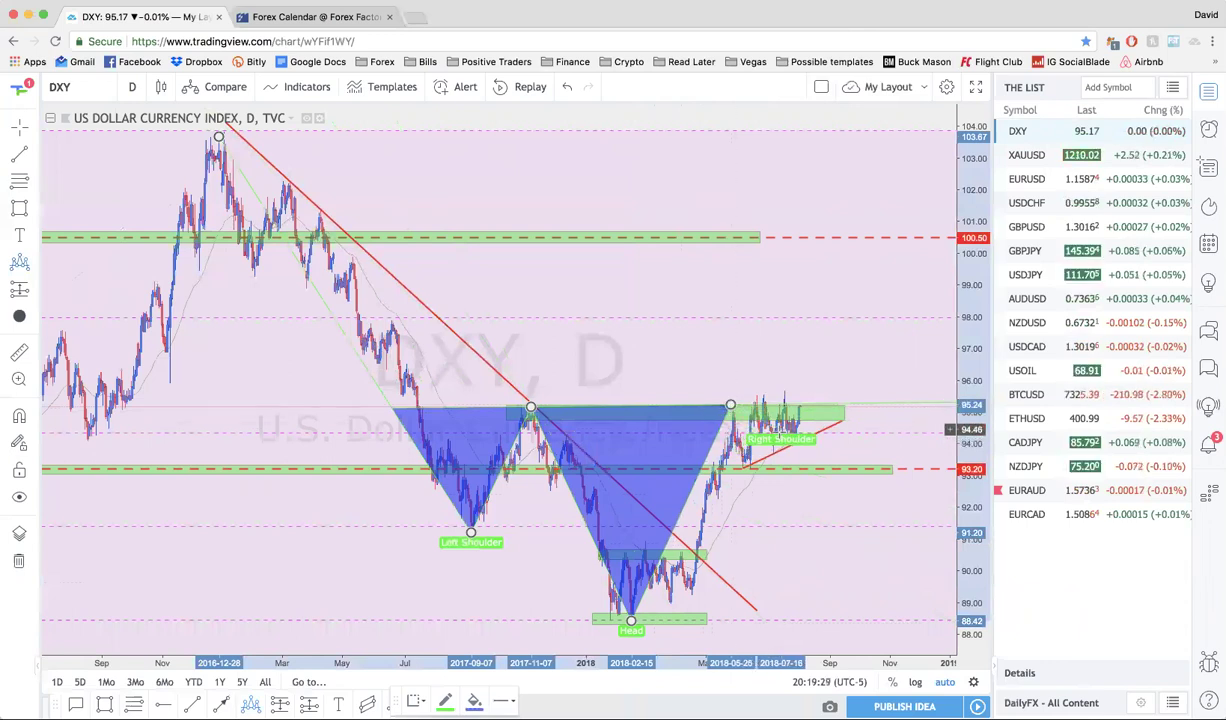
{"action": "left_click", "coordinate": [746, 460]}
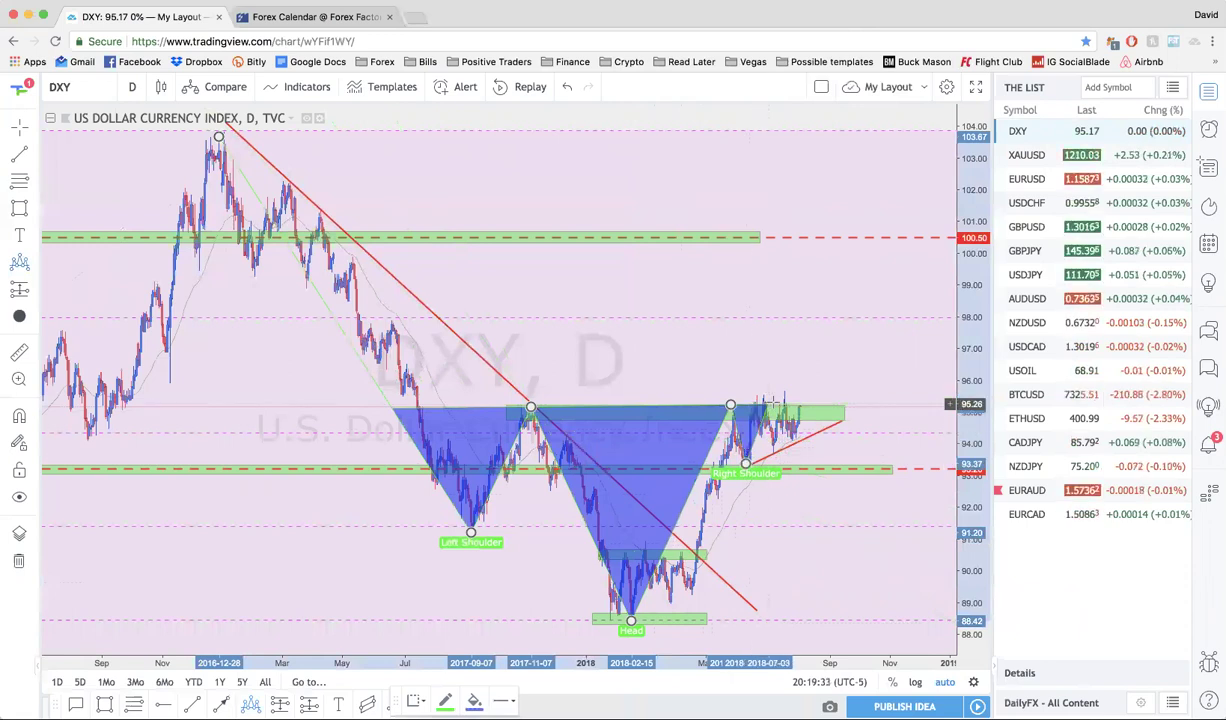
{"action": "left_click", "coordinate": [779, 318]}
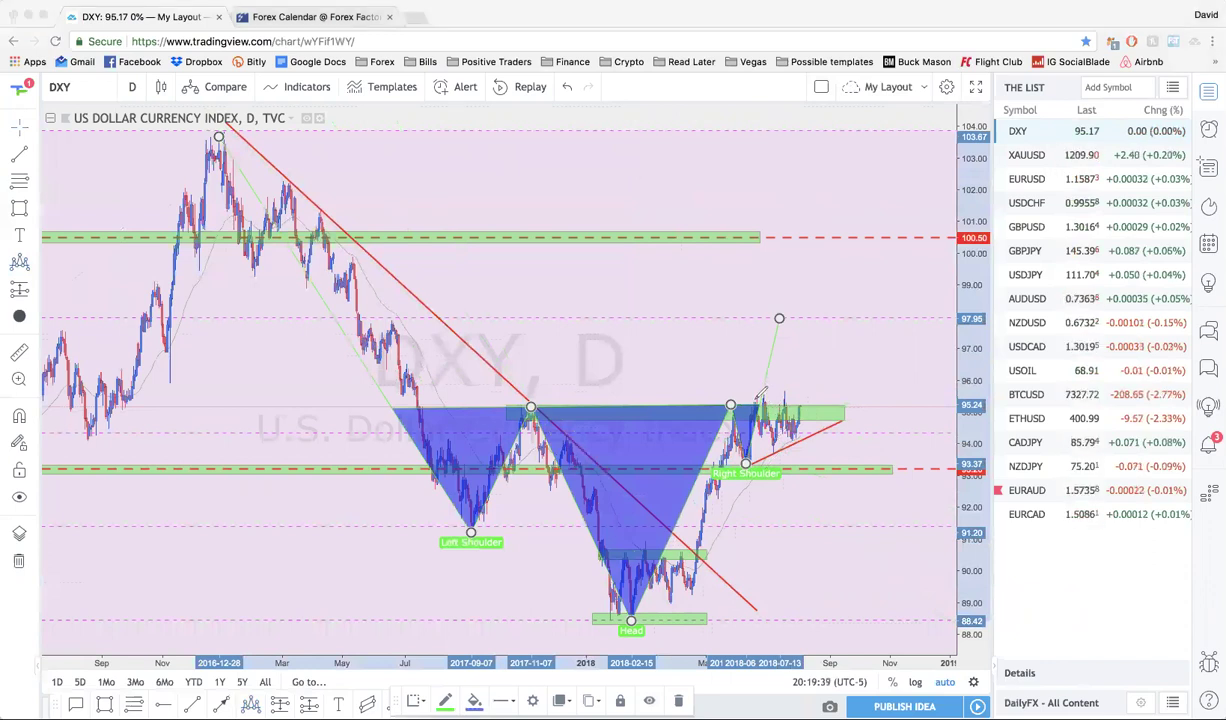
Sketch the choppy price action after the second neckline point, circle the area above the neckline, add arrows, and undo the whole sketch
{"action": "mouse_move", "coordinate": [765, 408]}
{"action": "left_mouse_down"}
{"action": "mouse_move", "coordinate": [750, 428]}
{"action": "mouse_move", "coordinate": [756, 400]}
{"action": "mouse_move", "coordinate": [766, 420]}
{"action": "mouse_move", "coordinate": [793, 412]}
{"action": "left_mouse_up"}
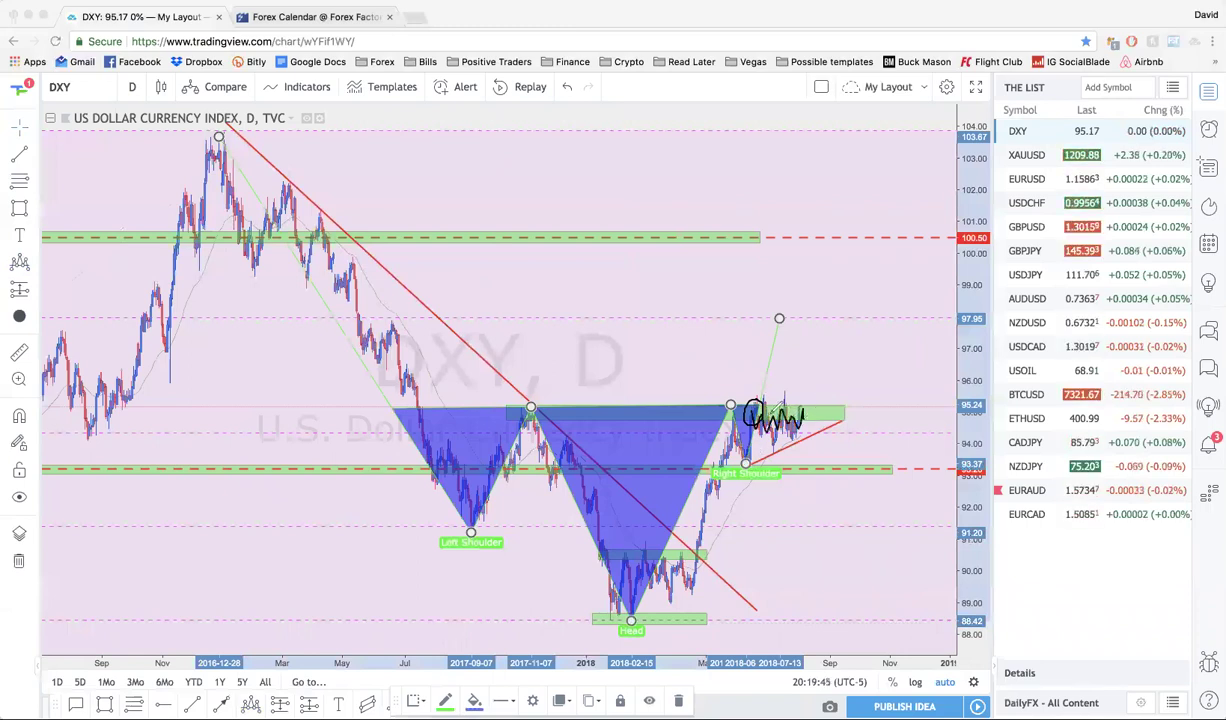
{"action": "mouse_move", "coordinate": [726, 405]}
{"action": "left_mouse_down"}
{"action": "mouse_move", "coordinate": [838, 405]}
{"action": "mouse_move", "coordinate": [822, 349]}
{"action": "mouse_move", "coordinate": [830, 363]}
{"action": "mouse_move", "coordinate": [650, 368]}
{"action": "mouse_move", "coordinate": [655, 383]}
{"action": "left_mouse_up"}
{"action": "mouse_move", "coordinate": [657, 330]}
{"action": "left_mouse_down"}
{"action": "mouse_move", "coordinate": [478, 348]}
{"action": "mouse_move", "coordinate": [620, 405]}
{"action": "mouse_move", "coordinate": [635, 318]}
{"action": "left_mouse_up"}
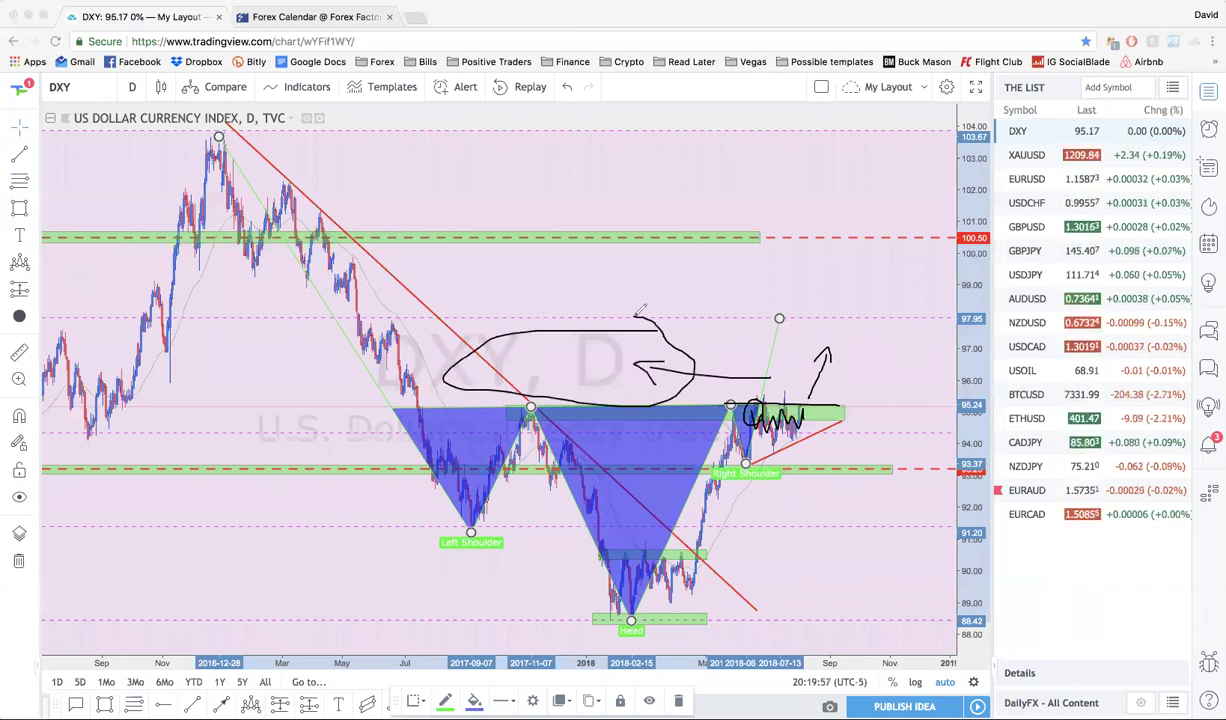
{"action": "key", "text": "ctrl+z"}
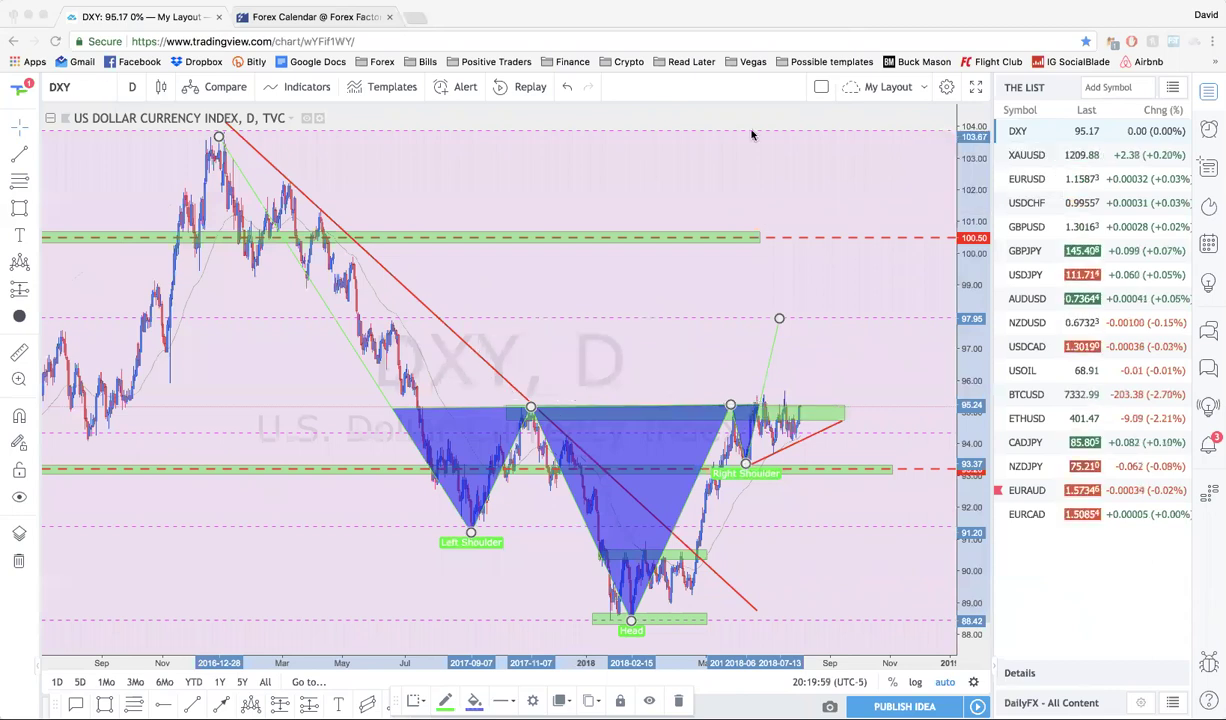
Reshape the pattern's projected right side with the second neckline point at about 95.21, right shoulder at about 91.37 and end at about 100.21
{"action": "left_click", "coordinate": [779, 320]}
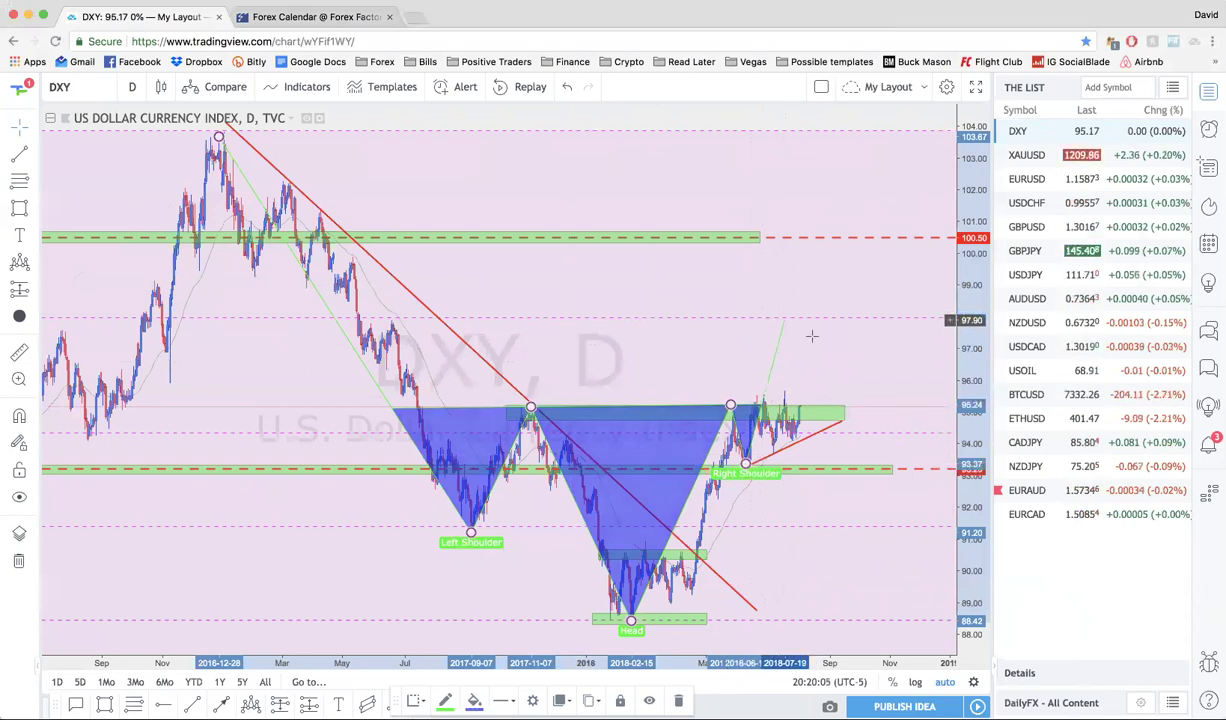
{"action": "left_click_drag", "start_coordinate": [783, 320], "coordinate": [861, 329]}
{"action": "left_click_drag", "start_coordinate": [746, 461], "coordinate": [791, 353]}
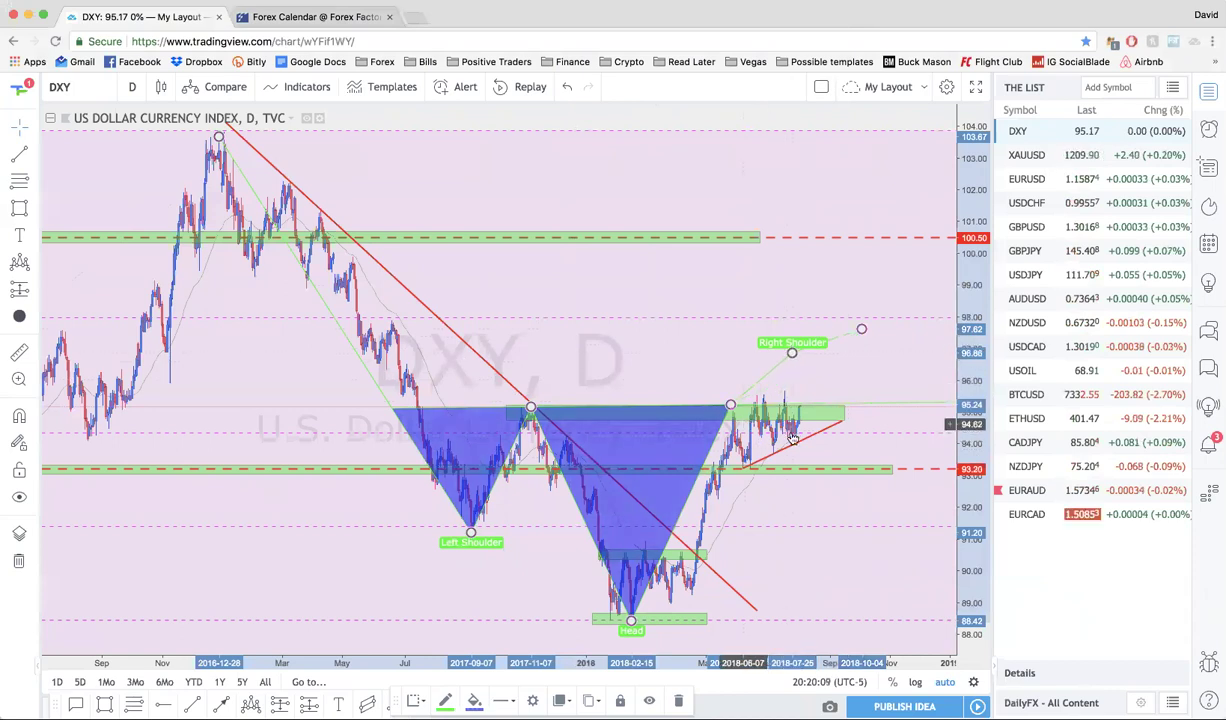
{"action": "left_click_drag", "start_coordinate": [791, 353], "coordinate": [815, 548]}
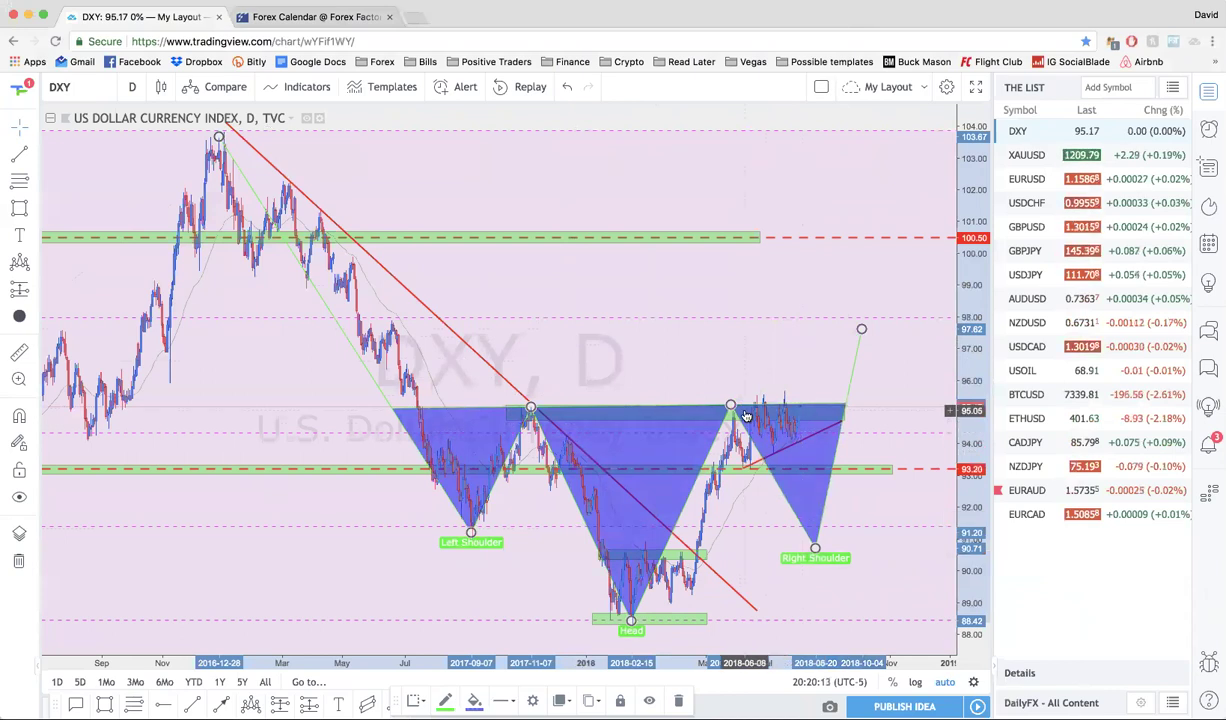
{"action": "left_click_drag", "start_coordinate": [730, 405], "coordinate": [753, 401]}
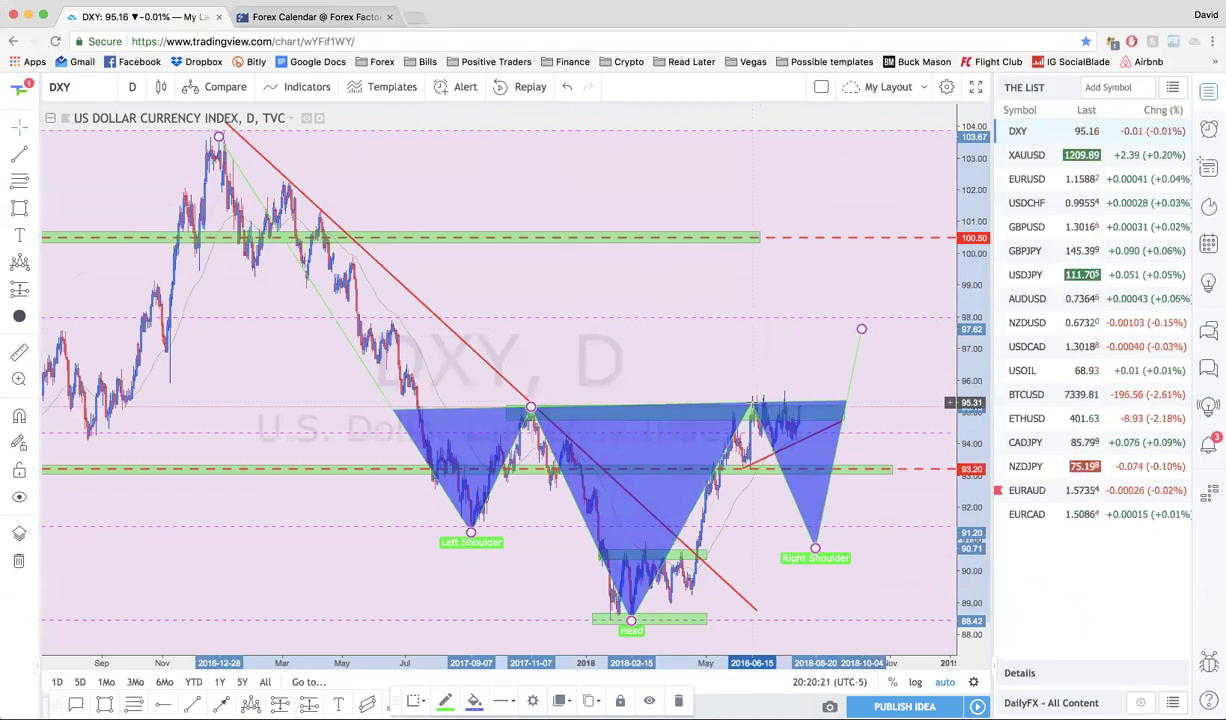
{"action": "left_click_drag", "start_coordinate": [816, 537], "coordinate": [846, 530]}
{"action": "left_click_drag", "start_coordinate": [861, 329], "coordinate": [926, 246]}
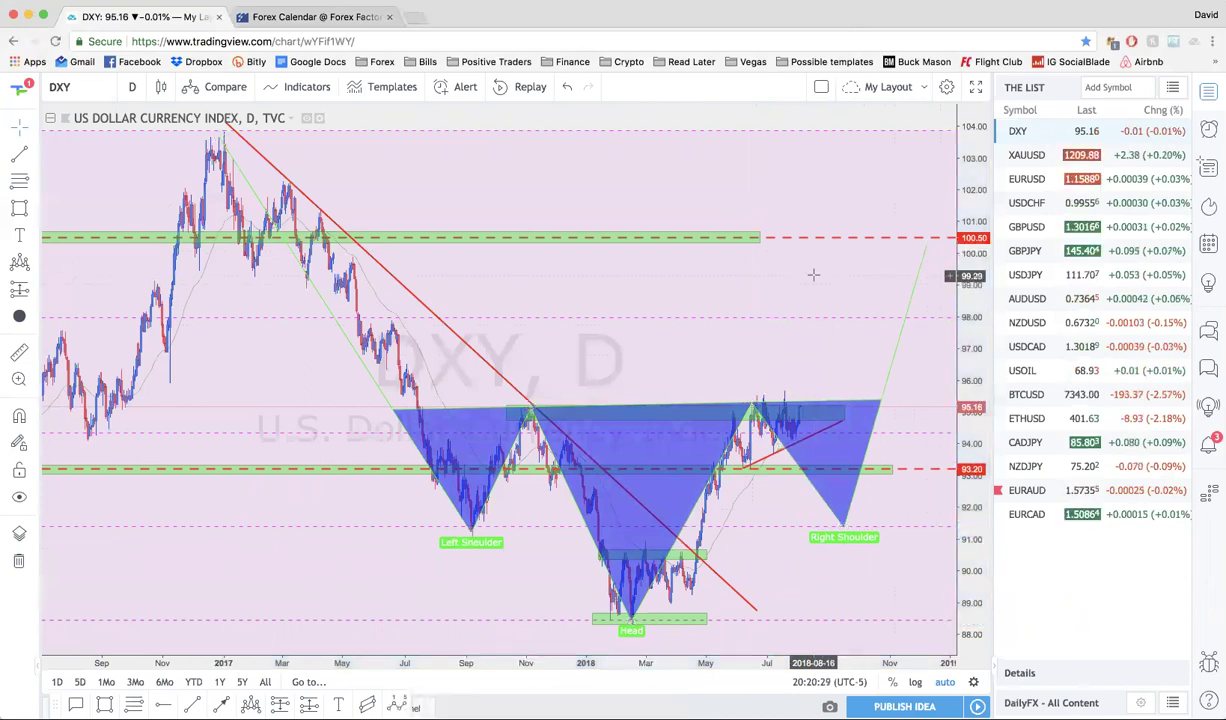
{"action": "scroll", "coordinate": [813, 274], "scroll_direction": "right", "scroll_amount": 2}
{"action": "mouse_move", "coordinate": [723, 406]}
{"action": "left_mouse_down"}
{"action": "mouse_move", "coordinate": [779, 400]}
{"action": "mouse_move", "coordinate": [769, 406]}
{"action": "left_mouse_up"}
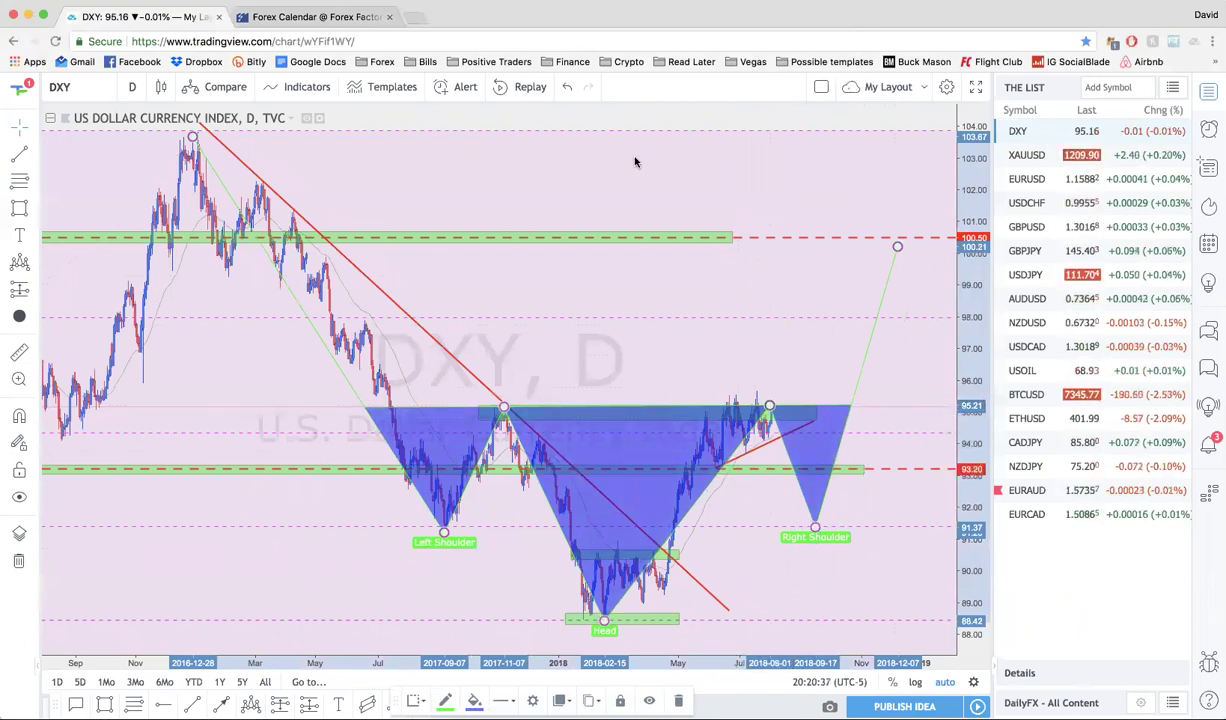
Move the green resistance zone near 95 slightly up and forward, spanning 2017-10-02 to 2018-09-05 with its lower edge at about 94.90
{"action": "left_click_drag", "start_coordinate": [604, 614], "coordinate": [692, 505]}
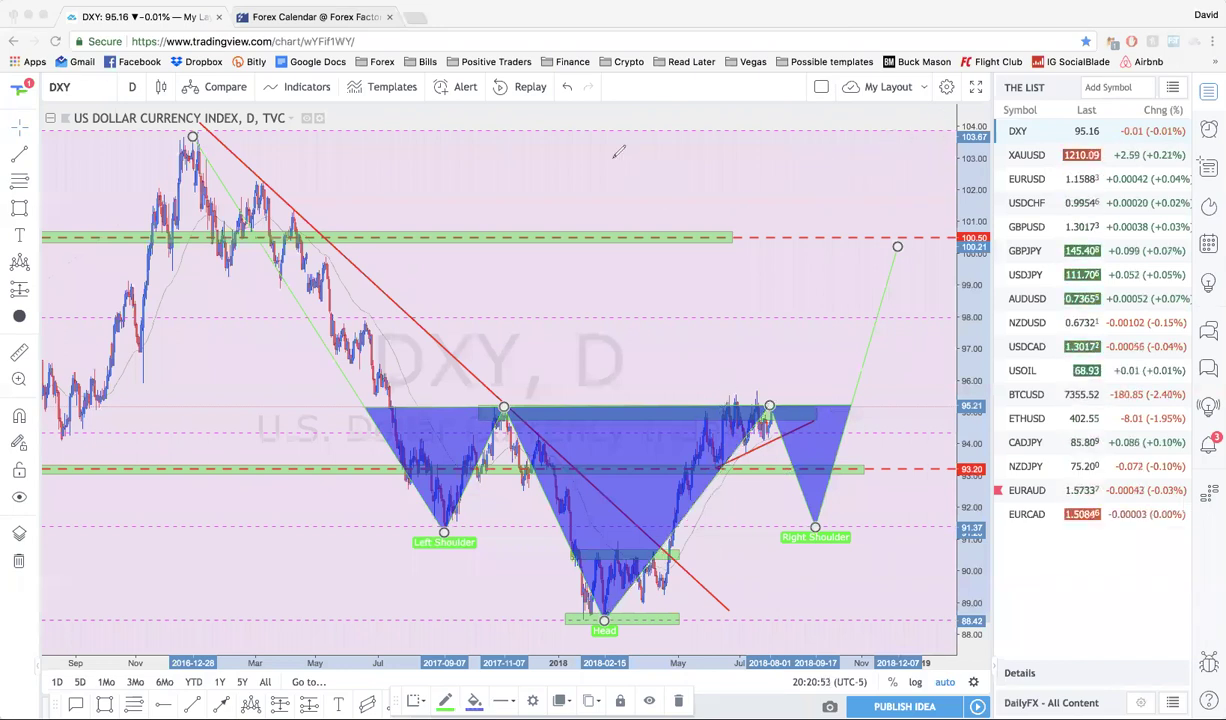
{"action": "left_click", "coordinate": [770, 407]}
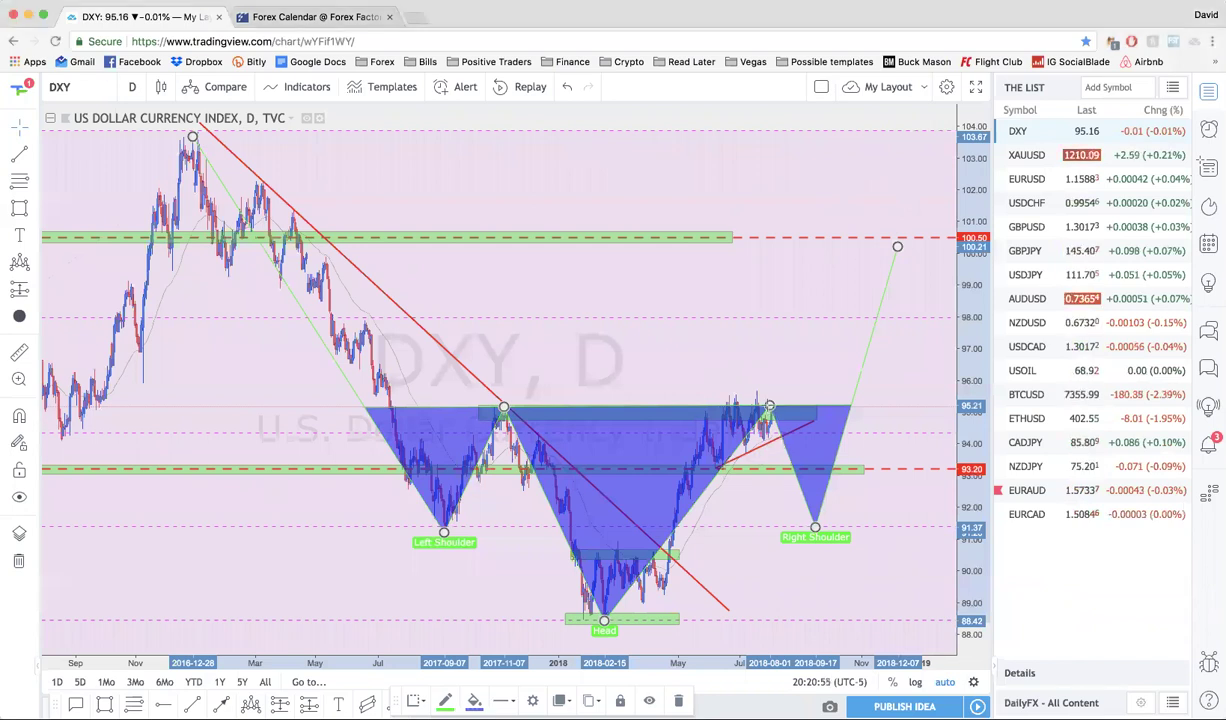
{"action": "left_click", "coordinate": [757, 408]}
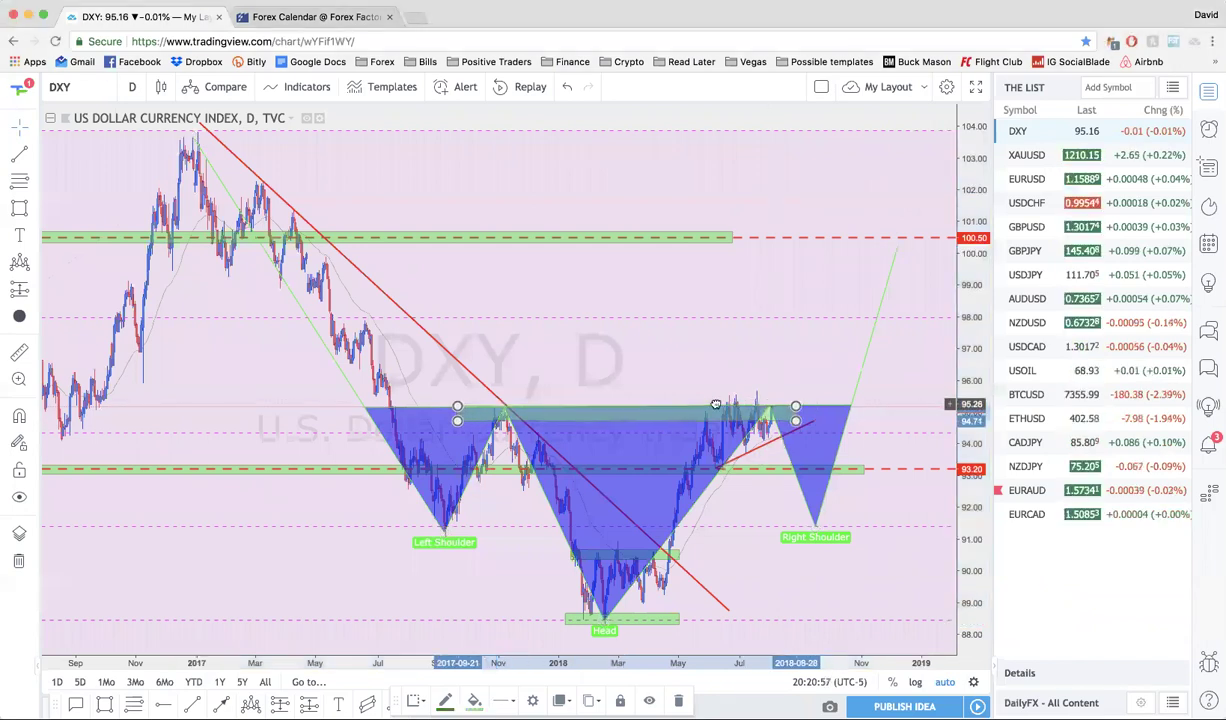
{"action": "left_click_drag", "start_coordinate": [727, 406], "coordinate": [751, 403]}
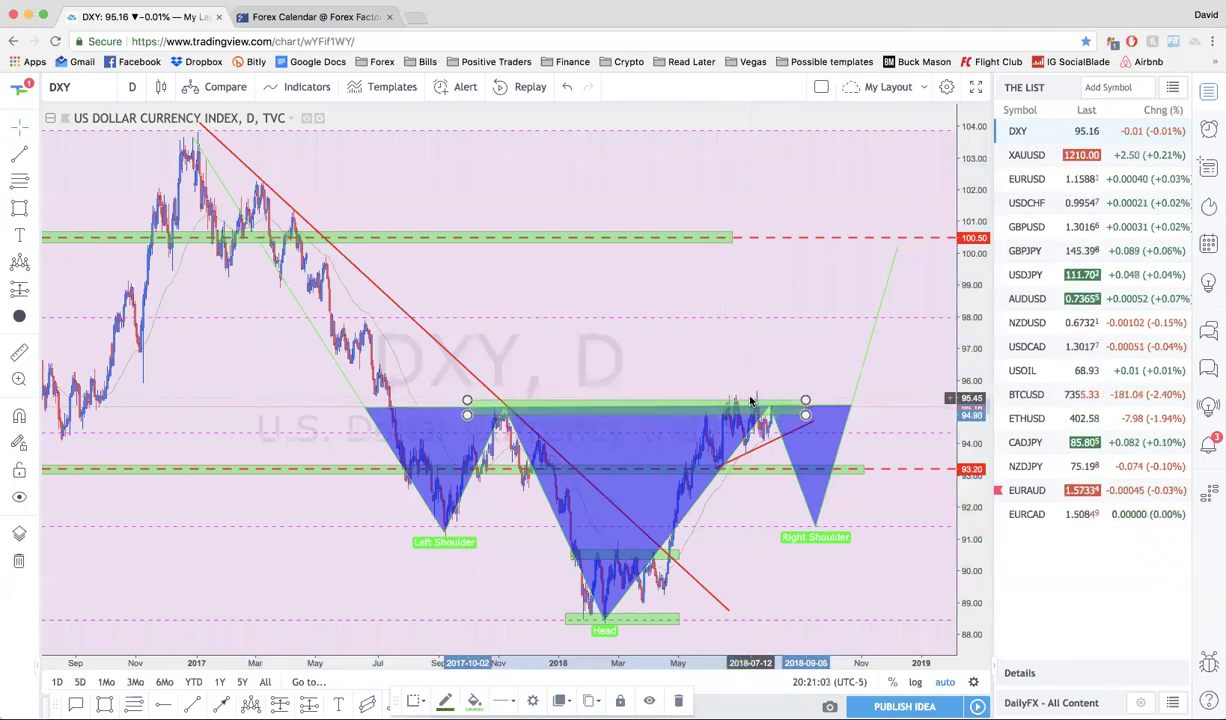
{"action": "right_click", "coordinate": [751, 403]}
{"action": "left_click", "coordinate": [745, 508]}
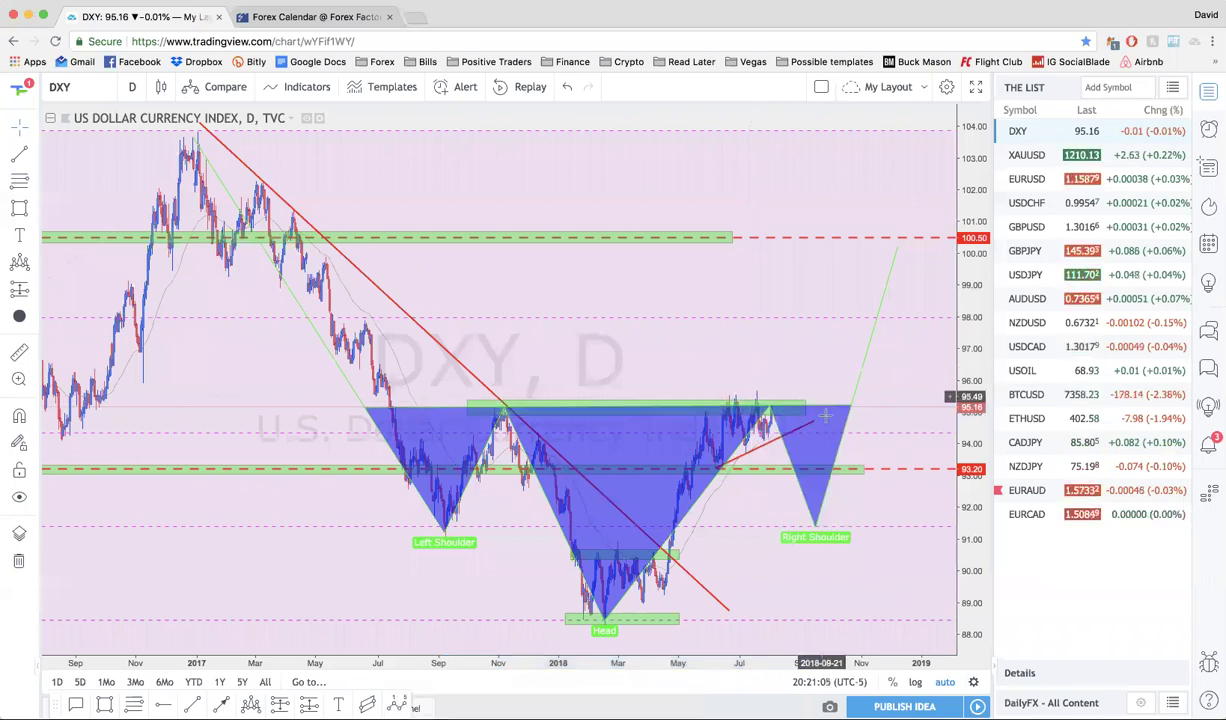
Reshape the pattern with its second neckline point at about 95.02, right shoulder at 93.30 and end at 99.27, and delete it
{"action": "left_click", "coordinate": [770, 411]}
{"action": "left_click_drag", "start_coordinate": [720, 408], "coordinate": [706, 411]}
{"action": "left_click_drag", "start_coordinate": [815, 530], "coordinate": [722, 466]}
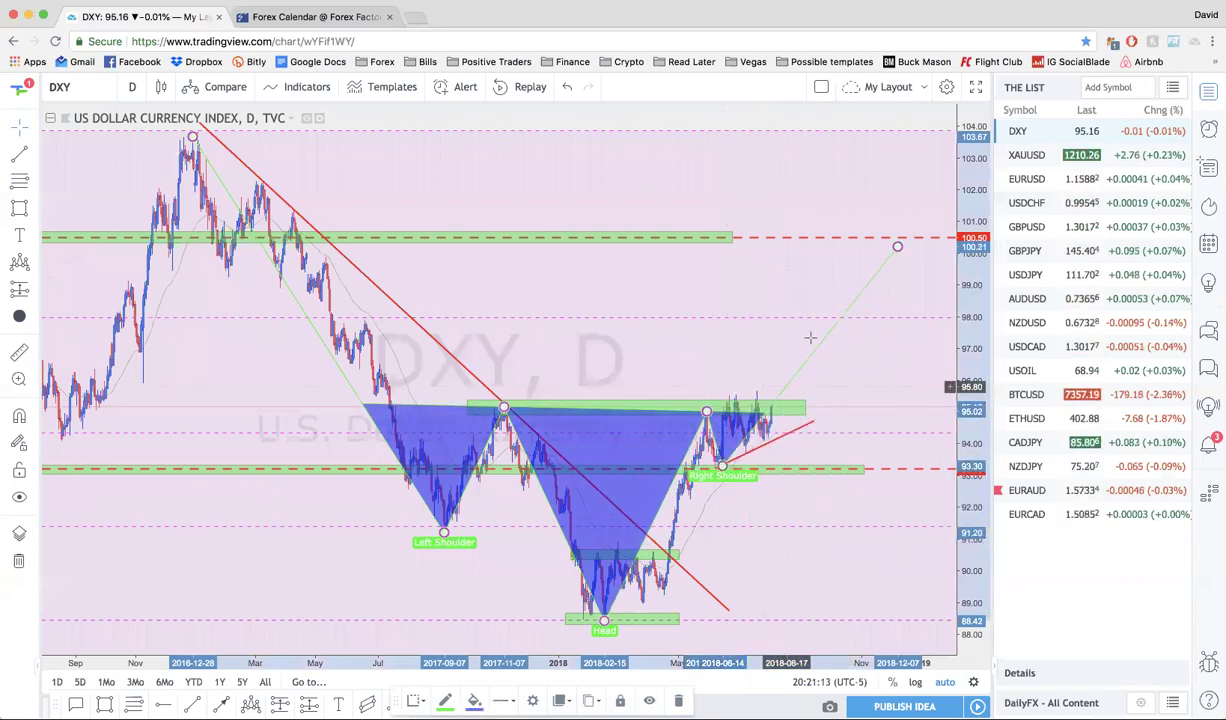
{"action": "left_click_drag", "start_coordinate": [898, 249], "coordinate": [840, 276]}
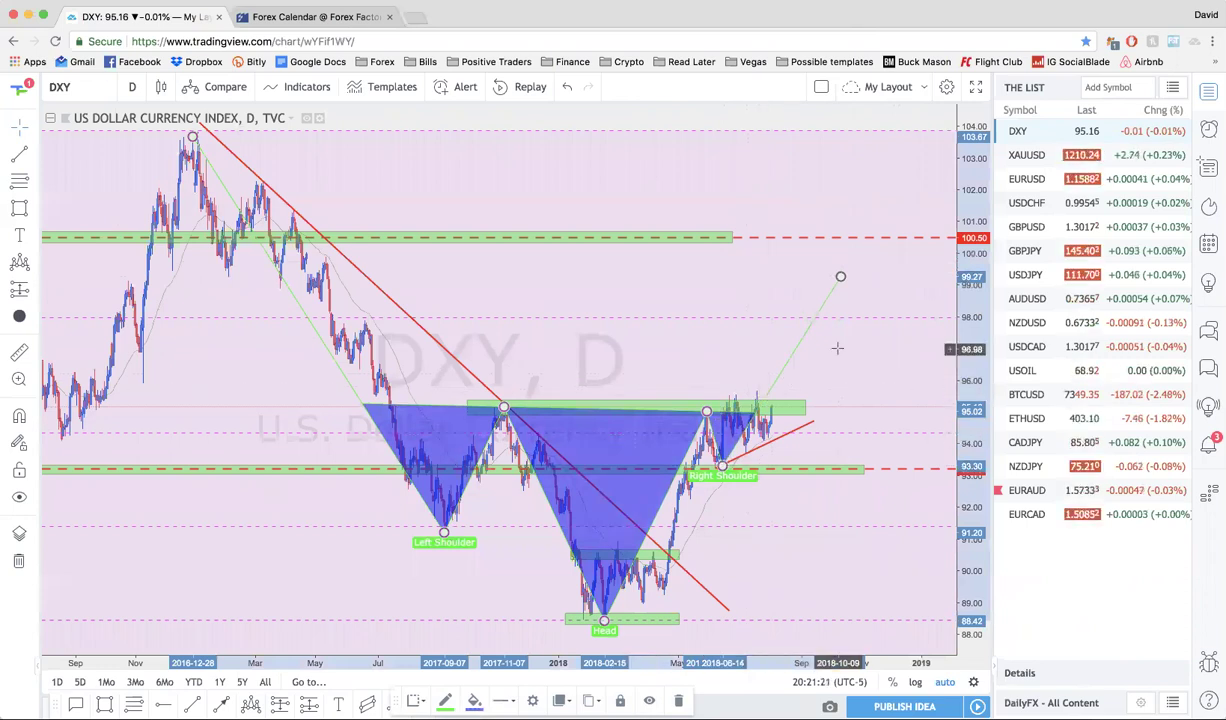
{"action": "key", "text": "Delete"}
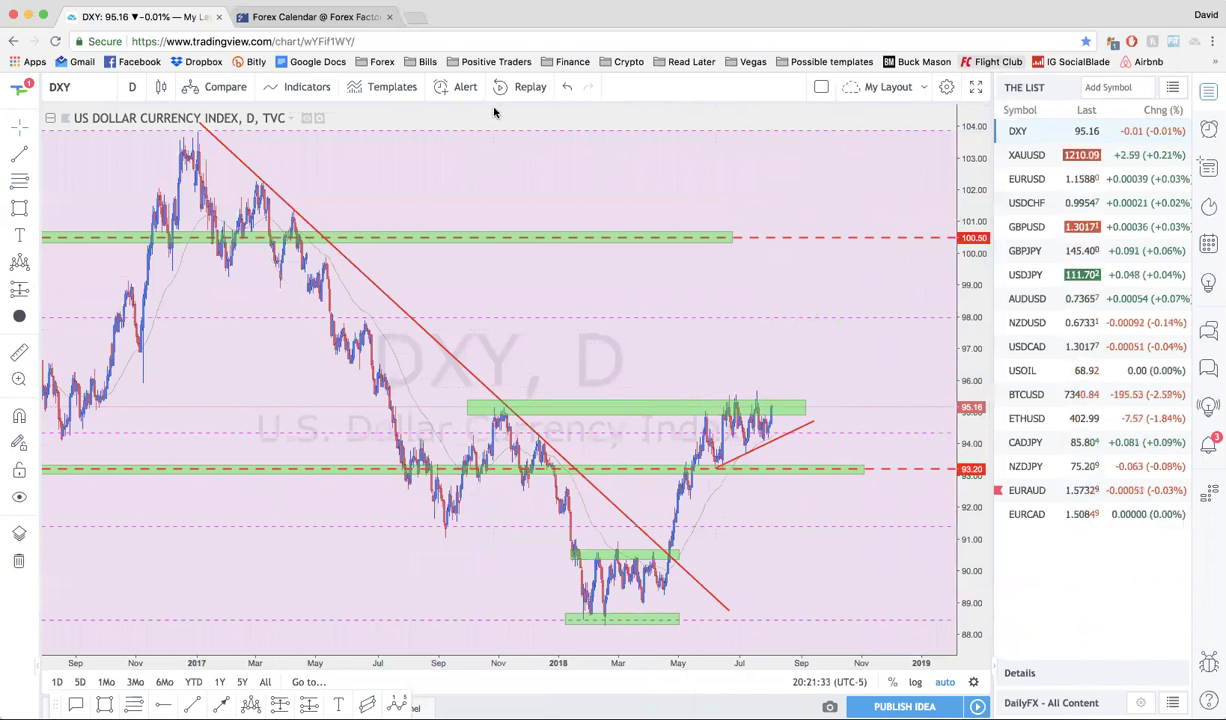
Outline the mid-2018 DXY consolidation freehand, between the green resistance zone and the short rising trendline
{"action": "scroll", "coordinate": [465, 298], "scroll_direction": "down", "scroll_amount": 3}
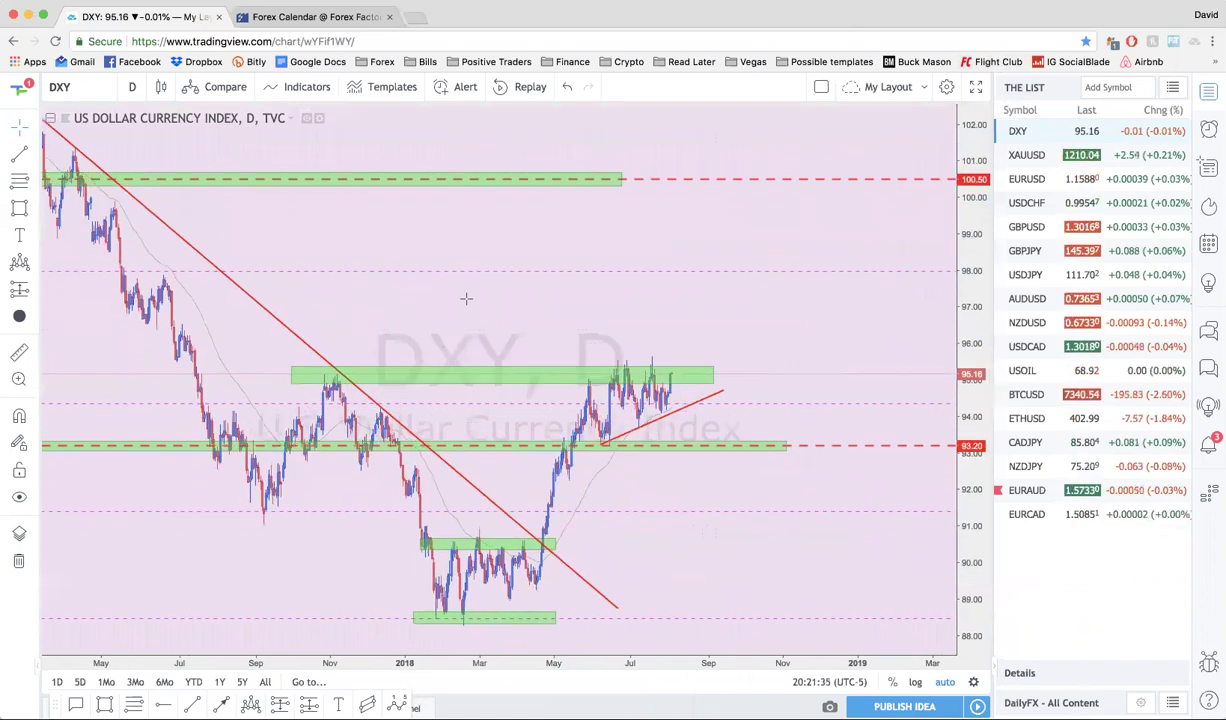
{"action": "scroll", "coordinate": [810, 200], "scroll_direction": "up", "scroll_amount": 3}
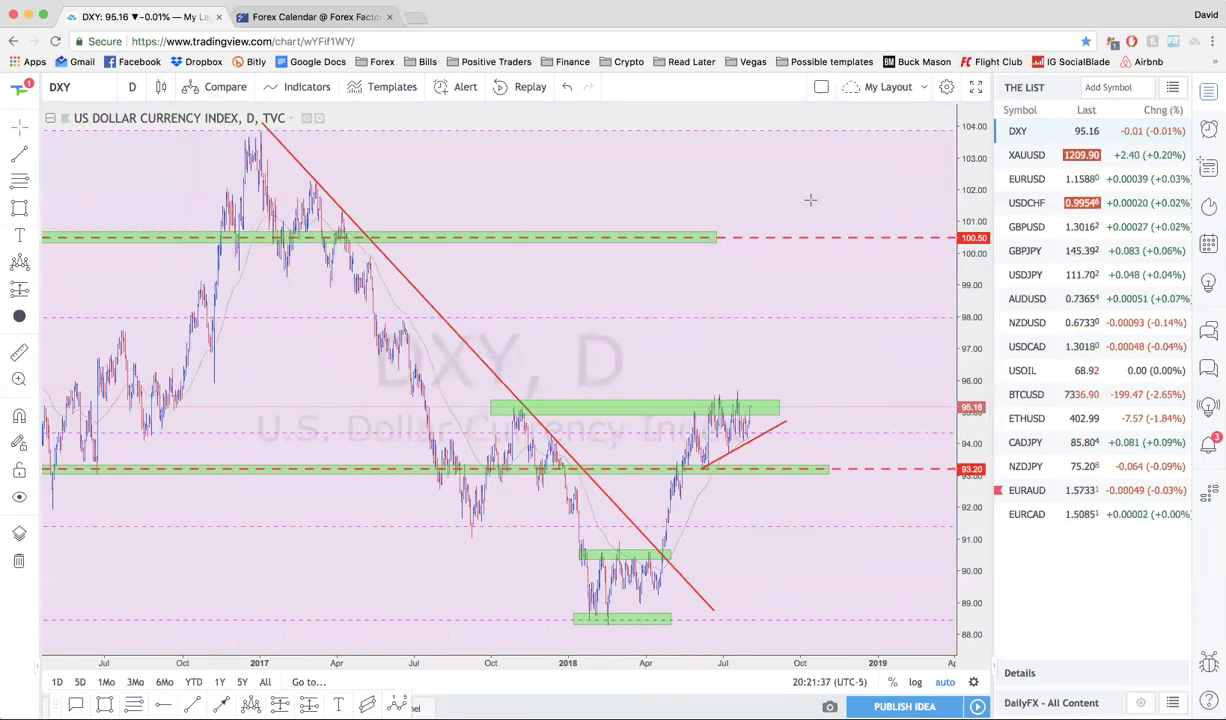
{"action": "scroll", "coordinate": [810, 200], "scroll_direction": "up", "scroll_amount": 3}
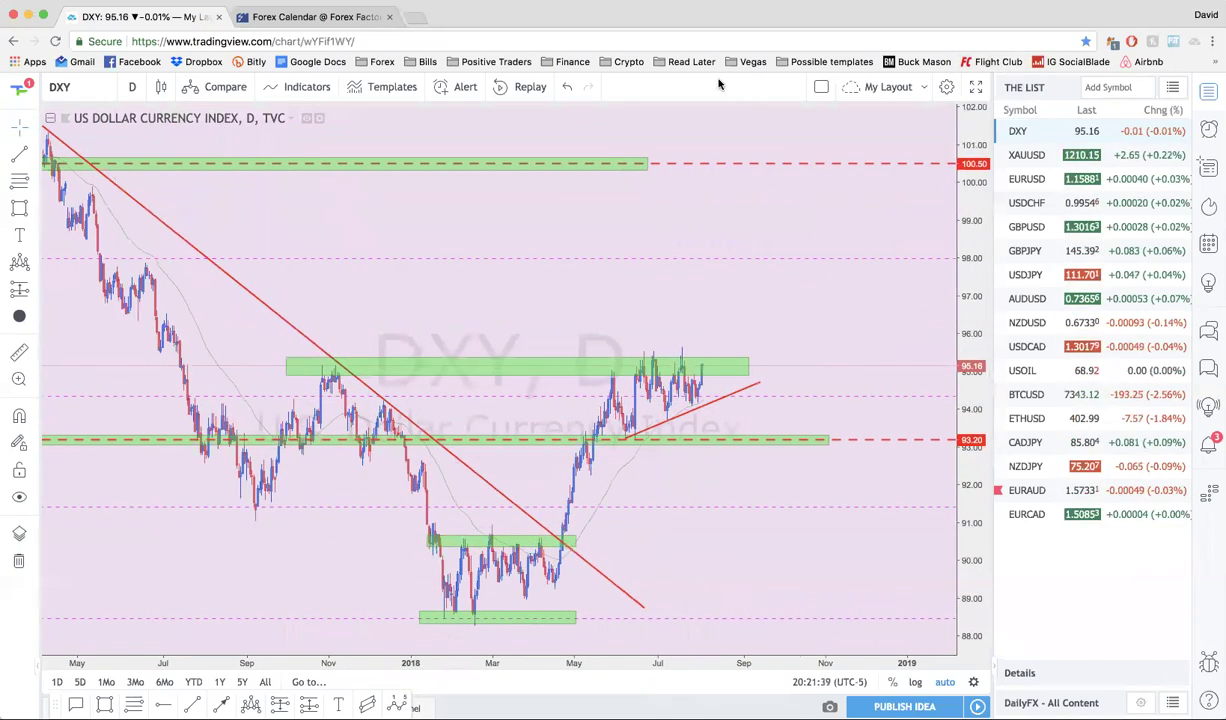
{"action": "scroll", "coordinate": [680, 162], "scroll_direction": "up", "scroll_amount": 2}
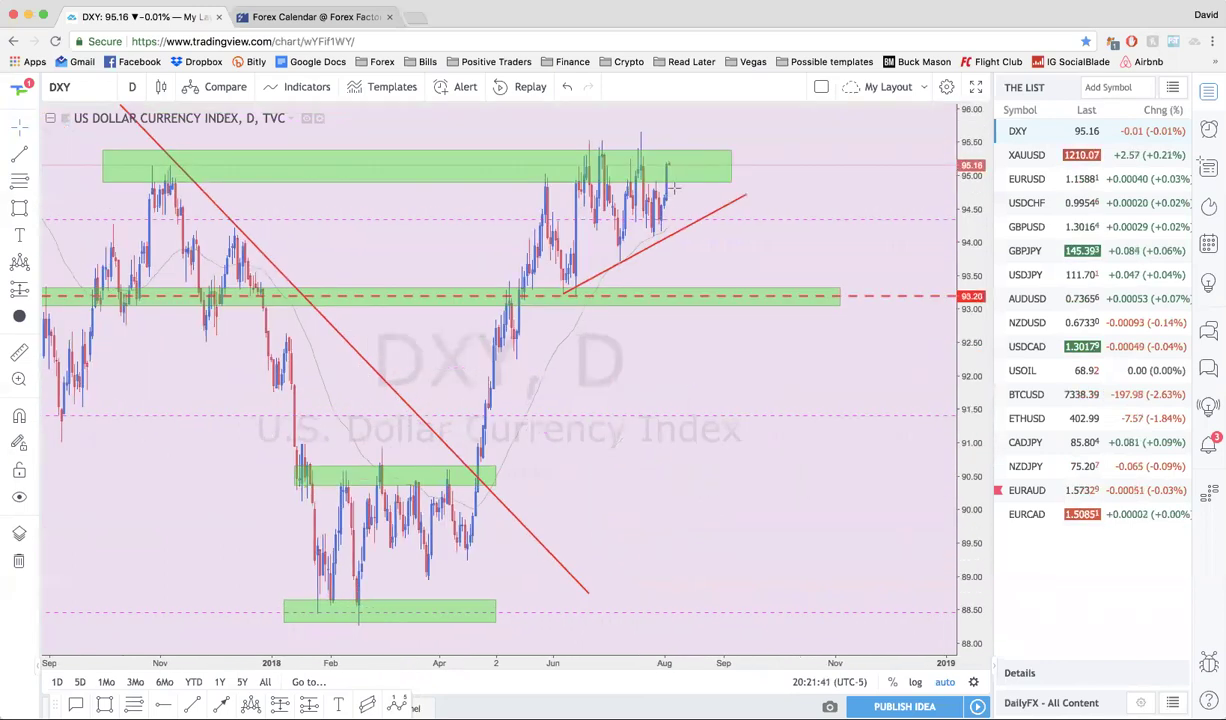
{"action": "scroll", "coordinate": [675, 186], "scroll_direction": "down", "scroll_amount": 1}
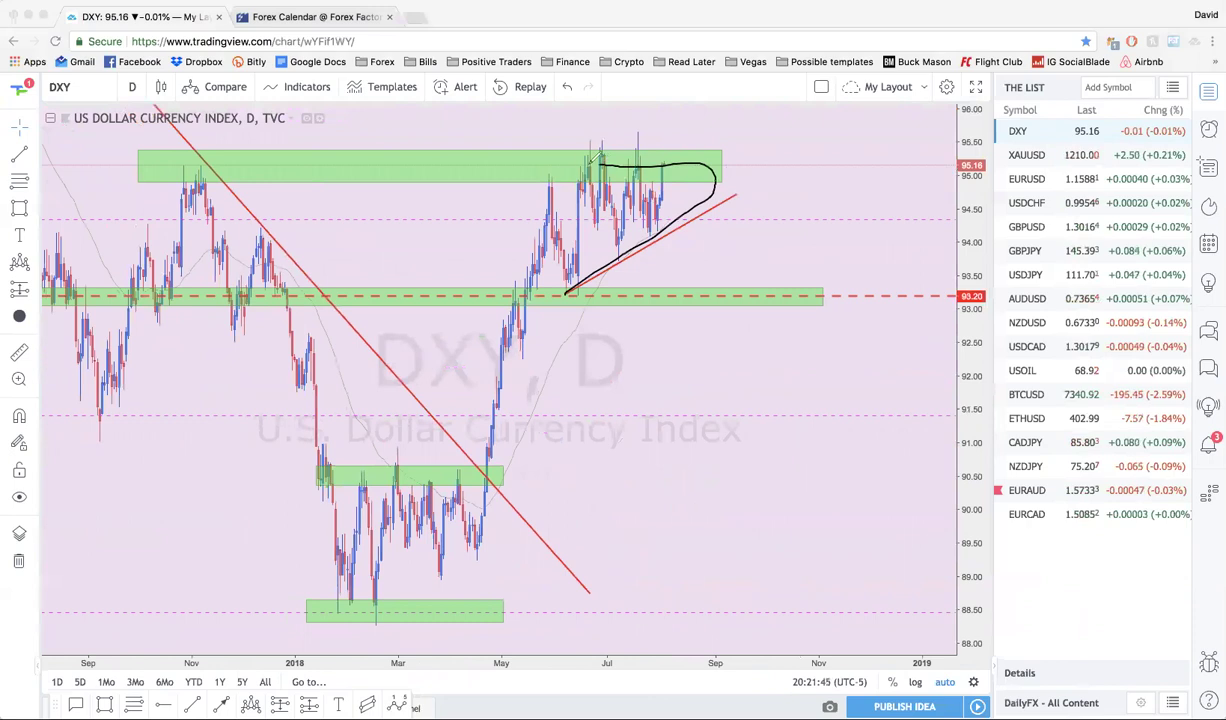
{"action": "left_click_drag", "start_coordinate": [599, 157], "coordinate": [568, 200]}
{"action": "left_click_drag", "start_coordinate": [566, 256], "coordinate": [568, 287]}
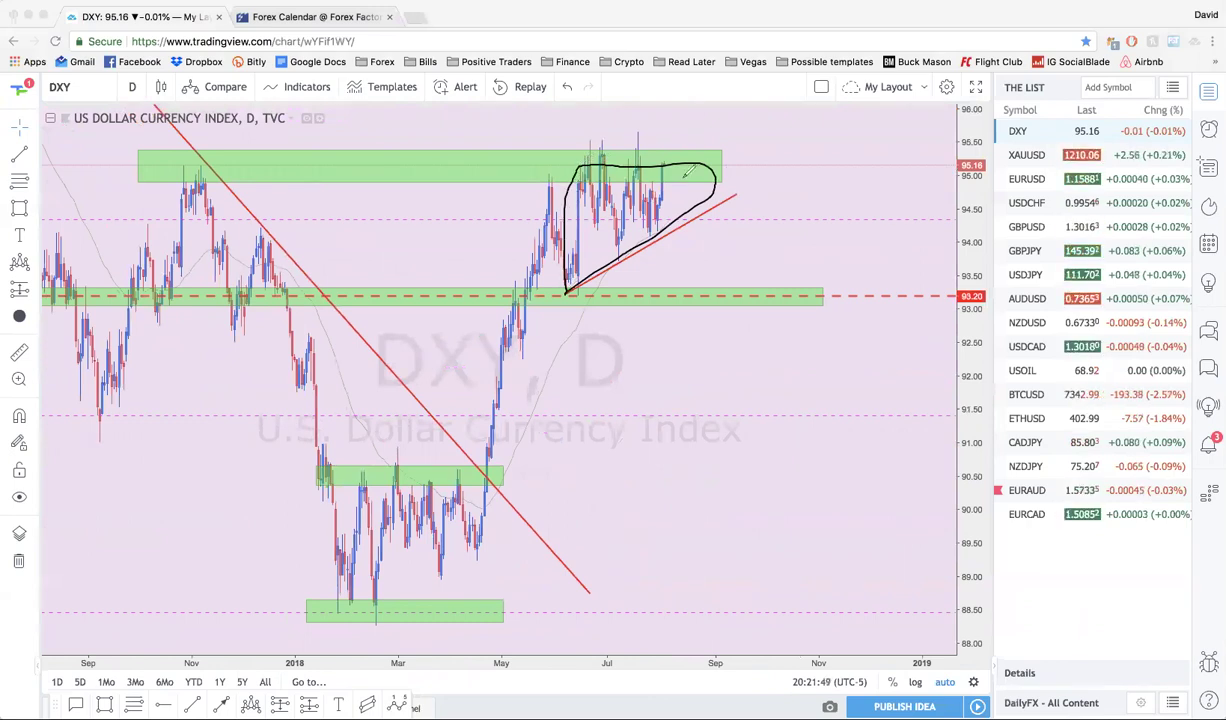
Sketch upward and downward breakout arrows plus matching arcs at the September 2017 low and a projected low near 91.50, and clear the sketch
{"action": "left_click_drag", "start_coordinate": [673, 180], "coordinate": [676, 143]}
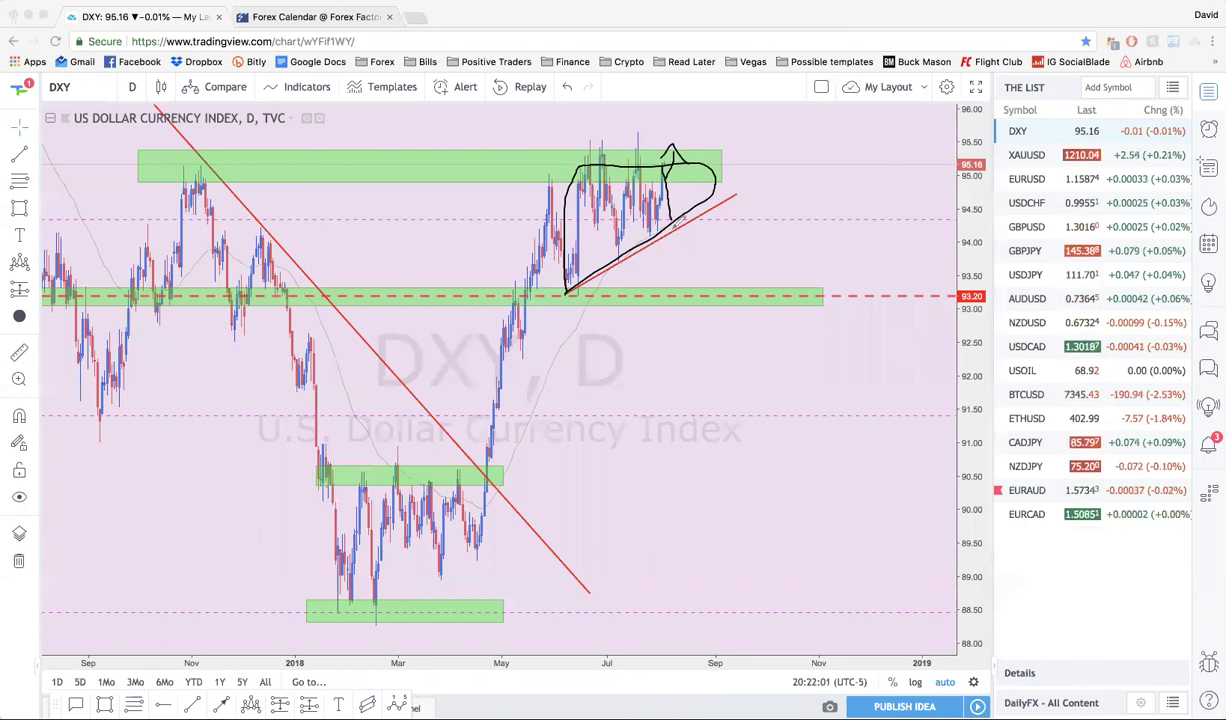
{"action": "left_click_drag", "start_coordinate": [672, 205], "coordinate": [680, 262]}
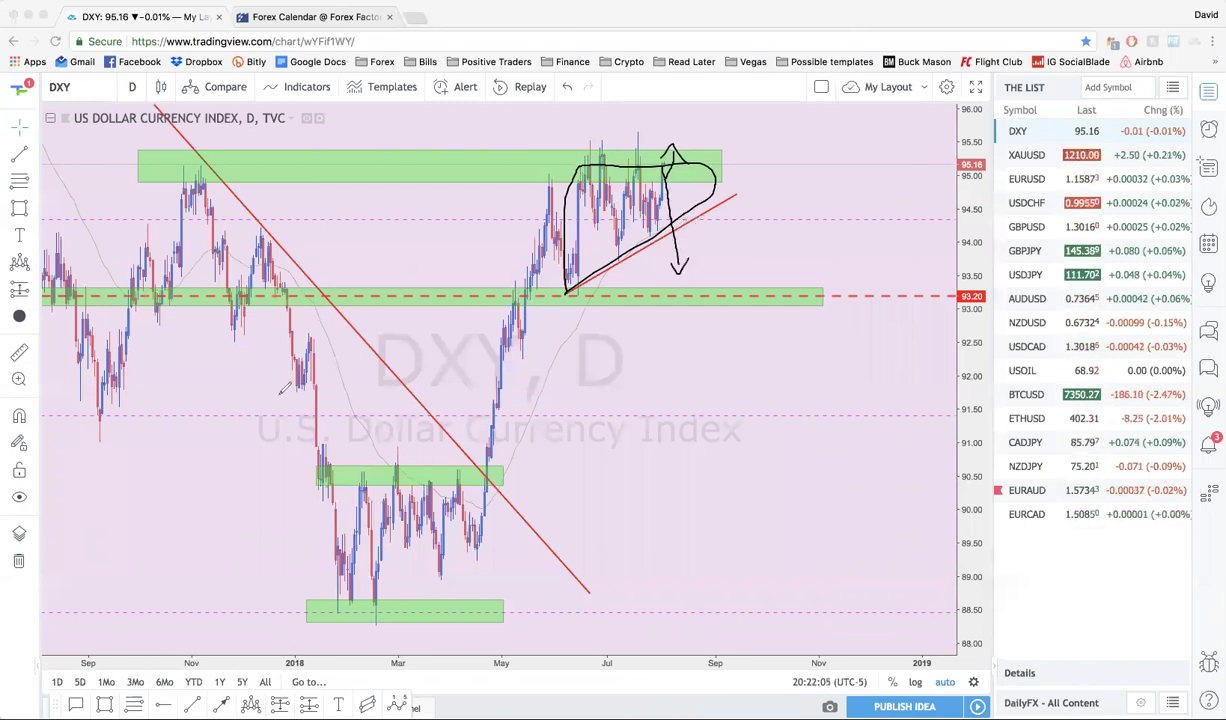
{"action": "left_click_drag", "start_coordinate": [73, 411], "coordinate": [112, 420]}
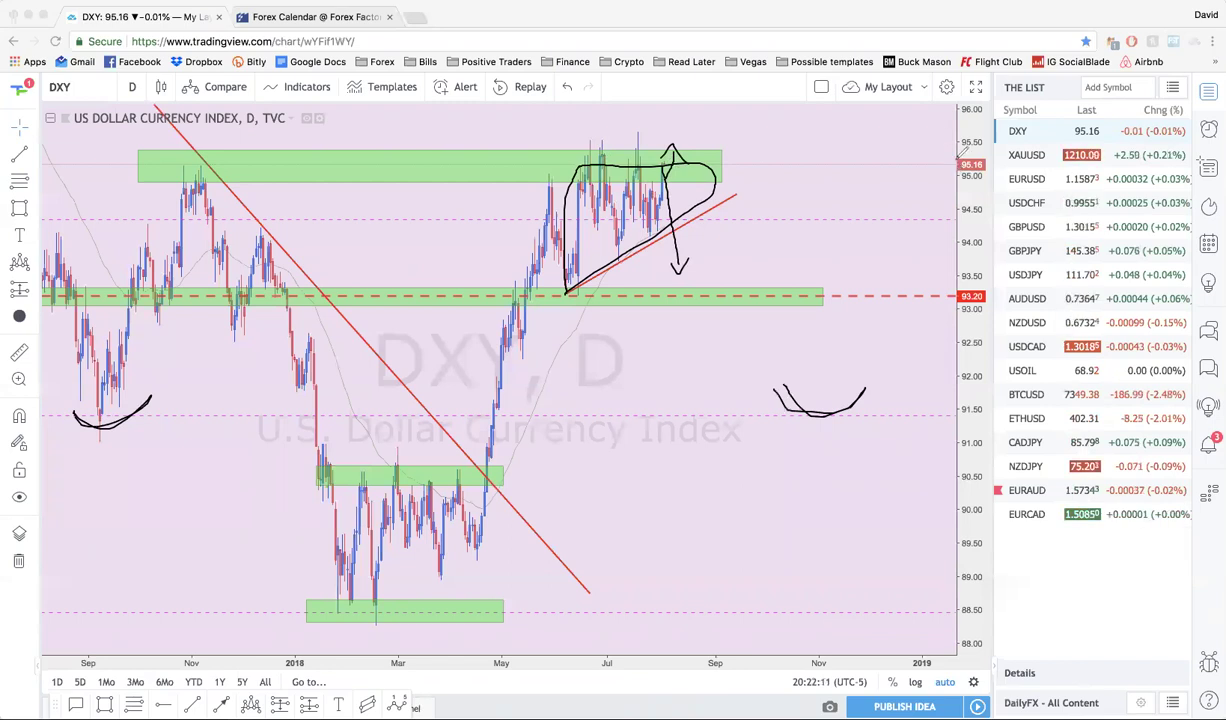
{"action": "key", "text": "Escape"}
{"action": "scroll", "coordinate": [568, 232], "scroll_direction": "down", "scroll_amount": 3}
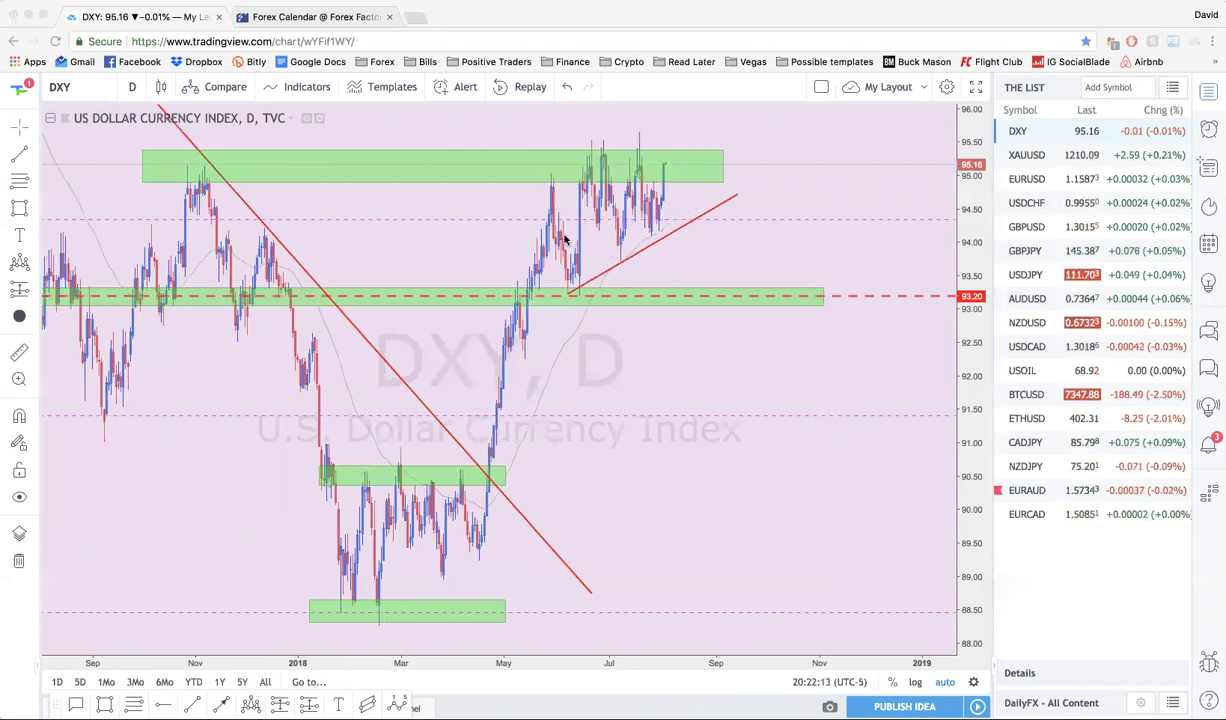
Open the XAUUSD daily chart and examine gold's 2018 decline through the rising trendlines and 1250.00 toward the 1200.00 level
{"action": "left_click", "coordinate": [1095, 156]}
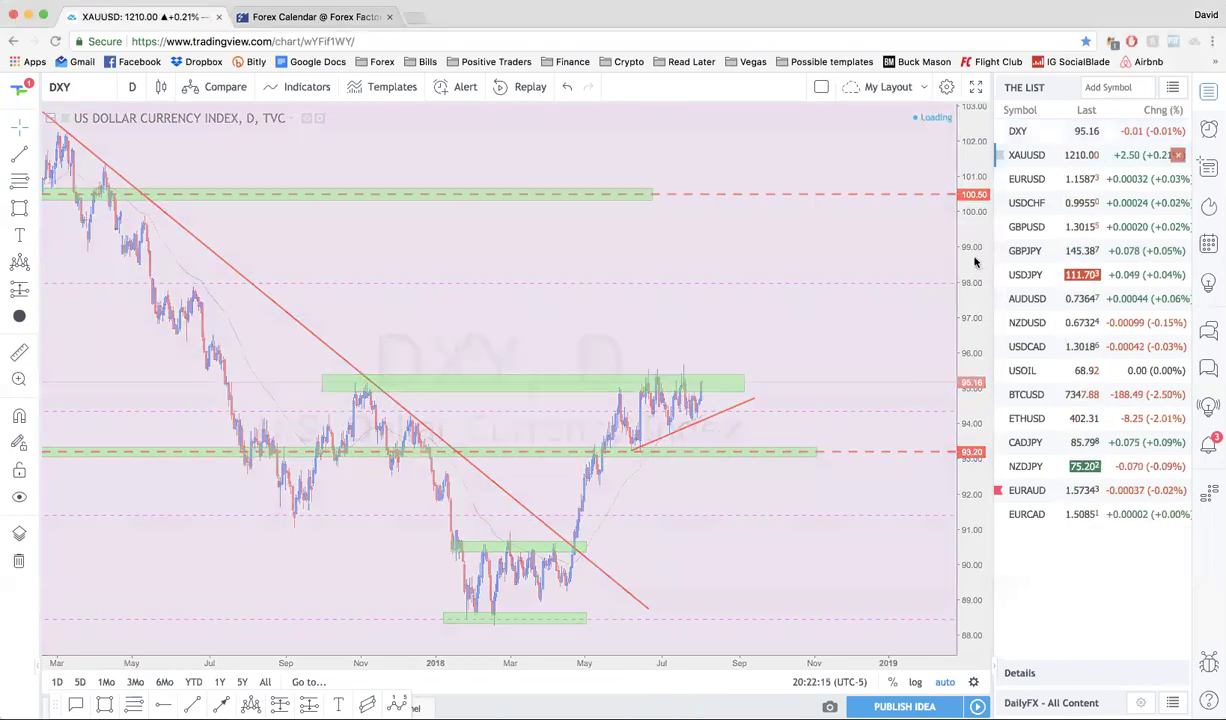
{"action": "scroll", "coordinate": [654, 425], "scroll_direction": "up", "scroll_amount": 3}
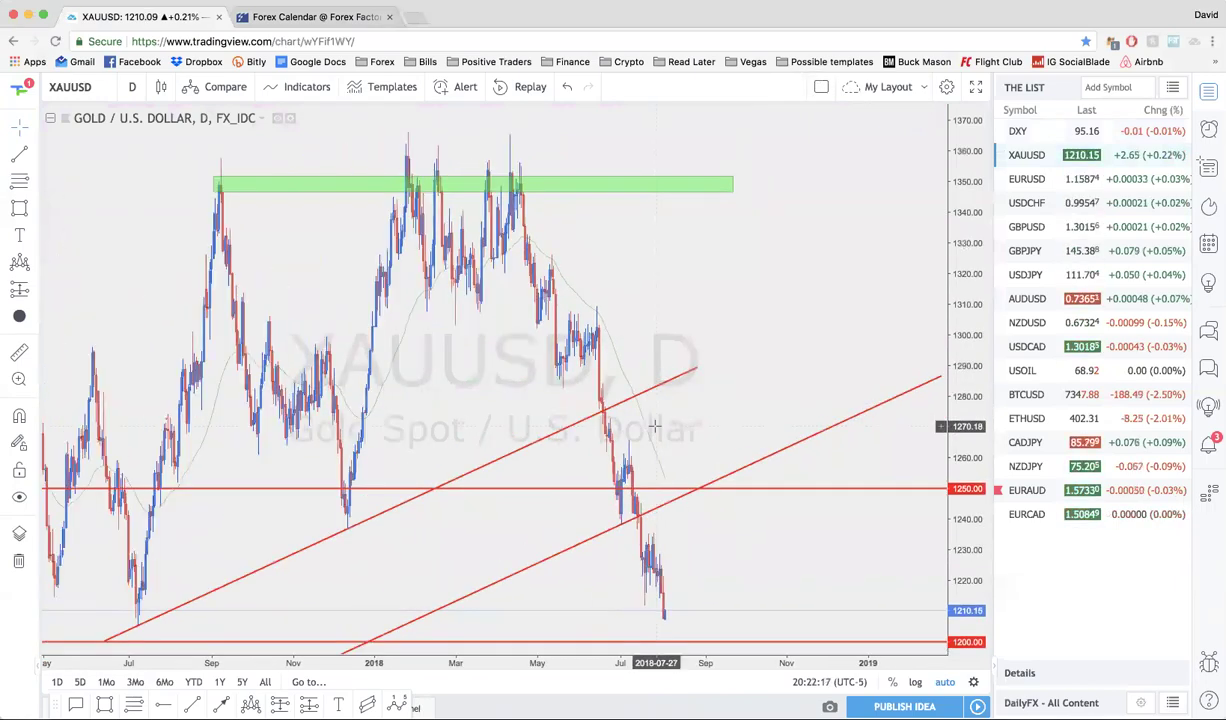
{"action": "scroll", "coordinate": [654, 425], "scroll_direction": "down", "scroll_amount": 3}
{"action": "scroll", "coordinate": [654, 425], "scroll_direction": "up", "scroll_amount": 4}
{"action": "scroll", "coordinate": [654, 425], "scroll_direction": "down", "scroll_amount": 4}
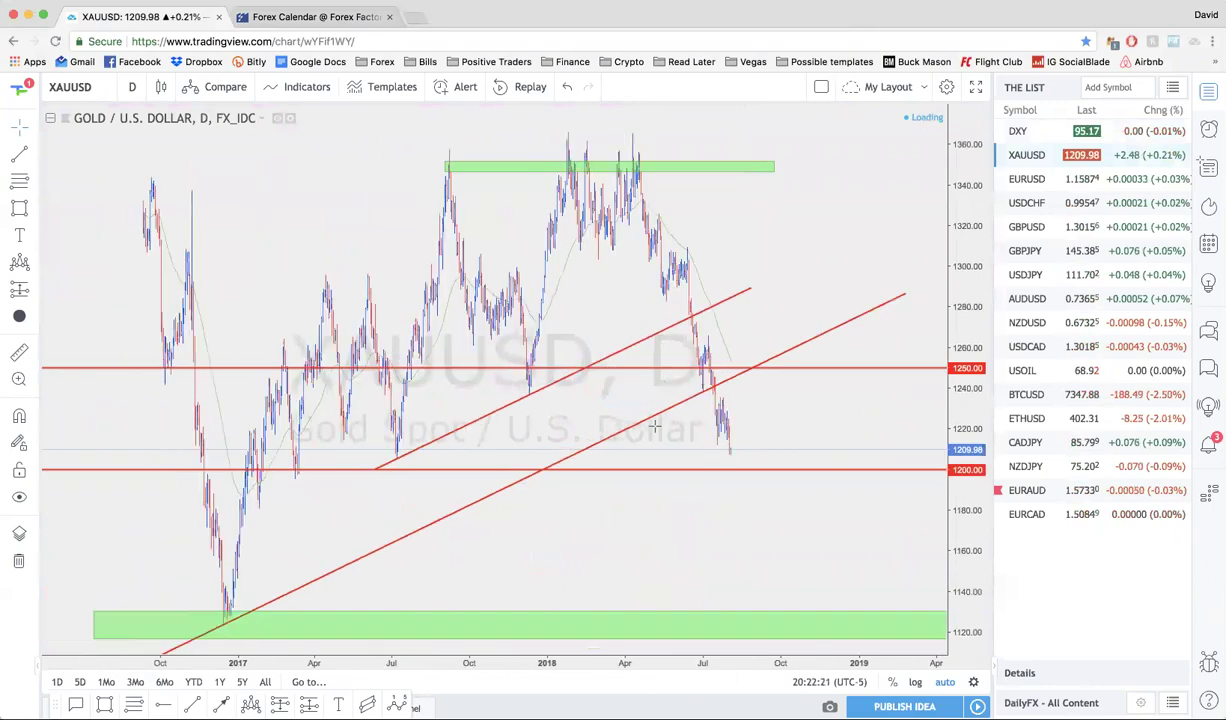
{"action": "scroll", "coordinate": [654, 425], "scroll_direction": "up", "scroll_amount": 4}
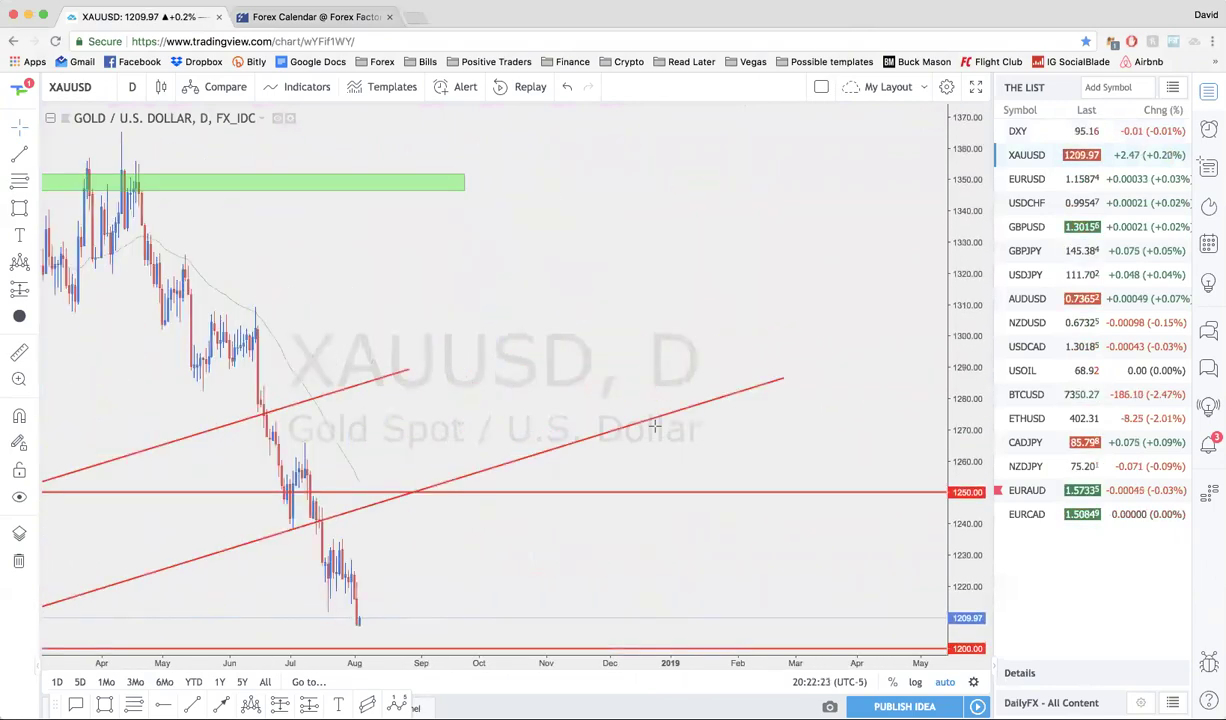
{"action": "scroll", "coordinate": [654, 425], "scroll_direction": "down", "scroll_amount": 4}
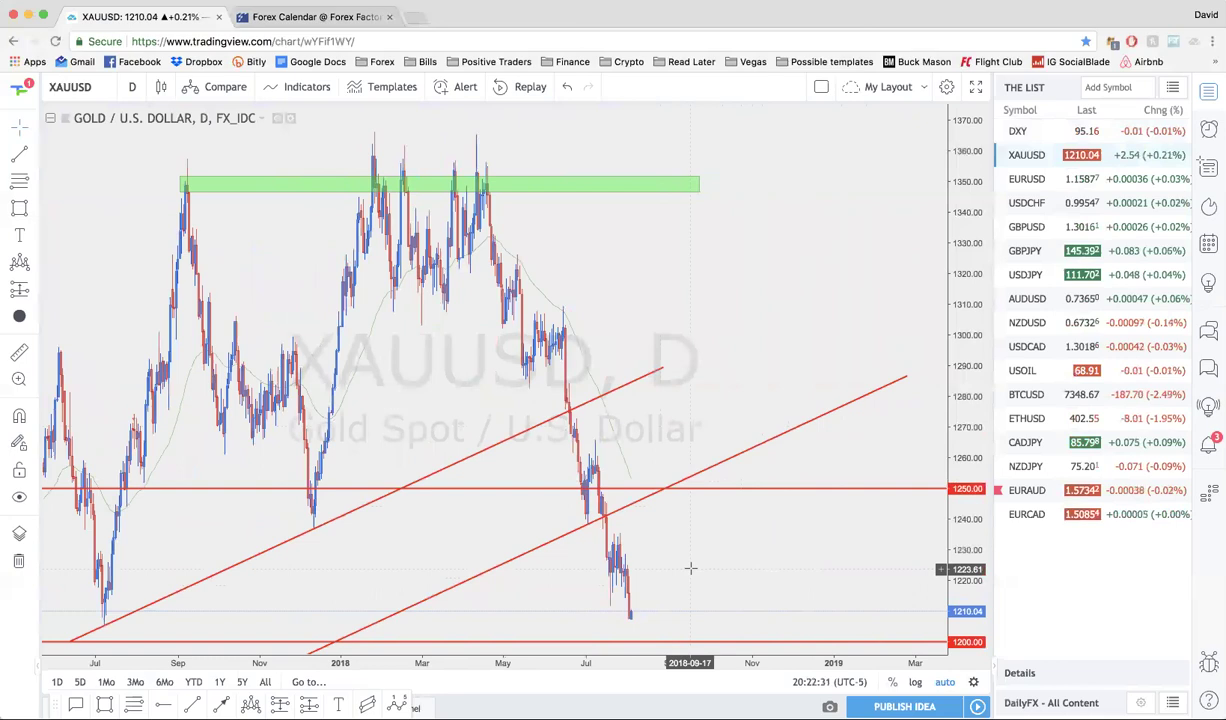
{"action": "scroll", "coordinate": [690, 568], "scroll_direction": "up", "scroll_amount": 4}
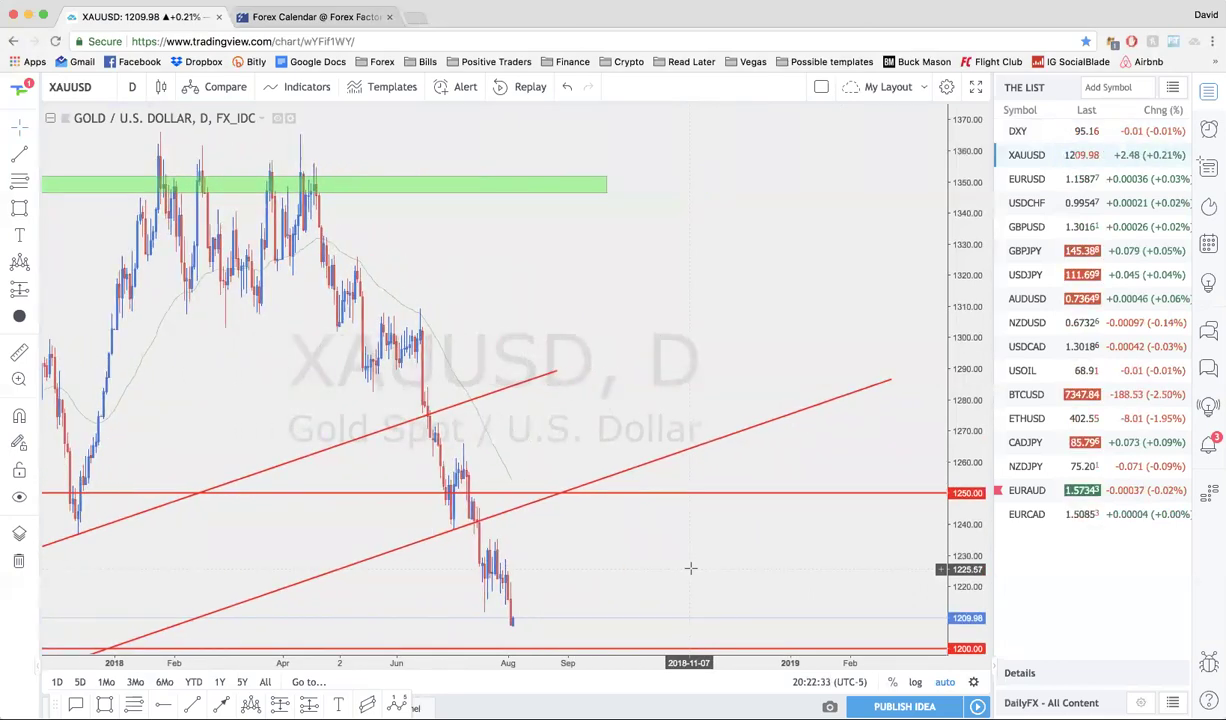
{"action": "scroll", "coordinate": [690, 568], "scroll_direction": "up", "scroll_amount": 5}
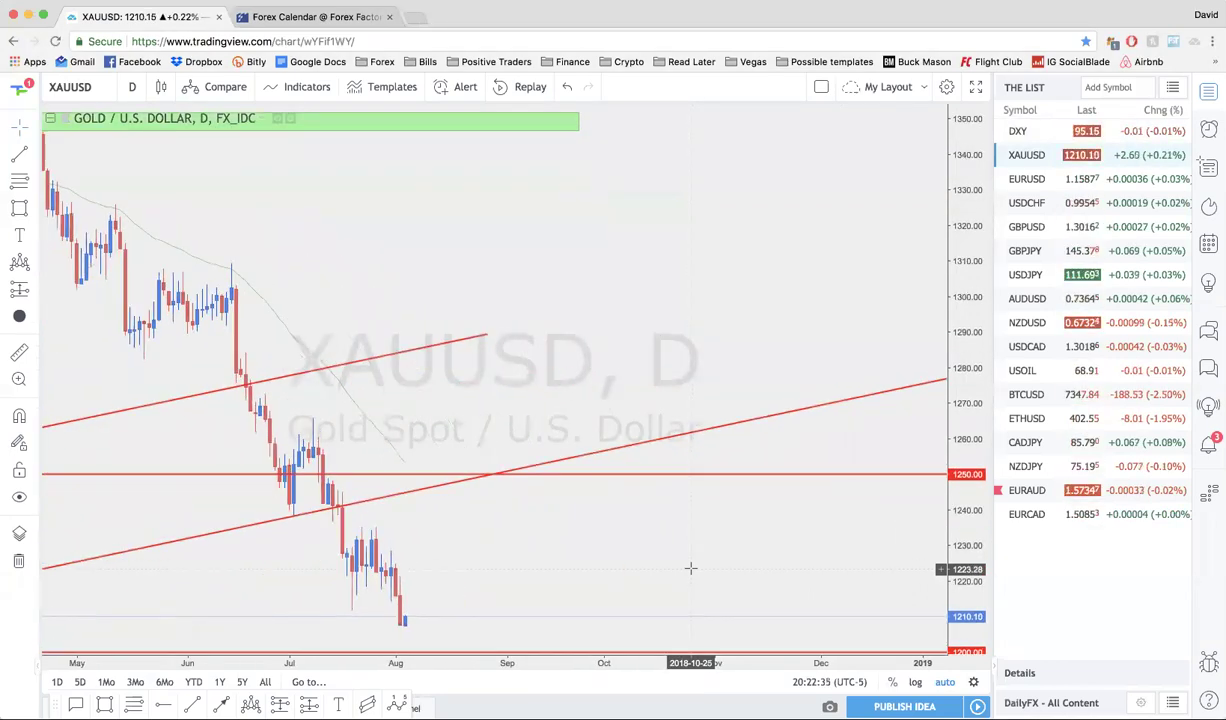
{"action": "scroll", "coordinate": [690, 568], "scroll_direction": "down", "scroll_amount": 6}
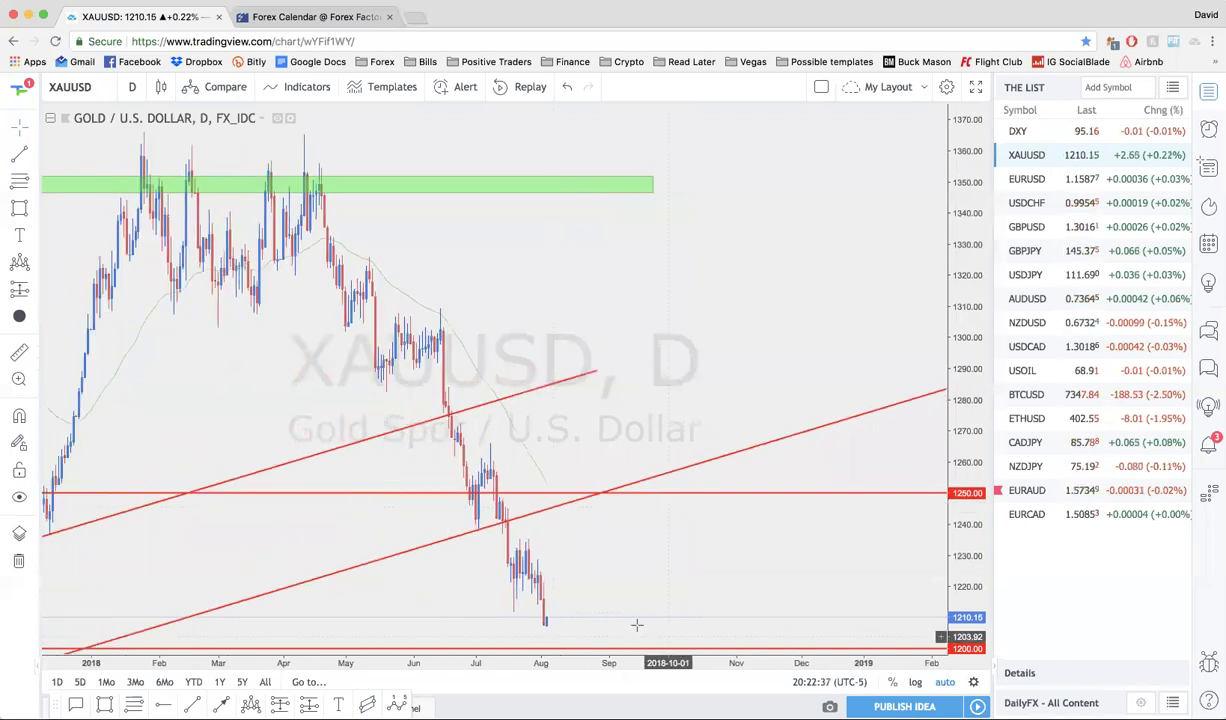
Switch gold to the 1-hour timeframe and measure the latest drop down to the August 2 lows
{"action": "type", "text": "1h"}
{"action": "key", "text": "Return"}
{"action": "left_click", "coordinate": [540, 444], "text": "shift"}
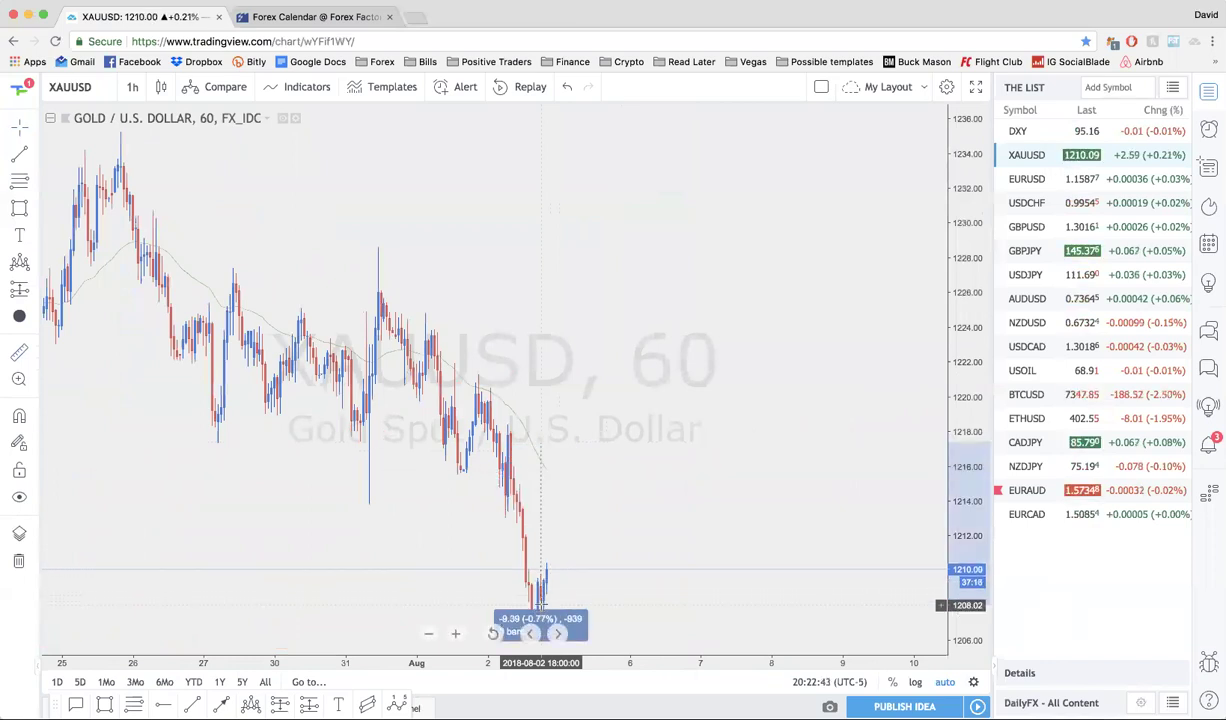
{"action": "left_click", "coordinate": [621, 545]}
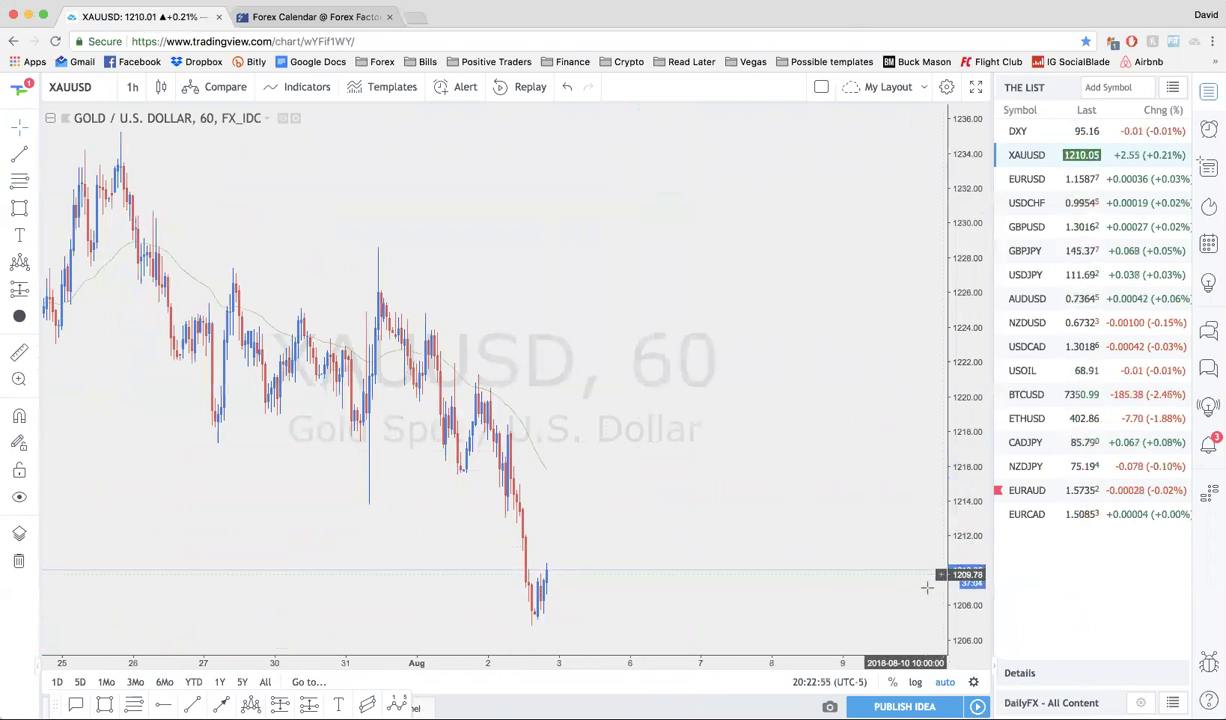
Return gold to the daily timeframe and review its price action back to late 2016
{"action": "type", "text": "1D"}
{"action": "key", "text": "Return"}
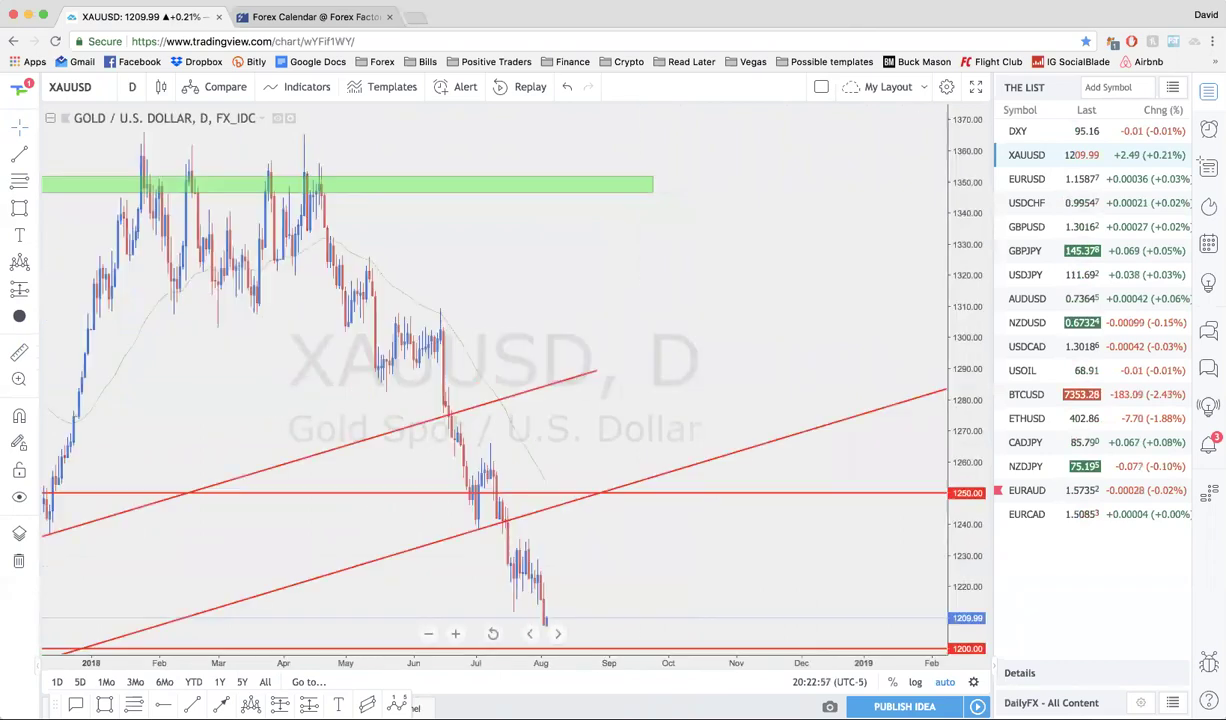
{"action": "scroll", "coordinate": [790, 430], "scroll_direction": "down", "scroll_amount": 10}
{"action": "scroll", "coordinate": [830, 400], "scroll_direction": "up", "scroll_amount": 3}
Open the EURUSD daily chart and examine the mid-2018 consolidation and recent candles around its short rising trendline
{"action": "left_click", "coordinate": [1050, 178]}
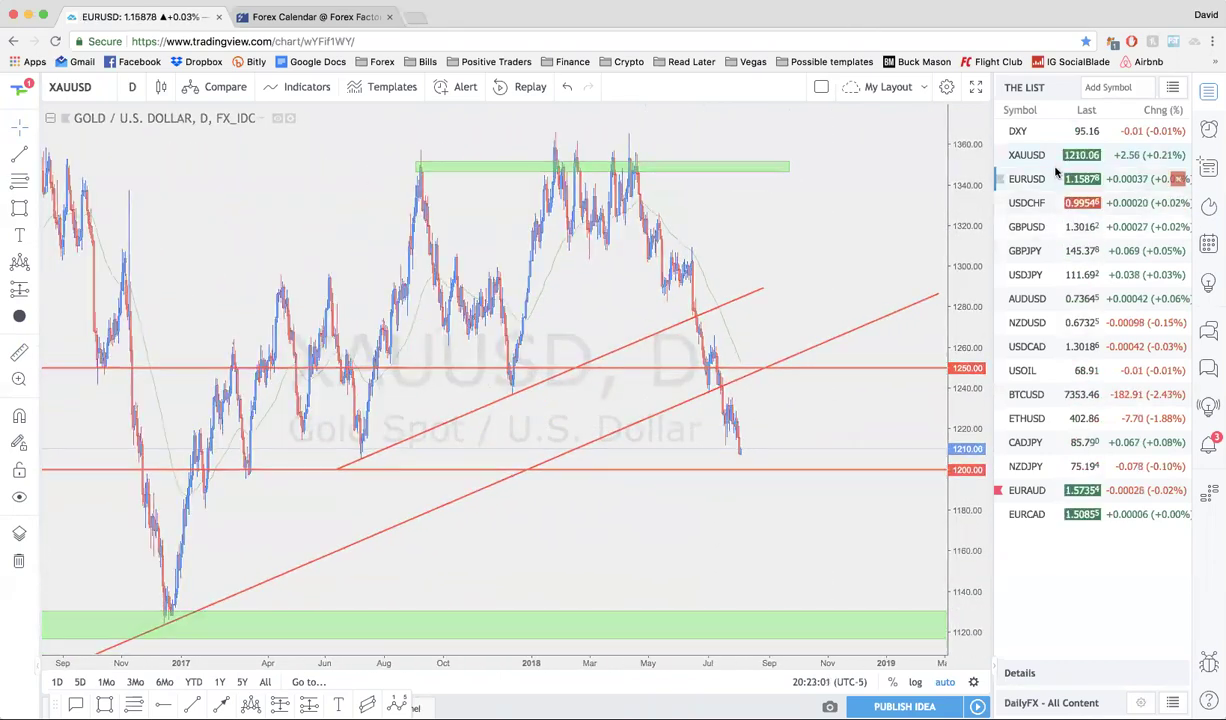
{"action": "scroll", "coordinate": [611, 324], "scroll_direction": "up", "scroll_amount": 6}
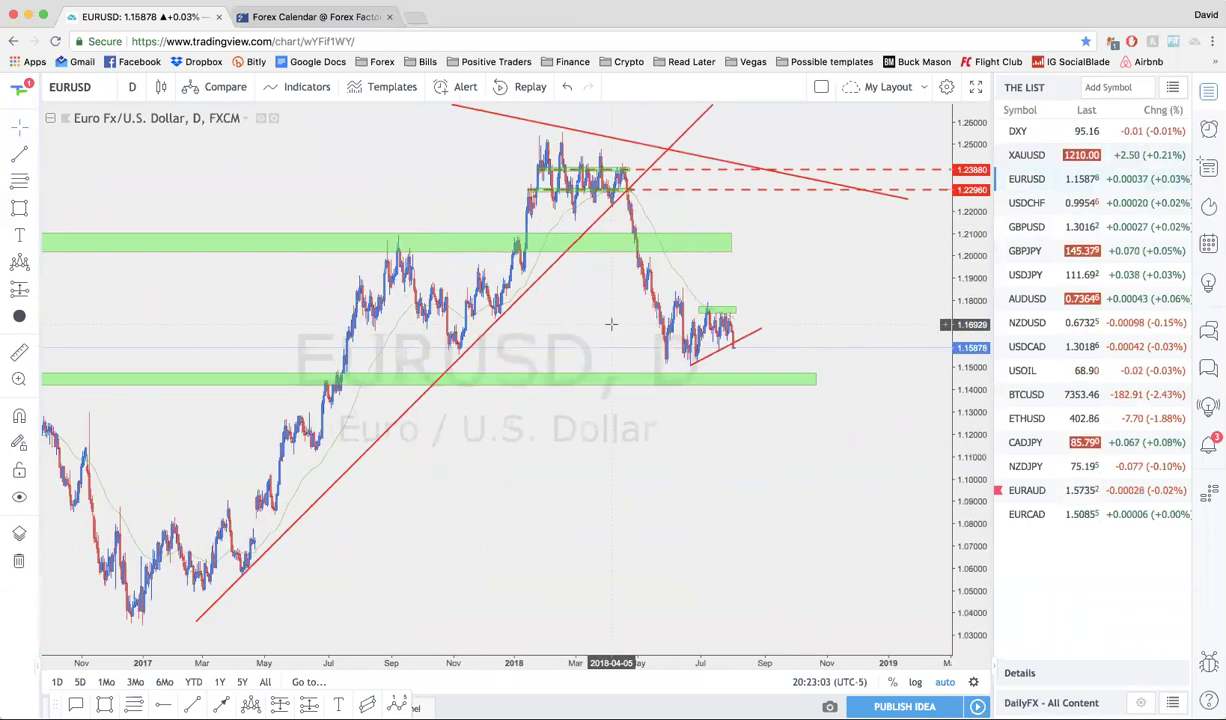
{"action": "scroll", "coordinate": [611, 324], "scroll_direction": "up", "scroll_amount": 2}
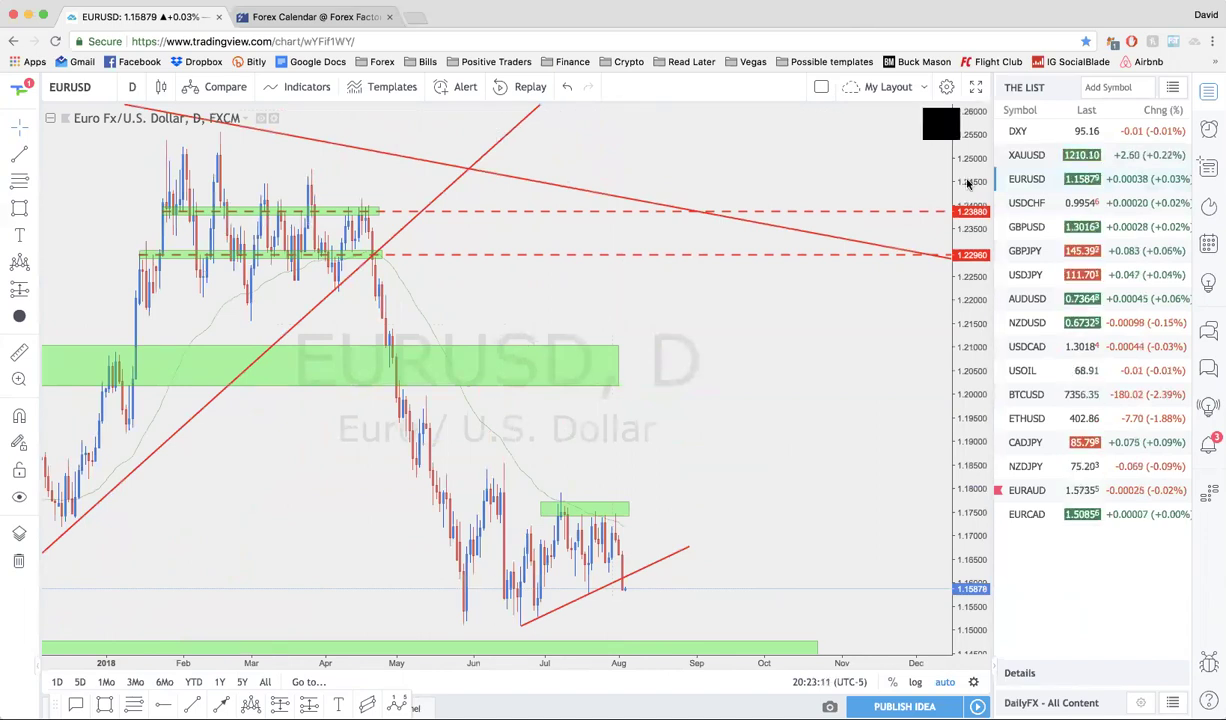
{"action": "scroll", "coordinate": [566, 370], "scroll_direction": "up", "scroll_amount": 2}
{"action": "scroll", "coordinate": [566, 370], "scroll_direction": "down", "scroll_amount": 3}
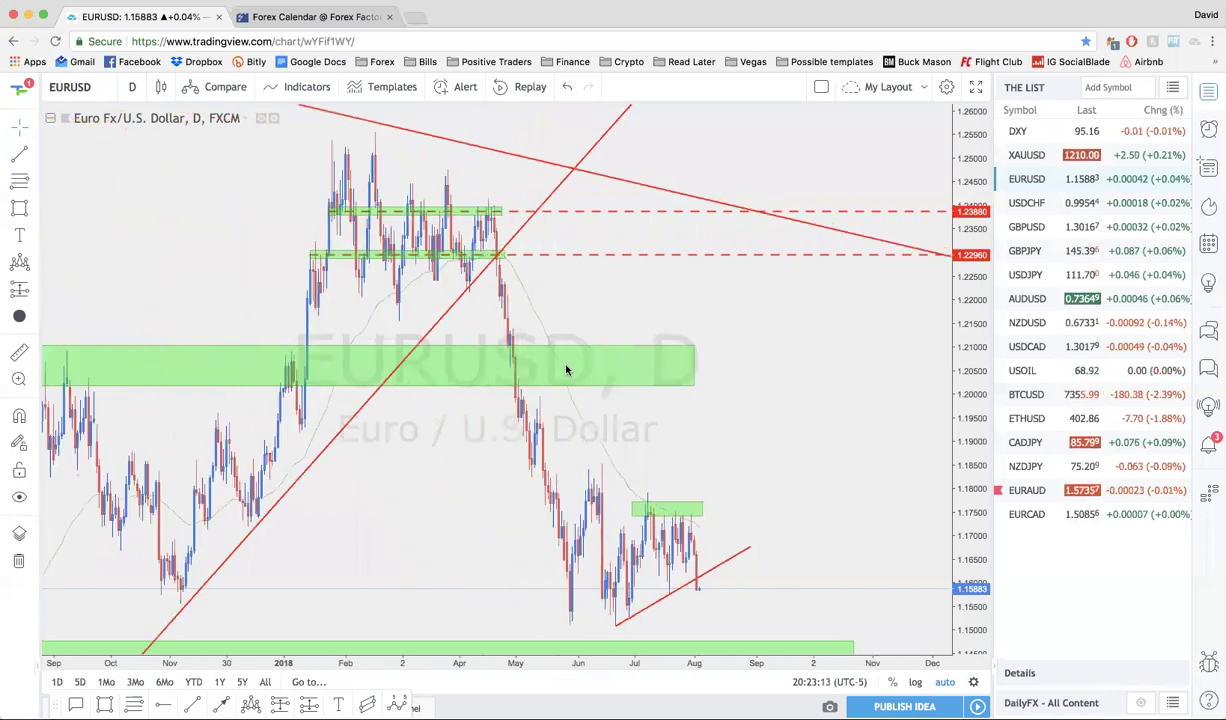
{"action": "scroll", "coordinate": [566, 370], "scroll_direction": "up", "scroll_amount": 3}
{"action": "scroll", "coordinate": [566, 370], "scroll_direction": "up", "scroll_amount": 1}
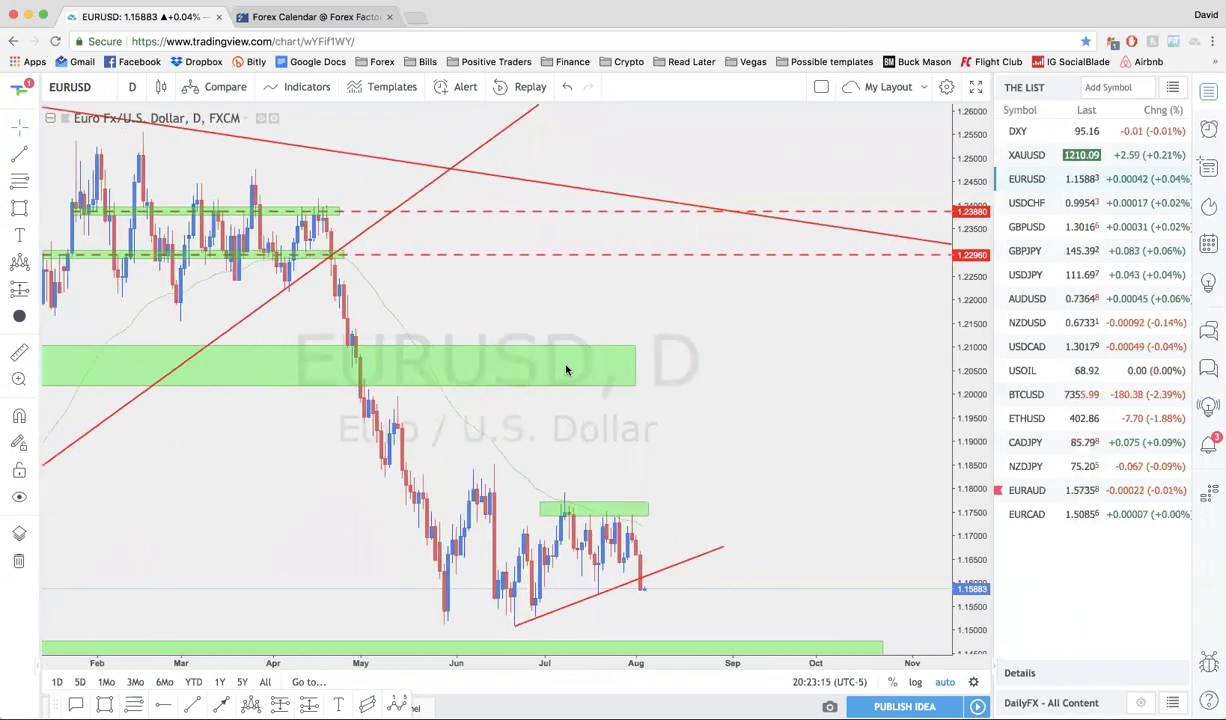
{"action": "scroll", "coordinate": [566, 370], "scroll_direction": "up", "scroll_amount": 2}
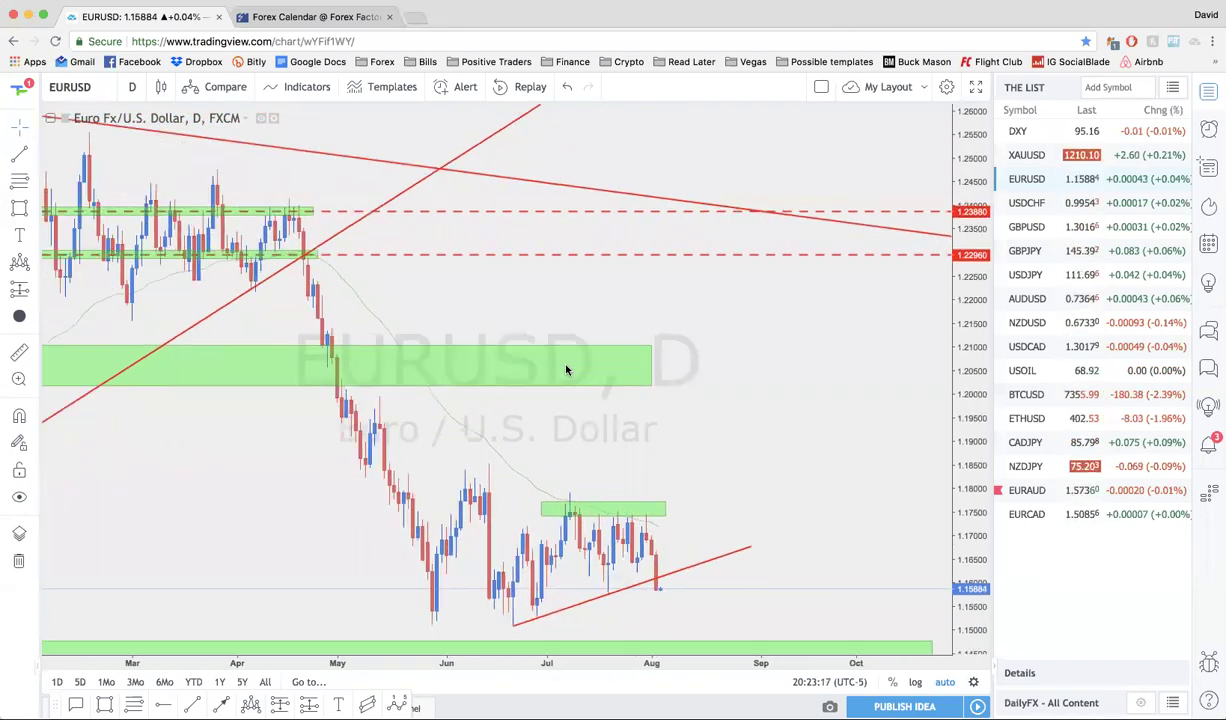
Review EURUSD's daily decline back to late 2017, then switch to the 4-hour timeframe around the short rising trendline
{"action": "scroll", "coordinate": [566, 370], "scroll_direction": "down", "scroll_amount": 3}
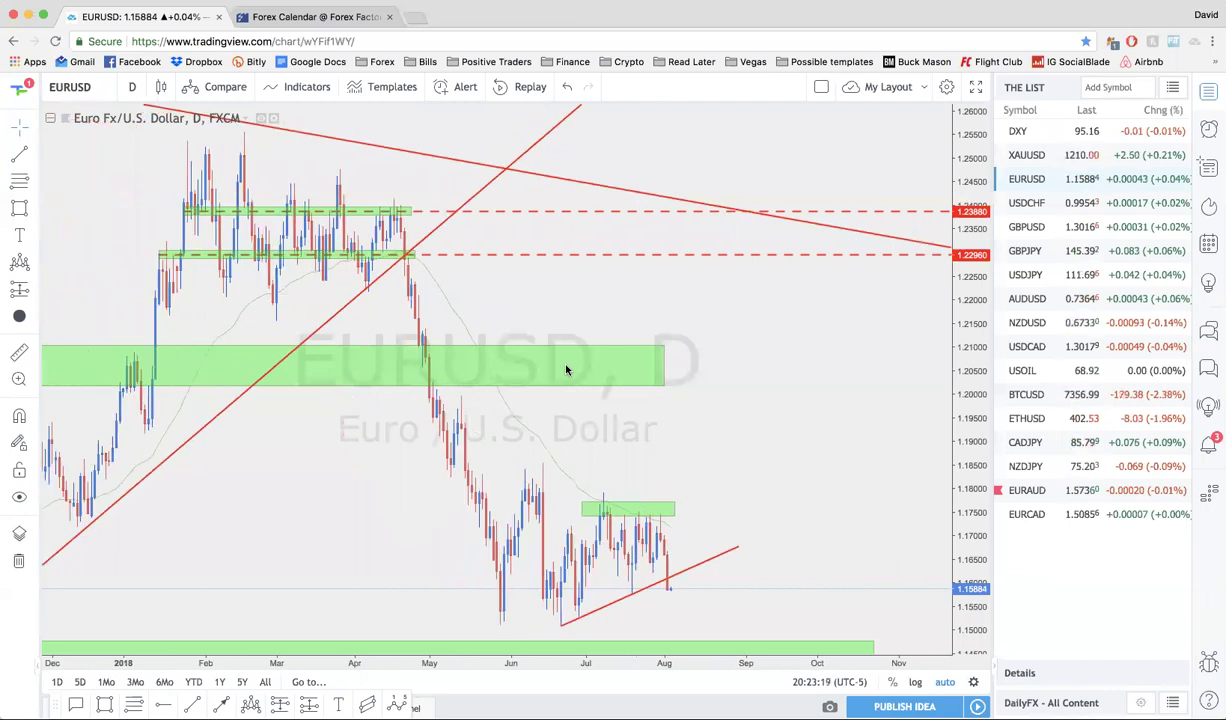
{"action": "left_click_drag", "start_coordinate": [566, 370], "coordinate": [635, 419]}
{"action": "scroll", "coordinate": [635, 419], "scroll_direction": "down", "scroll_amount": 1}
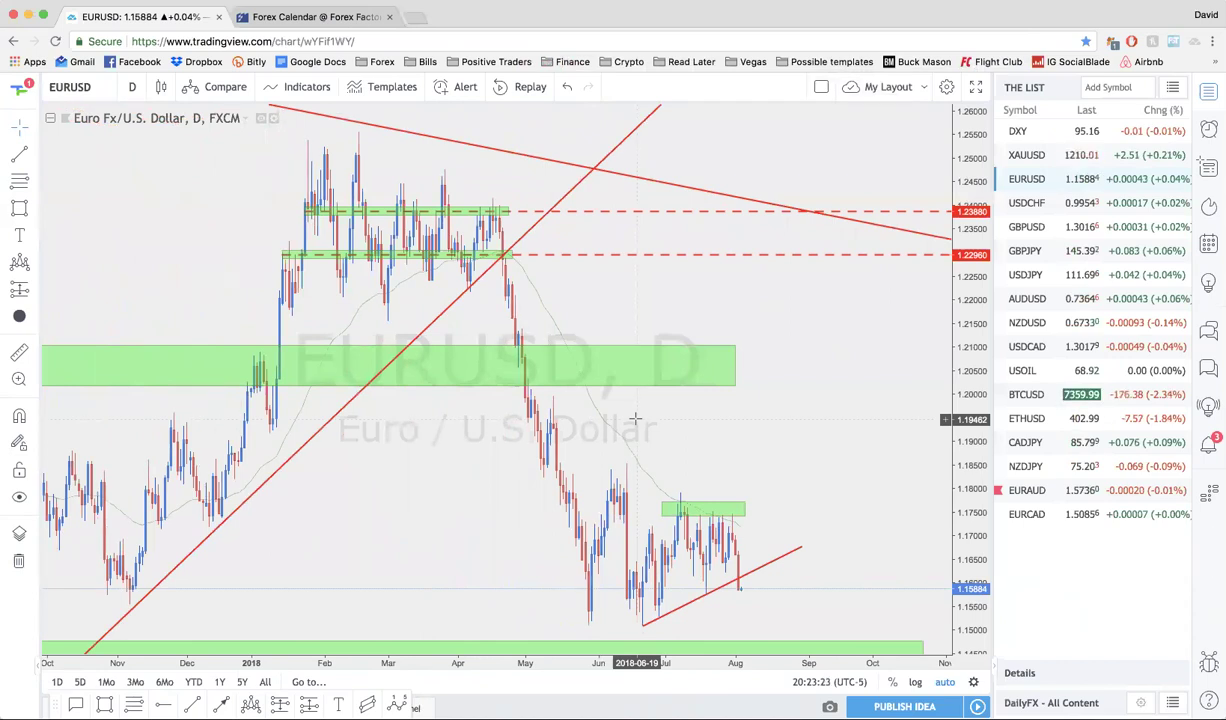
{"action": "scroll", "coordinate": [635, 419], "scroll_direction": "down", "scroll_amount": 1}
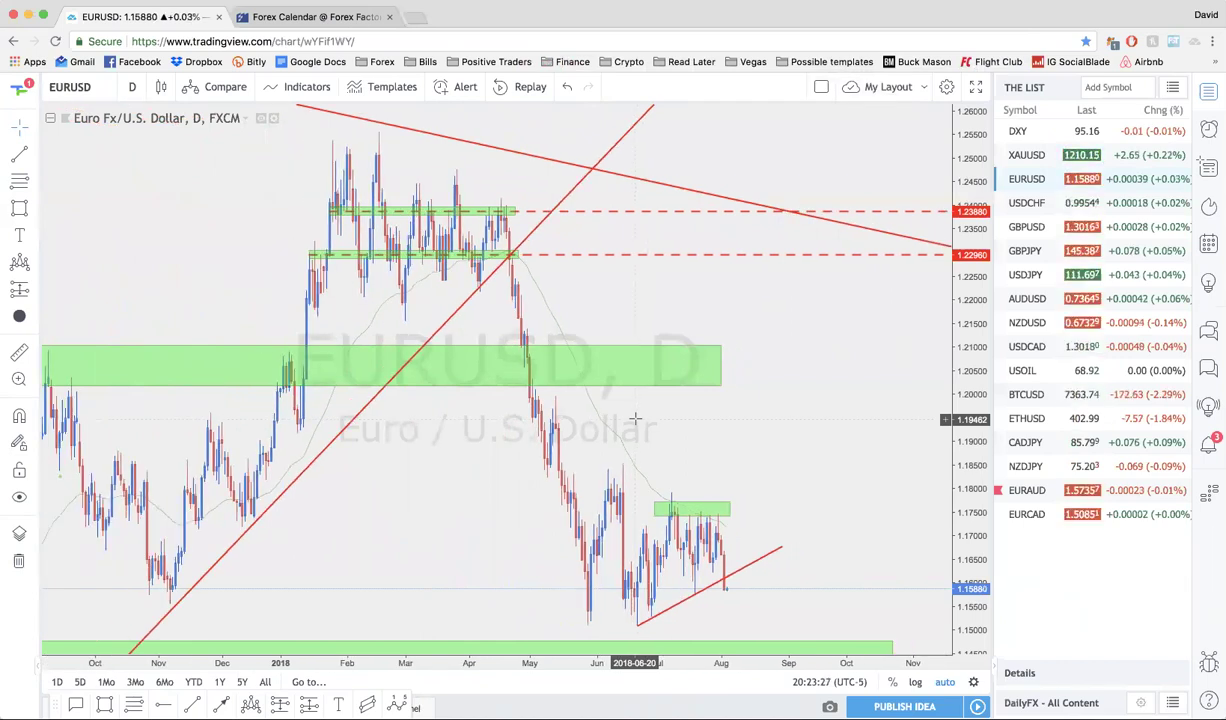
{"action": "scroll", "coordinate": [635, 419], "scroll_direction": "up", "scroll_amount": 2}
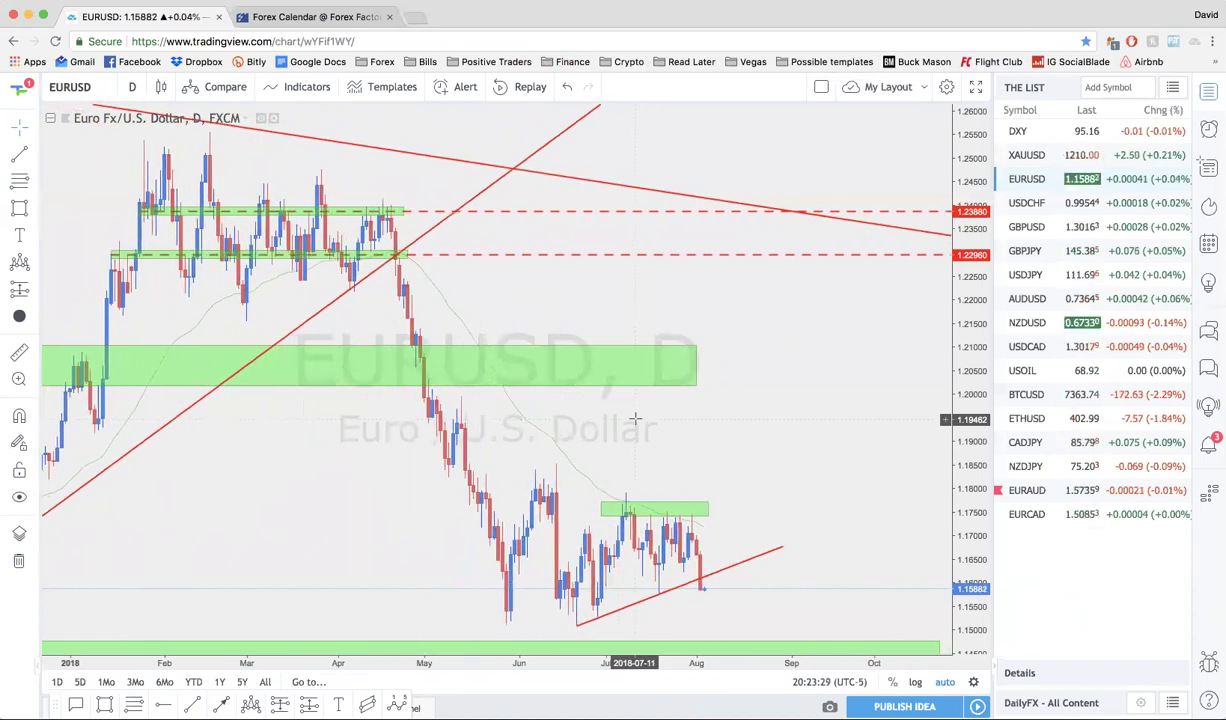
{"action": "type", "text": "4h"}
{"action": "key", "text": "Return"}
{"action": "scroll", "coordinate": [635, 419], "scroll_direction": "down", "scroll_amount": 3}
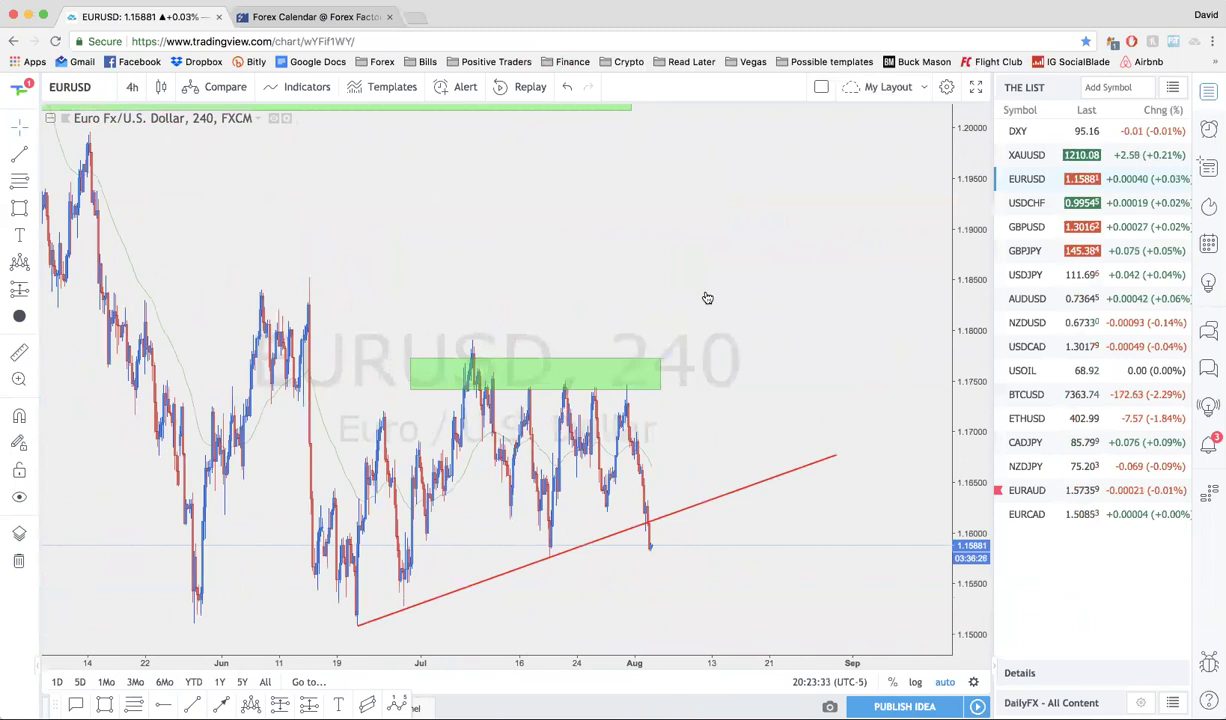
Sketch and circle a possible pullback to the underside of the rising trendline followed by a drop, then clear the sketch
{"action": "right_click", "coordinate": [640, 260]}
{"action": "left_click", "coordinate": [663, 197]}
{"action": "scroll", "coordinate": [660, 180], "scroll_direction": "up", "scroll_amount": 3}
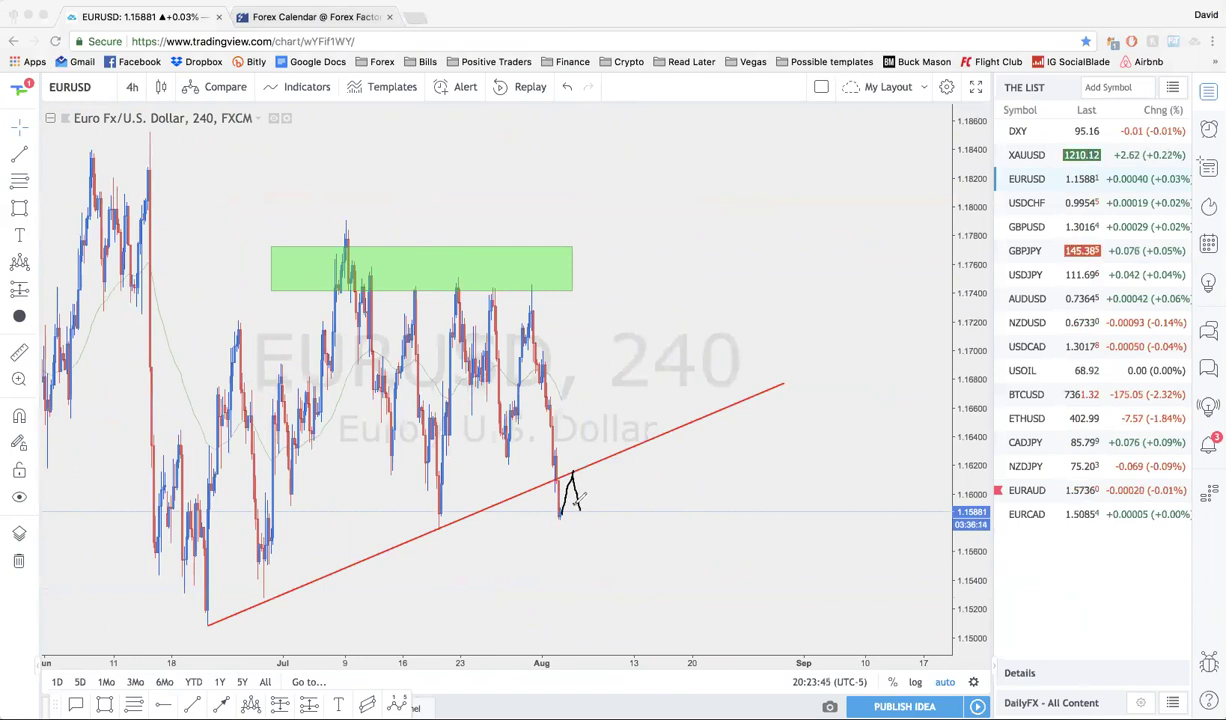
{"action": "left_click_drag", "start_coordinate": [600, 475], "coordinate": [572, 474]}
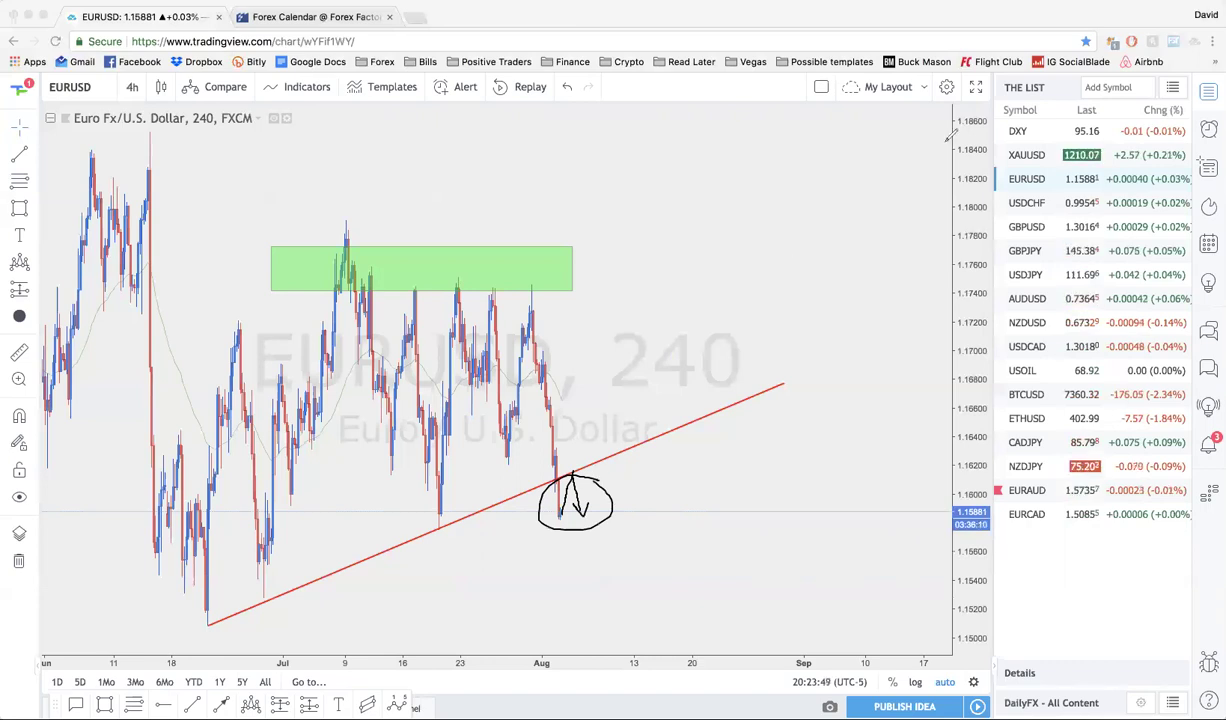
{"action": "key", "text": "Escape"}
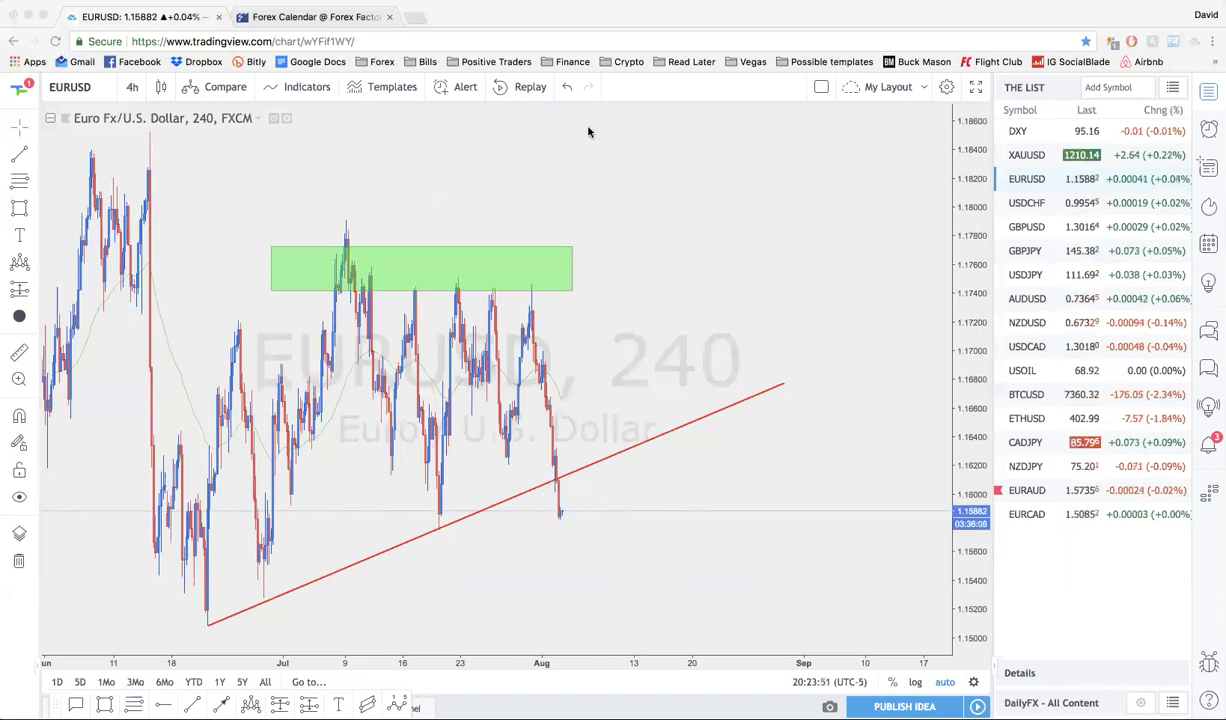
Return EURUSD to the daily timeframe and review its price action back to spring 2017
{"action": "type", "text": "1D"}
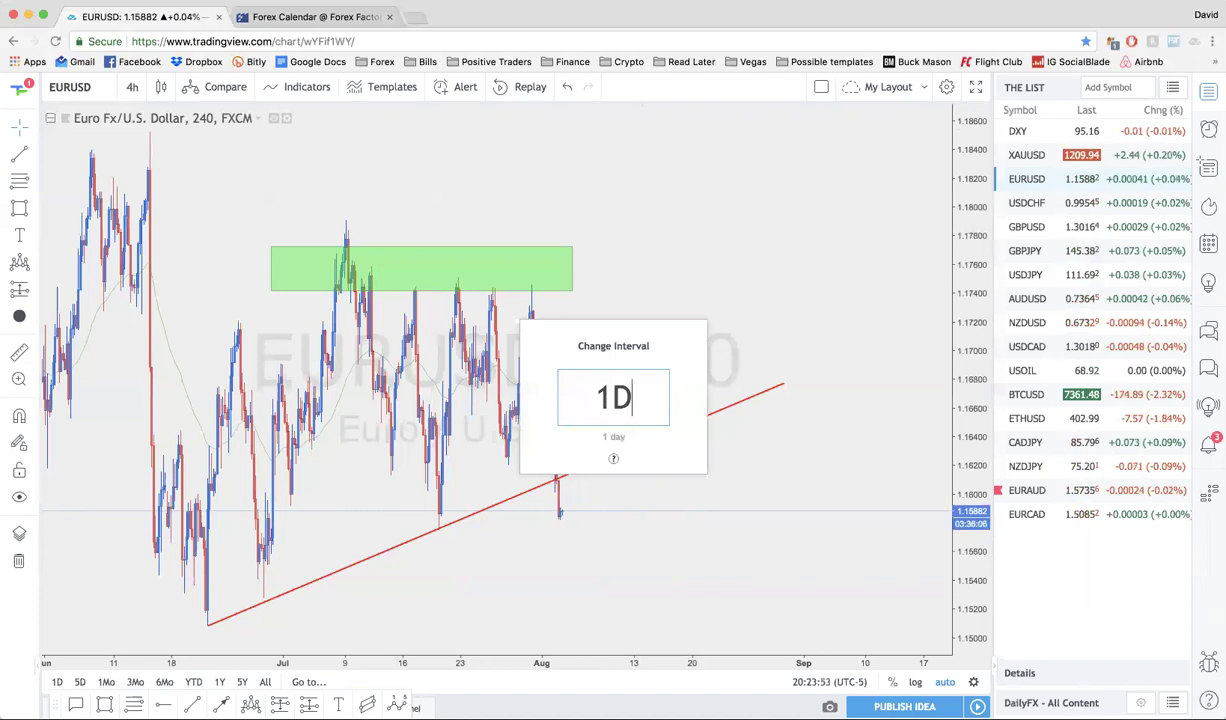
{"action": "key", "text": "Return"}
{"action": "scroll", "coordinate": [641, 376], "scroll_direction": "down", "scroll_amount": 5}
{"action": "scroll", "coordinate": [688, 117], "scroll_direction": "down", "scroll_amount": 3}
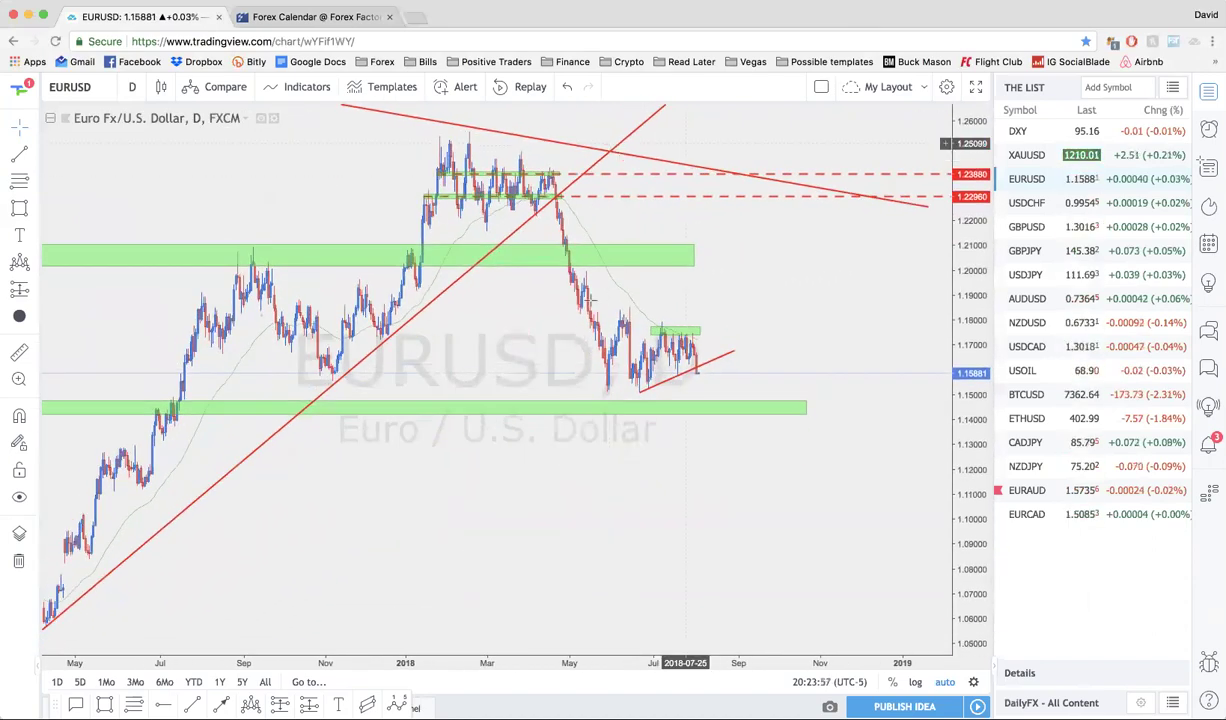
{"action": "scroll", "coordinate": [590, 300], "scroll_direction": "down", "scroll_amount": 5}
Switch EURUSD to the weekly timeframe and examine the lower green zone against price action since 2014
{"action": "type", "text": "1W"}
{"action": "key", "text": "Return"}
{"action": "scroll", "coordinate": [590, 300], "scroll_direction": "up", "scroll_amount": 3}
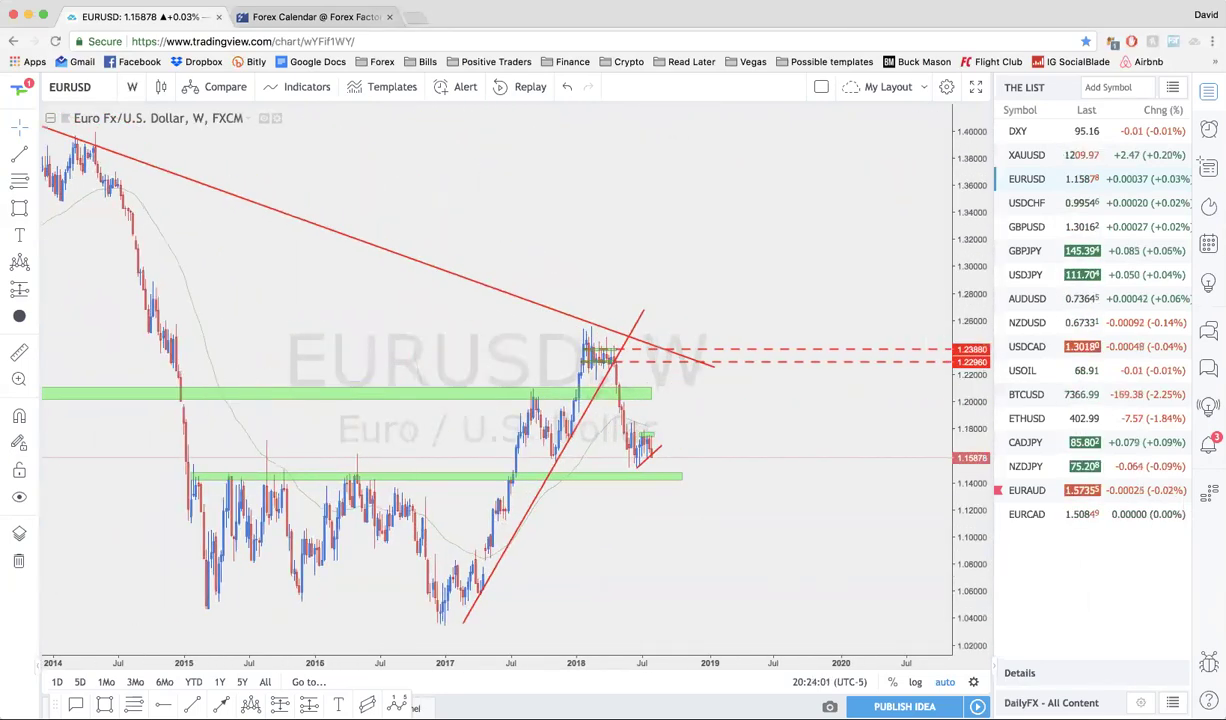
{"action": "scroll", "coordinate": [587, 324], "scroll_direction": "up", "scroll_amount": 2}
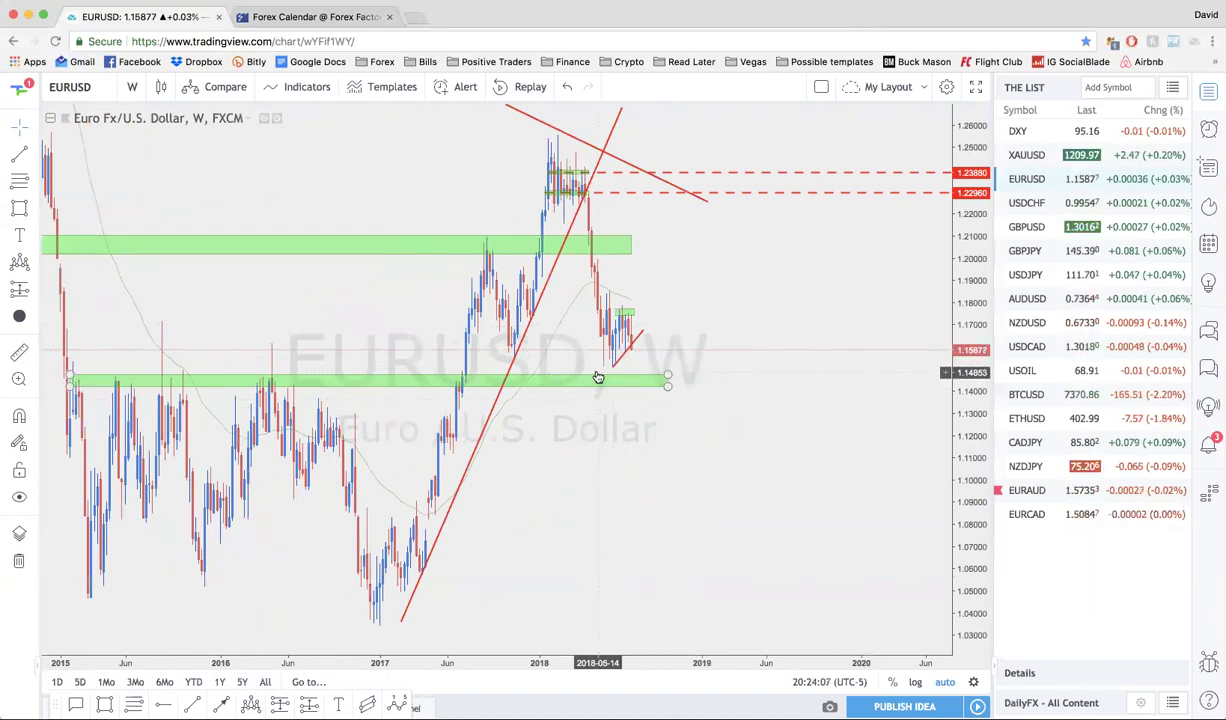
Return EURUSD to the daily timeframe and move the lower green zone up so its bottom edge sits at 1.14752
{"action": "type", "text": "1D"}
{"action": "key", "text": "Return"}
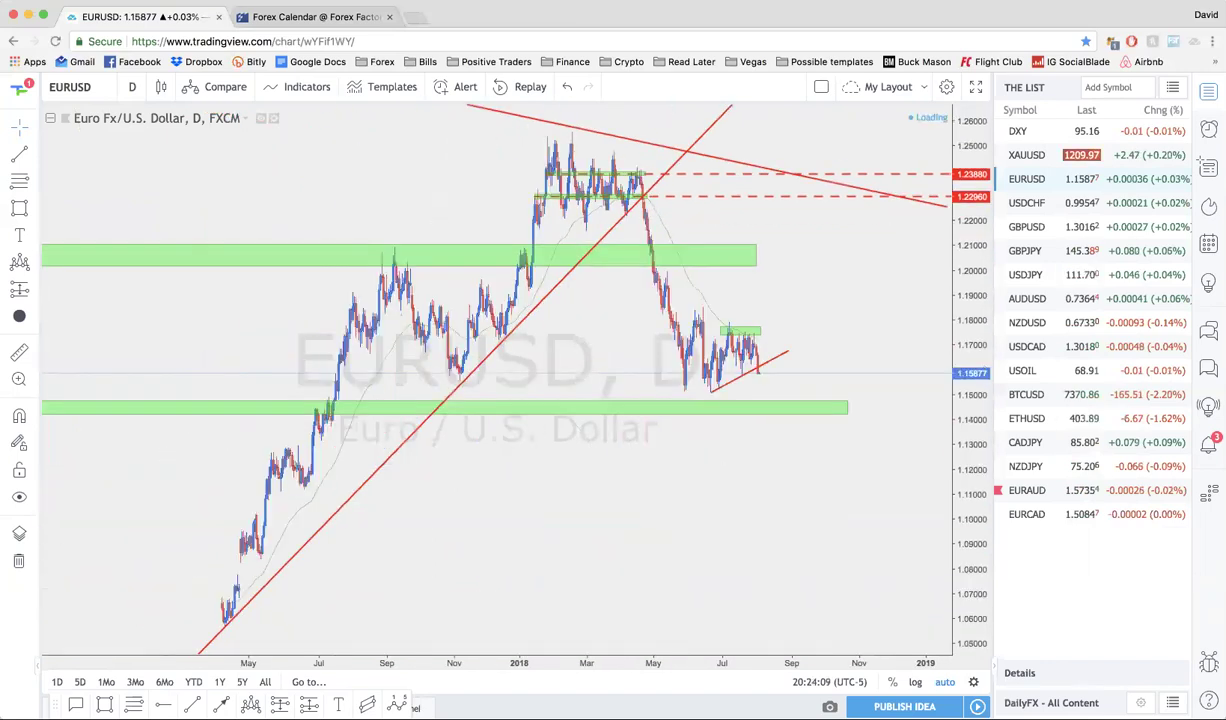
{"action": "scroll", "coordinate": [496, 378], "scroll_direction": "down", "scroll_amount": 5}
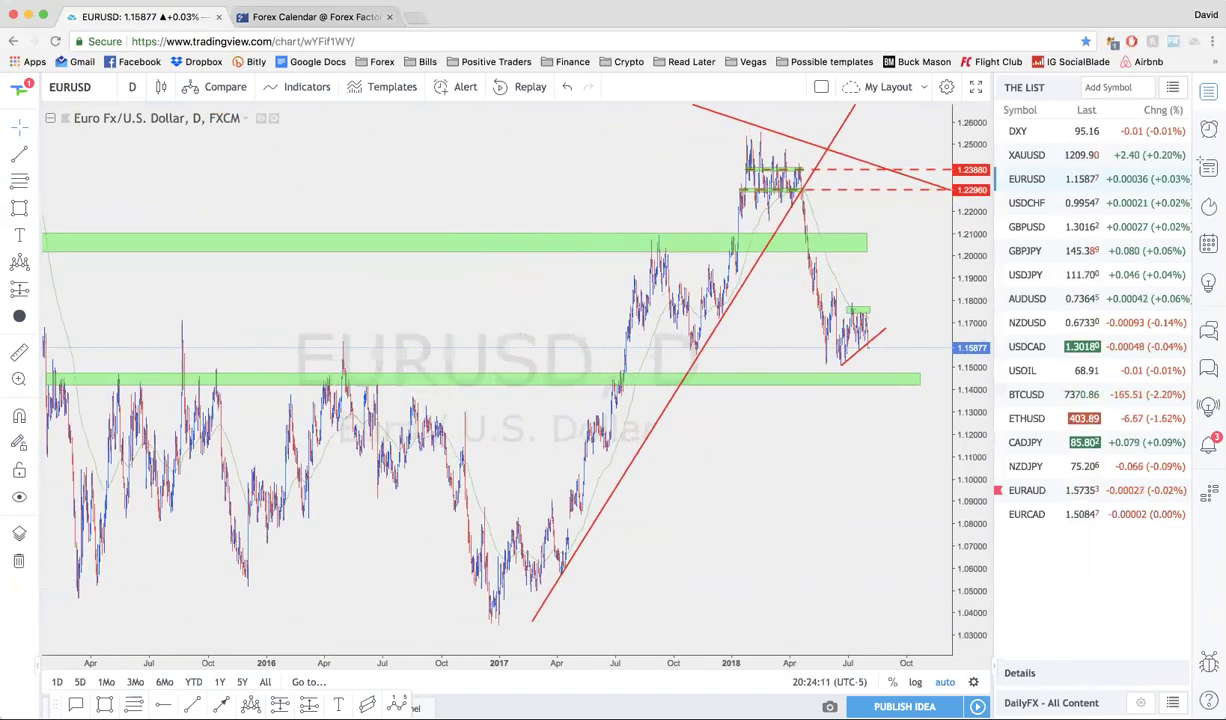
{"action": "scroll", "coordinate": [602, 402], "scroll_direction": "down", "scroll_amount": 2}
{"action": "left_click", "coordinate": [602, 405]}
{"action": "left_click_drag", "start_coordinate": [602, 405], "coordinate": [597, 394]}
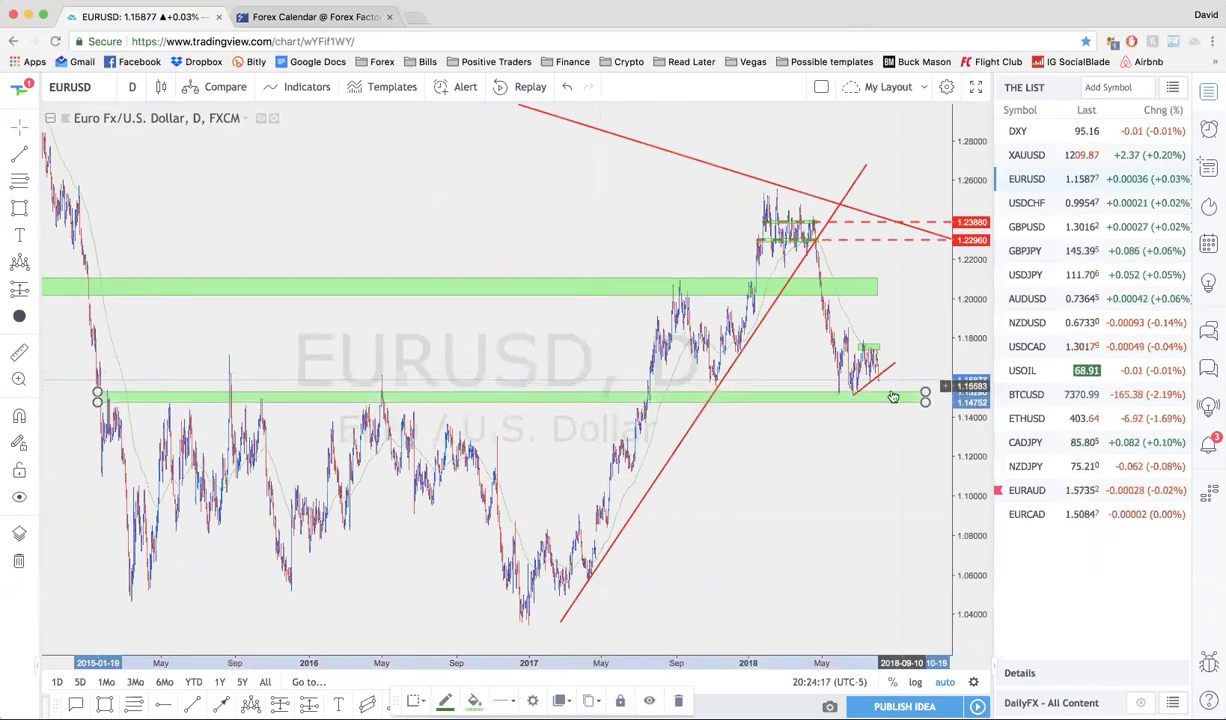
Adjust the lower green zone's top edge to 1.15393 and lock the rectangle
{"action": "left_click_drag", "start_coordinate": [925, 397], "coordinate": [925, 391]}
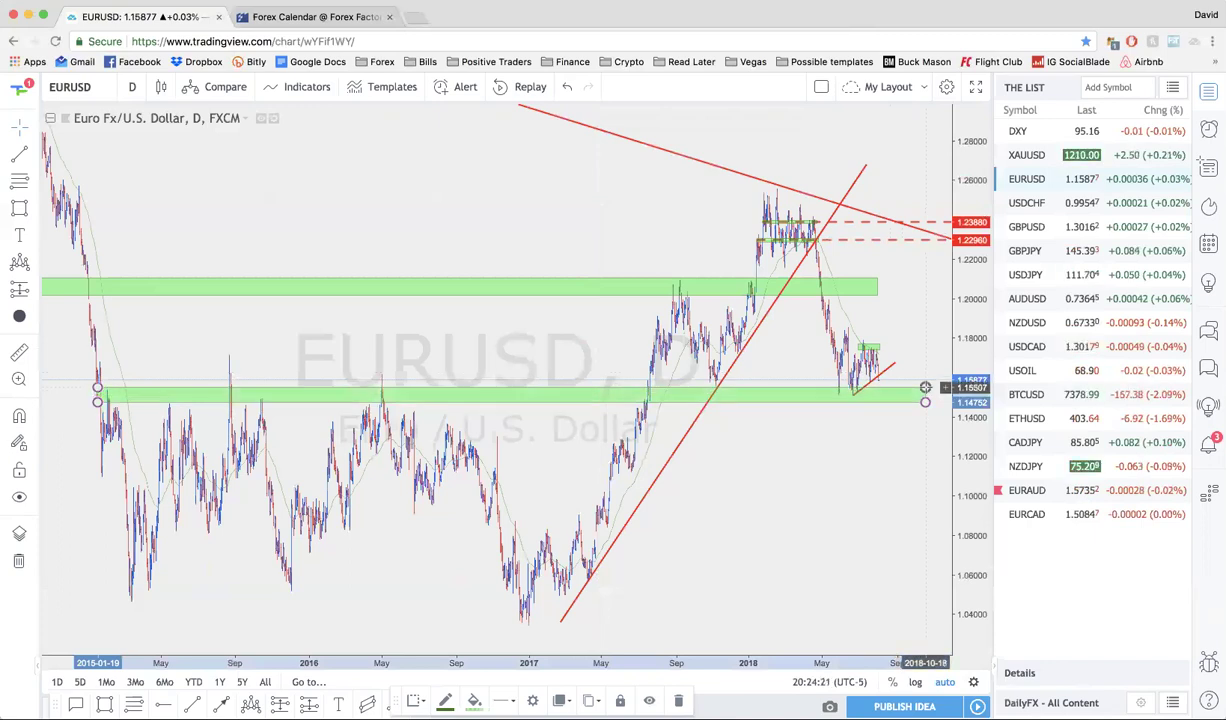
{"action": "scroll", "coordinate": [811, 413], "scroll_direction": "right", "scroll_amount": 2}
{"action": "scroll", "coordinate": [811, 413], "scroll_direction": "left", "scroll_amount": 3}
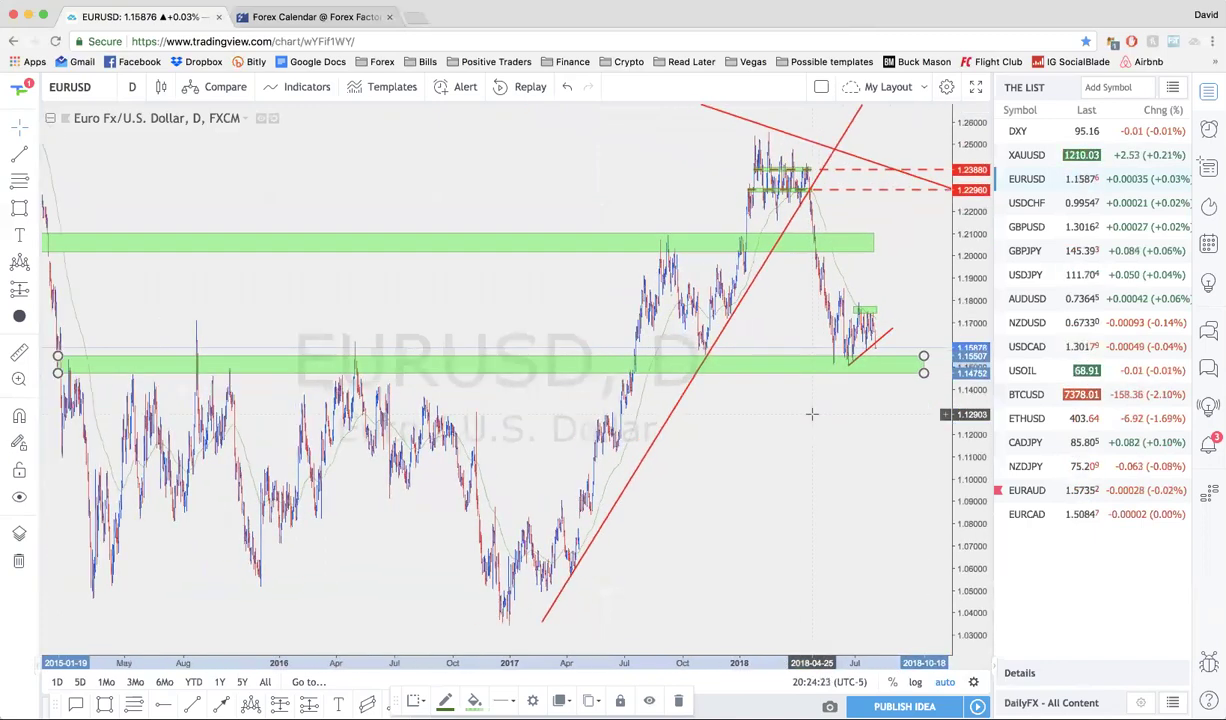
{"action": "left_click_drag", "start_coordinate": [931, 360], "coordinate": [931, 360]}
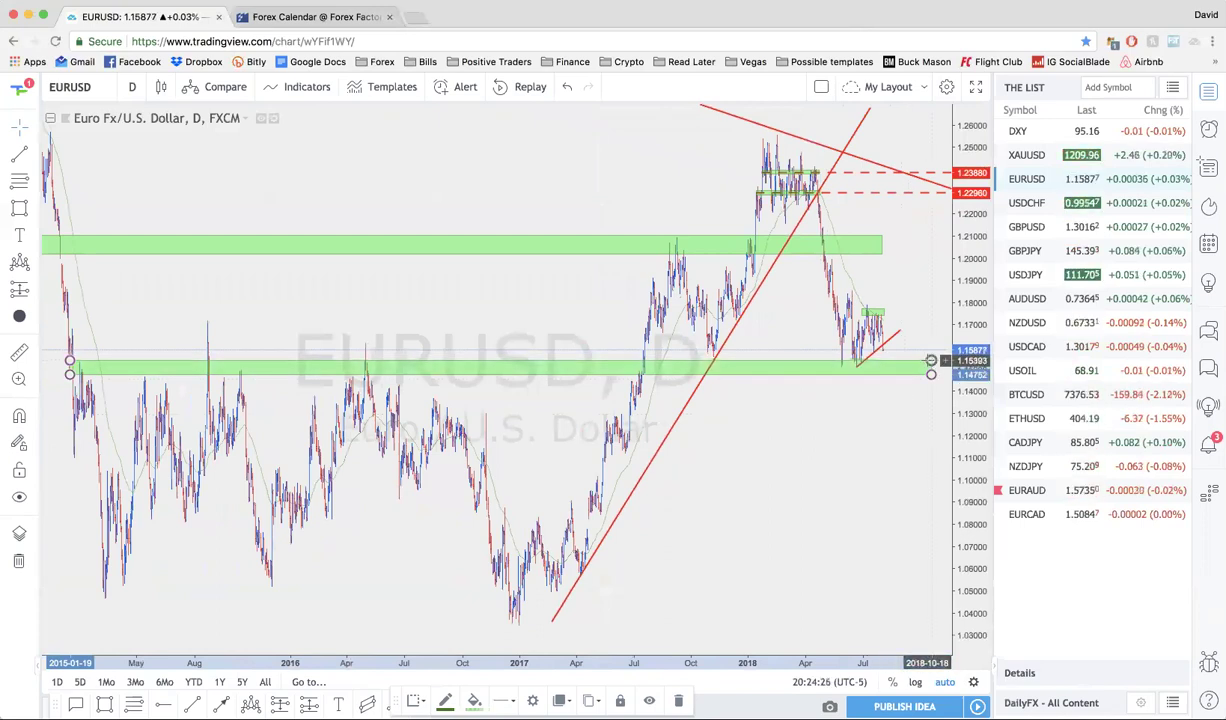
{"action": "right_click", "coordinate": [783, 364]}
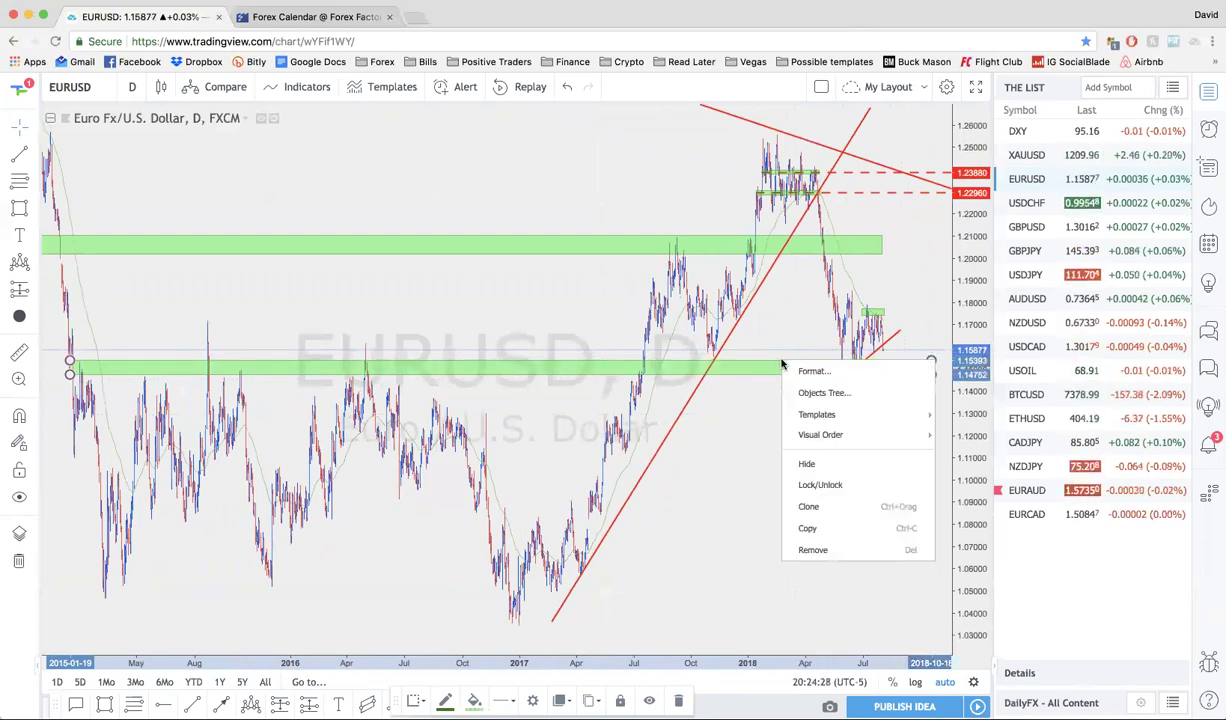
{"action": "left_click", "coordinate": [803, 484]}
Examine EURUSD's daily price action since 2016 relative to the adjusted support zone
{"action": "scroll", "coordinate": [803, 484], "scroll_direction": "up", "scroll_amount": 3}
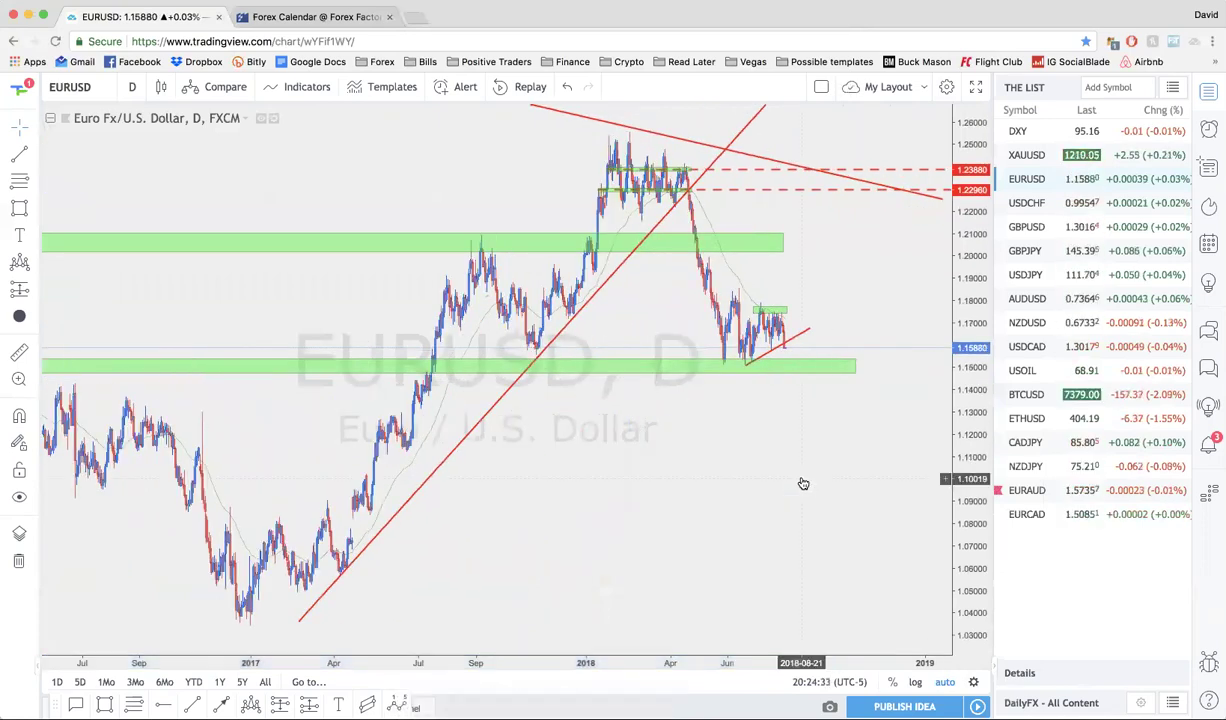
{"action": "scroll", "coordinate": [803, 484], "scroll_direction": "down", "scroll_amount": 3}
{"action": "scroll", "coordinate": [803, 484], "scroll_direction": "up", "scroll_amount": 5}
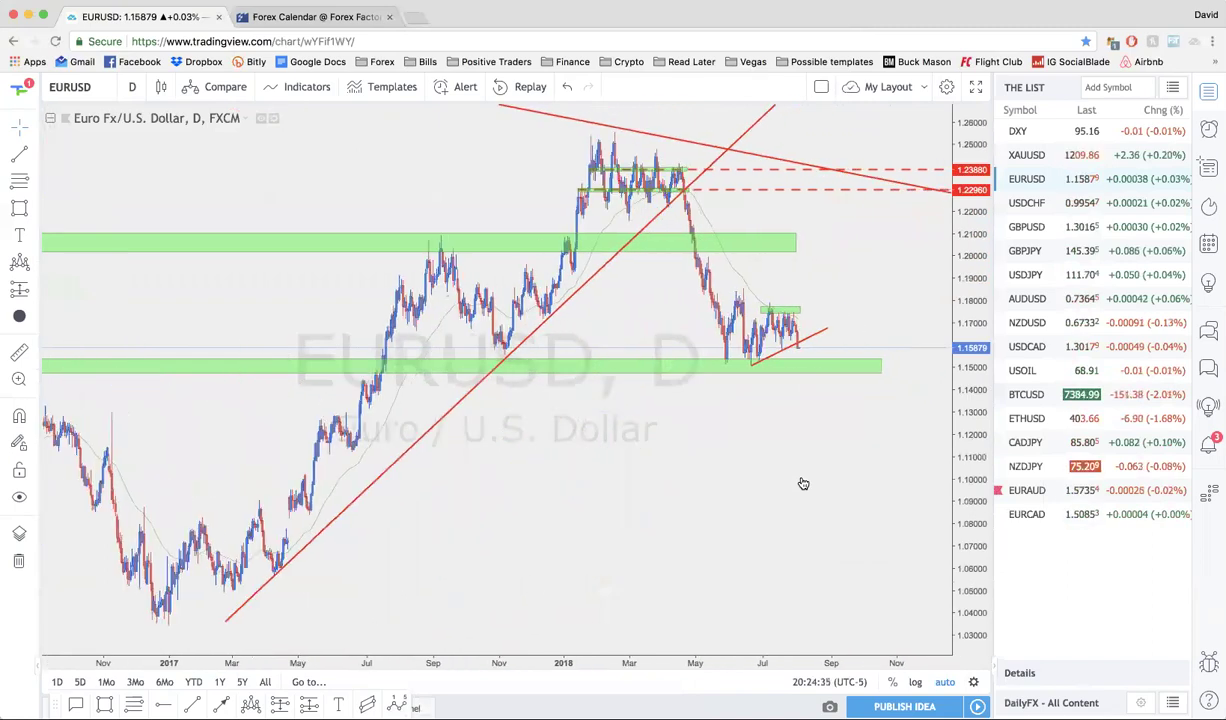
{"action": "scroll", "coordinate": [803, 484], "scroll_direction": "down", "scroll_amount": 3}
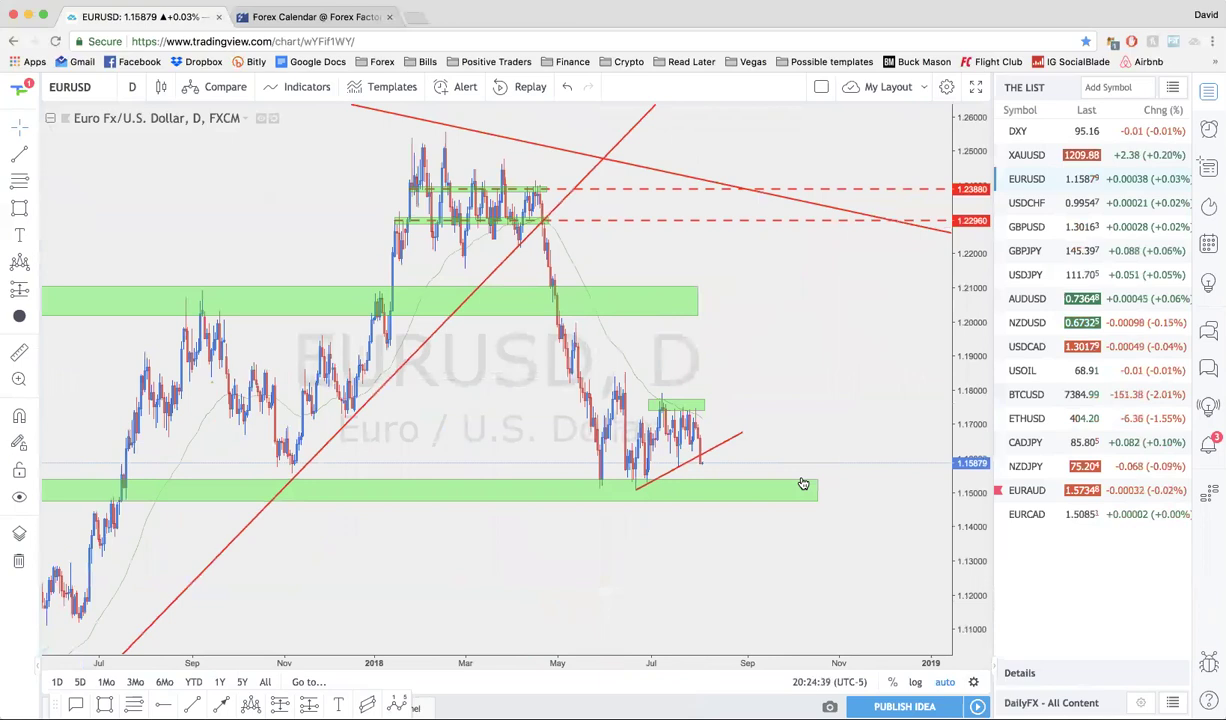
{"action": "scroll", "coordinate": [803, 484], "scroll_direction": "down", "scroll_amount": 2}
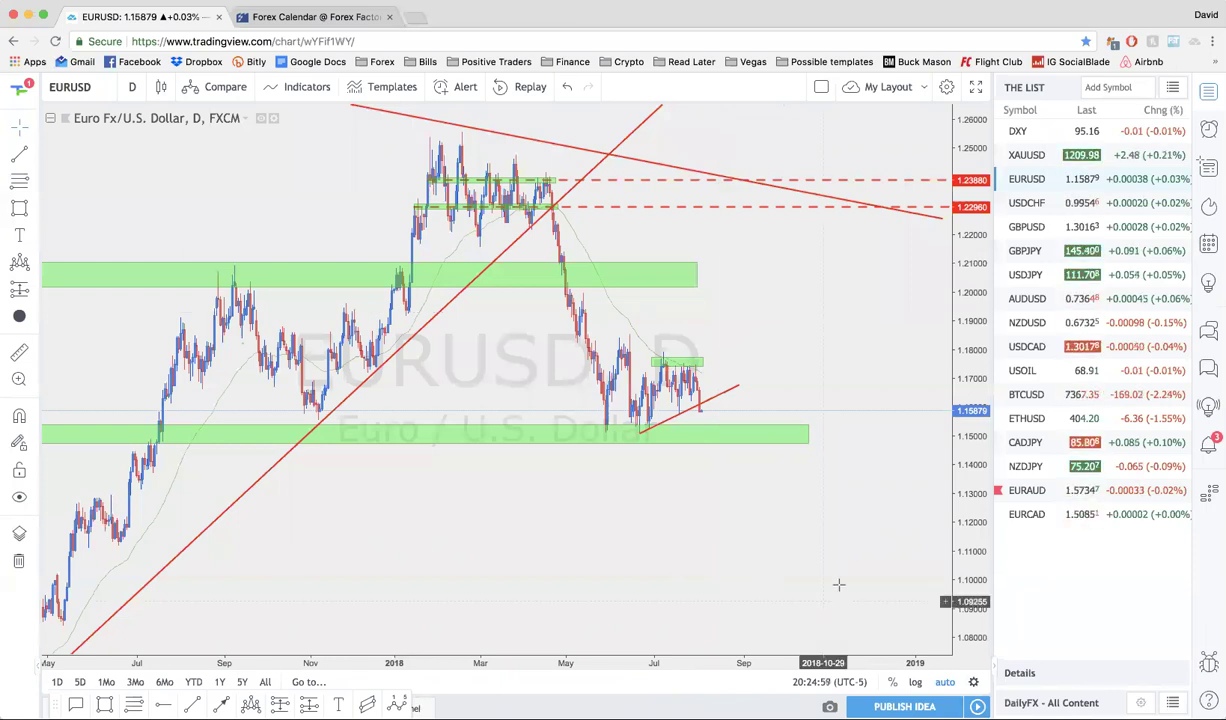
Examine the mid-2018 consolidation between the small resistance zone and the lower support zone on the EURUSD daily chart
{"action": "scroll", "coordinate": [706, 463], "scroll_direction": "up", "scroll_amount": 2}
{"action": "scroll", "coordinate": [706, 463], "scroll_direction": "down", "scroll_amount": 3}
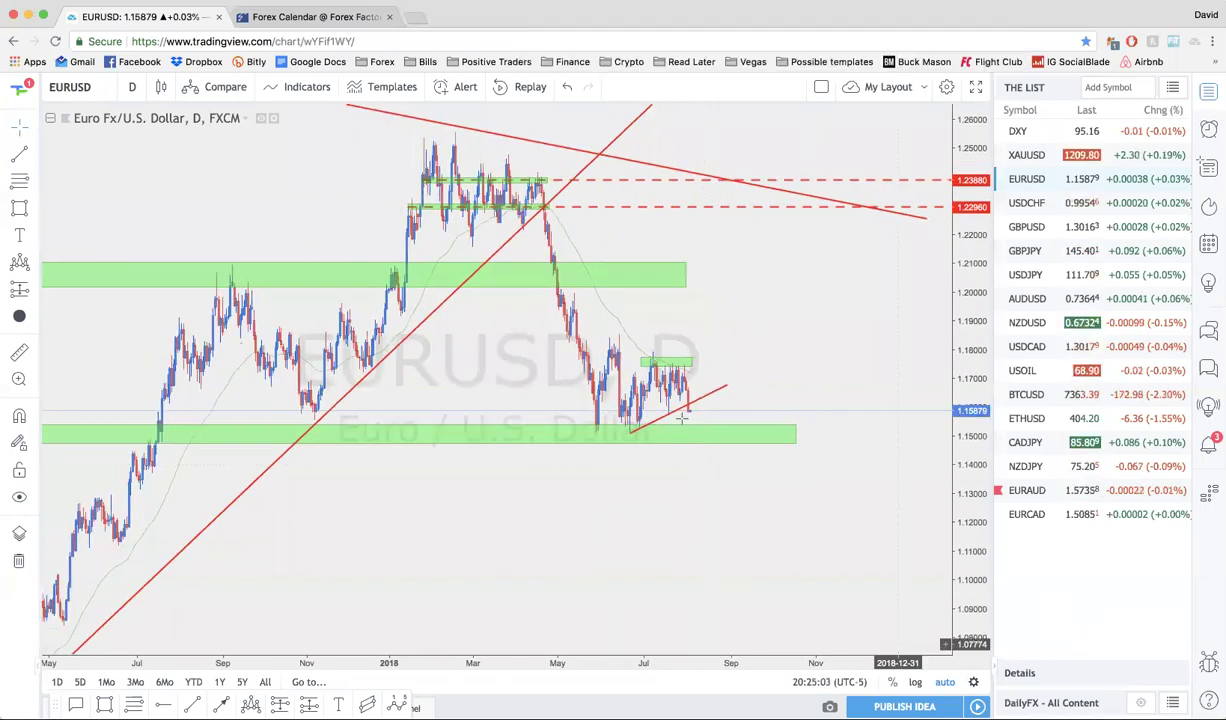
{"action": "scroll", "coordinate": [681, 418], "scroll_direction": "down", "scroll_amount": 2}
{"action": "scroll", "coordinate": [681, 418], "scroll_direction": "up", "scroll_amount": 1}
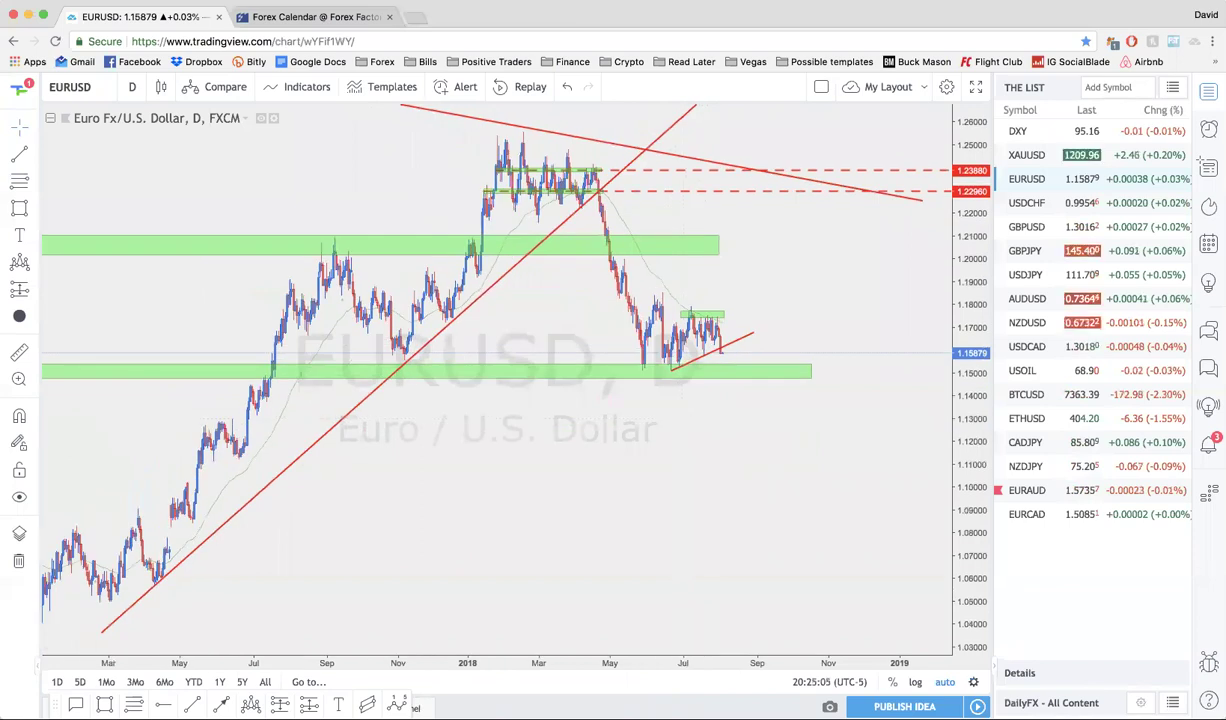
{"action": "scroll", "coordinate": [708, 448], "scroll_direction": "up", "scroll_amount": 2}
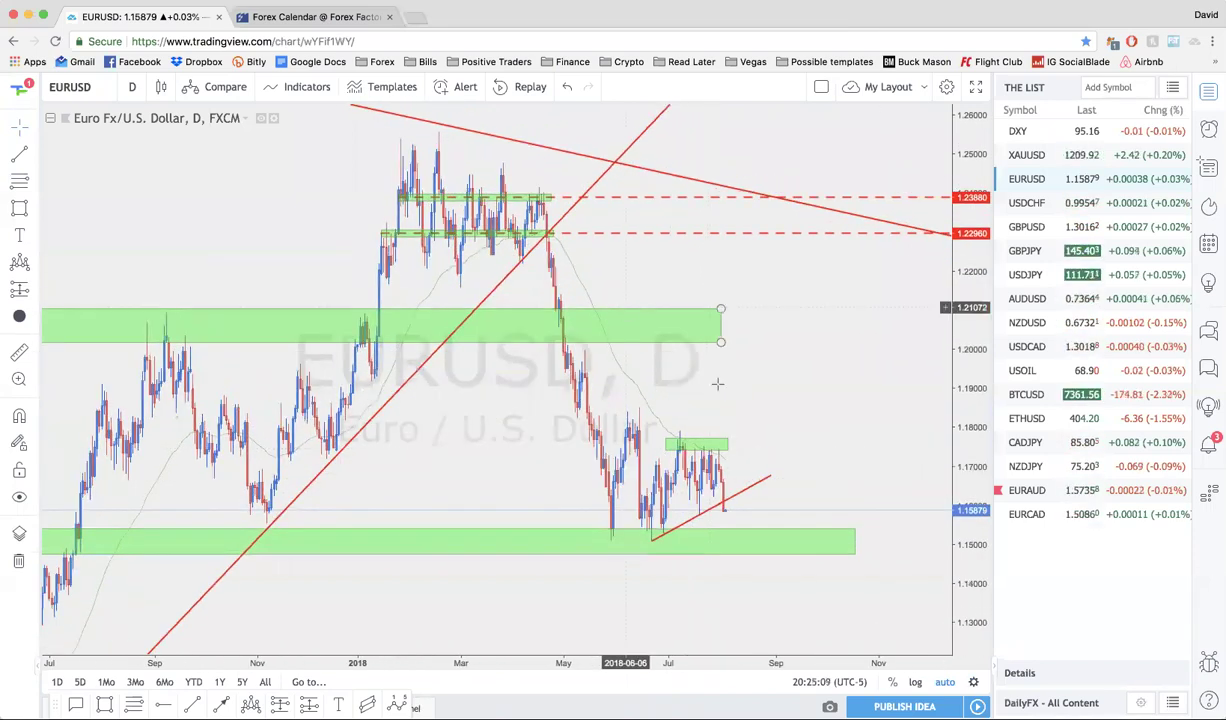
{"action": "scroll", "coordinate": [717, 383], "scroll_direction": "down", "scroll_amount": 3}
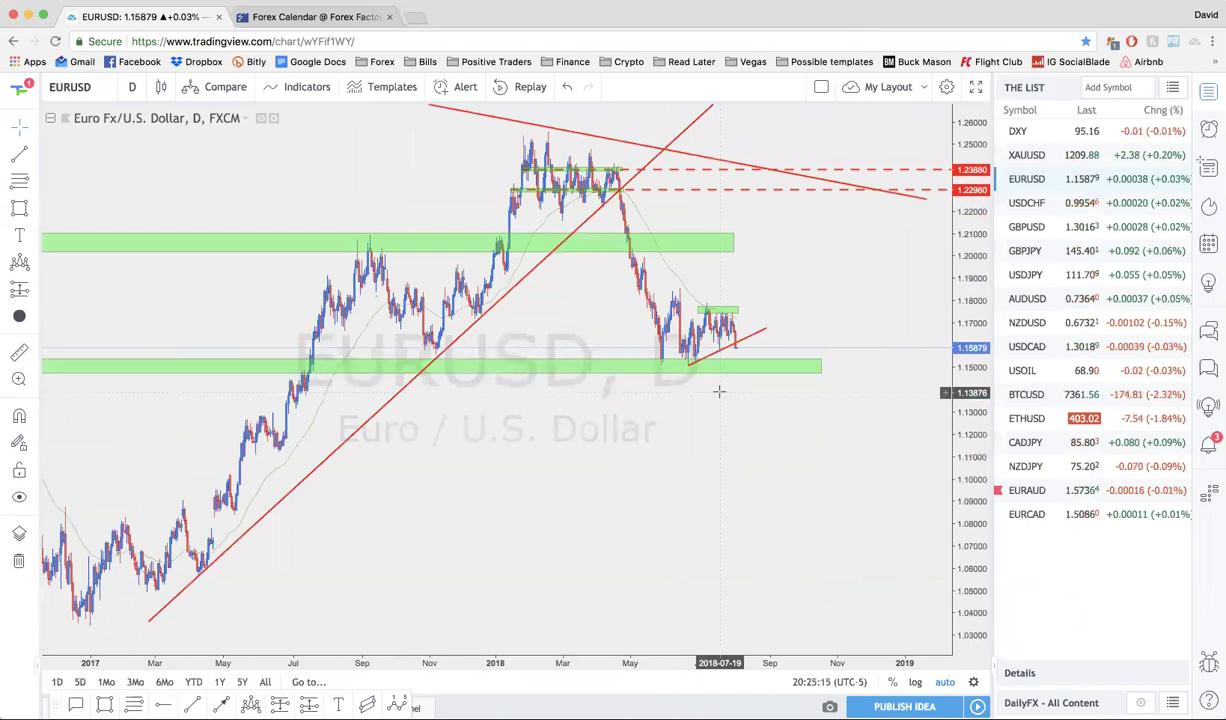
{"action": "scroll", "coordinate": [718, 391], "scroll_direction": "up", "scroll_amount": 2}
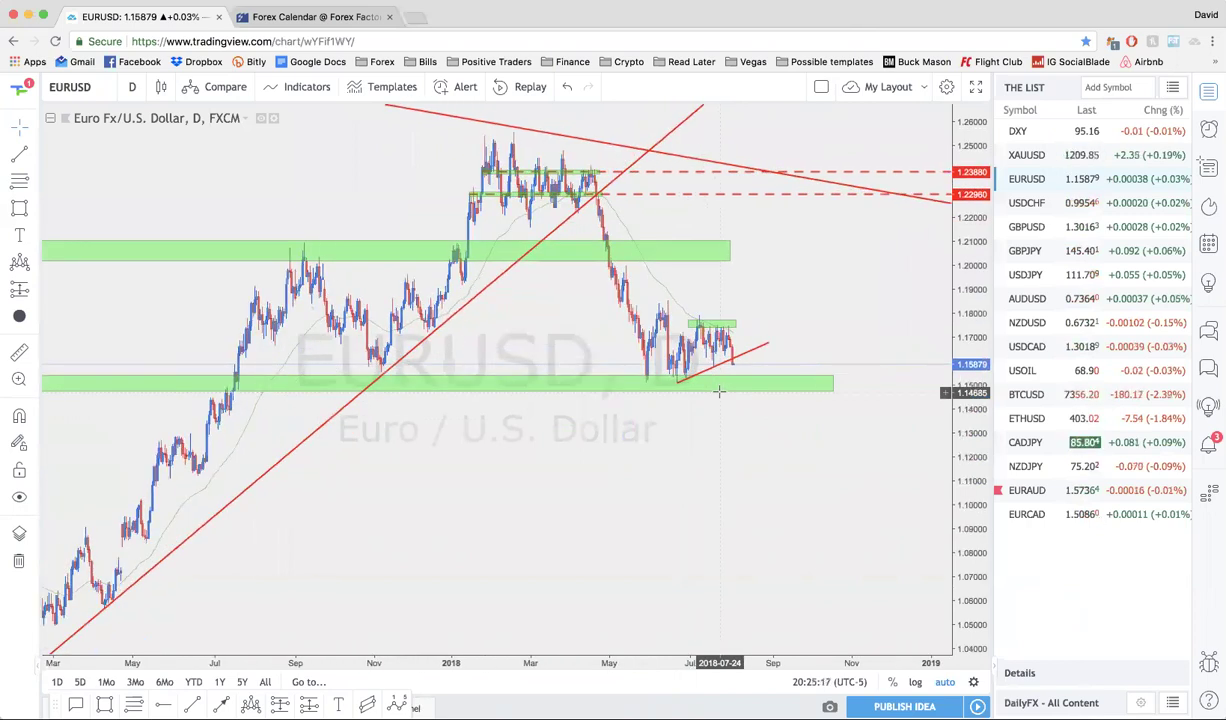
{"action": "scroll", "coordinate": [718, 391], "scroll_direction": "up", "scroll_amount": 3}
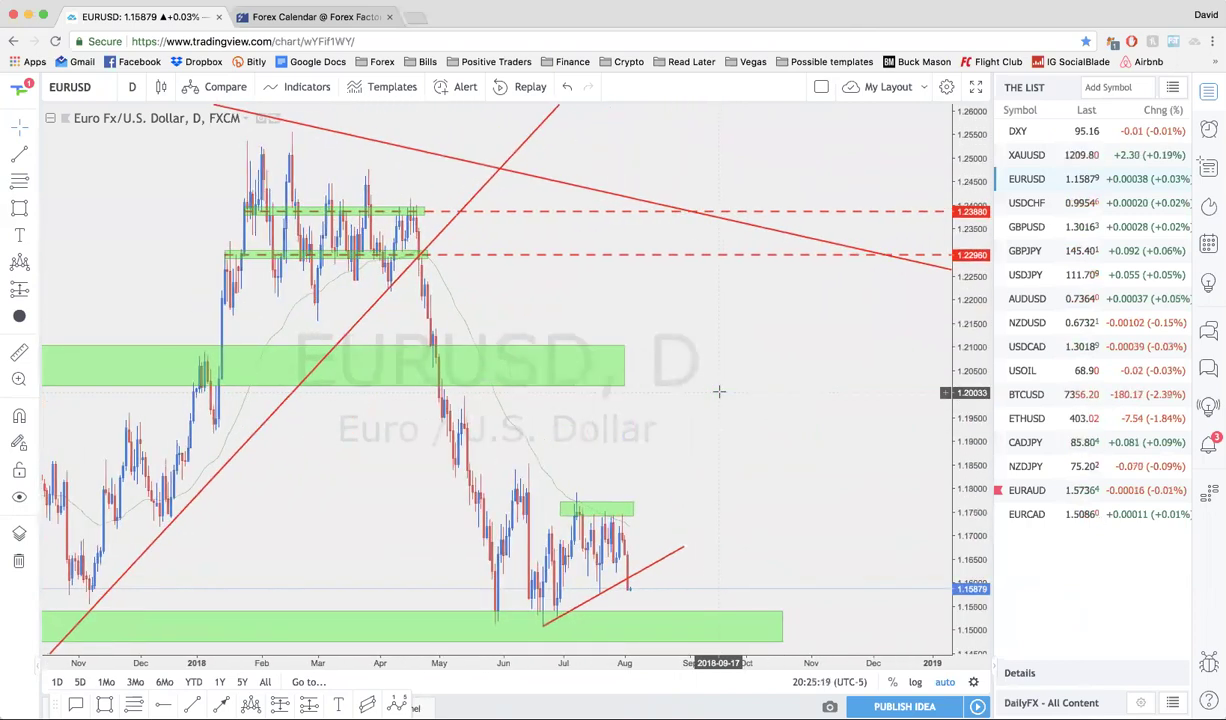
{"action": "scroll", "coordinate": [718, 391], "scroll_direction": "down", "scroll_amount": 4}
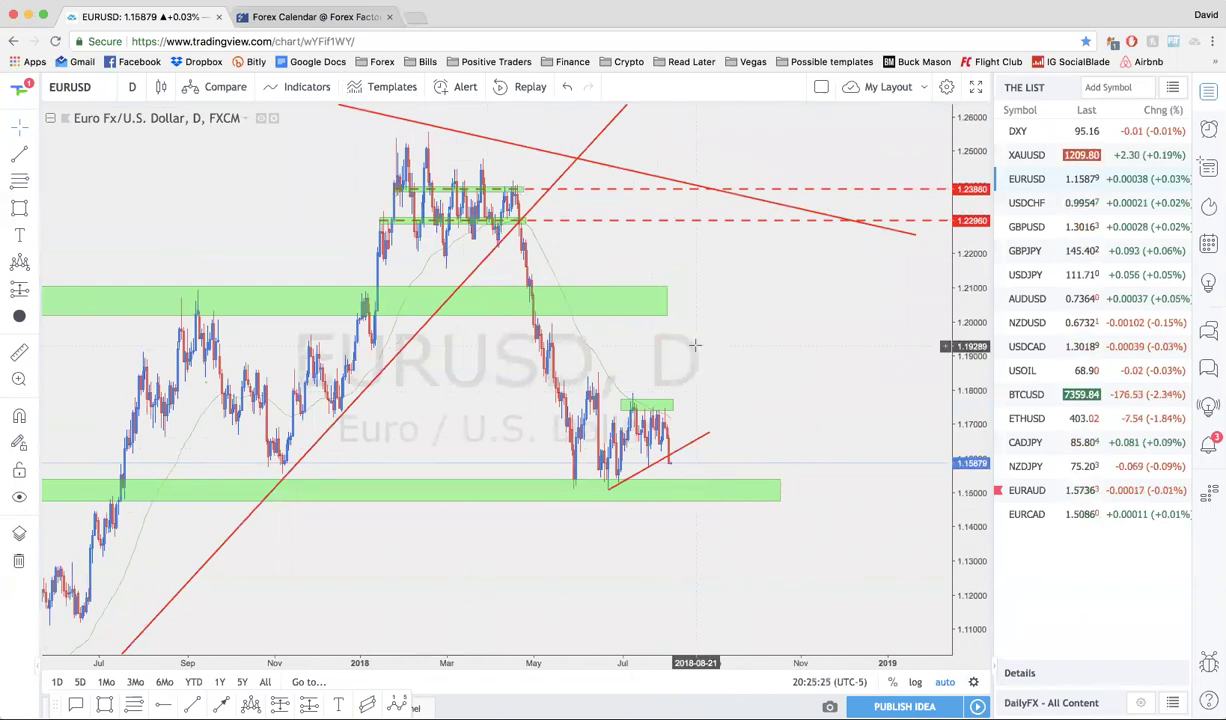
{"action": "scroll", "coordinate": [695, 345], "scroll_direction": "down", "scroll_amount": 3}
{"action": "scroll", "coordinate": [695, 345], "scroll_direction": "up", "scroll_amount": 3}
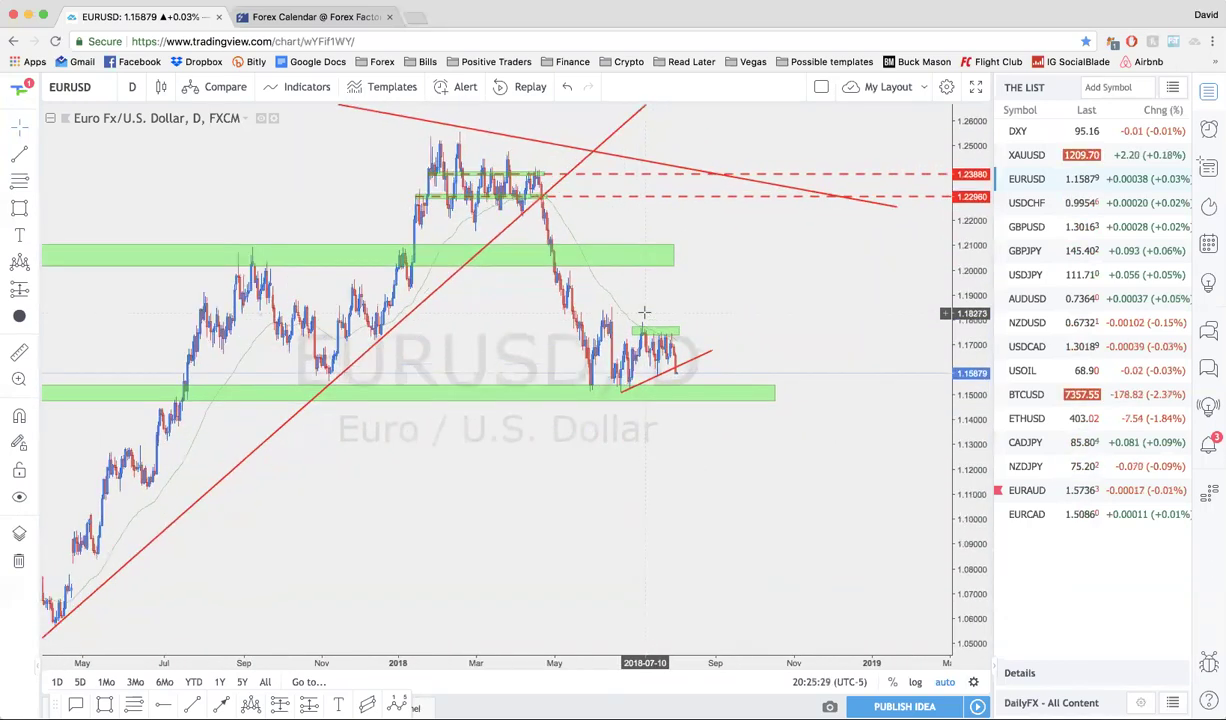
Draw a slightly descending trend line from the November 2017 low at about 1.15565 along the mid-2018 lows, extending past the support zone
{"action": "scroll", "coordinate": [644, 313], "scroll_direction": "up", "scroll_amount": 2}
{"action": "scroll", "coordinate": [644, 313], "scroll_direction": "up", "scroll_amount": 2}
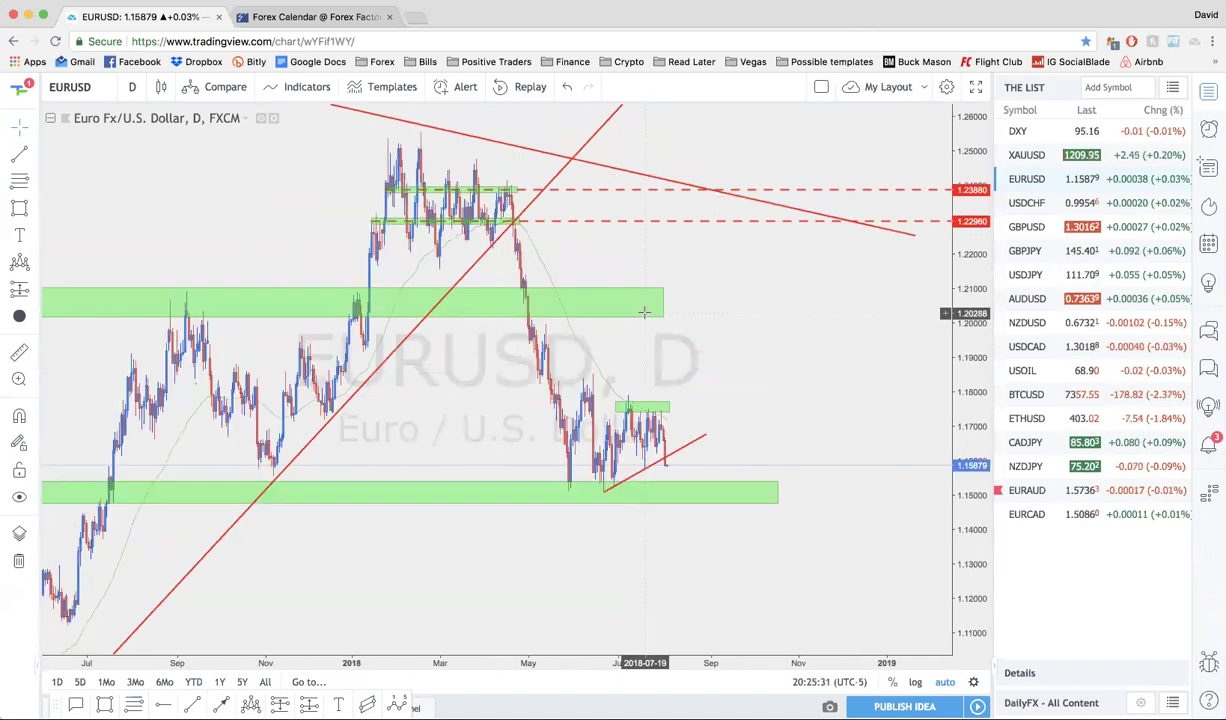
{"action": "scroll", "coordinate": [644, 313], "scroll_direction": "down", "scroll_amount": 4}
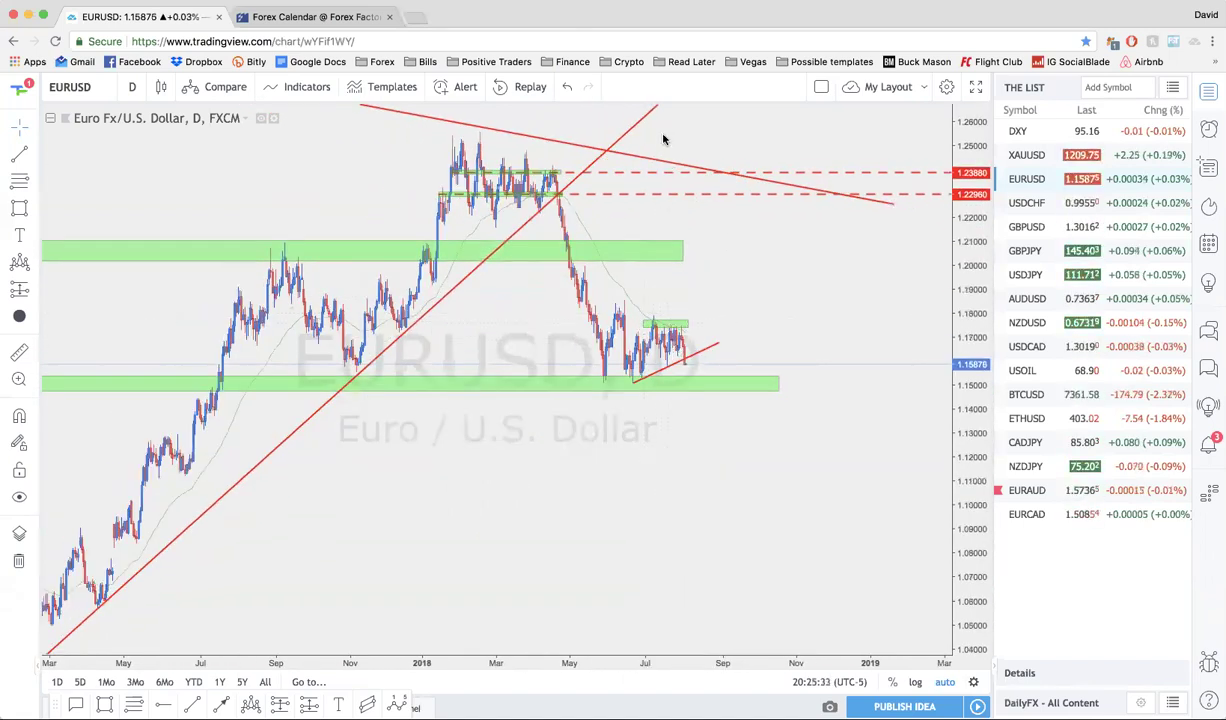
{"action": "left_click", "coordinate": [18, 153]}
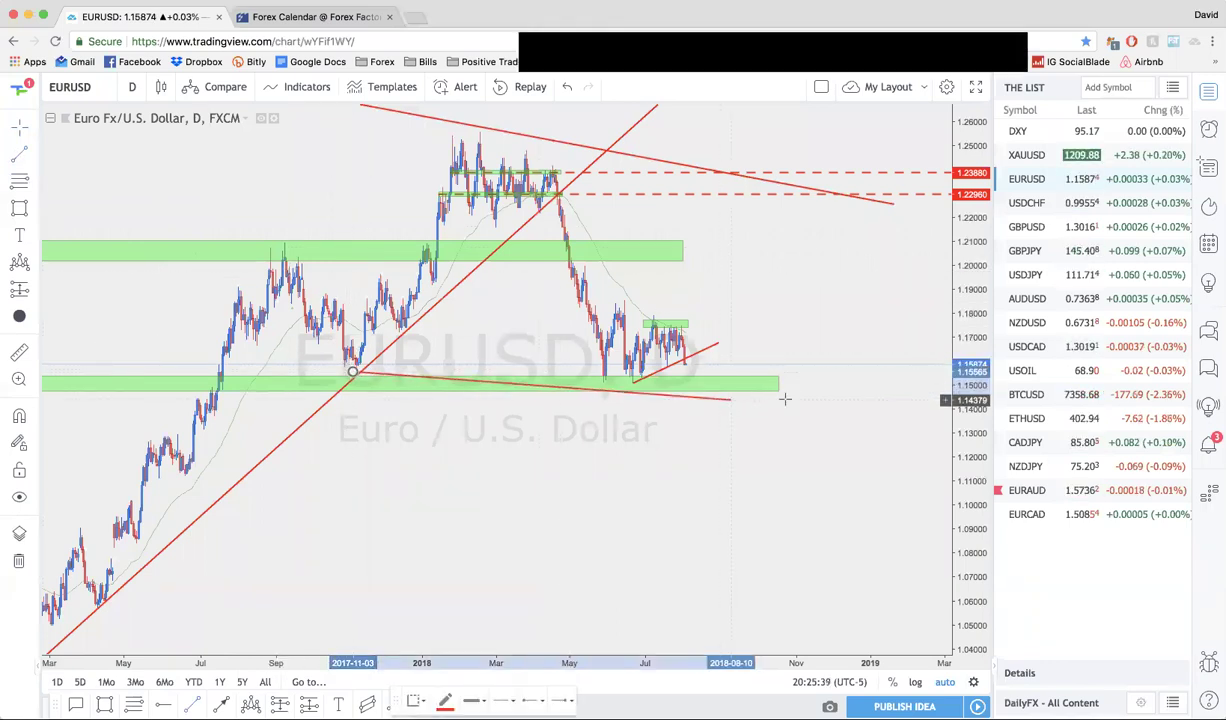
{"action": "left_click", "coordinate": [838, 390]}
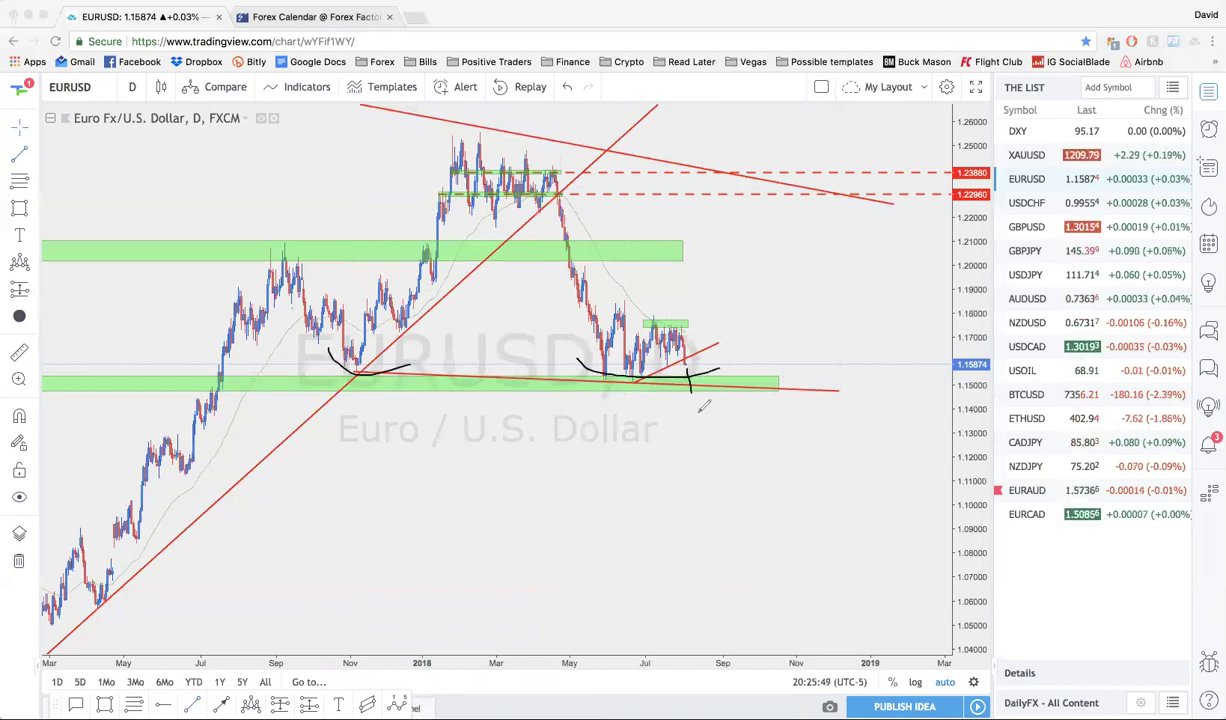
Sketch a circled bearish break-and-retest path below EURUSD's lower support zone, clear the drawings, and recheck the recent daily candles
{"action": "left_click_drag", "start_coordinate": [703, 407], "coordinate": [705, 411]}
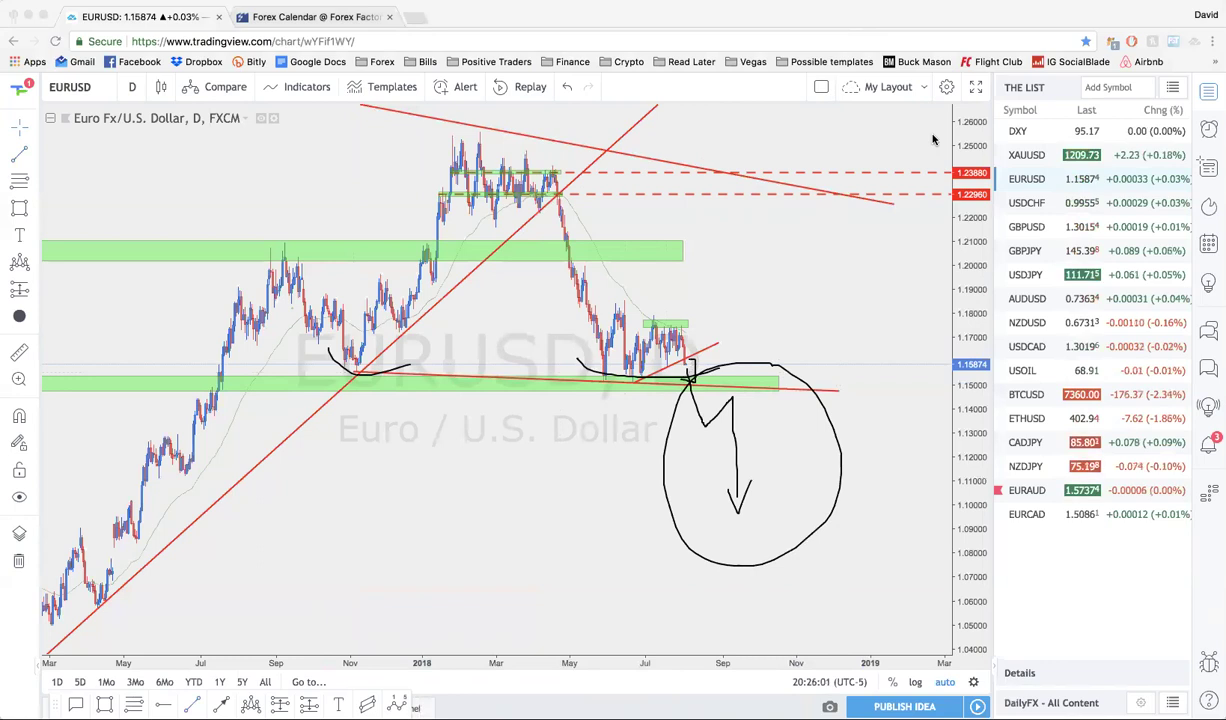
{"action": "key", "text": "ctrl+z"}
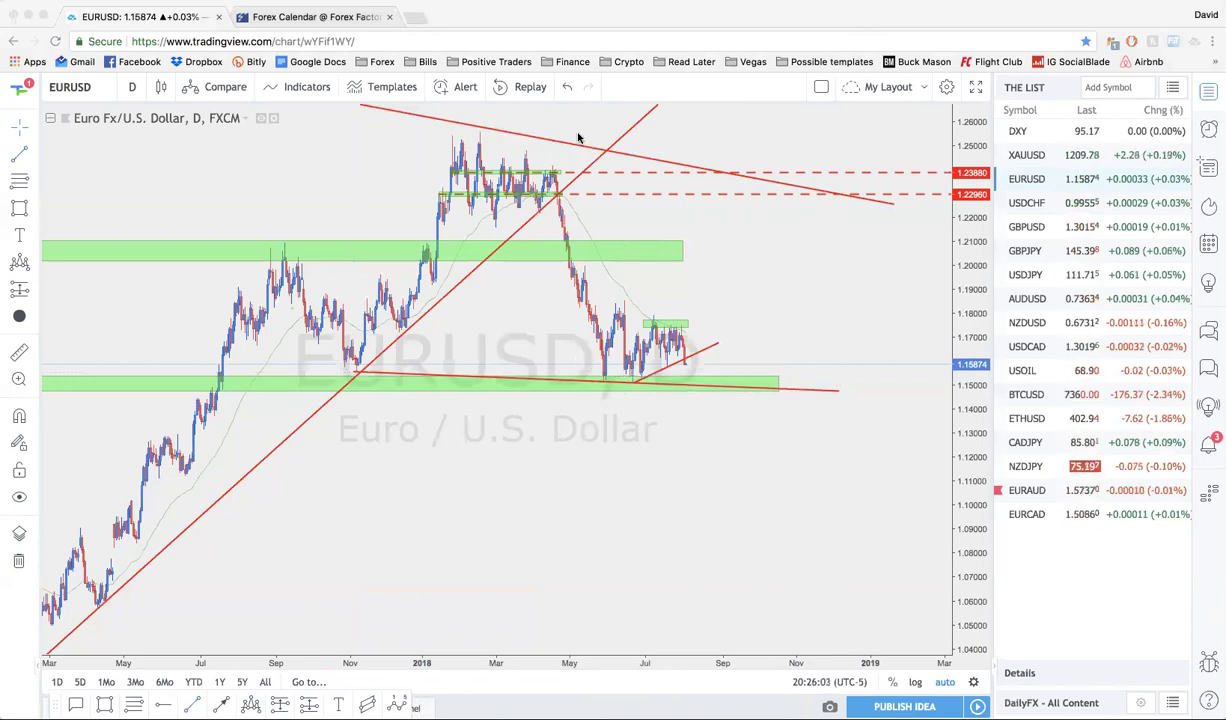
{"action": "scroll", "coordinate": [590, 320], "scroll_direction": "up", "scroll_amount": 1}
{"action": "scroll", "coordinate": [590, 320], "scroll_direction": "up", "scroll_amount": 10}
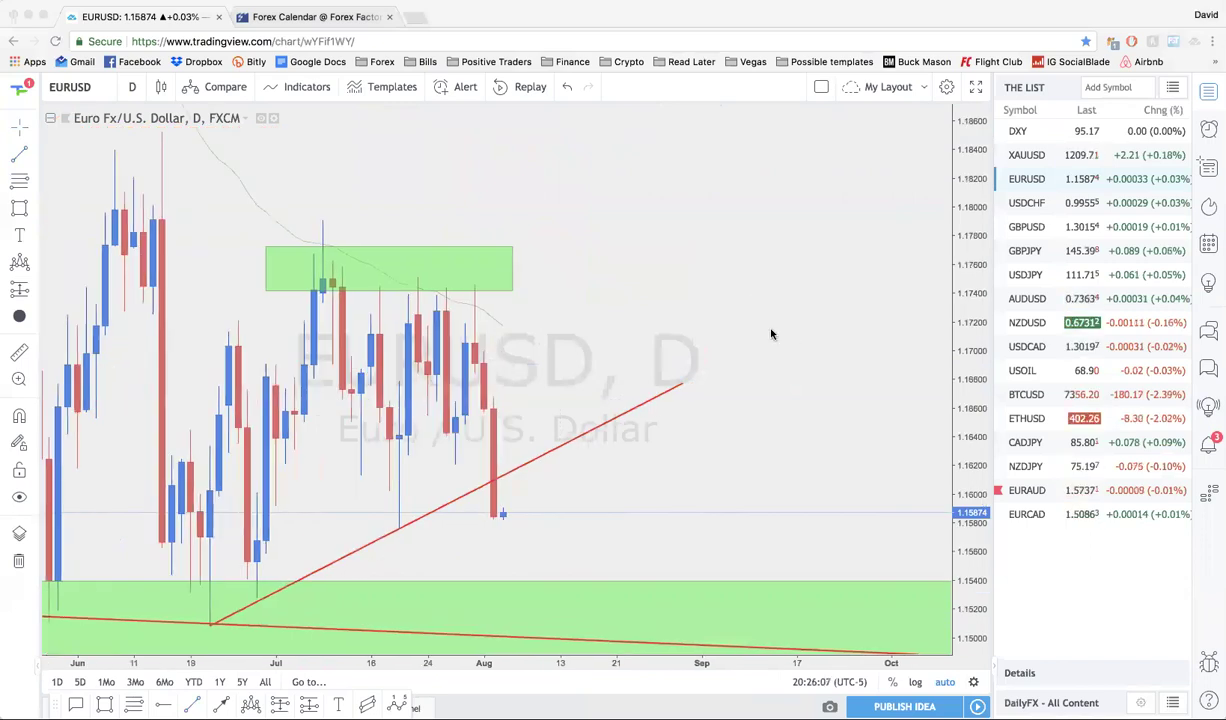
{"action": "scroll", "coordinate": [772, 334], "scroll_direction": "down", "scroll_amount": 5}
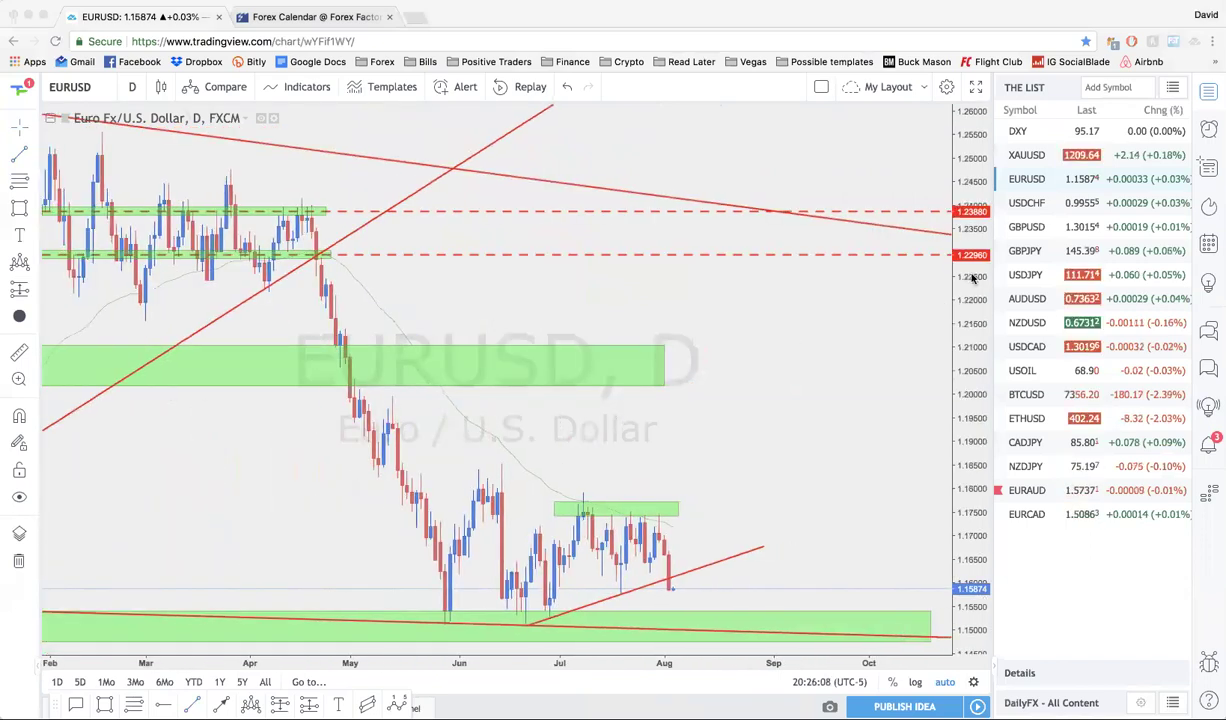
Open the USDCHF daily chart and examine price since 2017 against the green resistance zone and the rising trend line
{"action": "left_click", "coordinate": [1040, 203]}
{"action": "scroll", "coordinate": [792, 226], "scroll_direction": "down", "scroll_amount": 8}
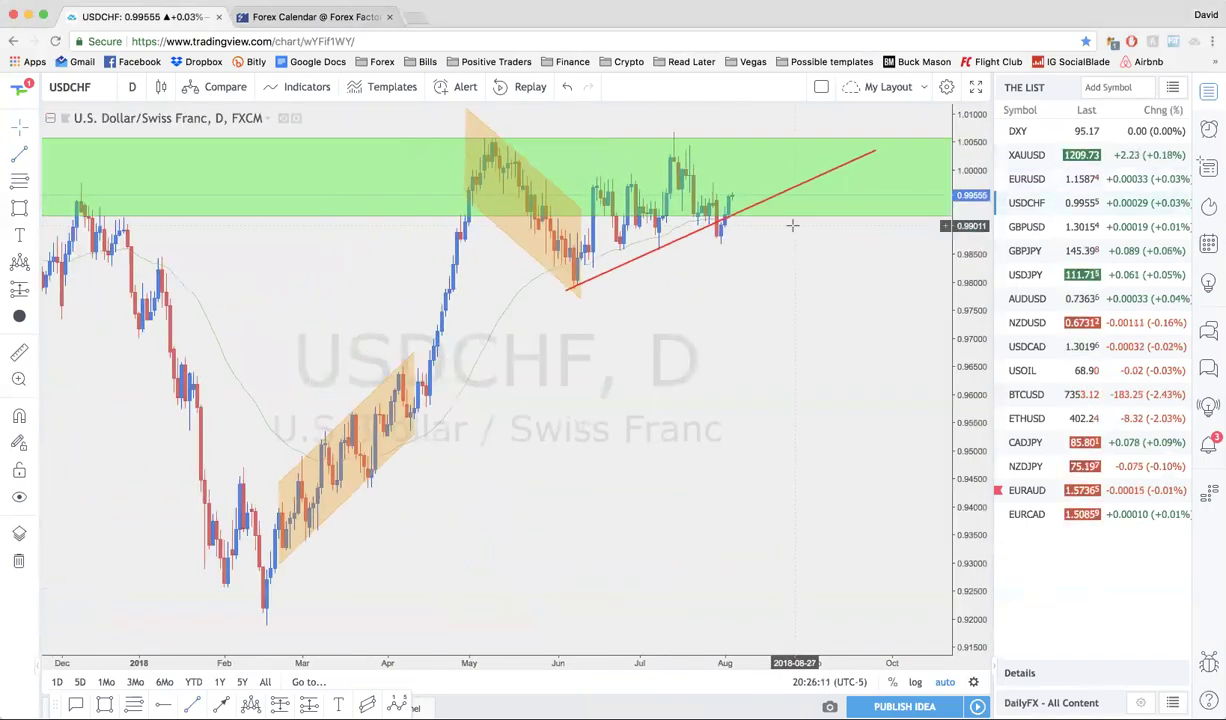
{"action": "scroll", "coordinate": [793, 228], "scroll_direction": "right", "scroll_amount": 5}
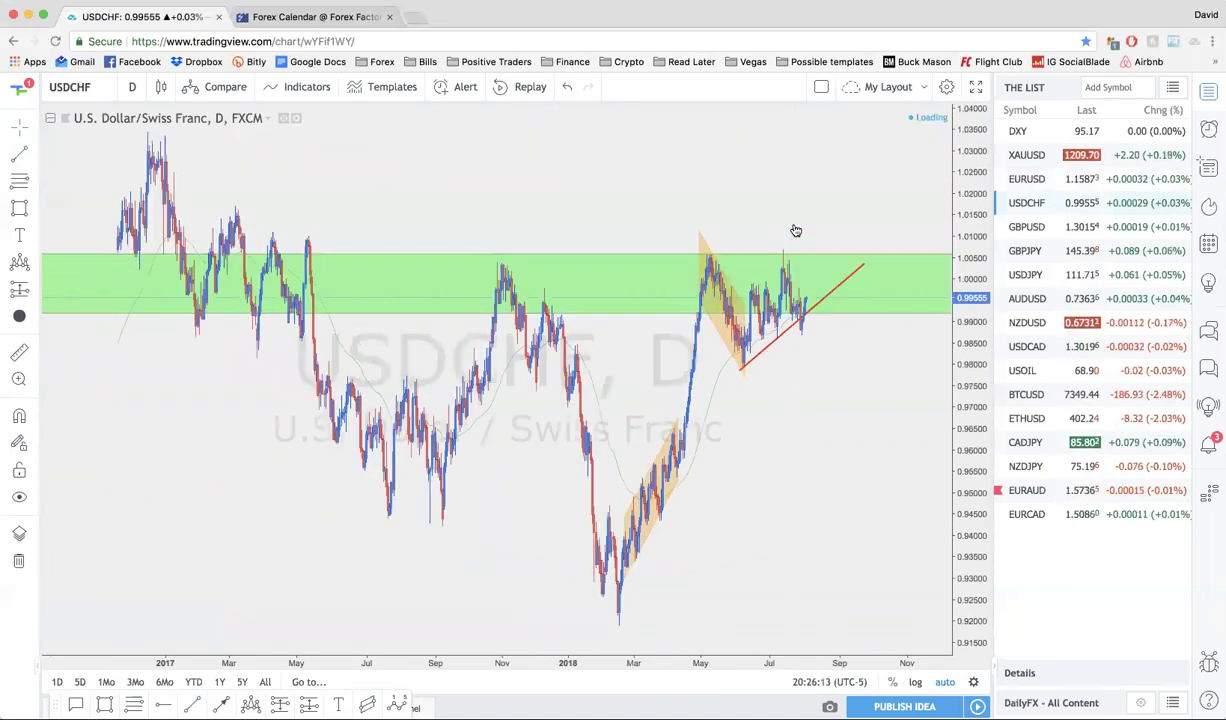
{"action": "scroll", "coordinate": [795, 231], "scroll_direction": "down", "scroll_amount": 4}
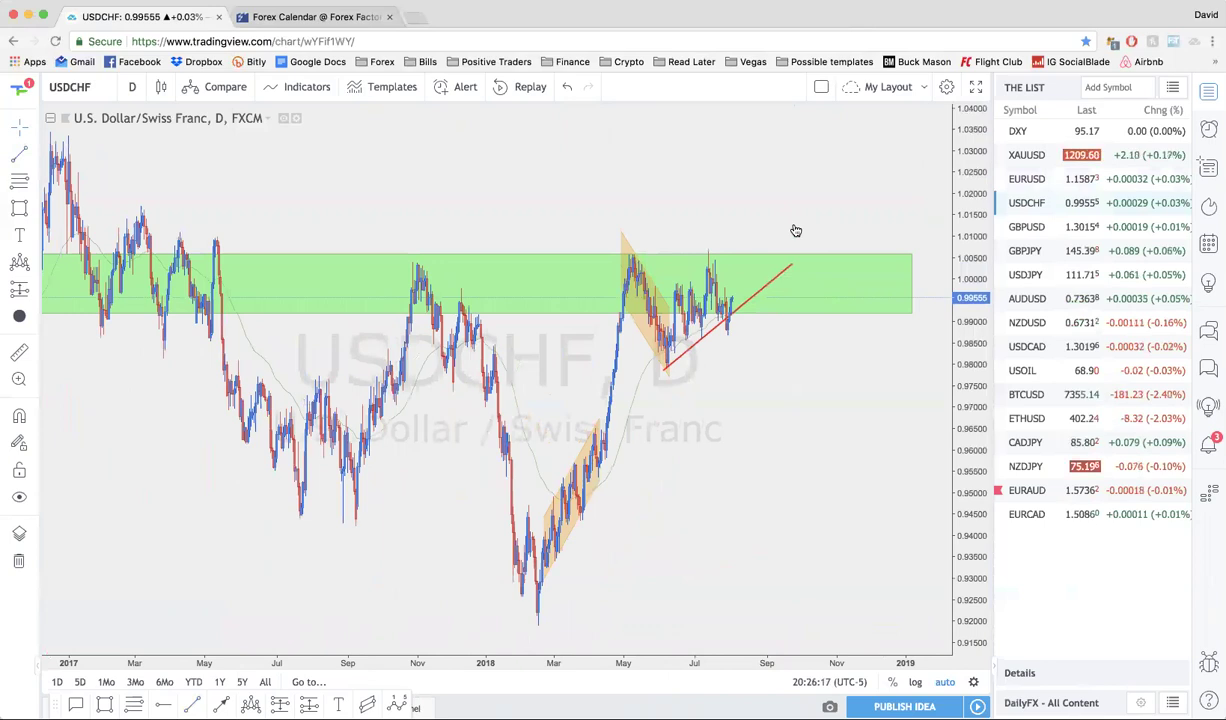
{"action": "scroll", "coordinate": [795, 231], "scroll_direction": "up", "scroll_amount": 5}
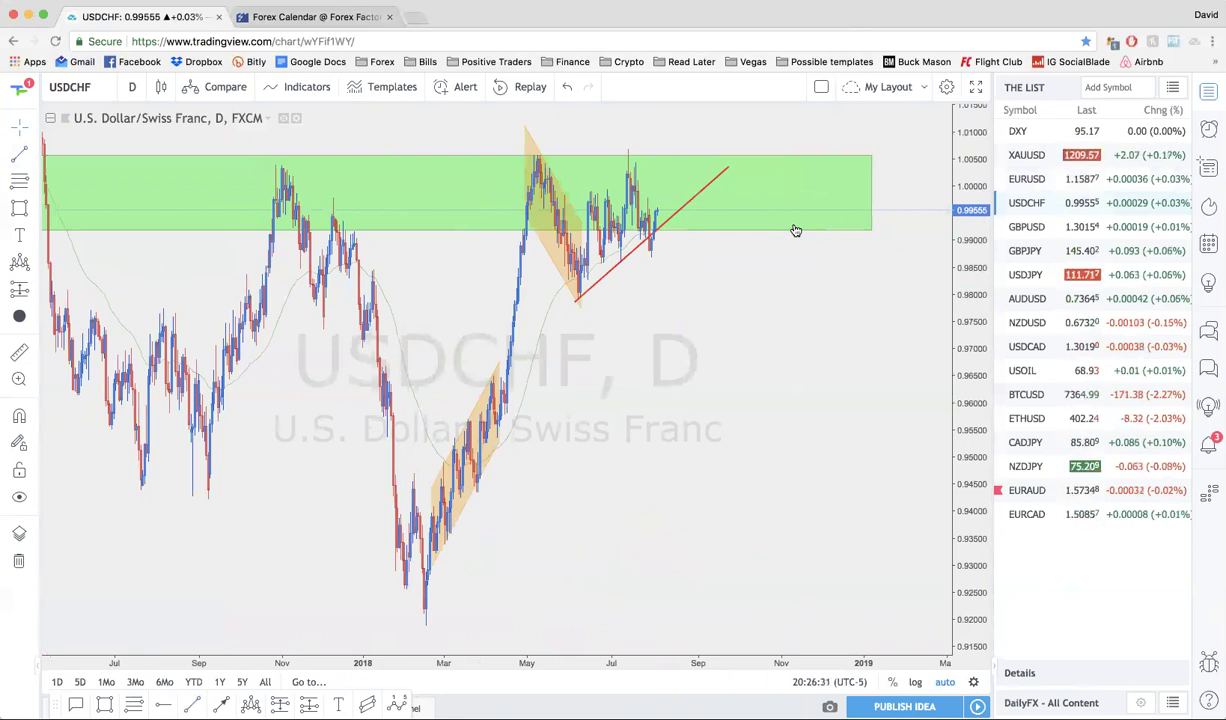
{"action": "scroll", "coordinate": [795, 230], "scroll_direction": "down", "scroll_amount": 2}
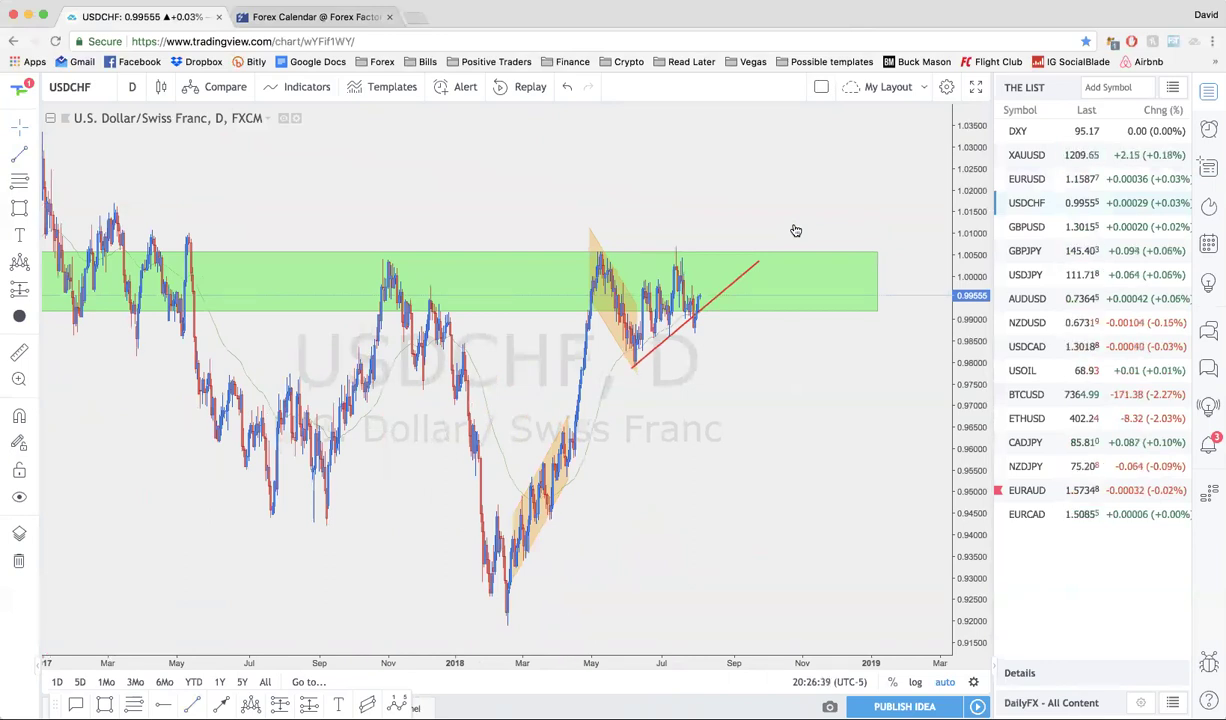
{"action": "scroll", "coordinate": [796, 231], "scroll_direction": "up", "scroll_amount": 3}
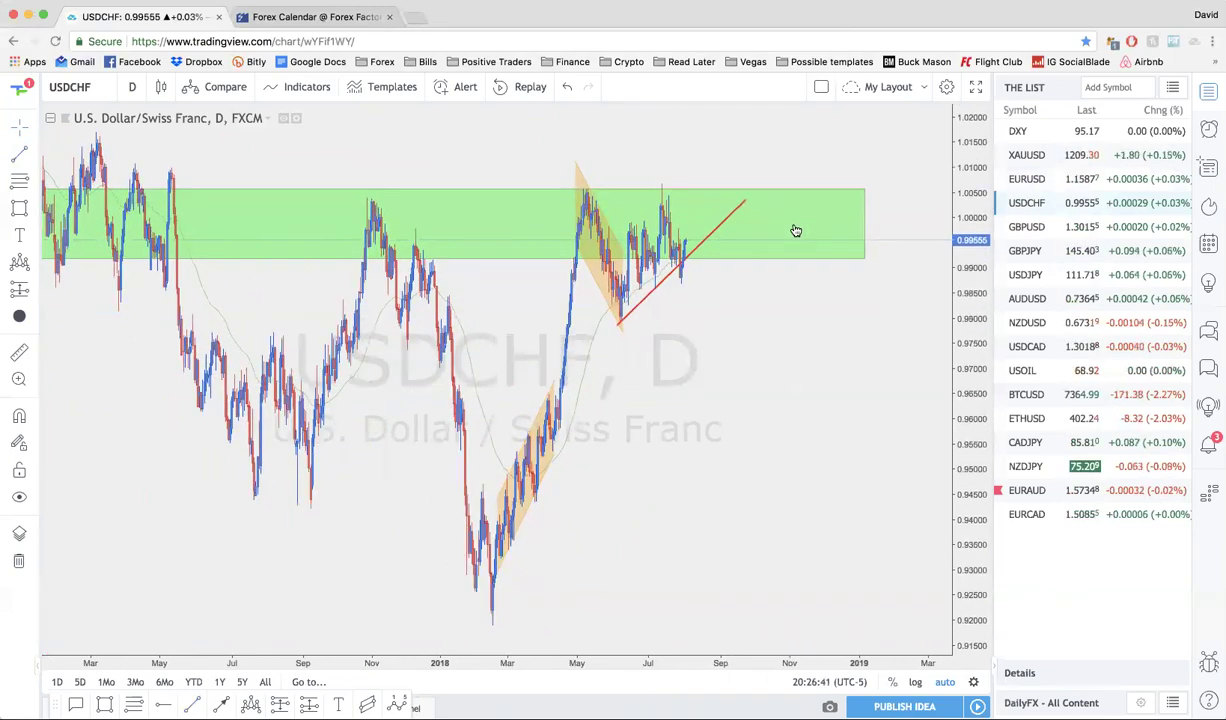
{"action": "scroll", "coordinate": [796, 231], "scroll_direction": "up", "scroll_amount": 3}
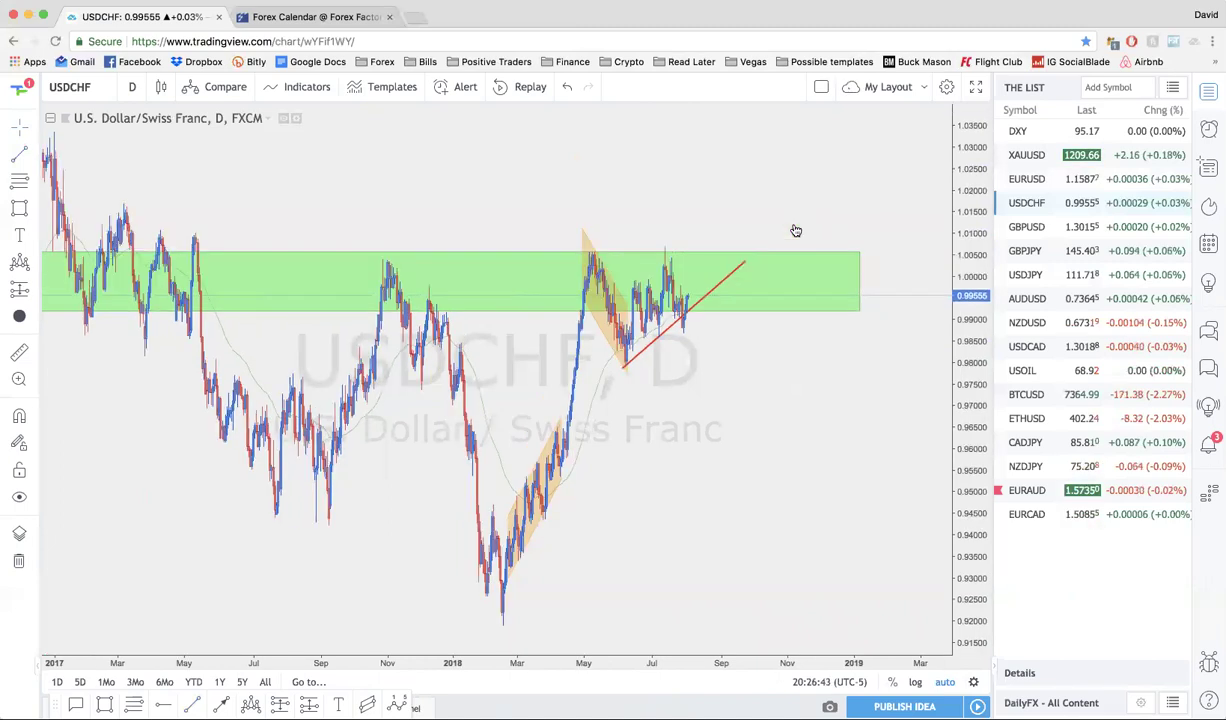
{"action": "scroll", "coordinate": [796, 231], "scroll_direction": "up", "scroll_amount": 4}
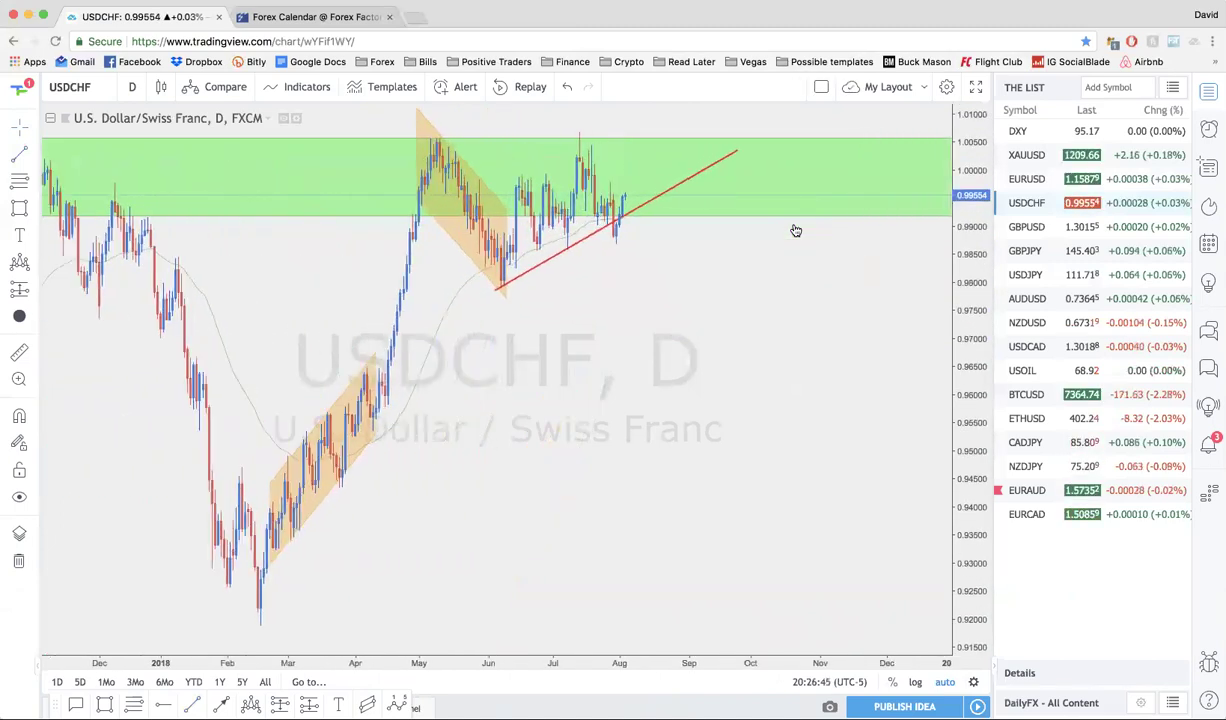
{"action": "scroll", "coordinate": [796, 231], "scroll_direction": "down", "scroll_amount": 3}
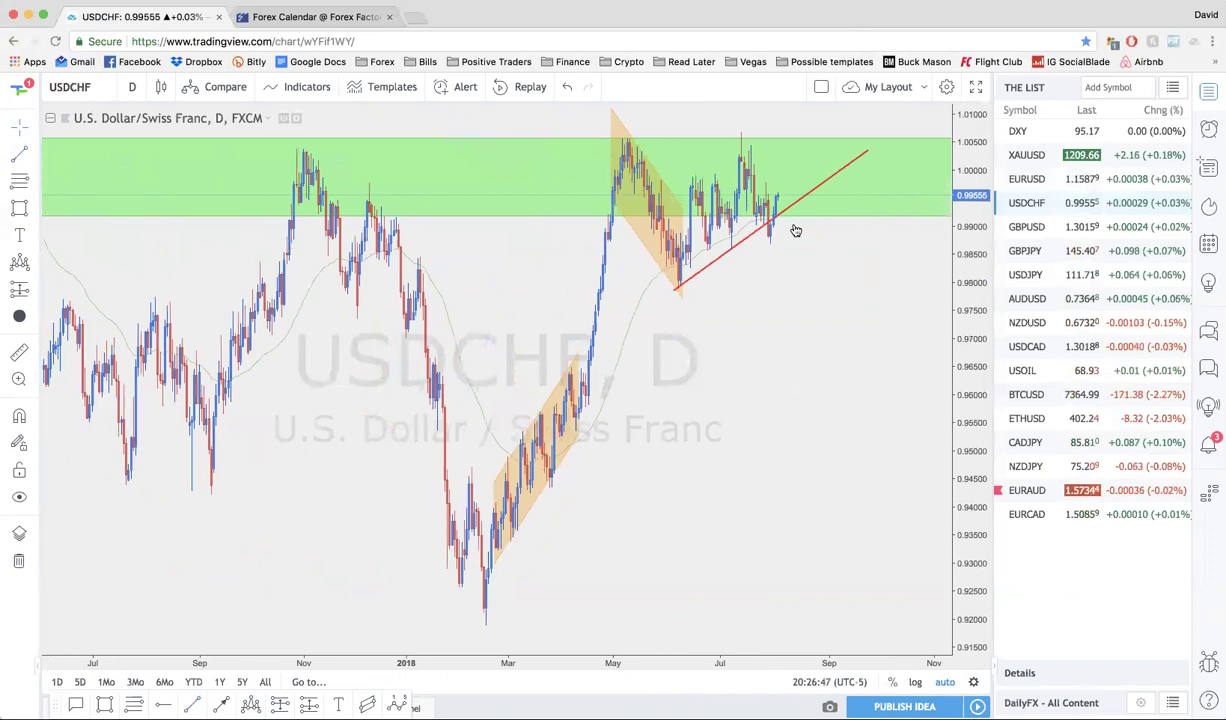
{"action": "scroll", "coordinate": [796, 231], "scroll_direction": "down", "scroll_amount": 4}
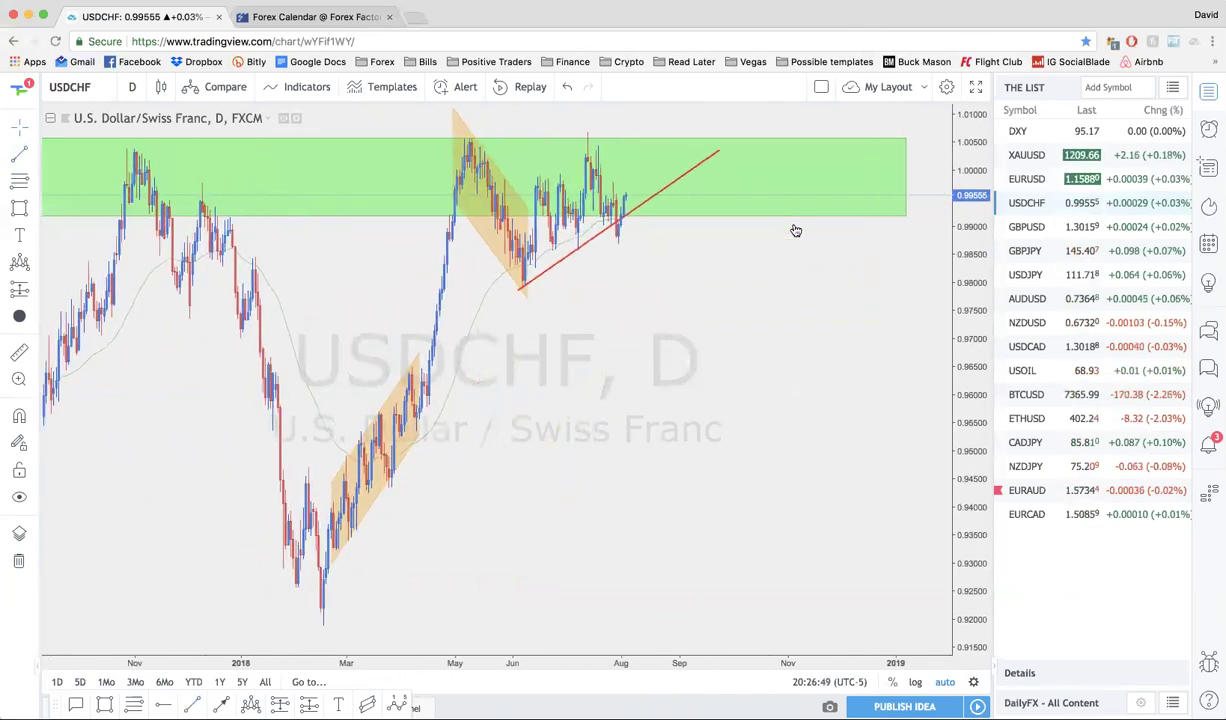
{"action": "scroll", "coordinate": [796, 231], "scroll_direction": "down", "scroll_amount": 2}
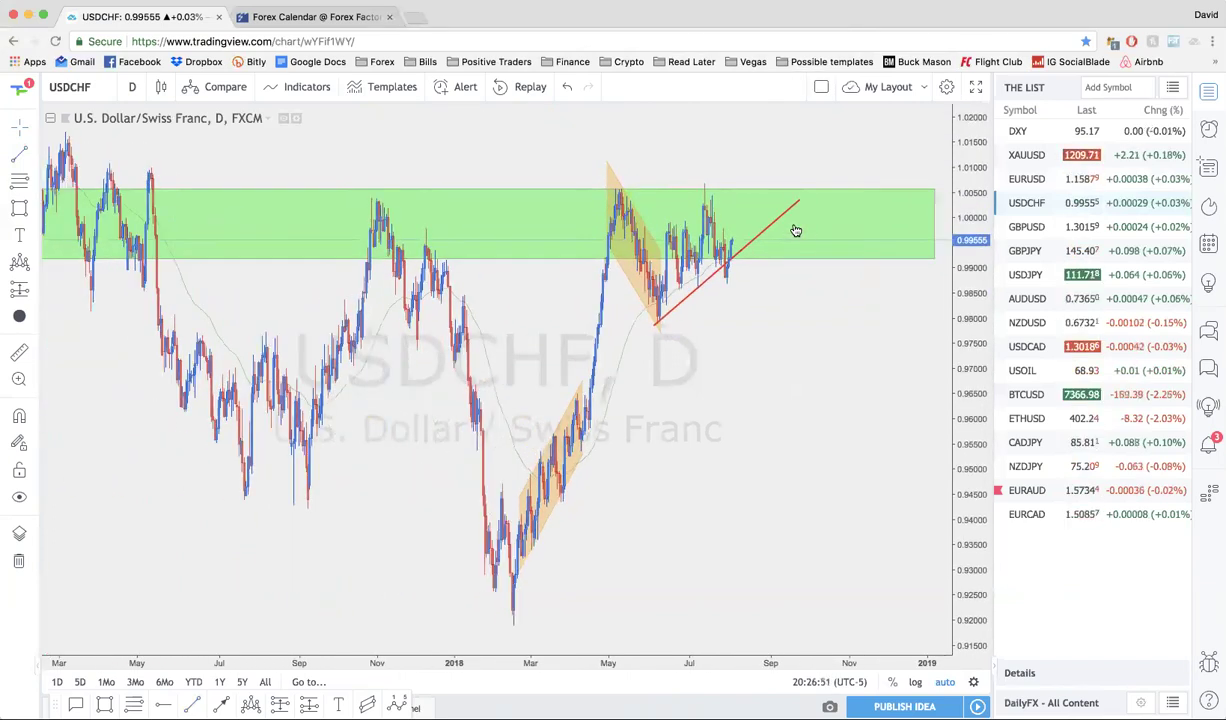
{"action": "scroll", "coordinate": [796, 231], "scroll_direction": "up", "scroll_amount": 4}
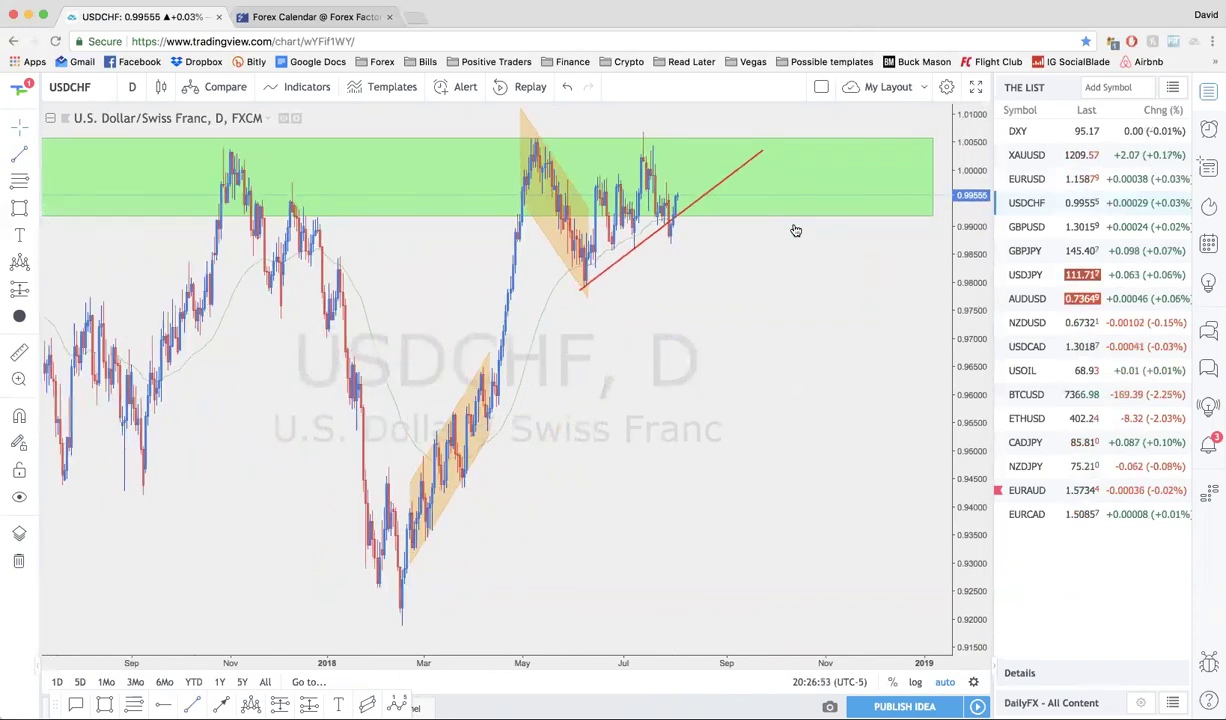
Compare the EURUSD daily chart with USDCHF, returning to USDCHF's recent candles near the rising trend line
{"action": "left_click", "coordinate": [1076, 184]}
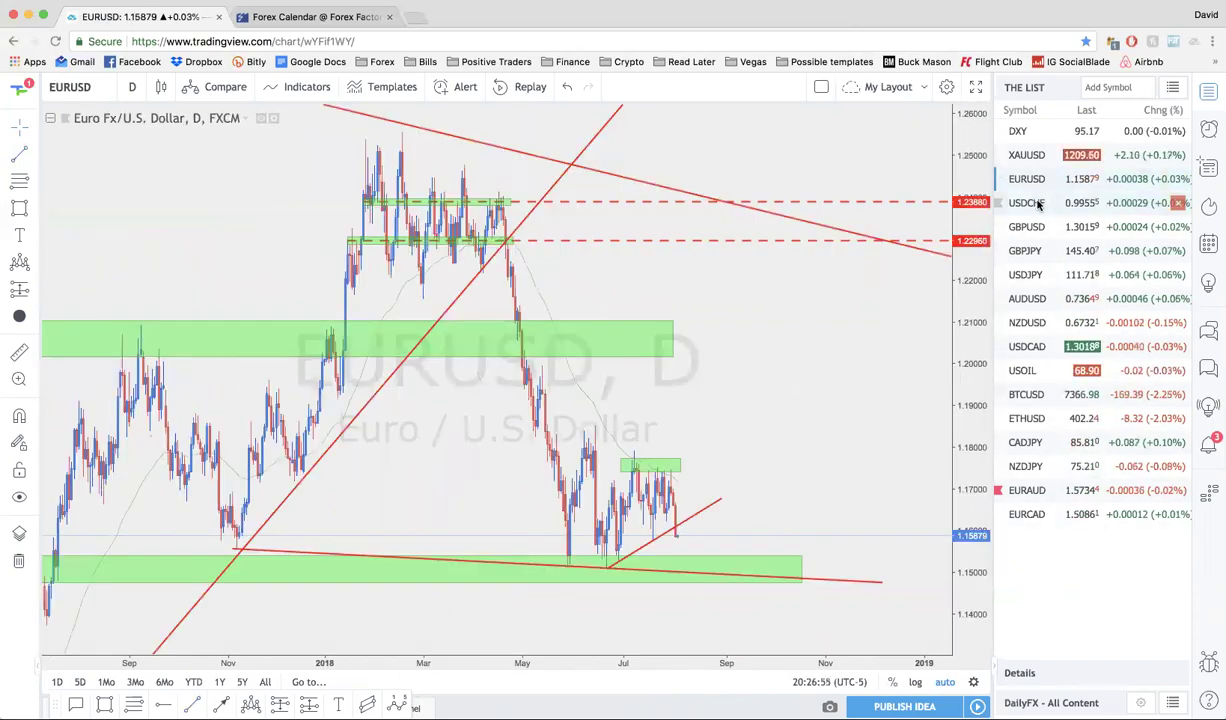
{"action": "left_click", "coordinate": [1039, 204]}
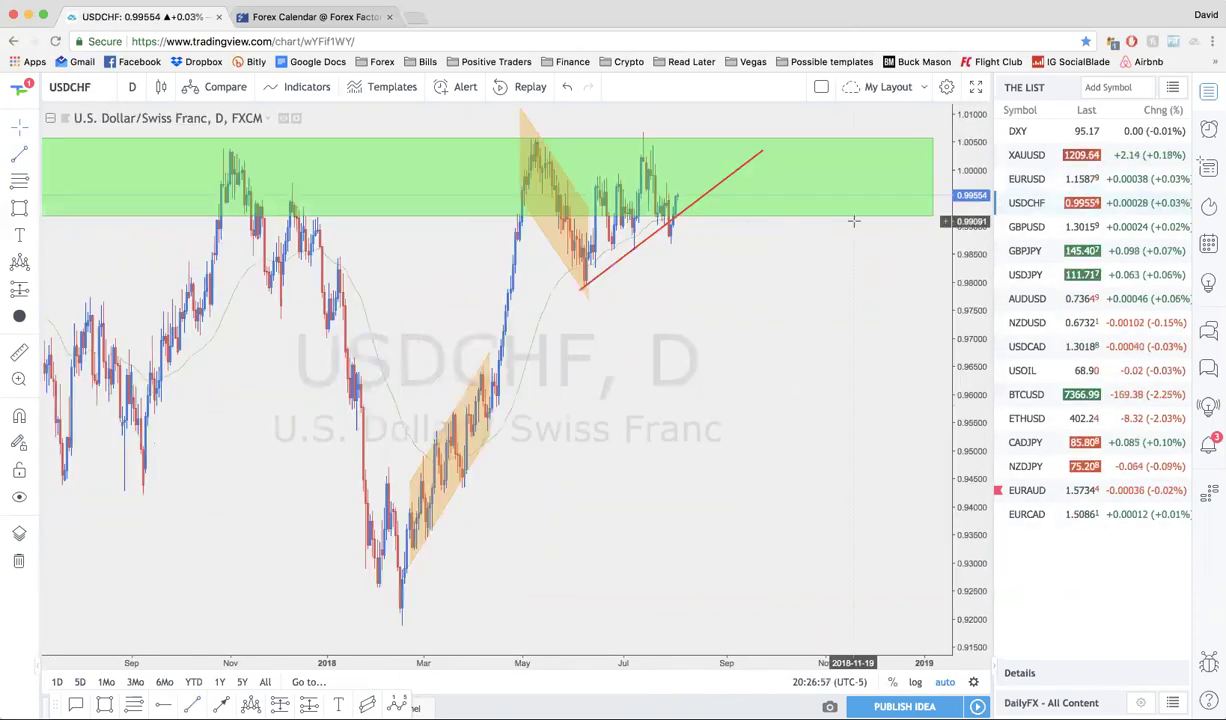
{"action": "scroll", "coordinate": [761, 263], "scroll_direction": "up", "scroll_amount": 2}
{"action": "scroll", "coordinate": [761, 263], "scroll_direction": "up", "scroll_amount": 2}
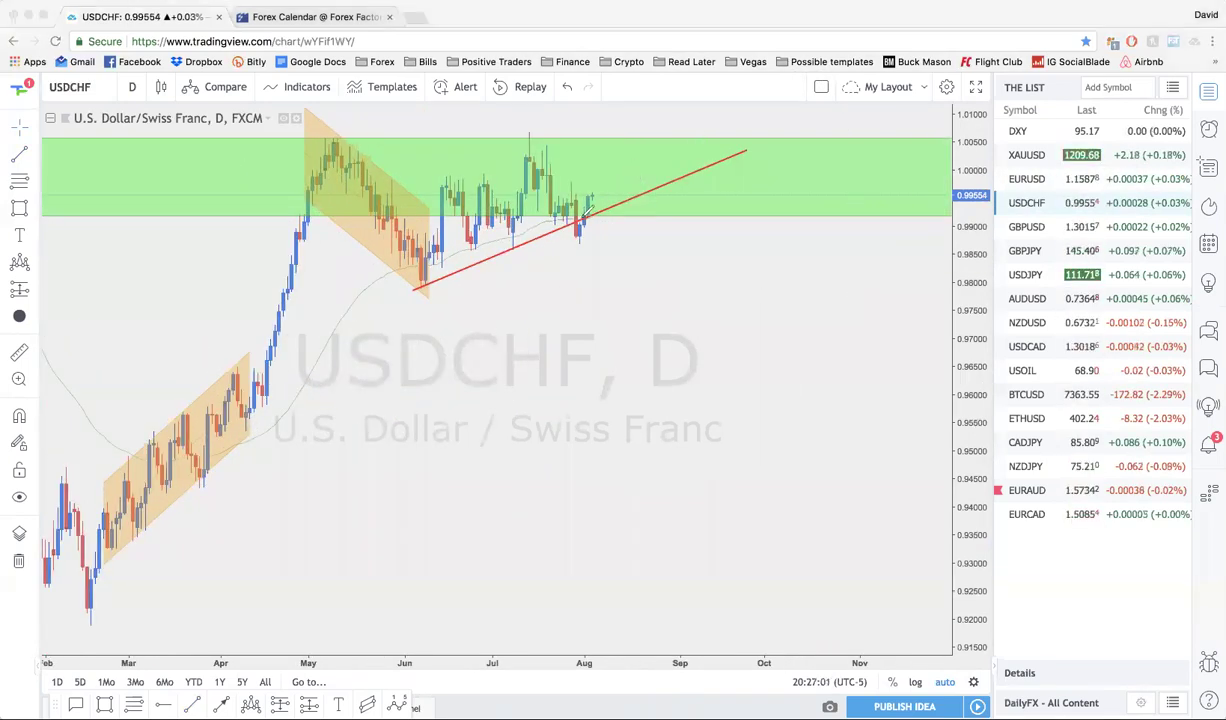
Circle USDCHF's late-July dip, trace the rising trend line, sketch a horizontal level near 0.9640, and clear the drawings
{"action": "mouse_move", "coordinate": [585, 217]}
{"action": "left_mouse_down"}
{"action": "mouse_move", "coordinate": [588, 238]}
{"action": "mouse_move", "coordinate": [586, 214]}
{"action": "left_mouse_up"}
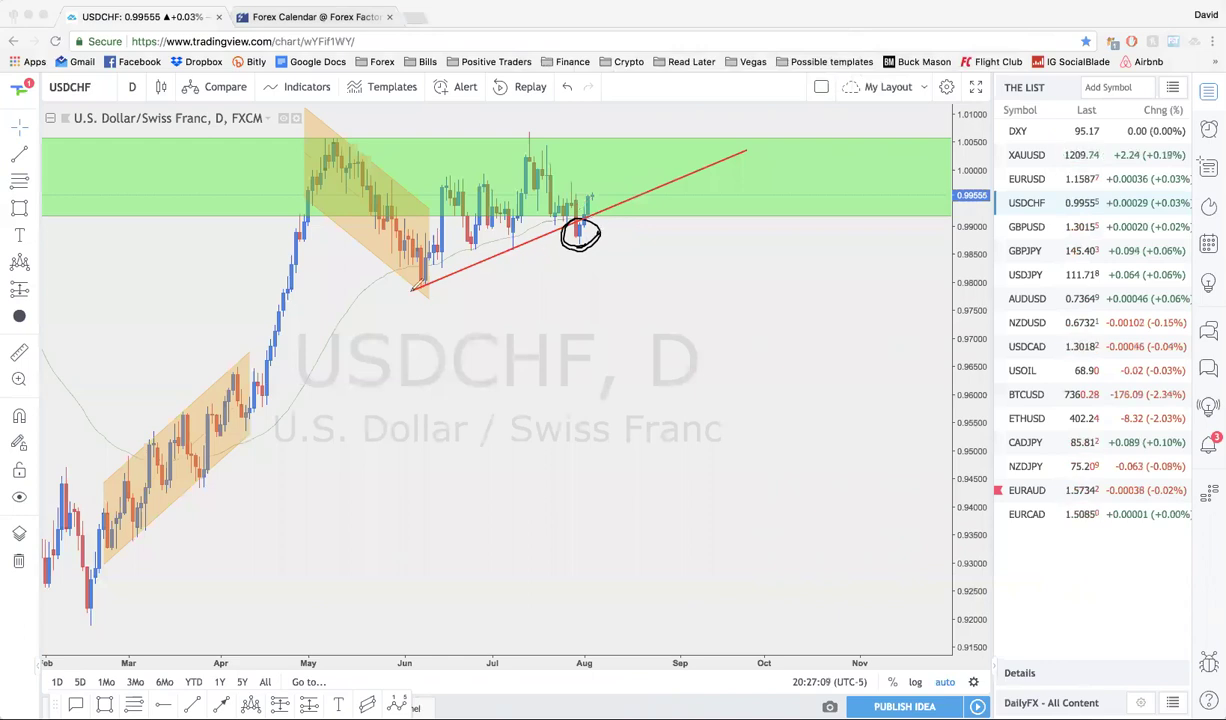
{"action": "left_click_drag", "start_coordinate": [403, 292], "coordinate": [612, 210]}
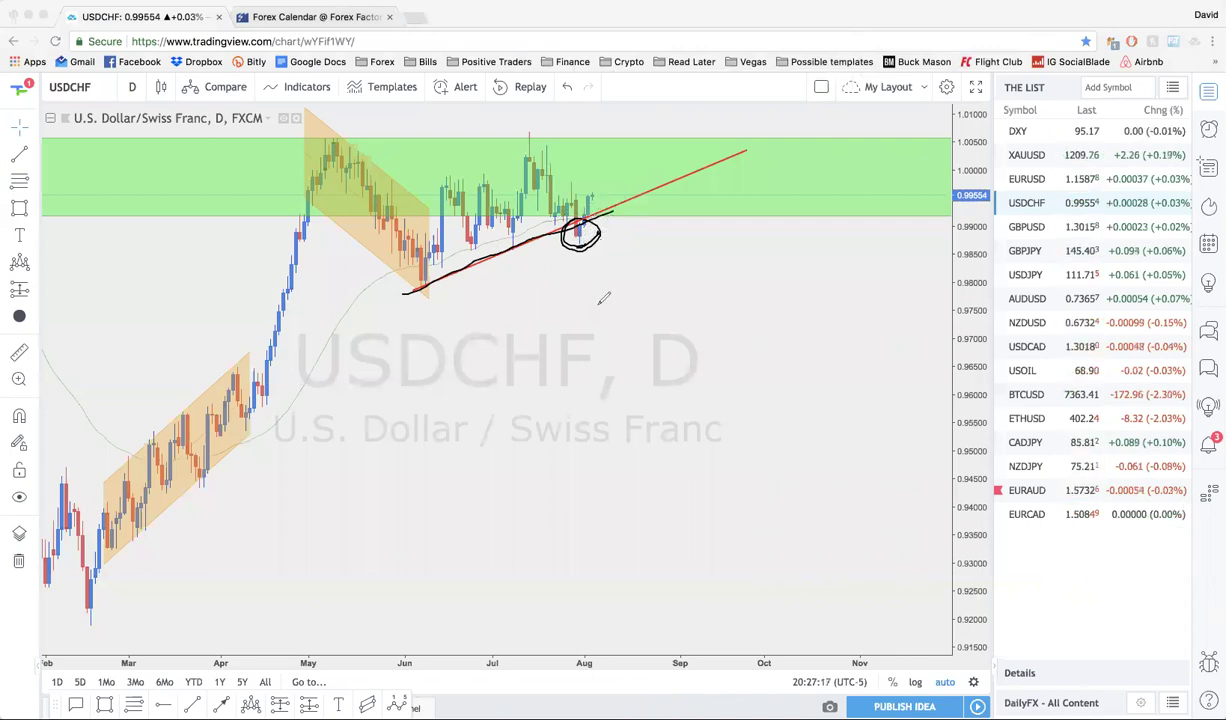
{"action": "left_click_drag", "start_coordinate": [224, 372], "coordinate": [666, 377]}
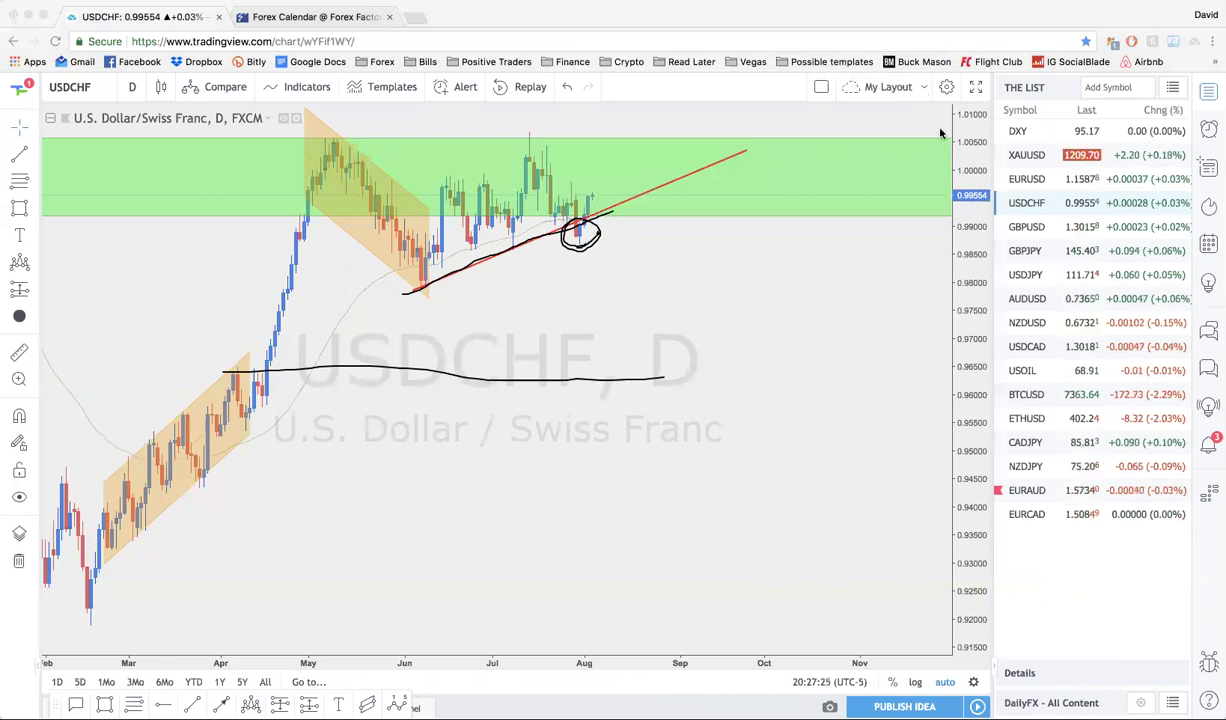
{"action": "key", "text": "Escape"}
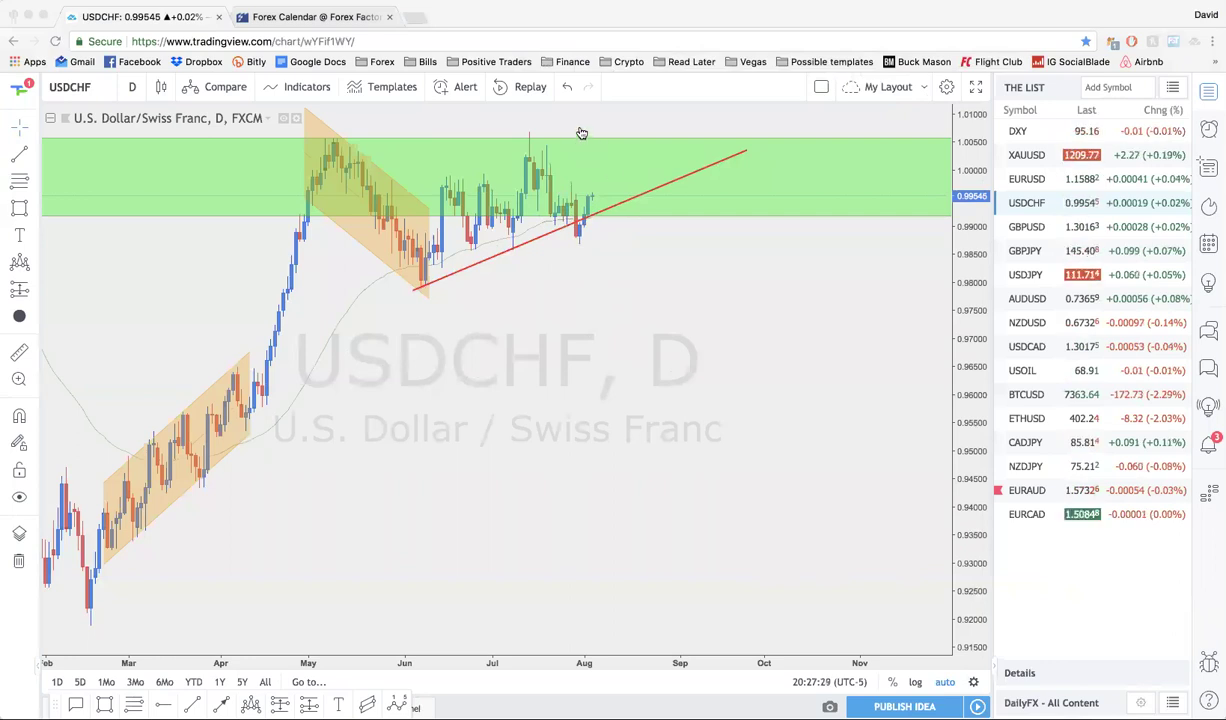
{"action": "scroll", "coordinate": [742, 372], "scroll_direction": "left", "scroll_amount": 5}
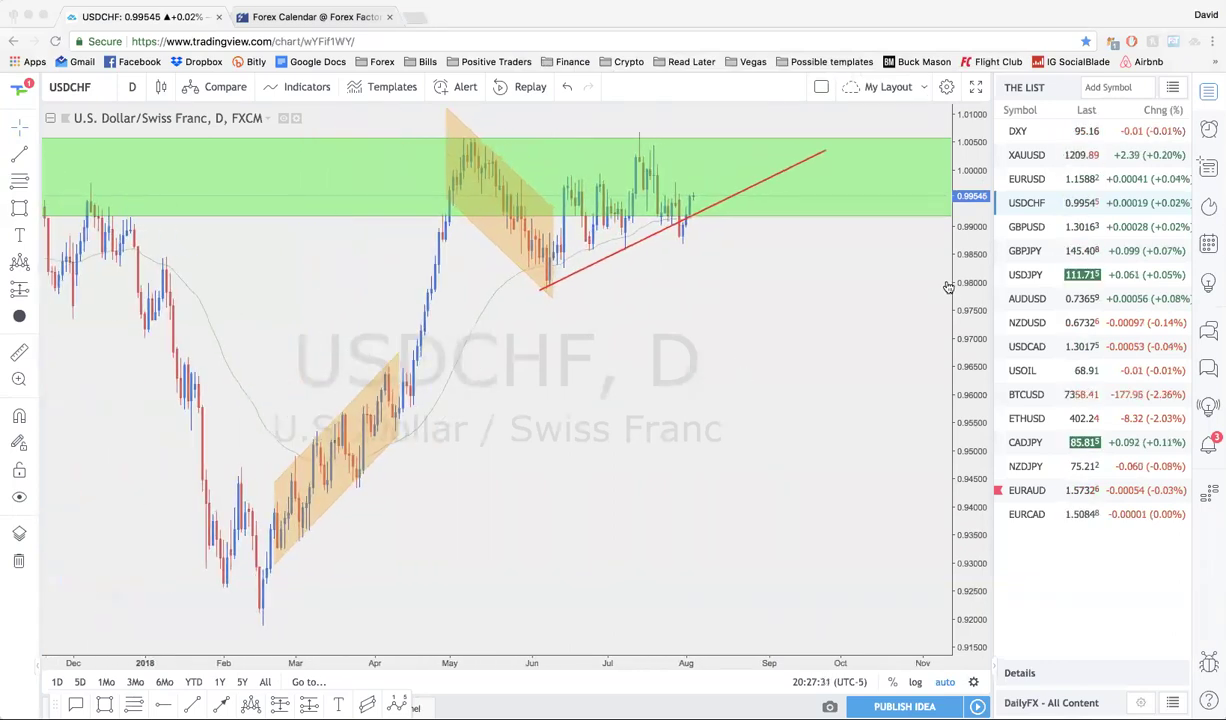
{"action": "scroll", "coordinate": [846, 285], "scroll_direction": "up", "scroll_amount": 2}
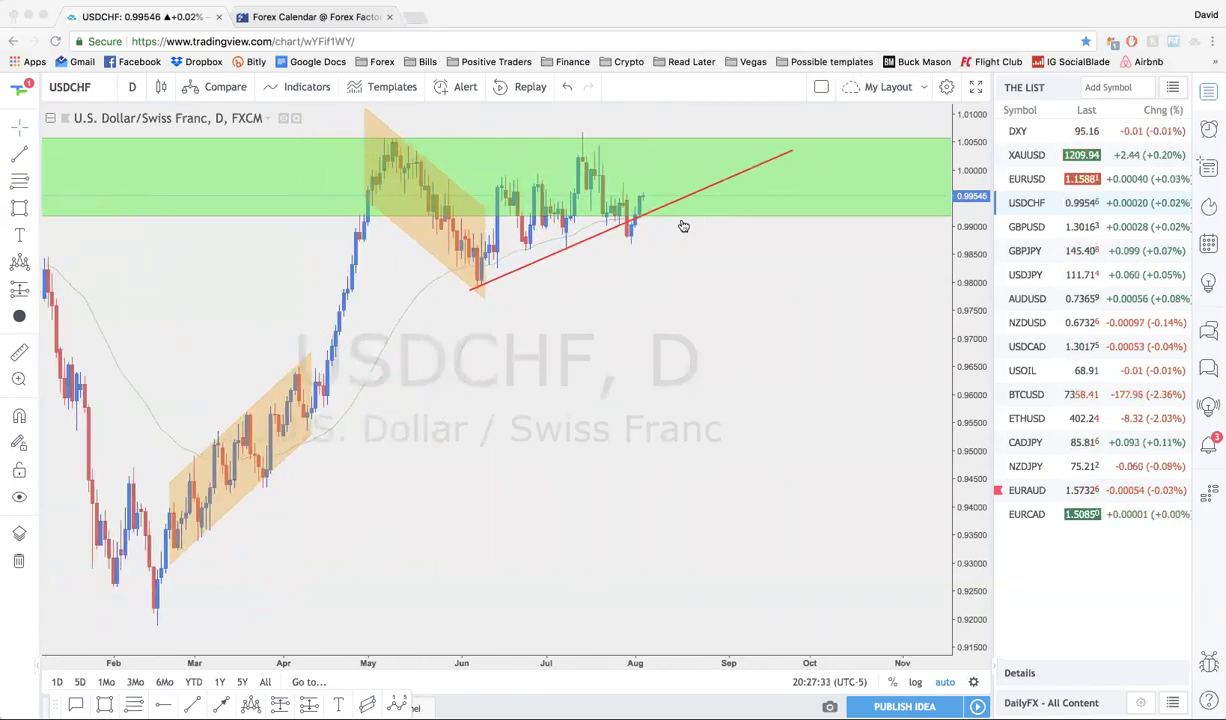
Open the GBPUSD daily chart, compare it with USDCHF, and examine the 2018 decline through the 1.36000 zone
{"action": "left_click", "coordinate": [1047, 229]}
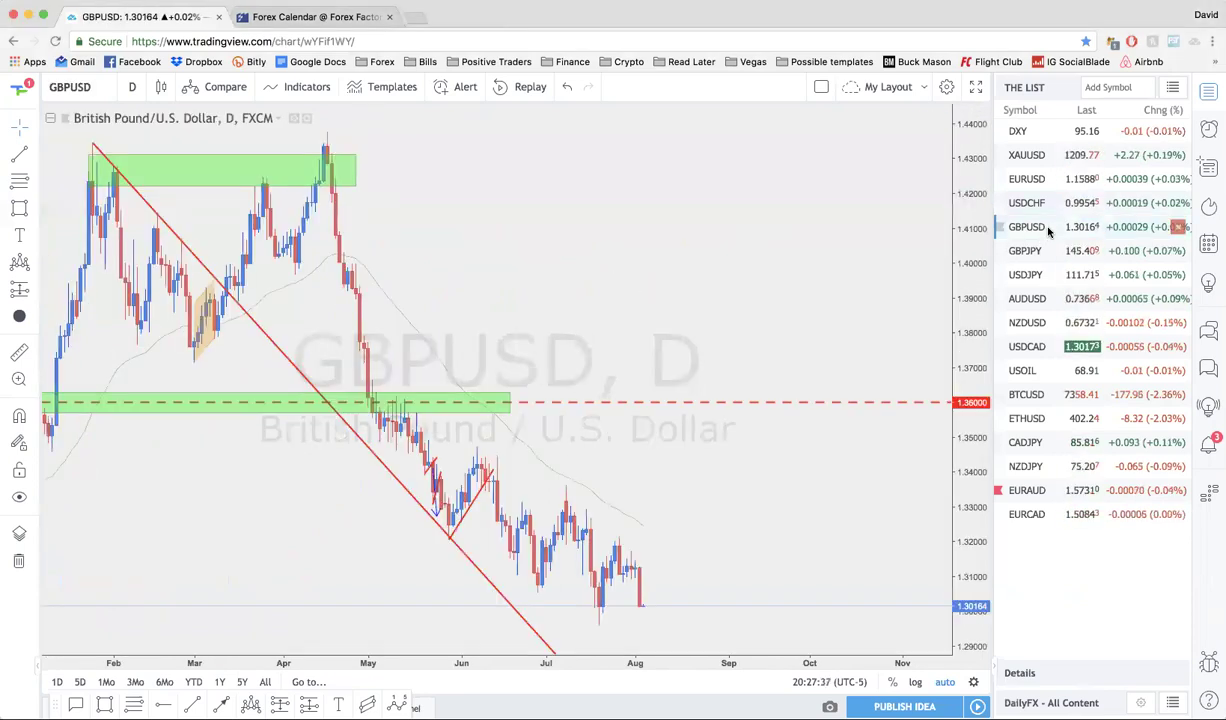
{"action": "key", "text": "Up"}
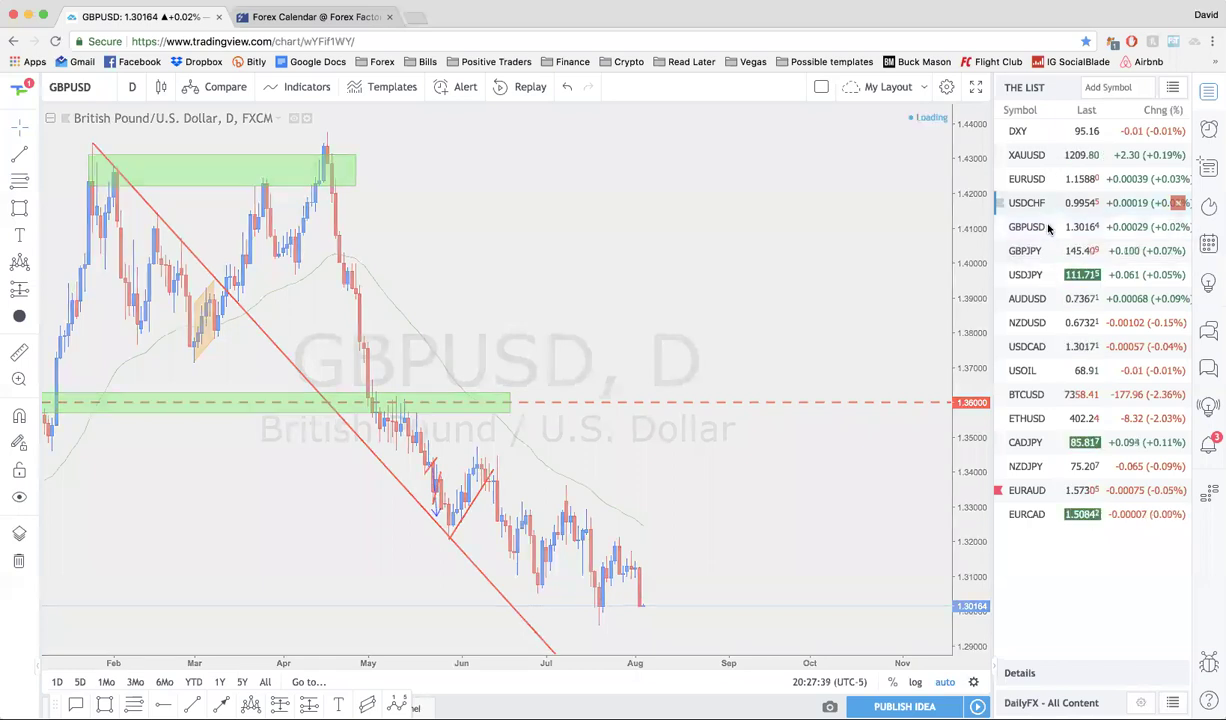
{"action": "key", "text": "Down"}
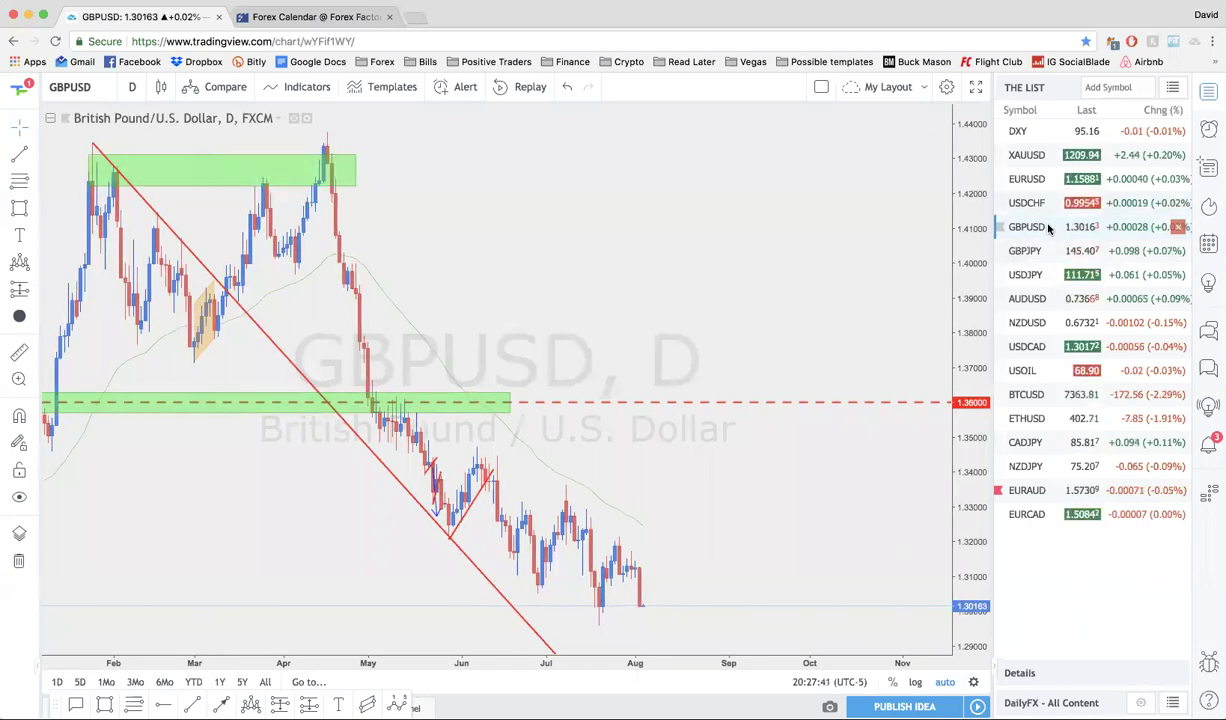
{"action": "scroll", "coordinate": [802, 304], "scroll_direction": "down", "scroll_amount": 3}
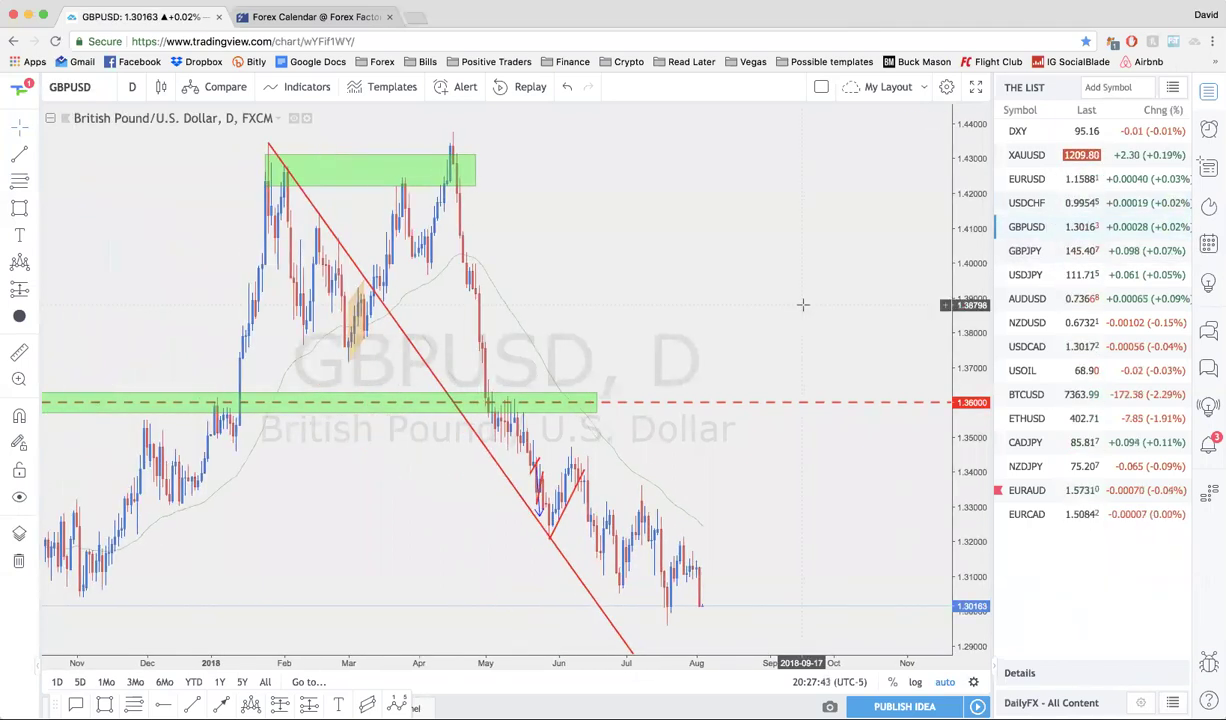
{"action": "scroll", "coordinate": [802, 304], "scroll_direction": "down", "scroll_amount": 1}
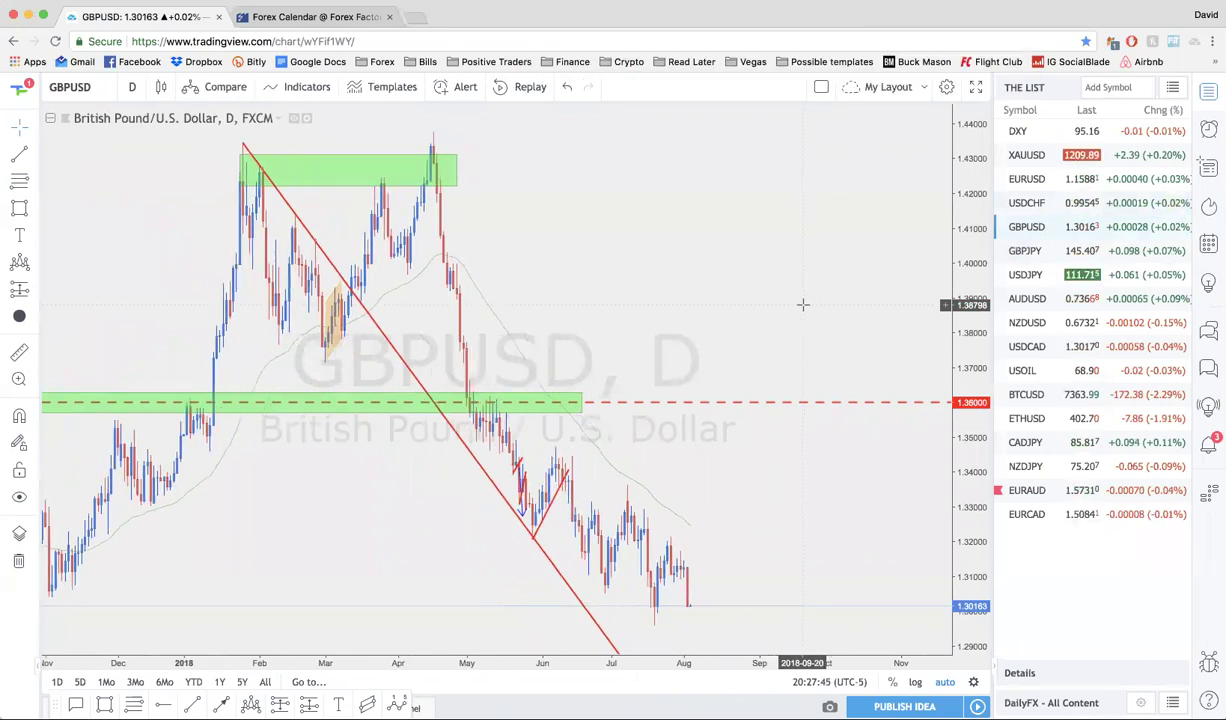
{"action": "scroll", "coordinate": [802, 304], "scroll_direction": "up", "scroll_amount": 3}
Check the GBPJPY daily chart briefly, then return to GBPUSD and examine its price action from May to August 2018
{"action": "left_click", "coordinate": [1006, 254]}
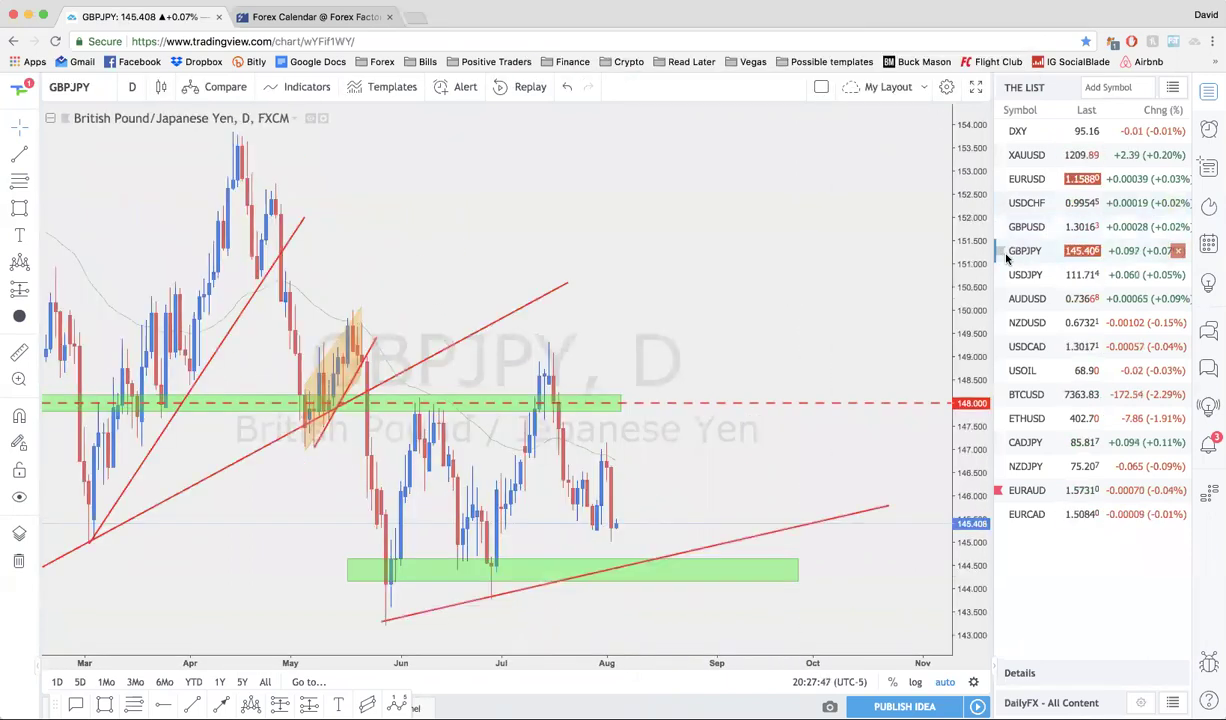
{"action": "left_click", "coordinate": [1028, 230]}
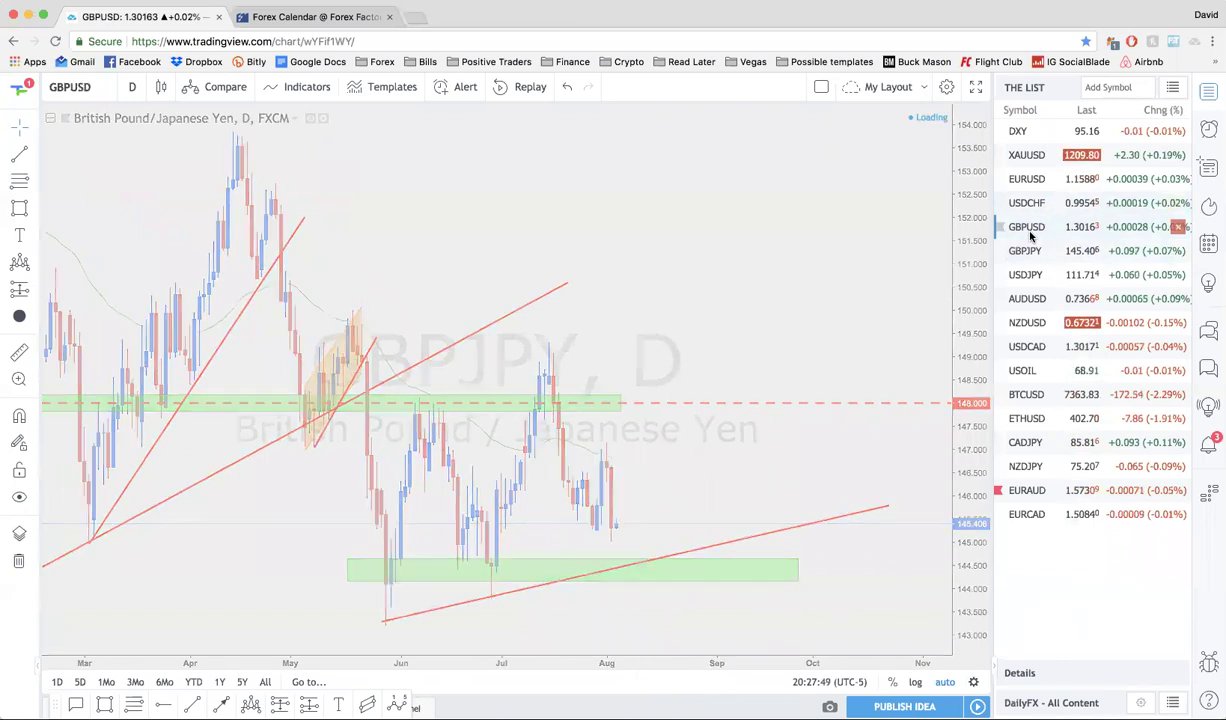
{"action": "scroll", "coordinate": [630, 408], "scroll_direction": "up", "scroll_amount": 2}
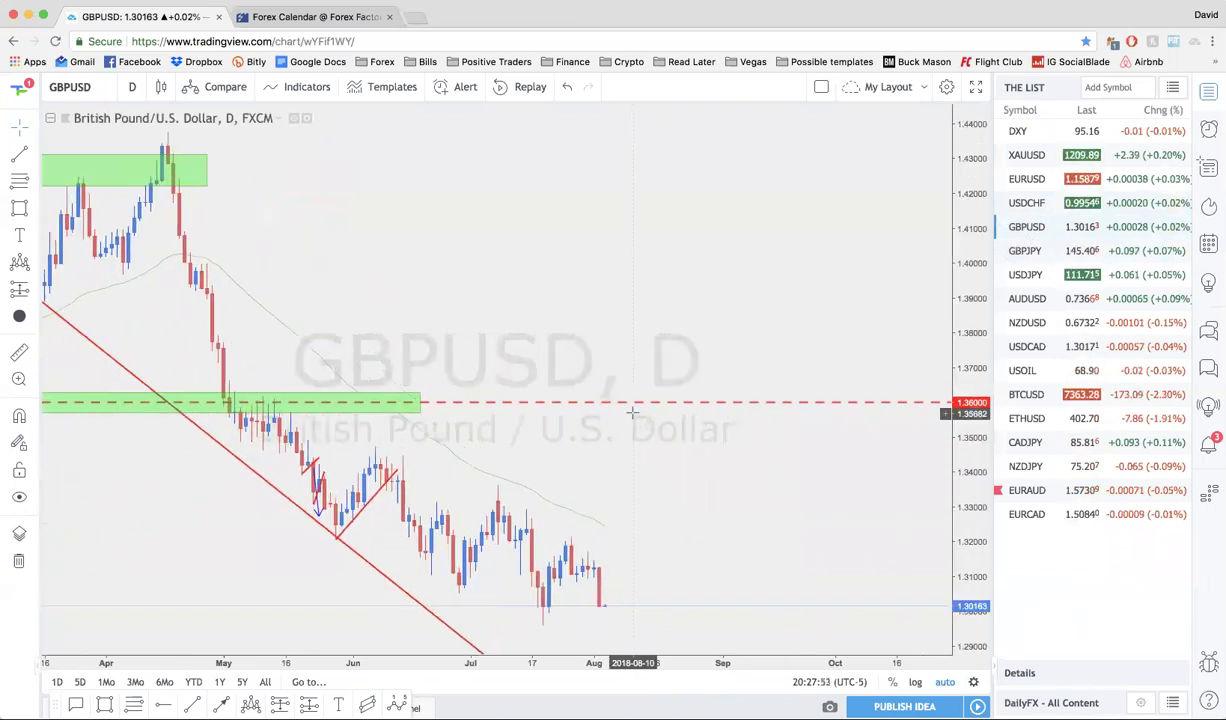
{"action": "scroll", "coordinate": [632, 411], "scroll_direction": "up", "scroll_amount": 2}
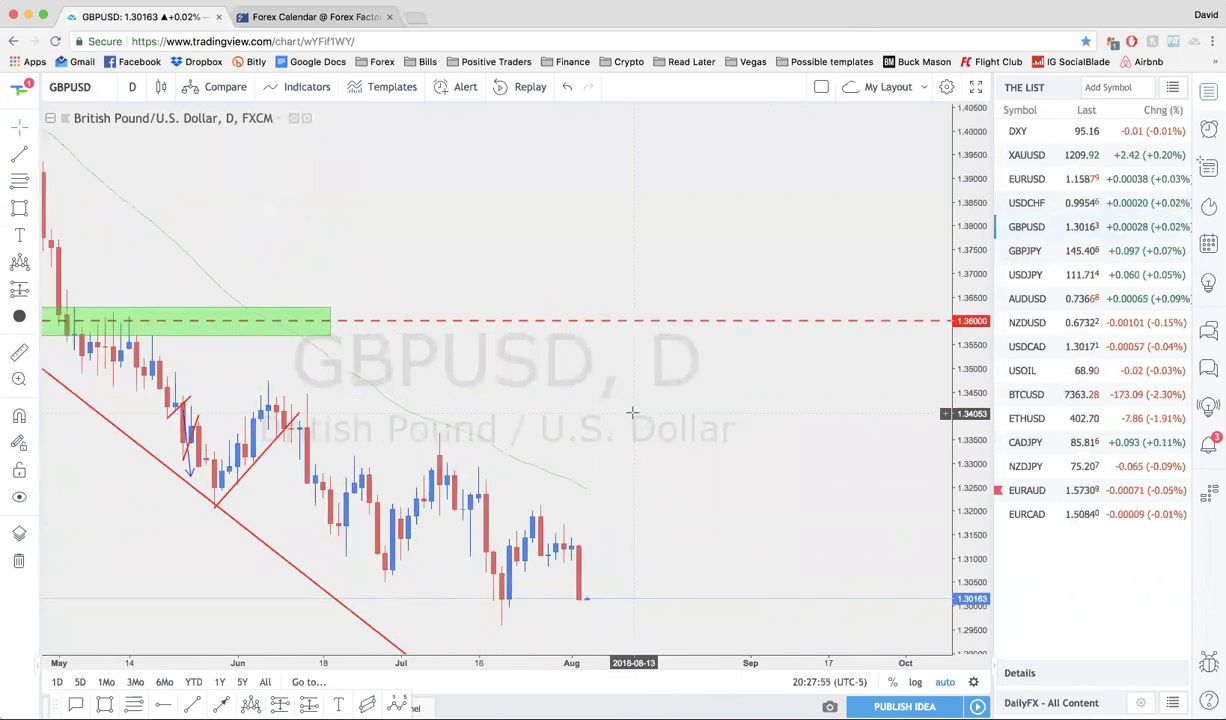
{"action": "scroll", "coordinate": [536, 227], "scroll_direction": "down", "scroll_amount": 1}
{"action": "scroll", "coordinate": [536, 227], "scroll_direction": "down", "scroll_amount": 2}
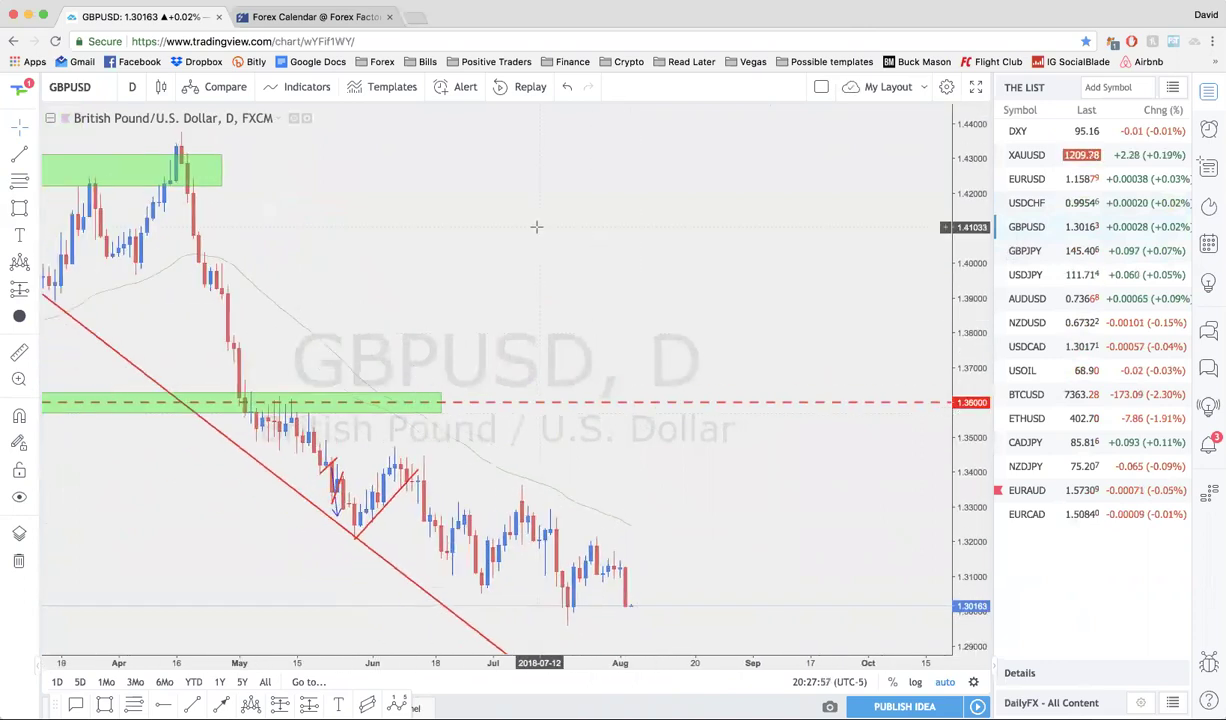
Glance at the August 2 releases on the Forex Factory calendar and return to the GBPUSD daily chart in TradingView
{"action": "left_click", "coordinate": [360, 17]}
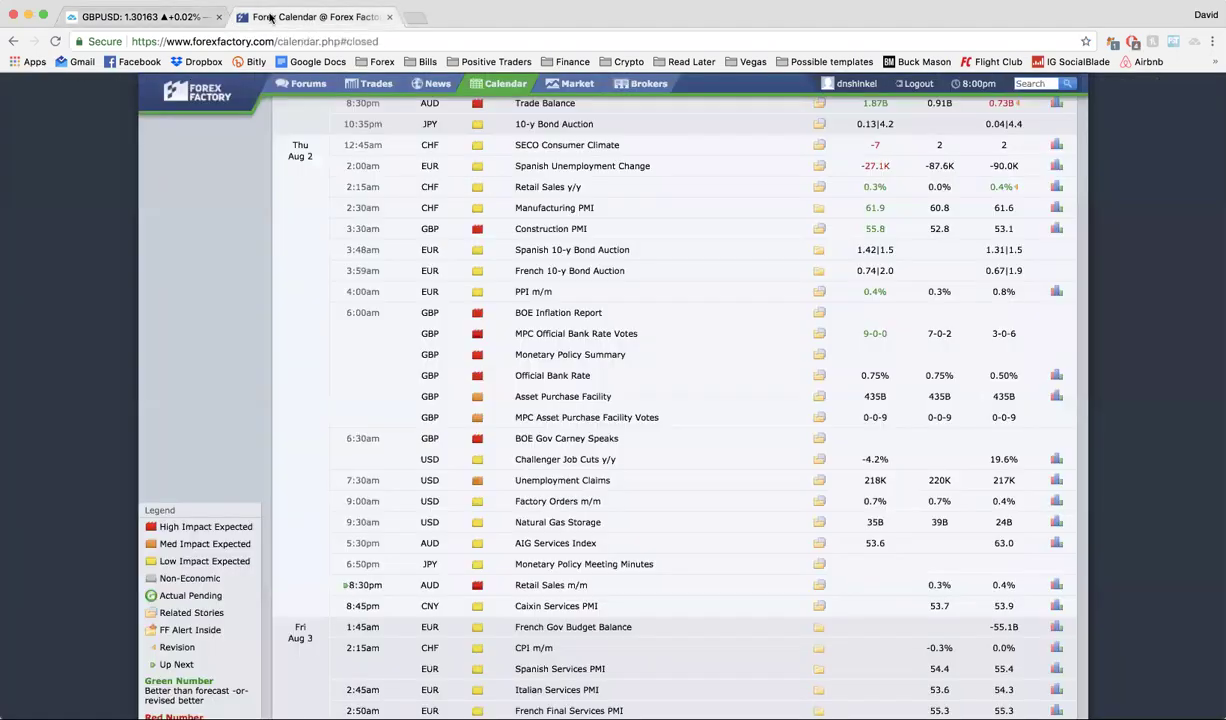
{"action": "left_click", "coordinate": [172, 18]}
{"action": "scroll", "coordinate": [543, 457], "scroll_direction": "up", "scroll_amount": 1}
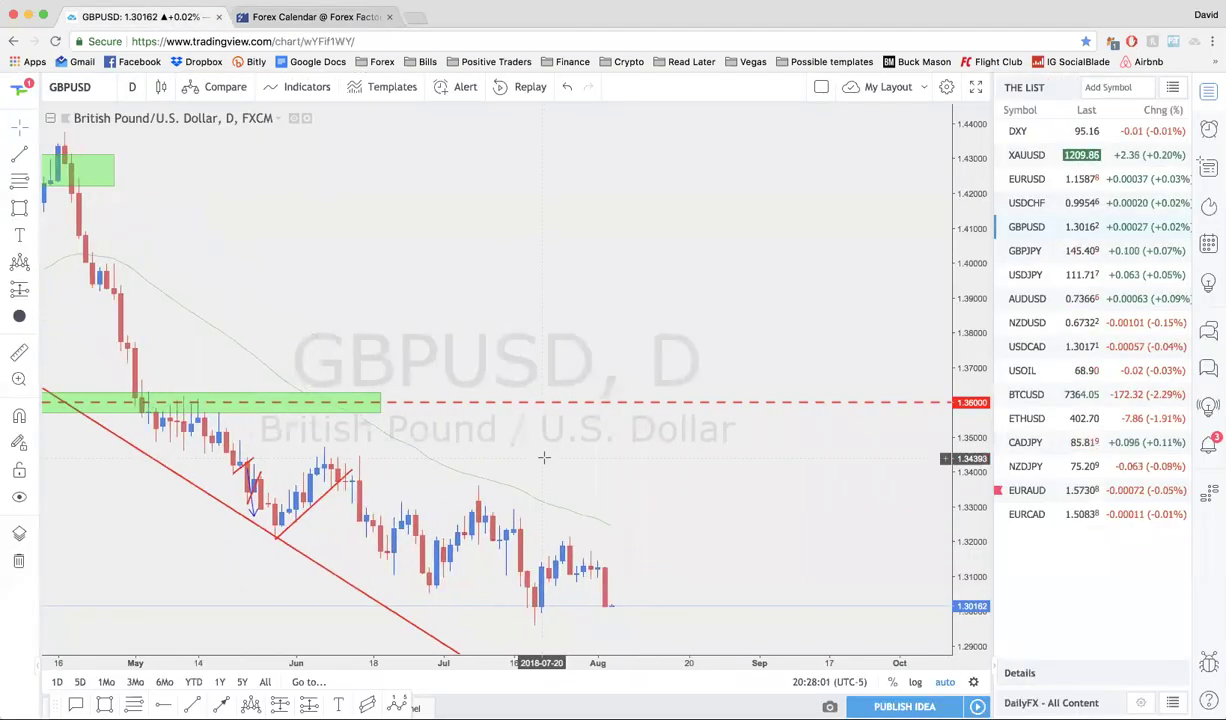
View GBPUSD on the 4-hour timeframe and return to the daily timeframe, focusing on the recent candles
{"action": "type", "text": "4h"}
{"action": "key", "text": "Return"}
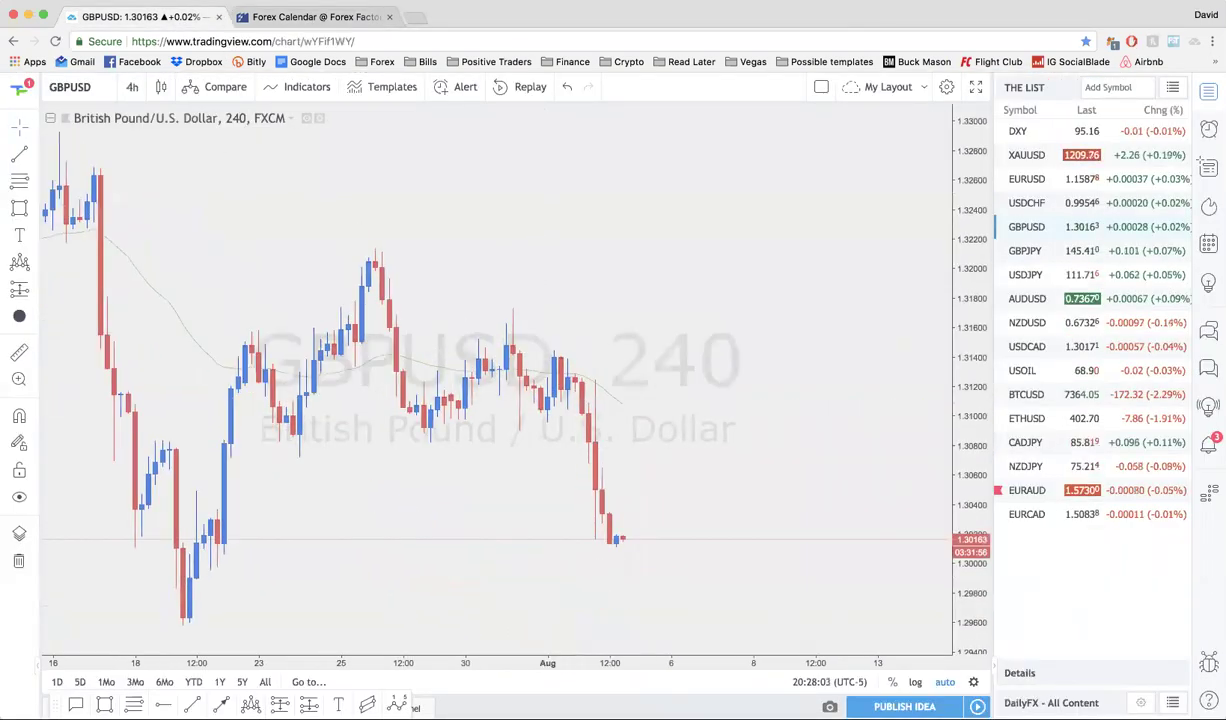
{"action": "type", "text": "1D"}
{"action": "key", "text": "Return"}
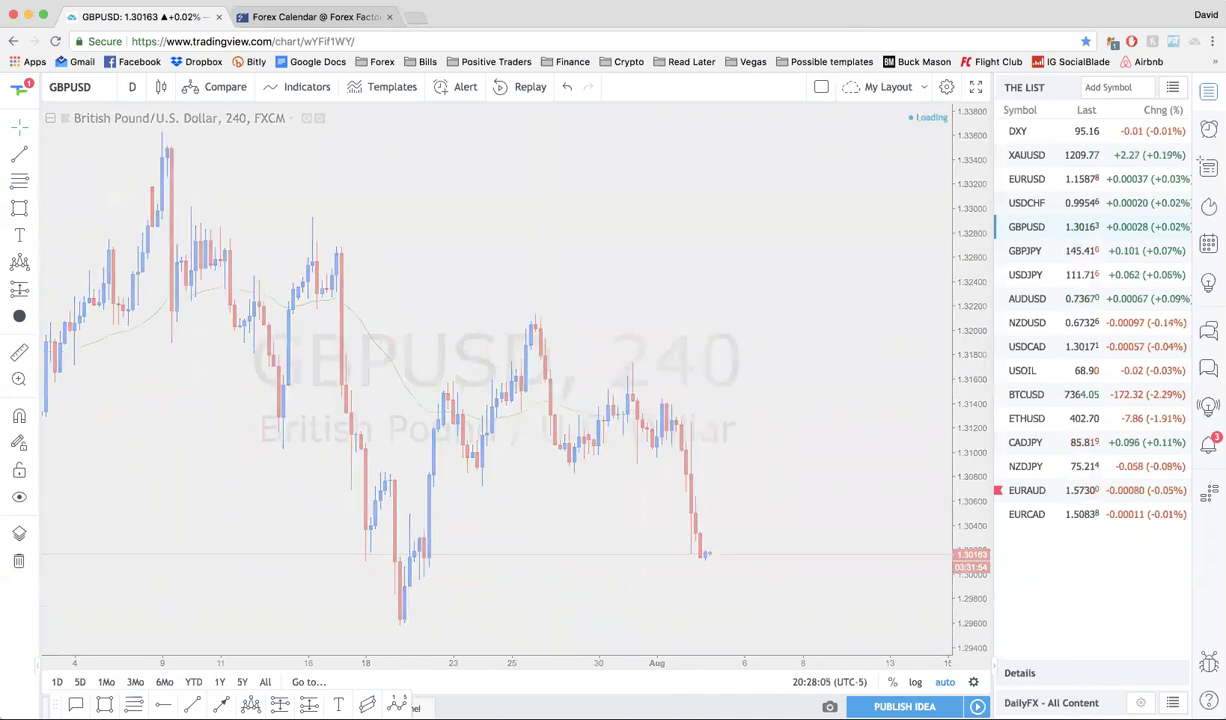
{"action": "scroll", "coordinate": [545, 548], "scroll_direction": "up", "scroll_amount": 3}
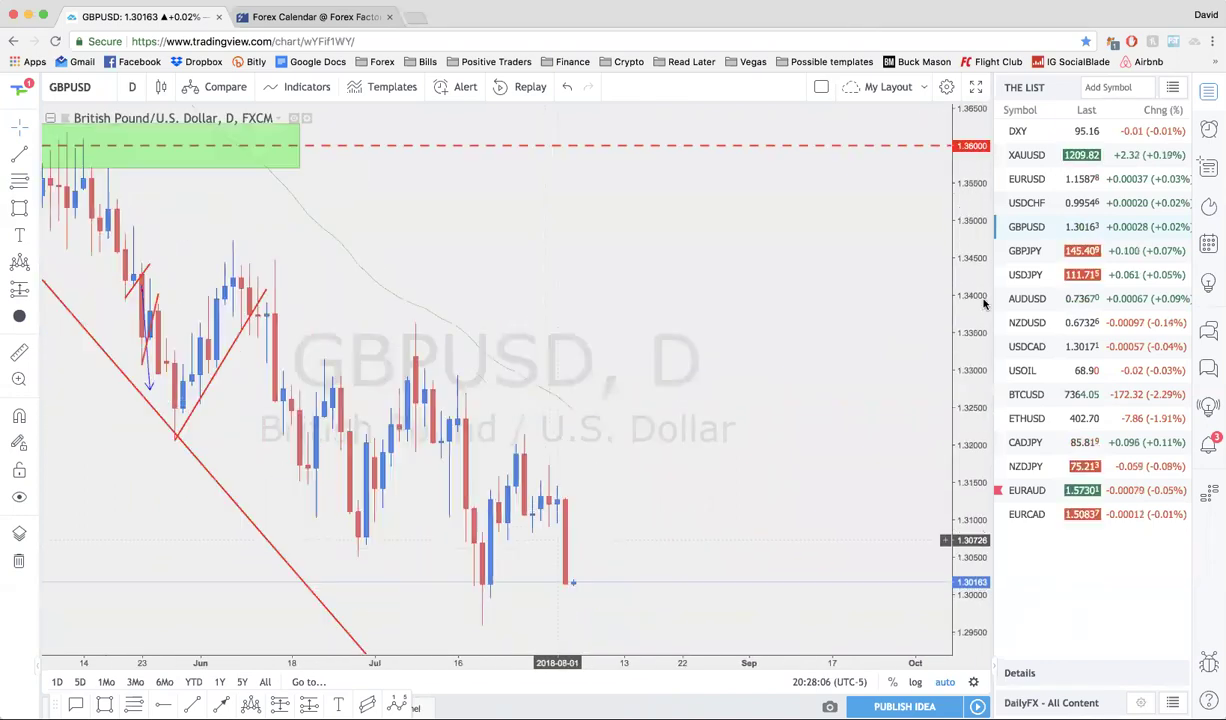
Compare the GBPJPY and GBPUSD daily charts, finishing on GBPUSD's candles from late May to early August
{"action": "left_click", "coordinate": [1040, 252]}
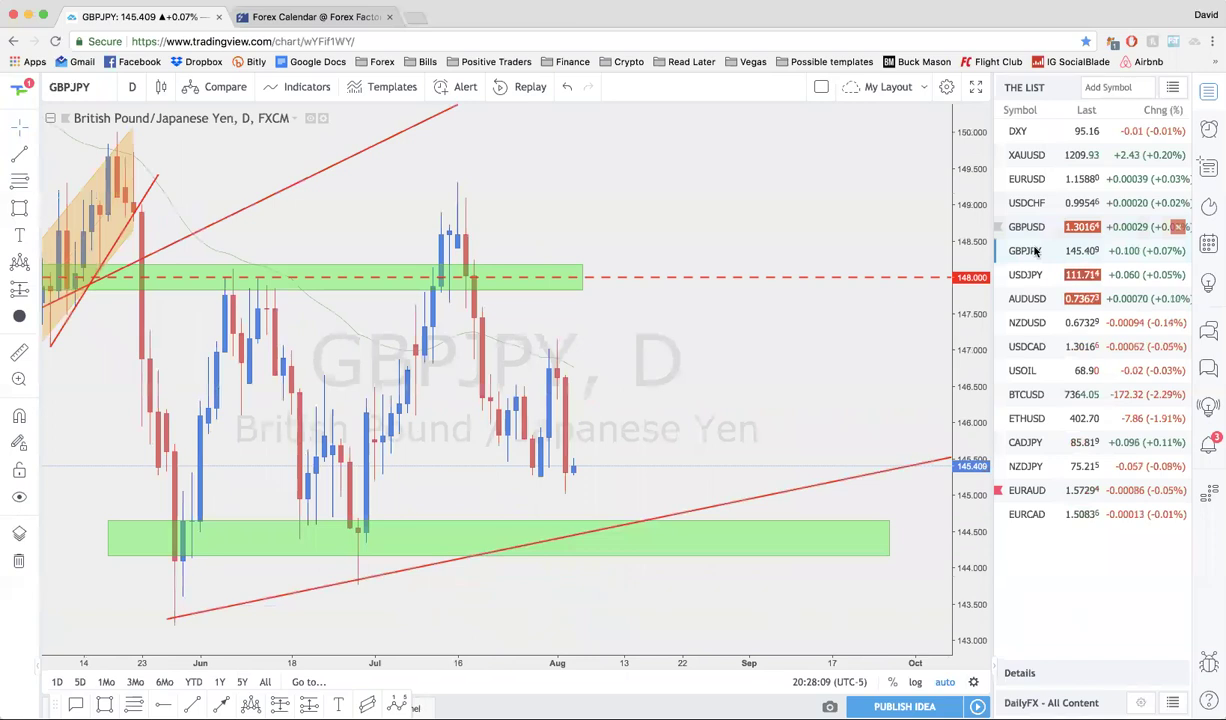
{"action": "left_click", "coordinate": [1047, 230]}
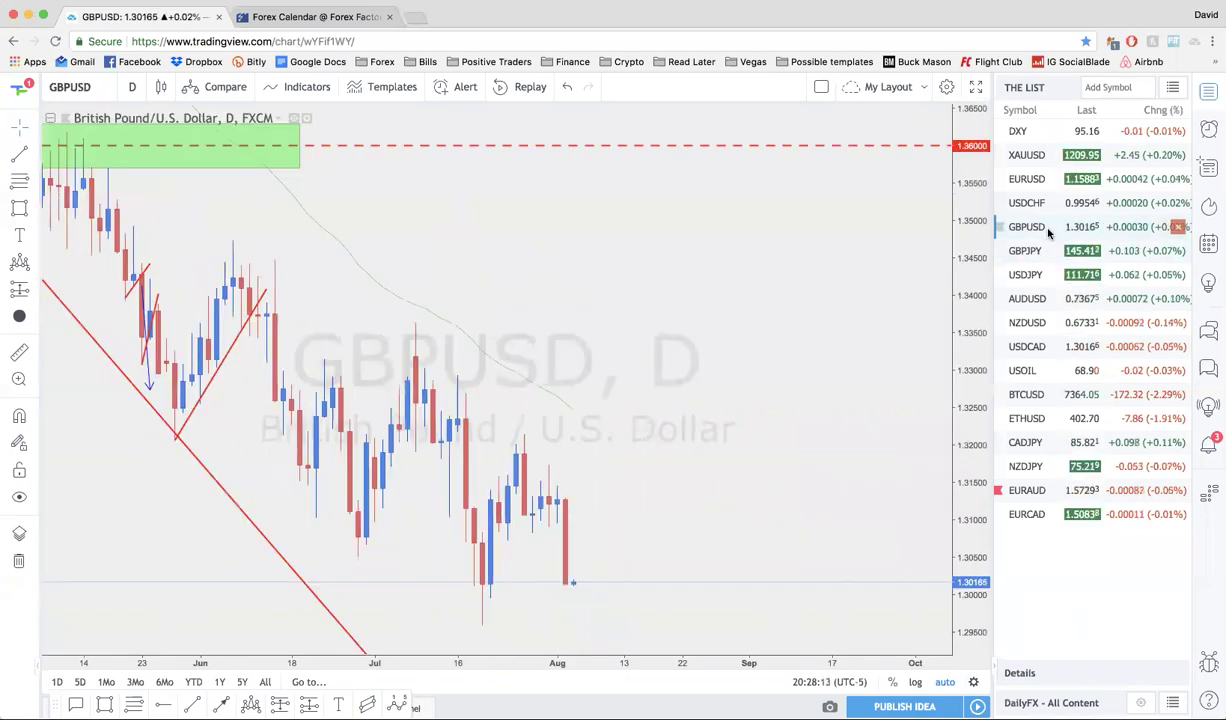
{"action": "left_click", "coordinate": [1030, 252]}
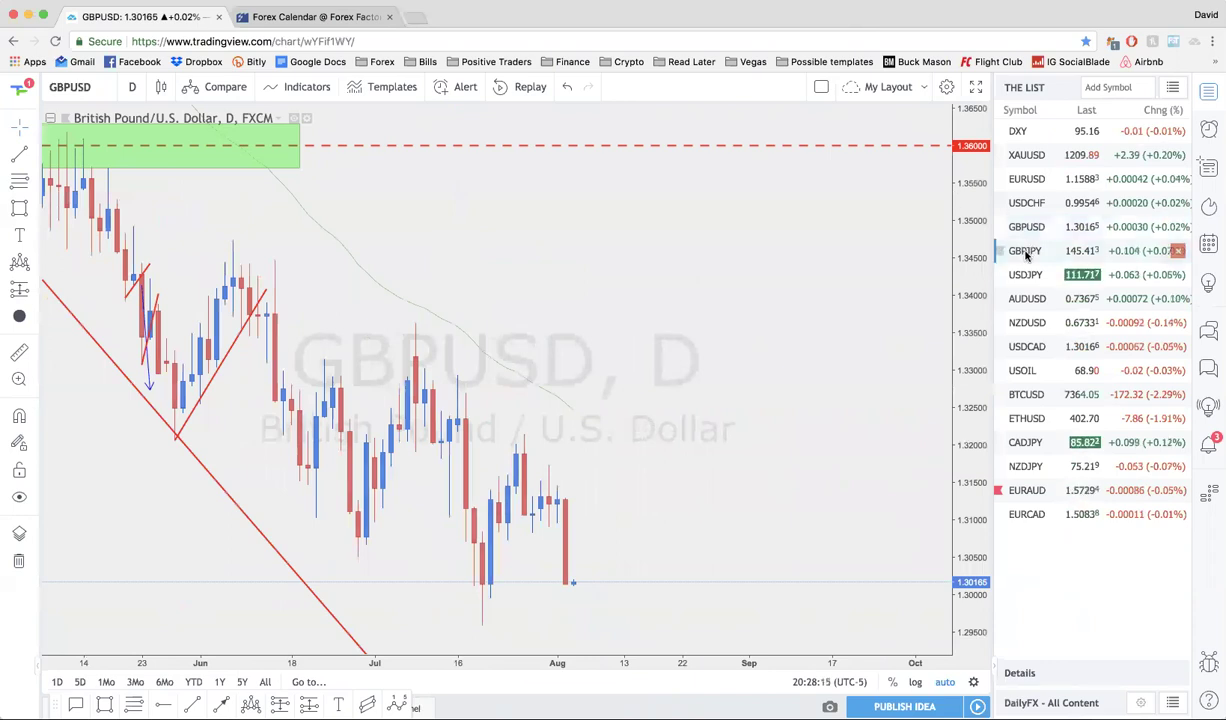
{"action": "left_click", "coordinate": [1048, 228]}
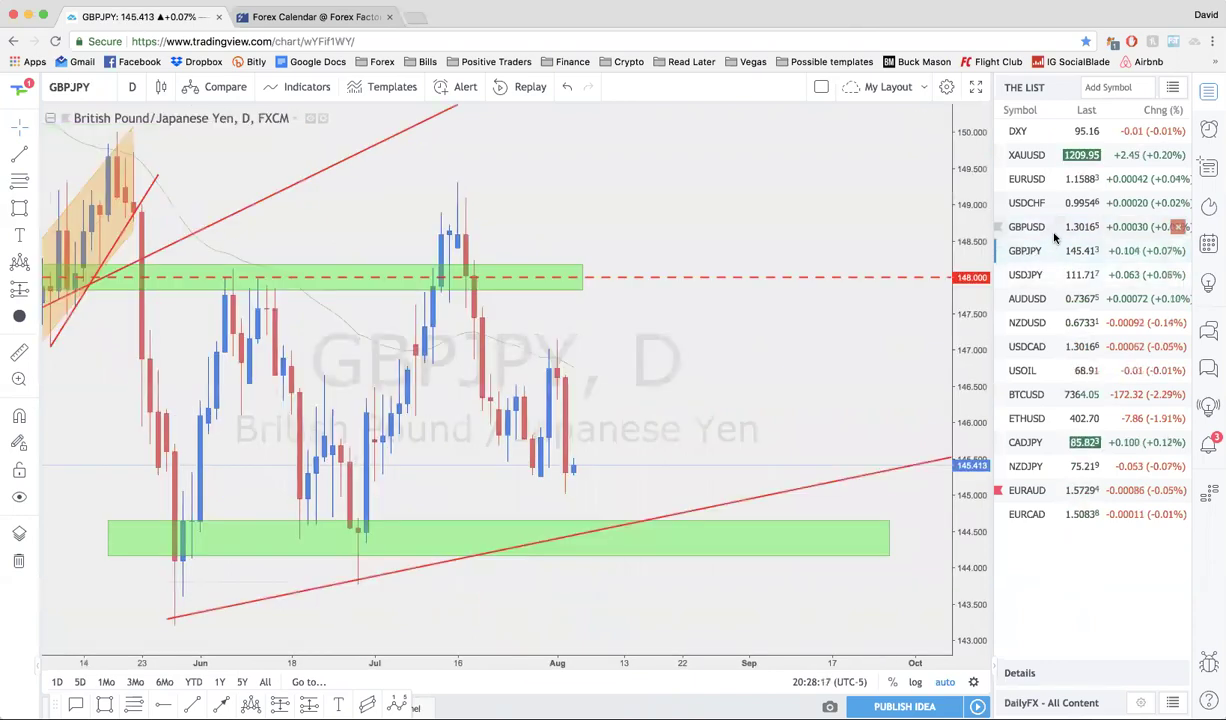
{"action": "scroll", "coordinate": [694, 318], "scroll_direction": "up", "scroll_amount": 5}
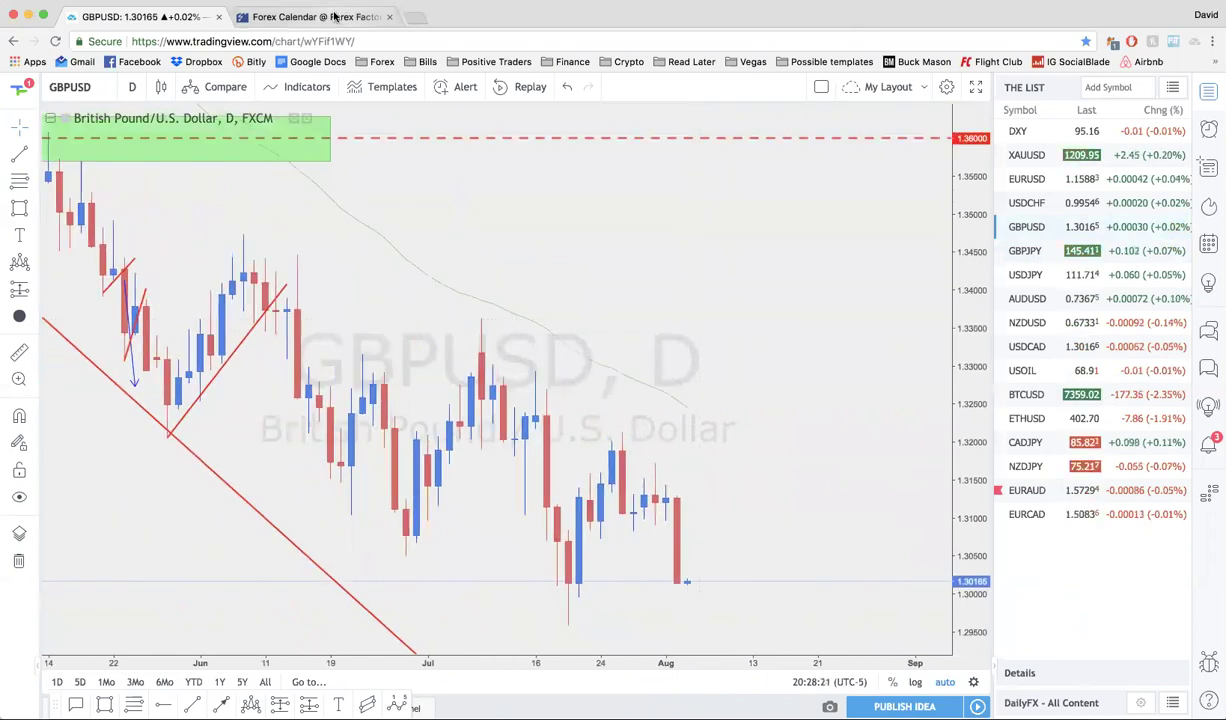
Compare the August 2 Bank of England releases on the Forex Factory calendar with GBPUSD's daily price action in TradingView
{"action": "left_click", "coordinate": [355, 8]}
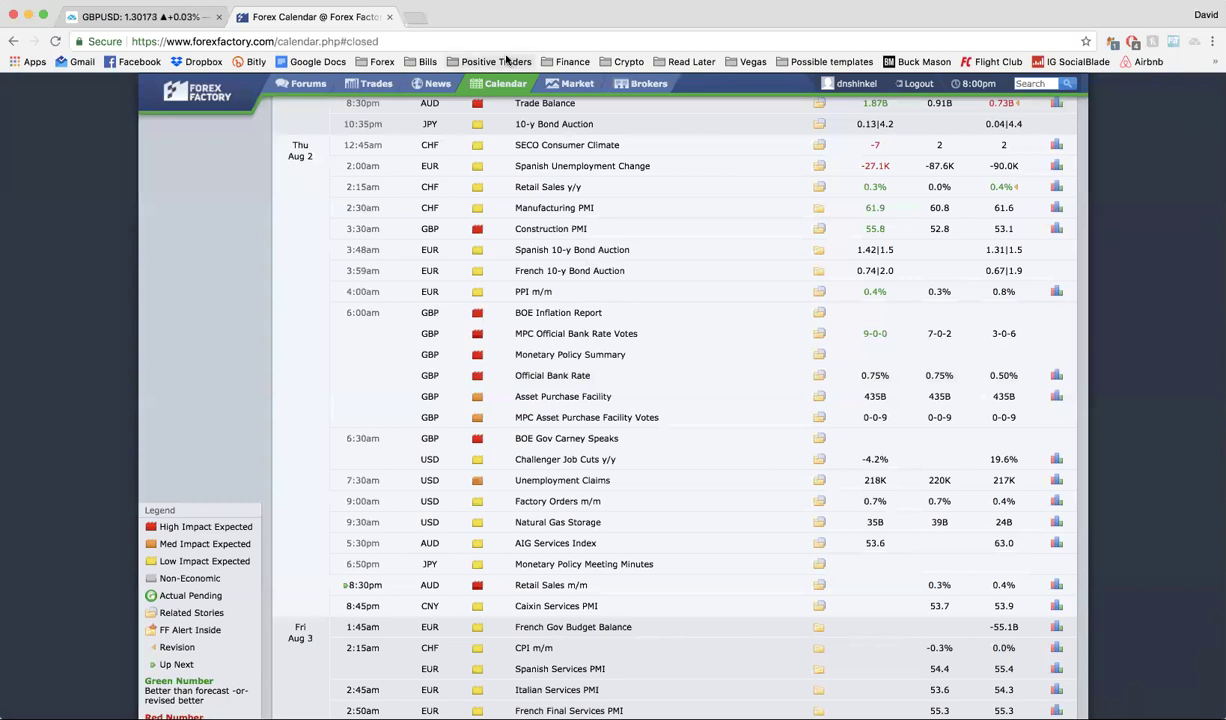
{"action": "left_click", "coordinate": [168, 22]}
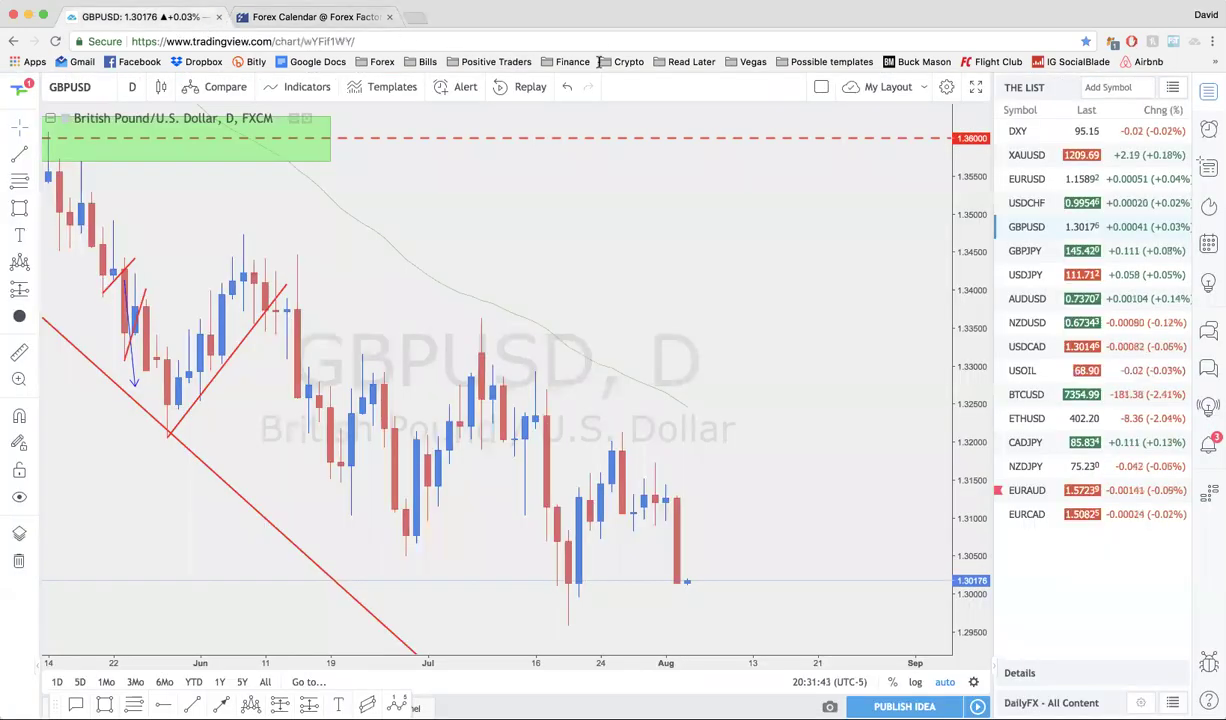
{"action": "scroll", "coordinate": [465, 249], "scroll_direction": "right", "scroll_amount": 5}
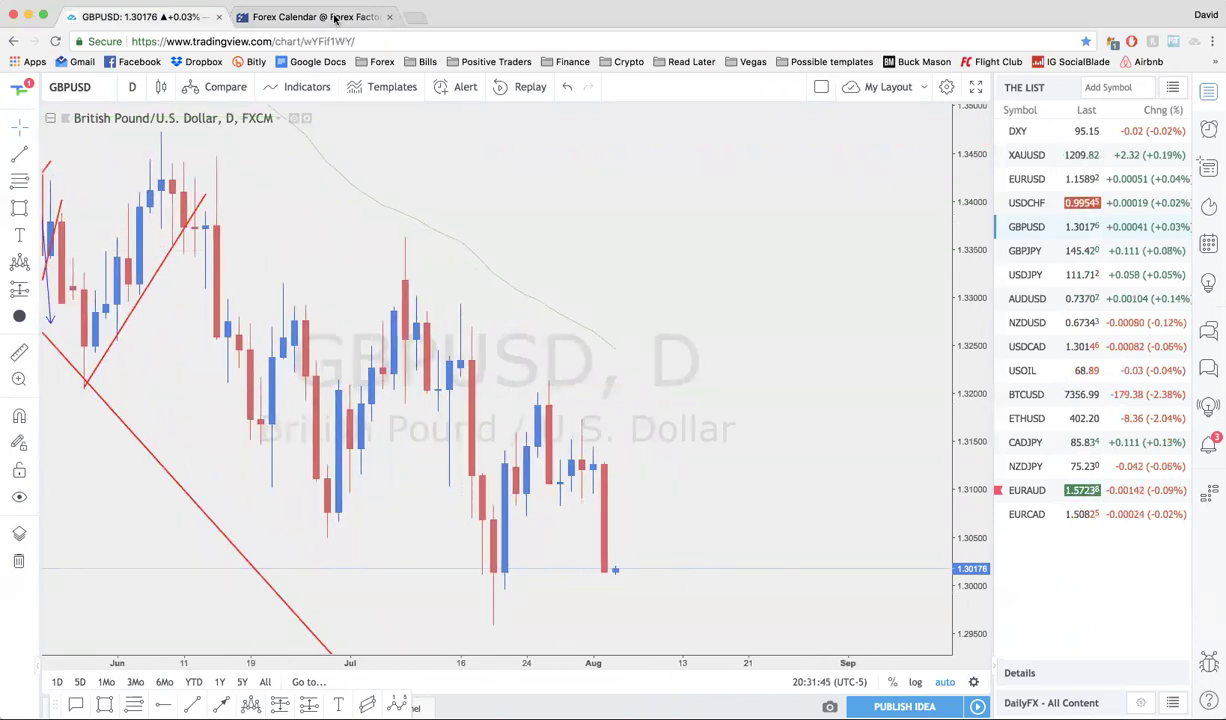
{"action": "left_click", "coordinate": [335, 19]}
{"action": "scroll", "coordinate": [470, 373], "scroll_direction": "down", "scroll_amount": 2}
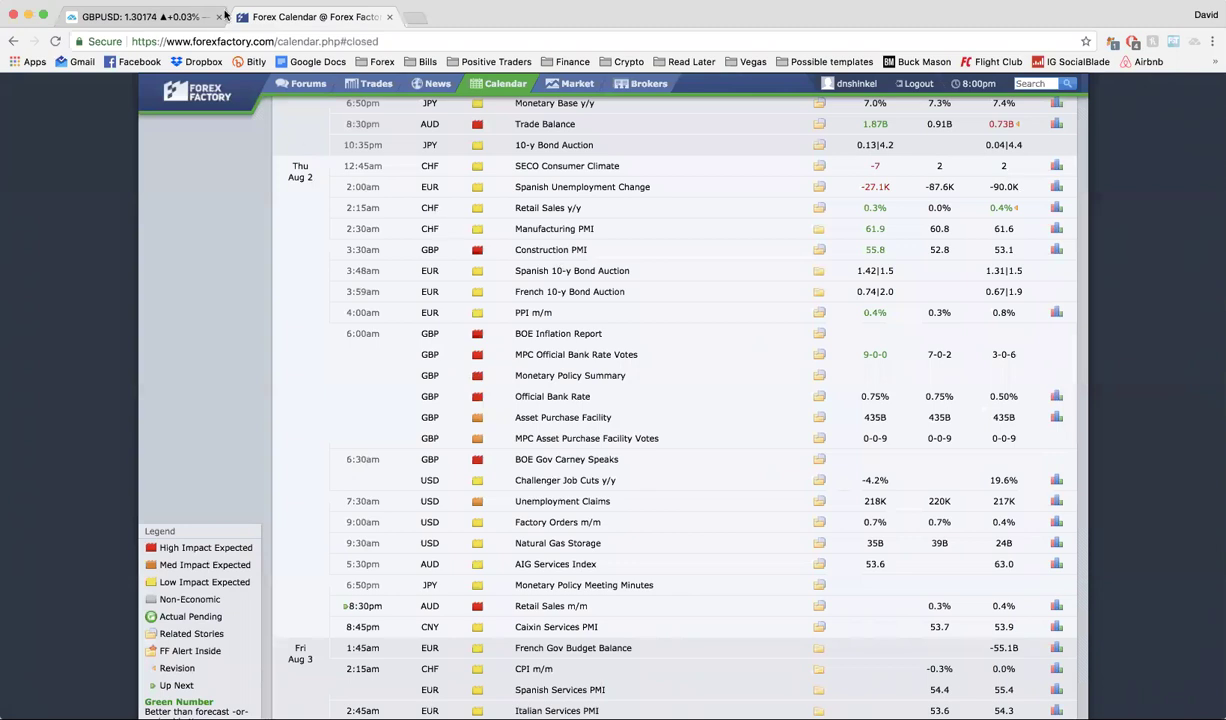
{"action": "left_click", "coordinate": [166, 14]}
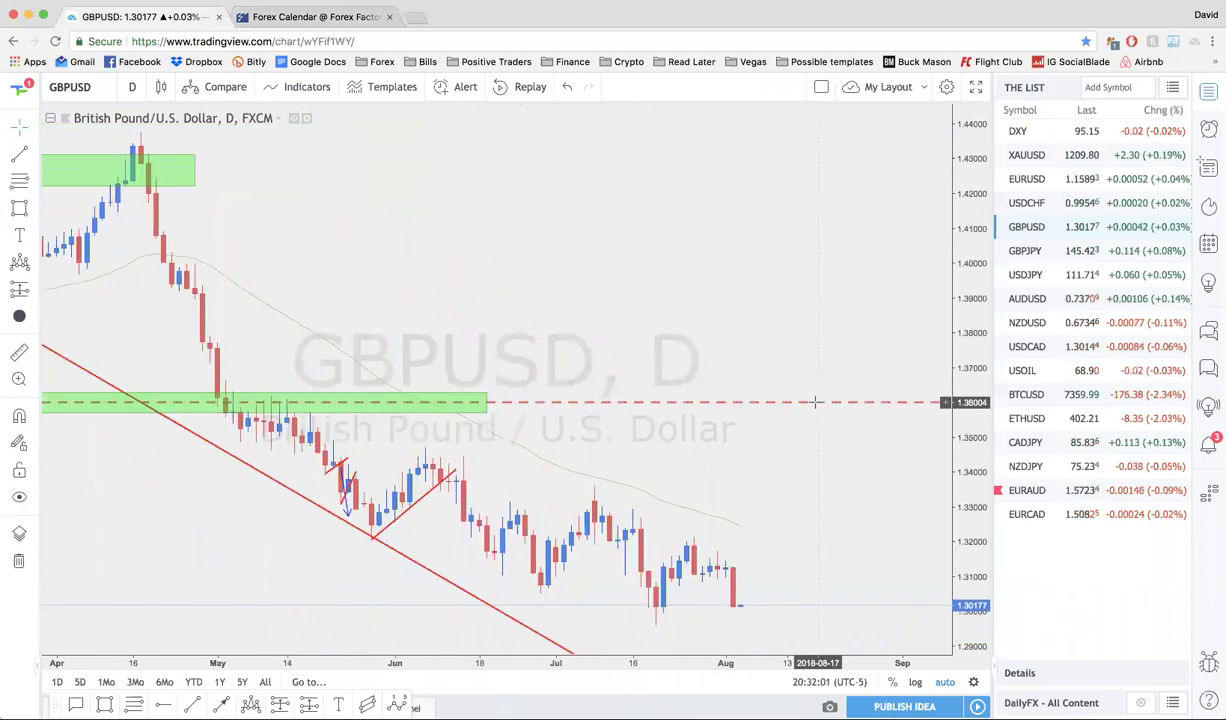
{"action": "scroll", "coordinate": [725, 440], "scroll_direction": "up", "scroll_amount": 5}
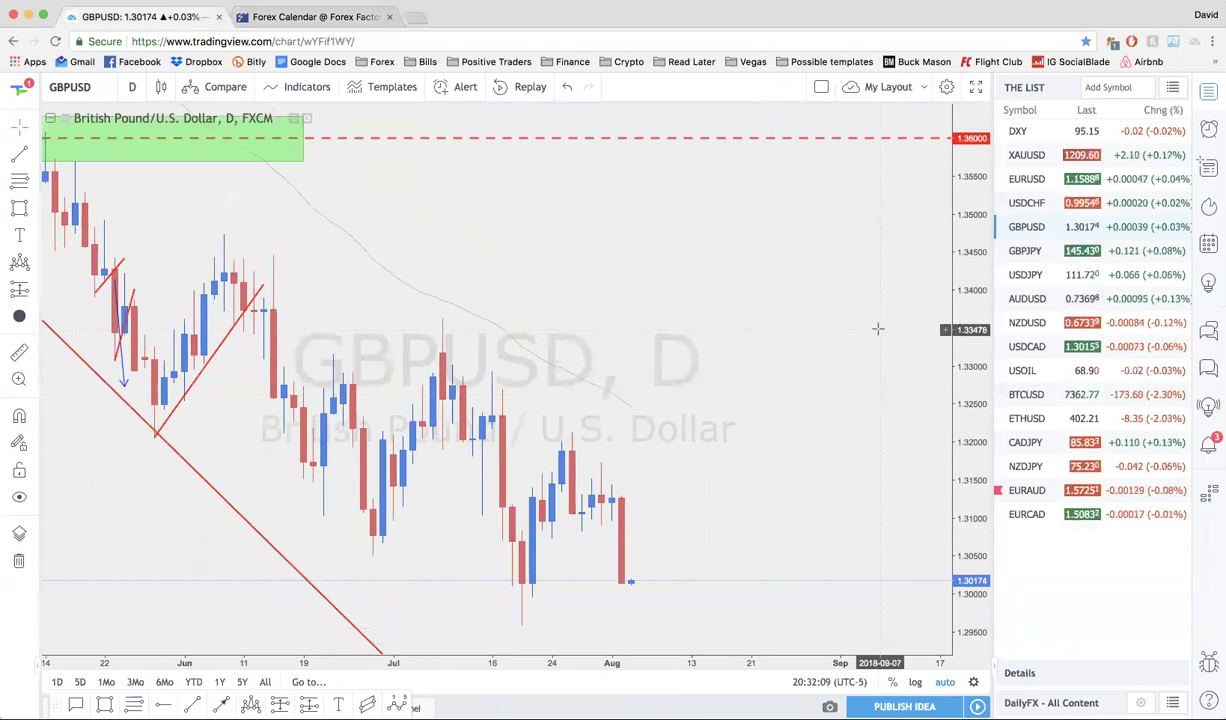
Circle the actual, forecast and previous figures of the August 2 GBP Official Bank Rate on the Forex Factory calendar
{"action": "left_click", "coordinate": [300, 17]}
{"action": "left_click_drag", "start_coordinate": [323, 328], "coordinate": [1042, 441]}
{"action": "left_click", "coordinate": [1040, 432]}
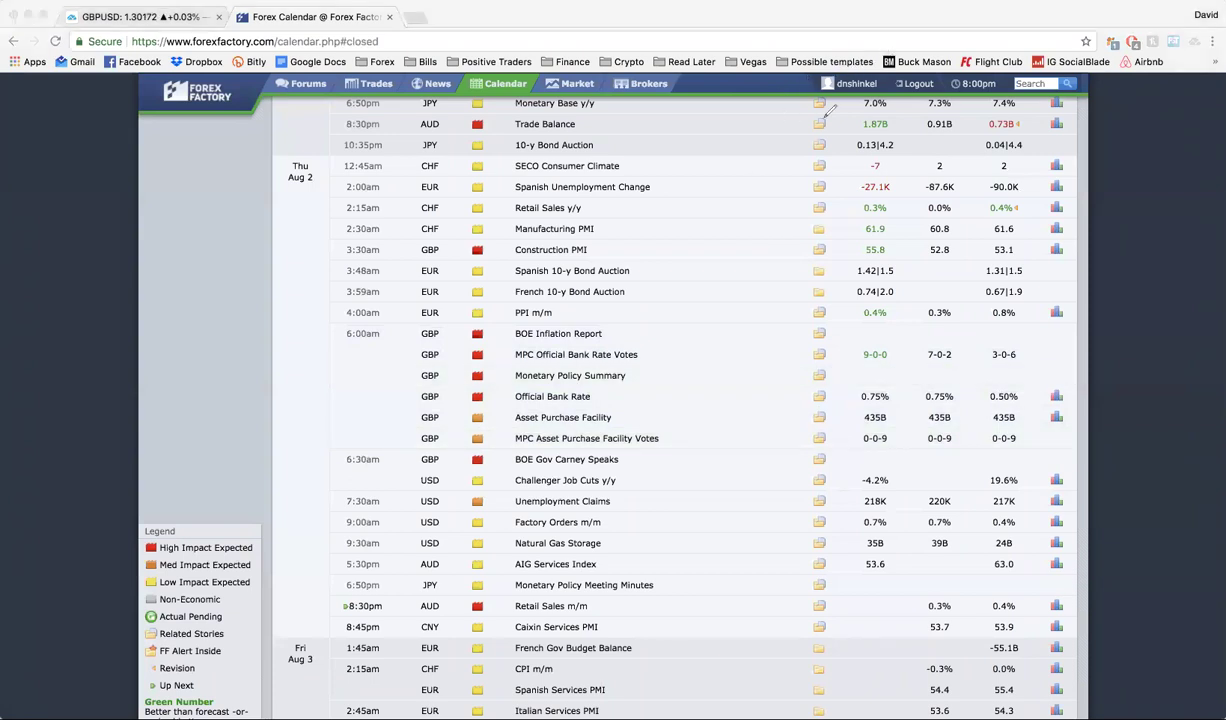
{"action": "mouse_move", "coordinate": [1012, 386]}
{"action": "left_mouse_down"}
{"action": "mouse_move", "coordinate": [862, 390]}
{"action": "mouse_move", "coordinate": [880, 406]}
{"action": "mouse_move", "coordinate": [1015, 386]}
{"action": "left_mouse_up"}
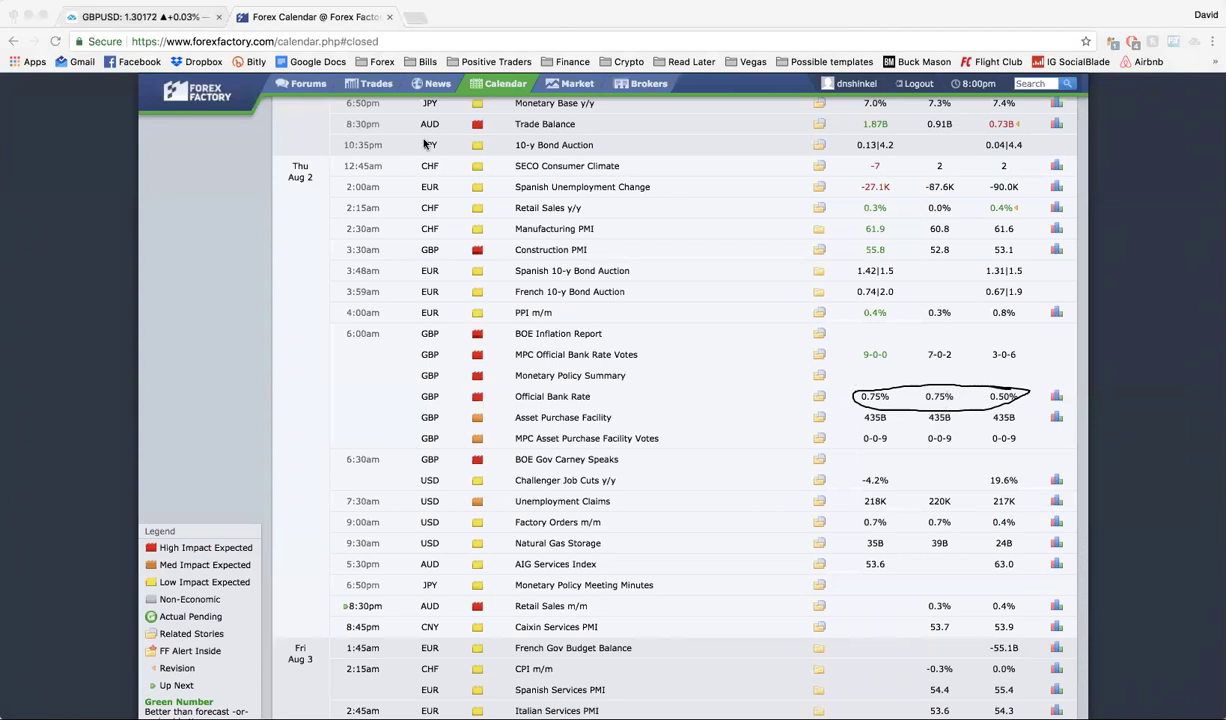
Return to the GBPUSD daily chart in TradingView and examine the June to August candles below the 1.36000 zone
{"action": "left_click", "coordinate": [157, 20]}
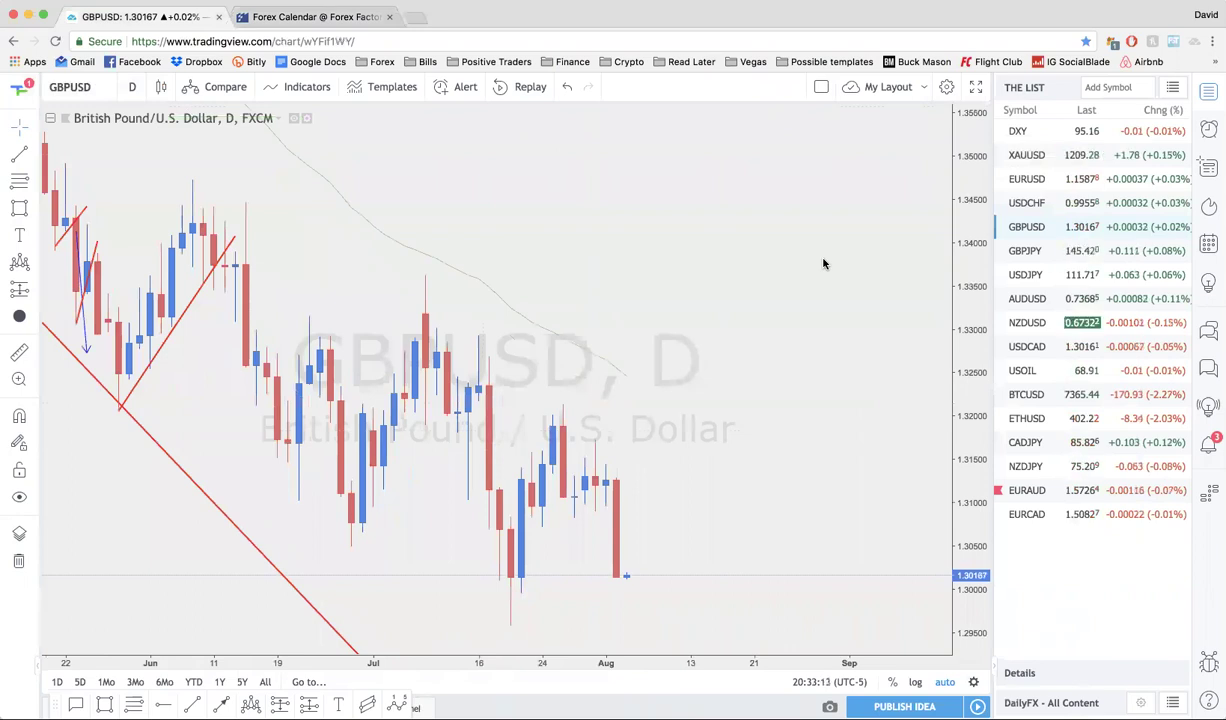
{"action": "scroll", "coordinate": [823, 263], "scroll_direction": "up", "scroll_amount": 5}
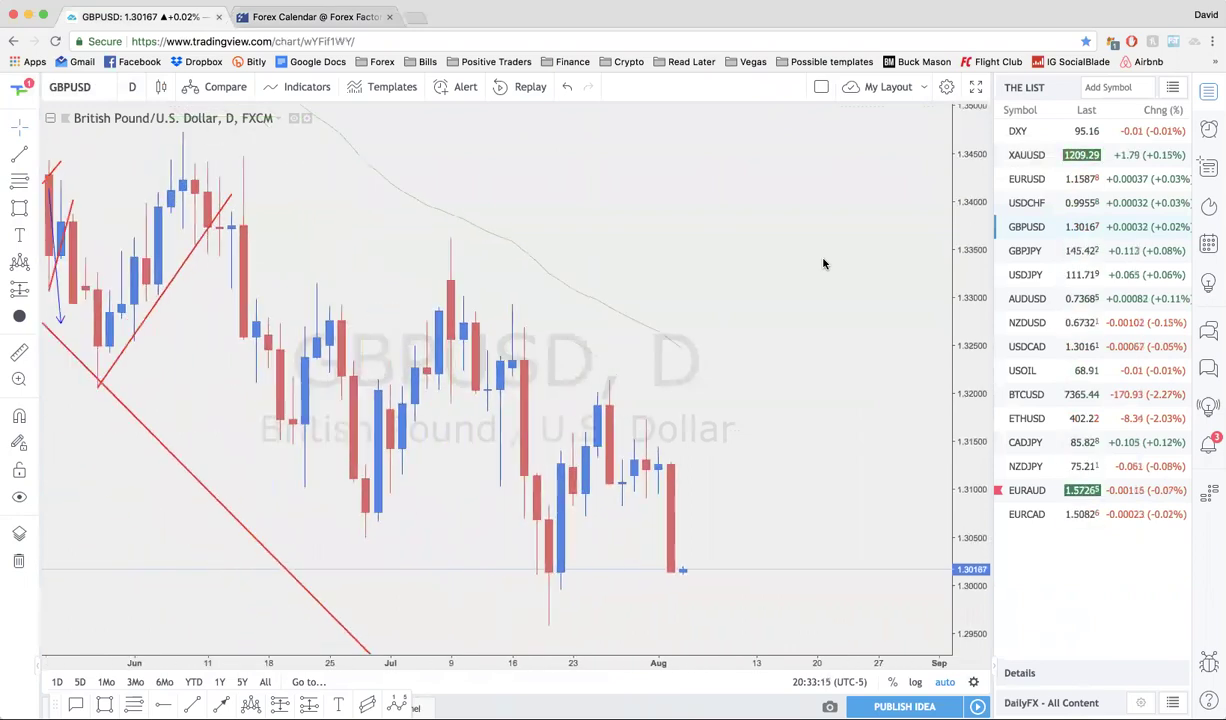
{"action": "scroll", "coordinate": [823, 263], "scroll_direction": "down", "scroll_amount": 3}
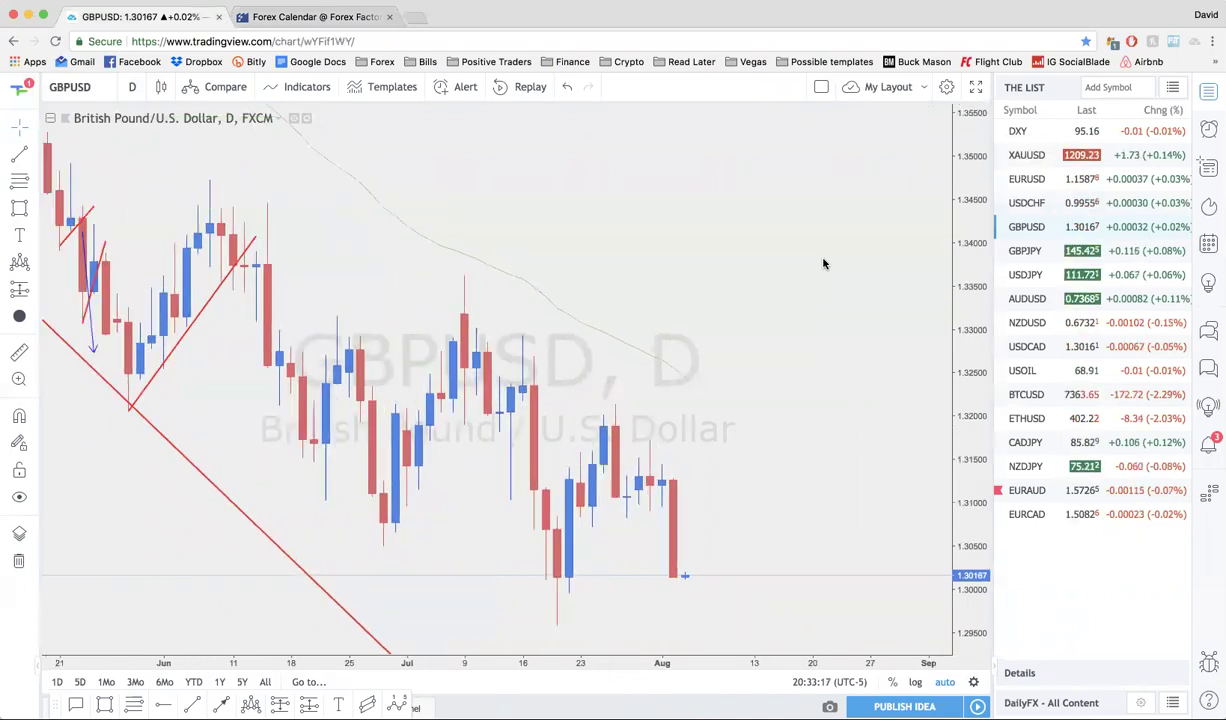
{"action": "scroll", "coordinate": [823, 263], "scroll_direction": "down", "scroll_amount": 2}
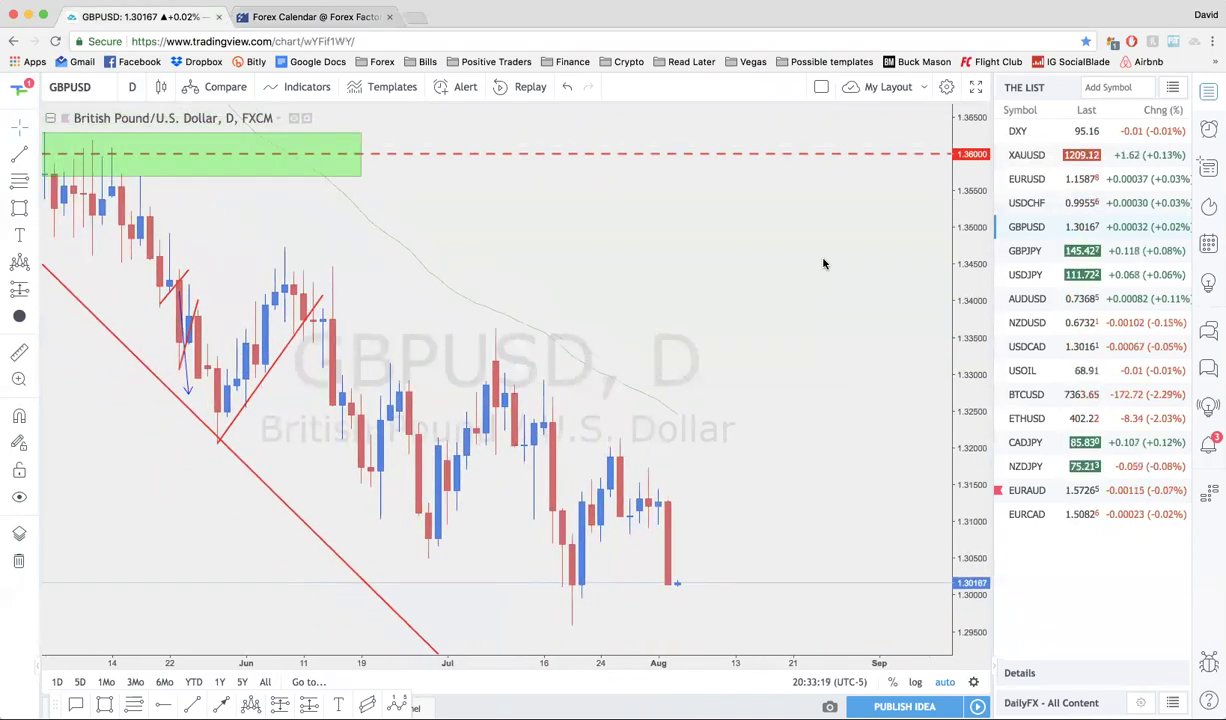
Sketch an upward arrow to the late-July low on the GBPJPY daily chart and recheck the Official Bank Rate on the calendar
{"action": "left_click", "coordinate": [1070, 252]}
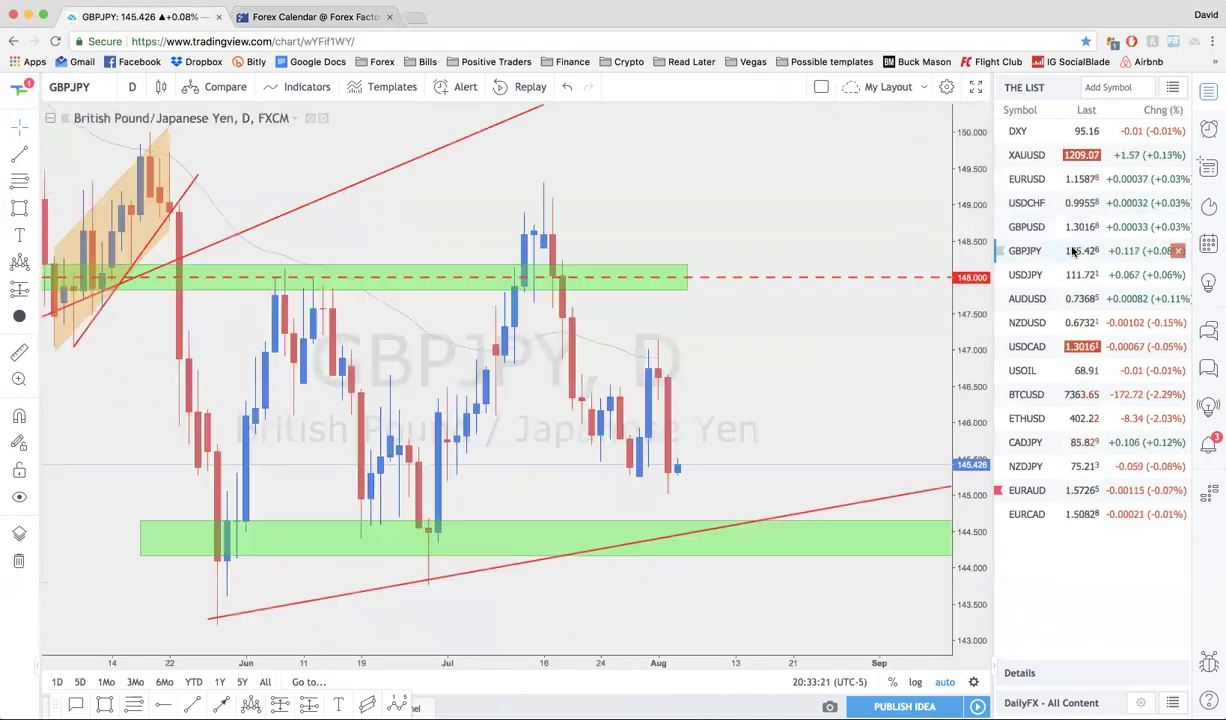
{"action": "scroll", "coordinate": [650, 410], "scroll_direction": "up", "scroll_amount": 2}
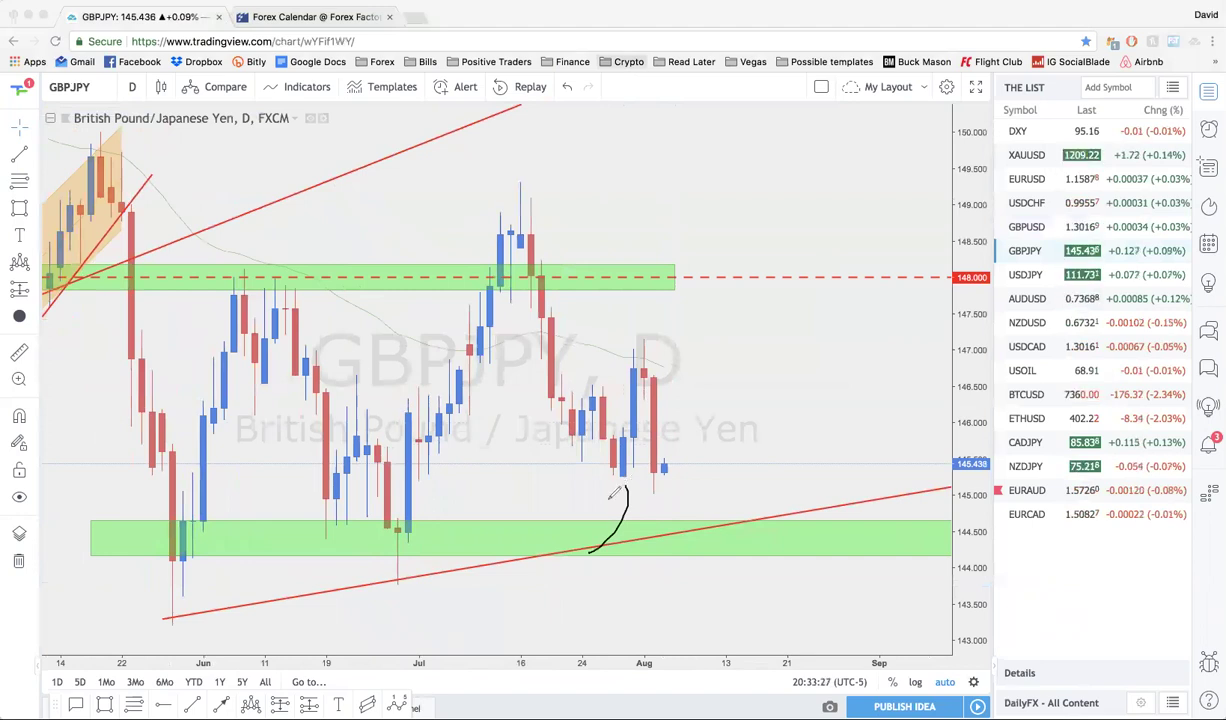
{"action": "left_click_drag", "start_coordinate": [615, 497], "coordinate": [637, 493]}
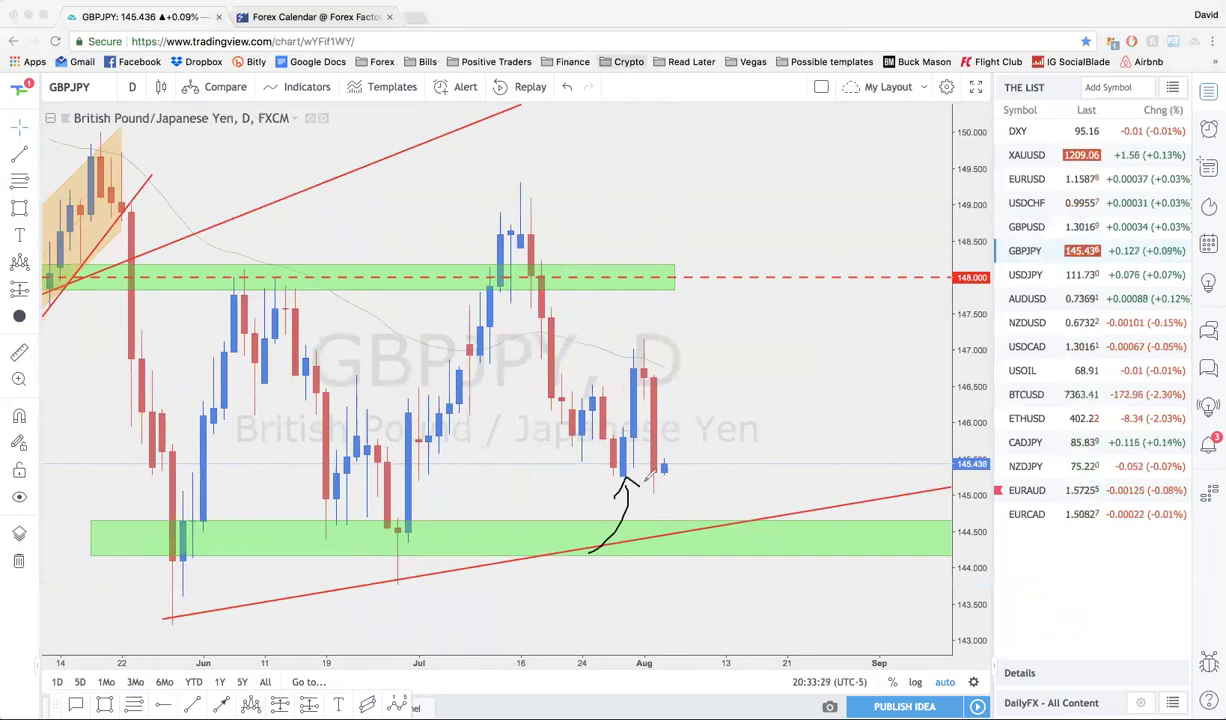
{"action": "left_click", "coordinate": [330, 17]}
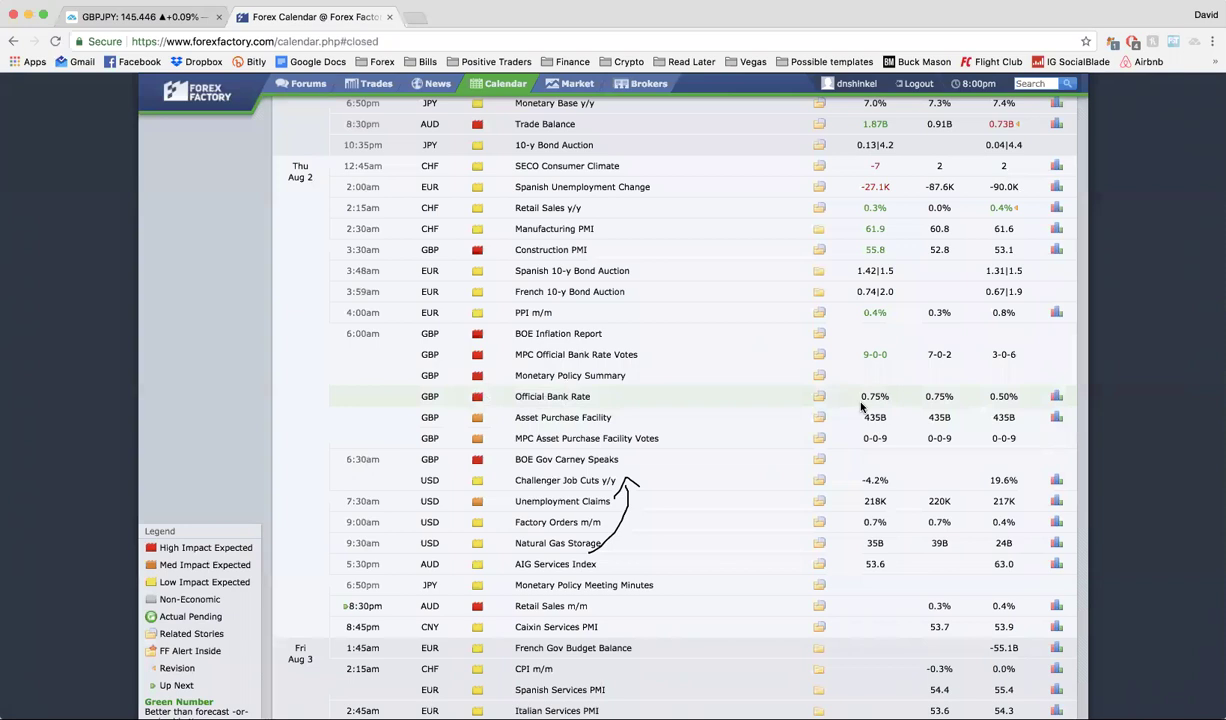
{"action": "left_click", "coordinate": [185, 18]}
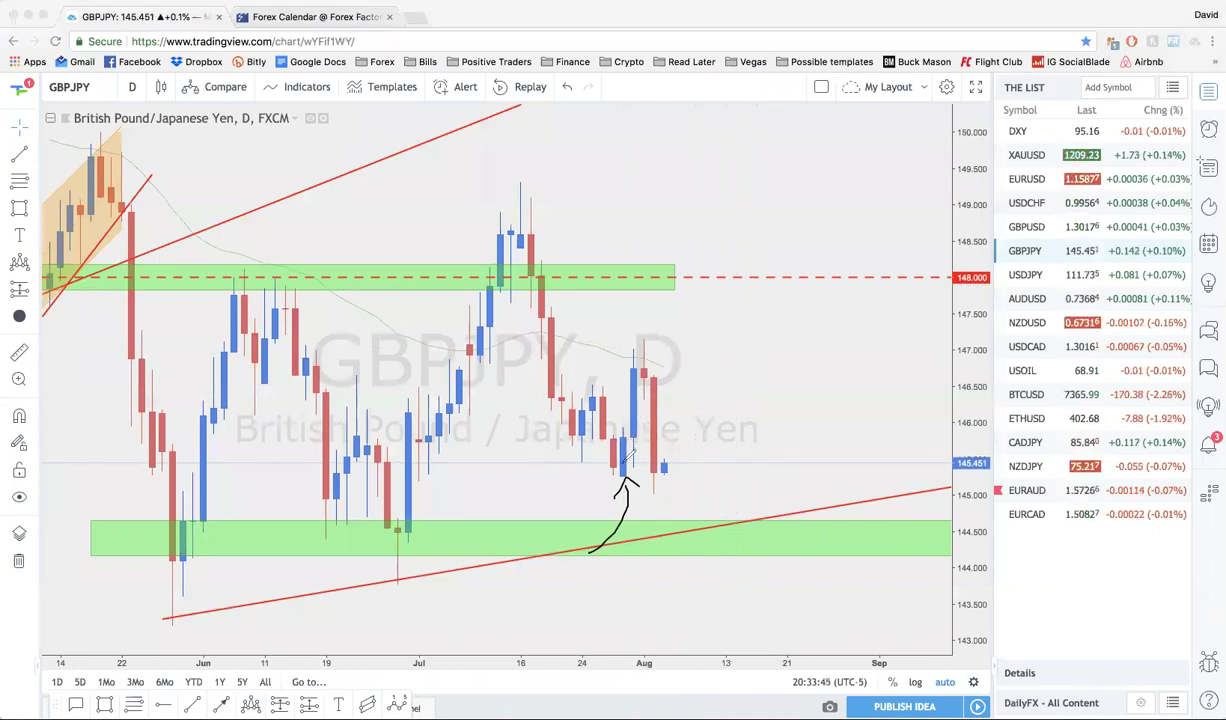
Trace GBPJPY's late-July rally and the following early-August drop with freehand arrows, and clear the drawings
{"action": "left_click_drag", "start_coordinate": [625, 474], "coordinate": [643, 362]}
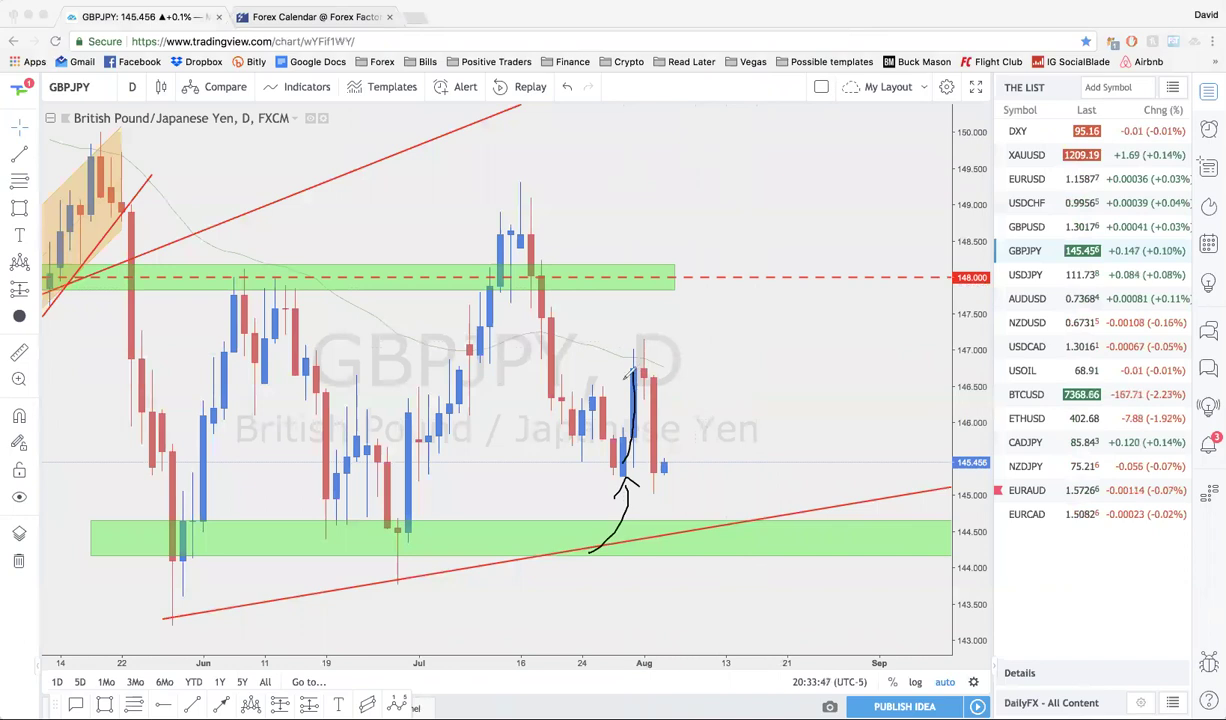
{"action": "mouse_move", "coordinate": [624, 384]}
{"action": "left_mouse_down"}
{"action": "mouse_move", "coordinate": [633, 368]}
{"action": "mouse_move", "coordinate": [652, 372]}
{"action": "left_mouse_up"}
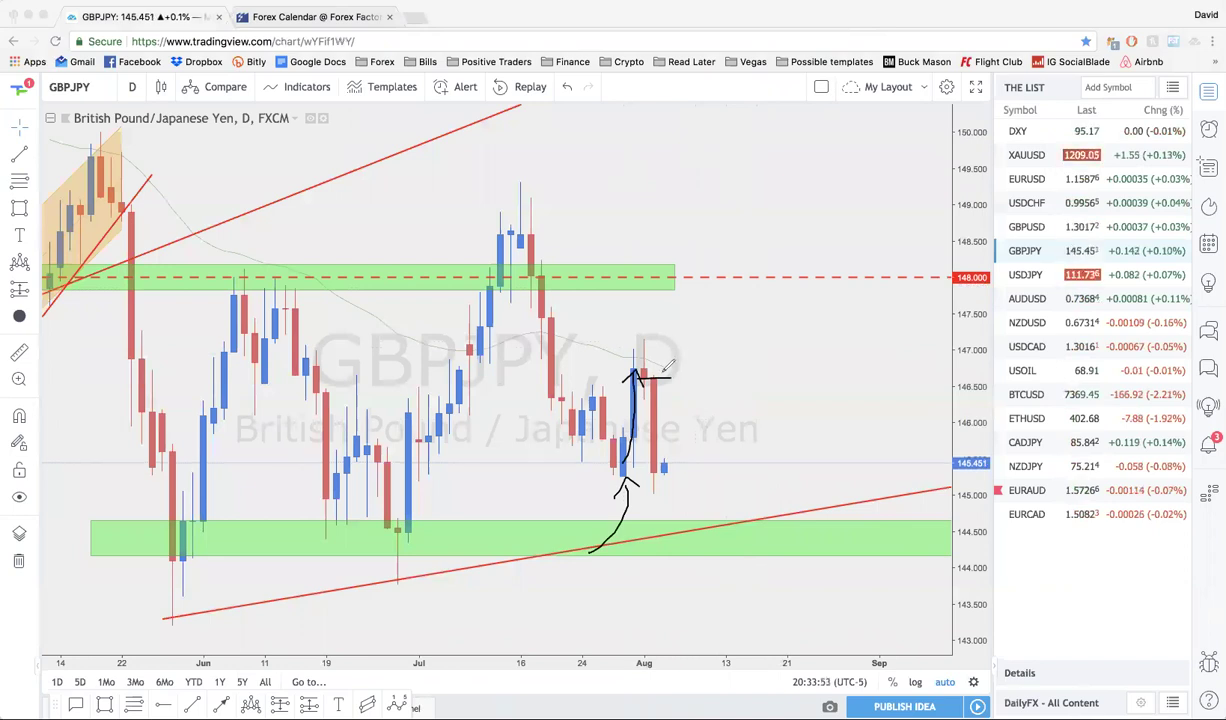
{"action": "mouse_move", "coordinate": [678, 464]}
{"action": "left_mouse_down"}
{"action": "mouse_move", "coordinate": [686, 482]}
{"action": "mouse_move", "coordinate": [690, 456]}
{"action": "left_mouse_up"}
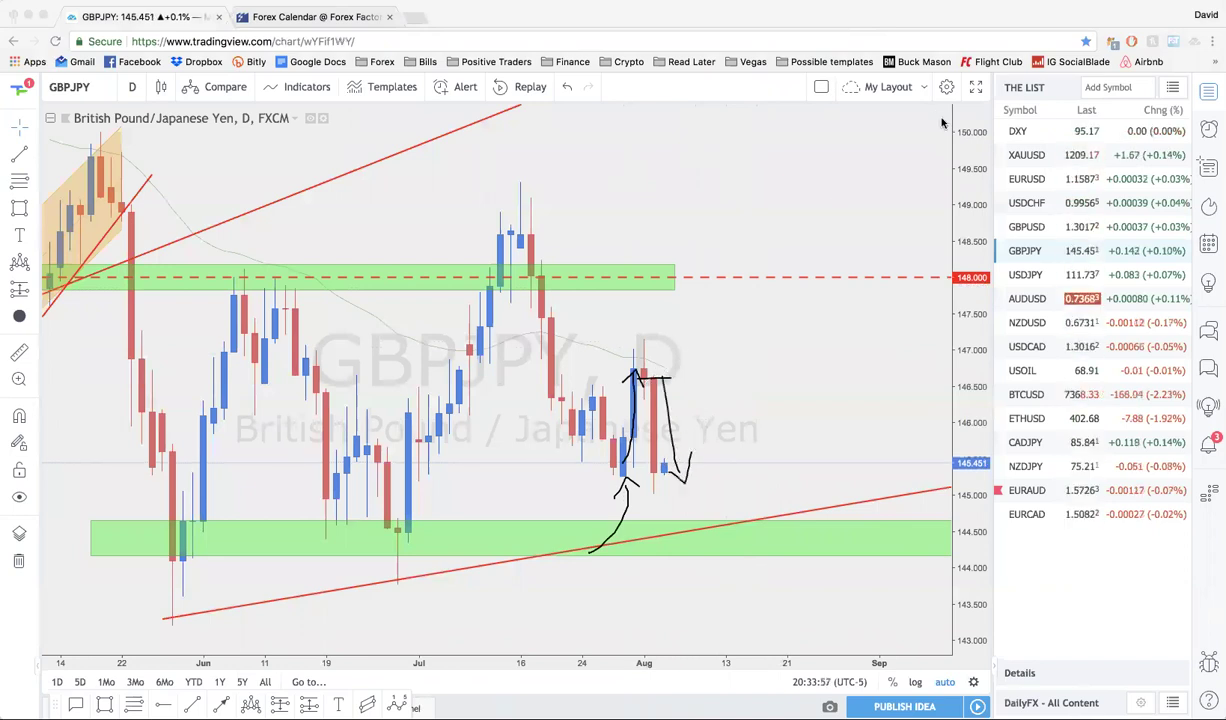
{"action": "key", "text": "Escape"}
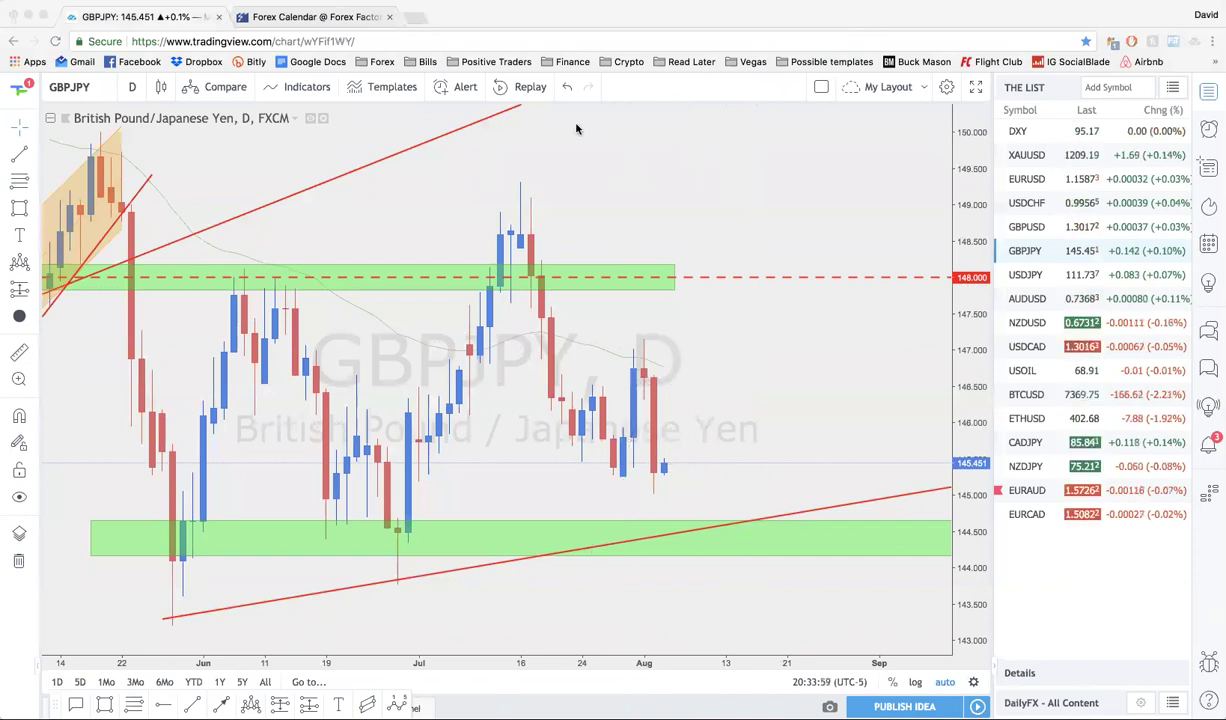
Mark GBPJPY's late-July rally with a freehand stroke and circle it from the swing low to the high near 147.000
{"action": "scroll", "coordinate": [597, 254], "scroll_direction": "up", "scroll_amount": 1}
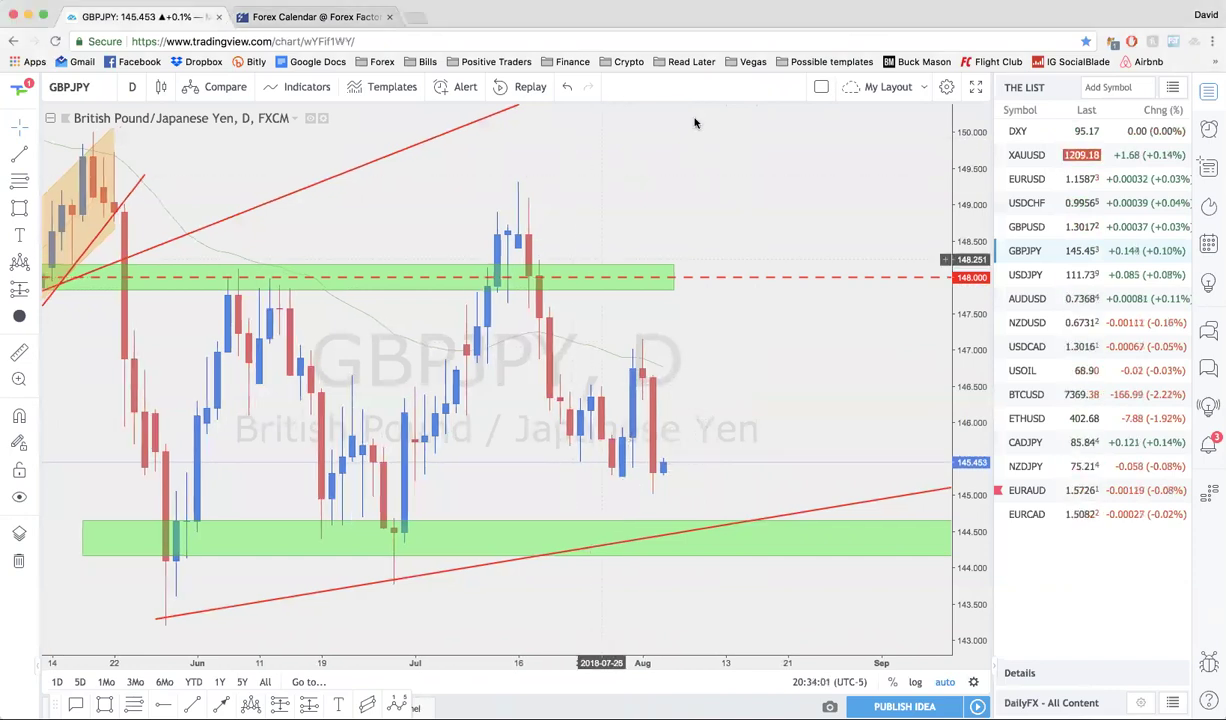
{"action": "key", "text": "super+shift+d"}
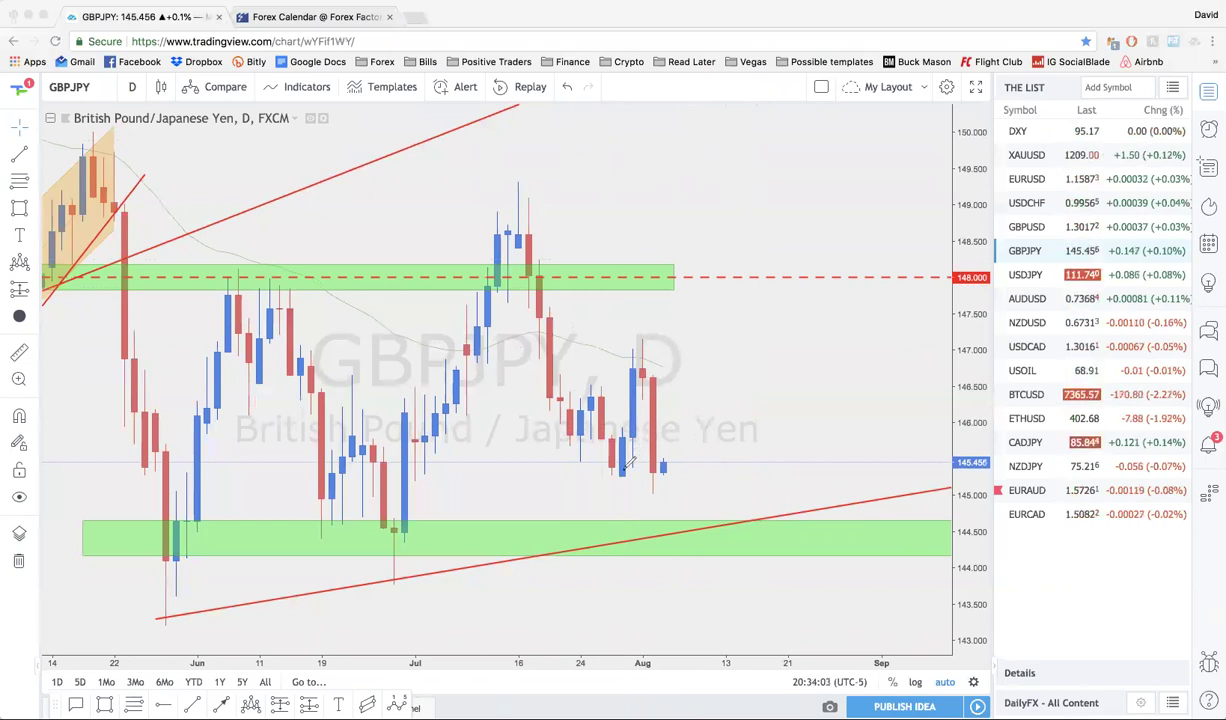
{"action": "mouse_move", "coordinate": [637, 433]}
{"action": "left_mouse_down"}
{"action": "mouse_move", "coordinate": [638, 348]}
{"action": "mouse_move", "coordinate": [620, 414]}
{"action": "left_mouse_up"}
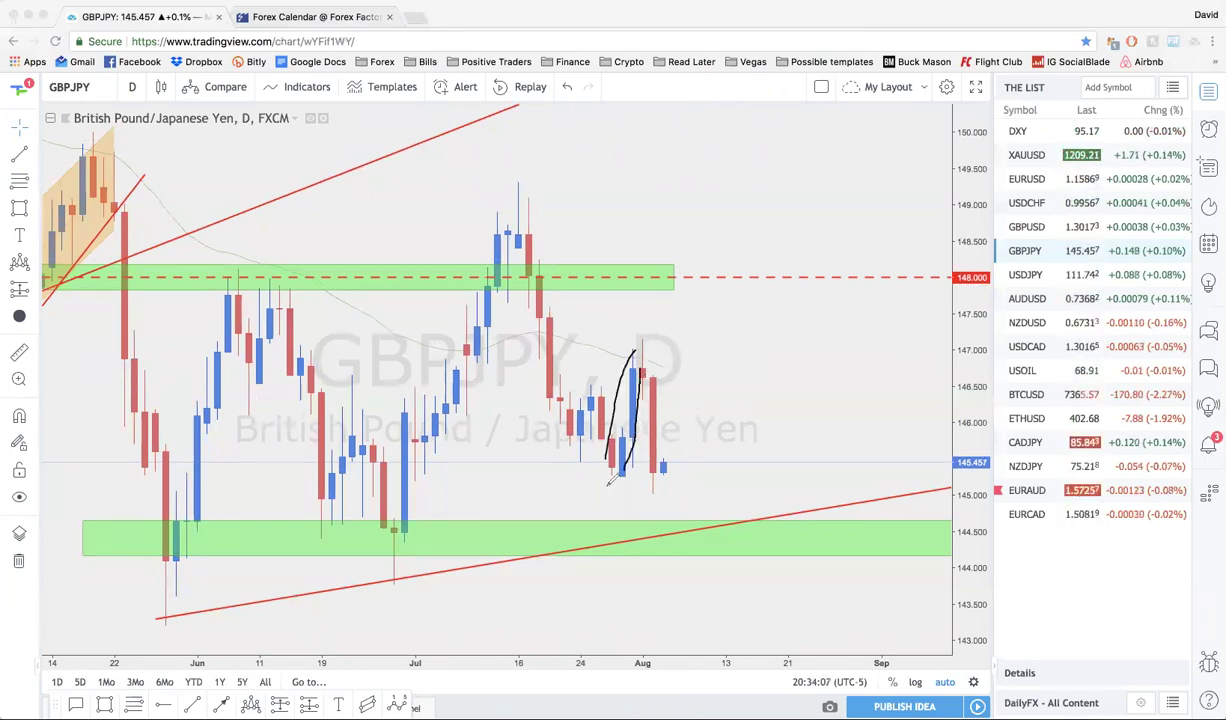
{"action": "left_click_drag", "start_coordinate": [610, 480], "coordinate": [636, 458]}
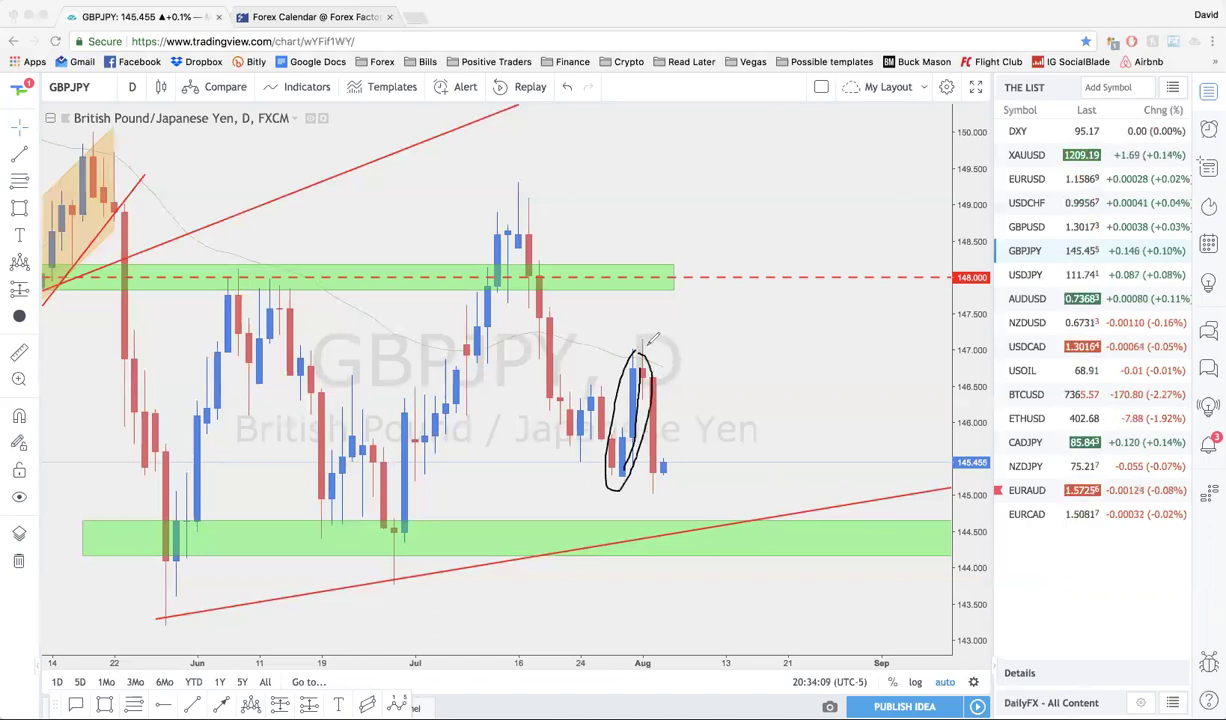
Circle GBPJPY's late-July rally, mark the early-August drop with a level line and downward arrow, and clear the sketches
{"action": "key", "text": "super+z"}
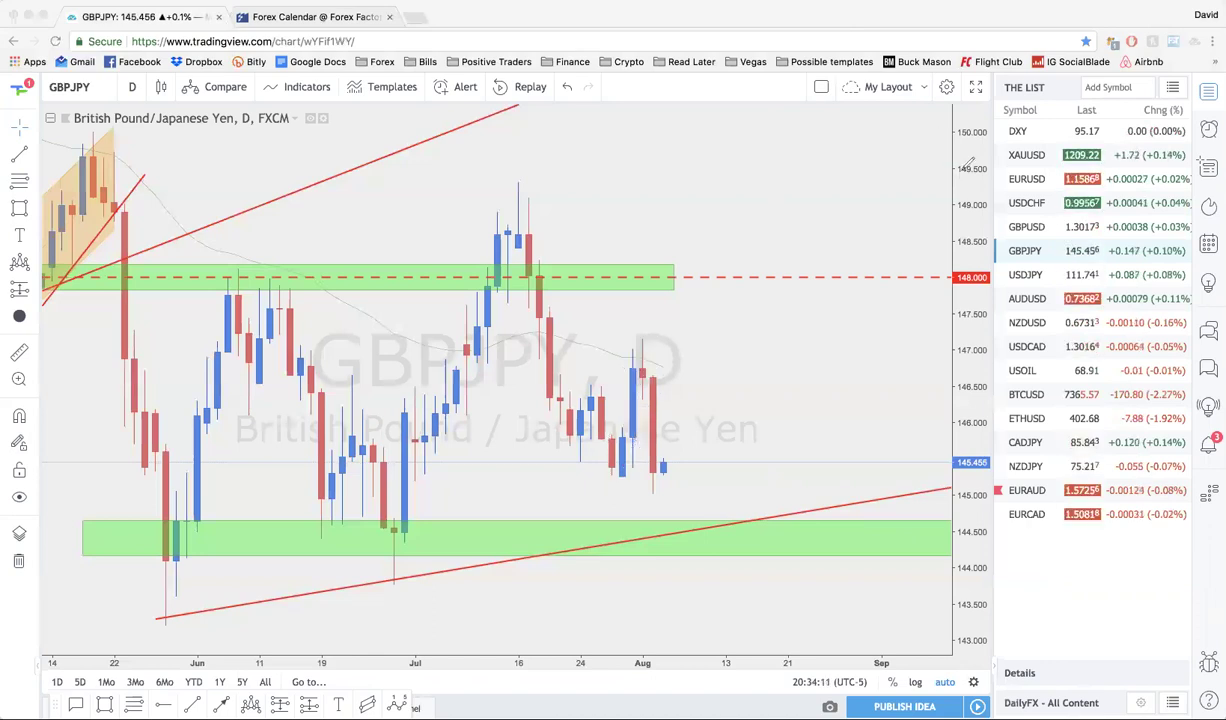
{"action": "mouse_move", "coordinate": [625, 375]}
{"action": "left_mouse_down"}
{"action": "mouse_move", "coordinate": [645, 440]}
{"action": "mouse_move", "coordinate": [612, 475]}
{"action": "mouse_move", "coordinate": [618, 395]}
{"action": "mouse_move", "coordinate": [643, 362]}
{"action": "left_mouse_up"}
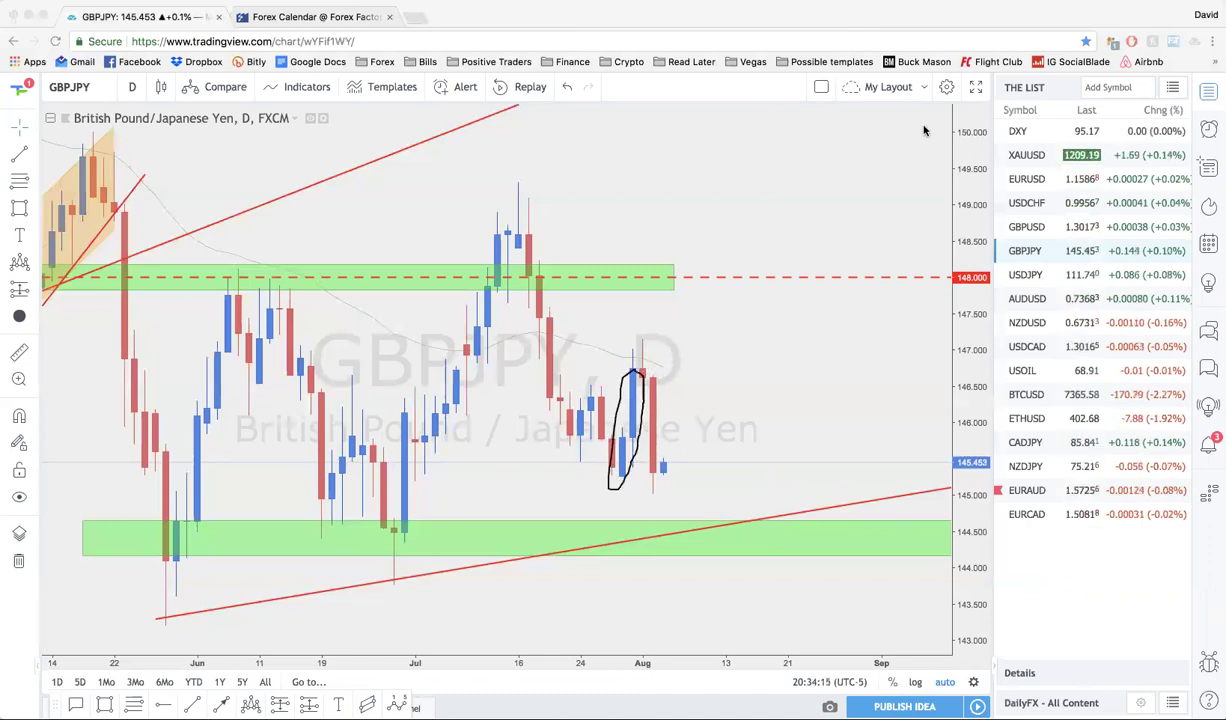
{"action": "key", "text": "super+z"}
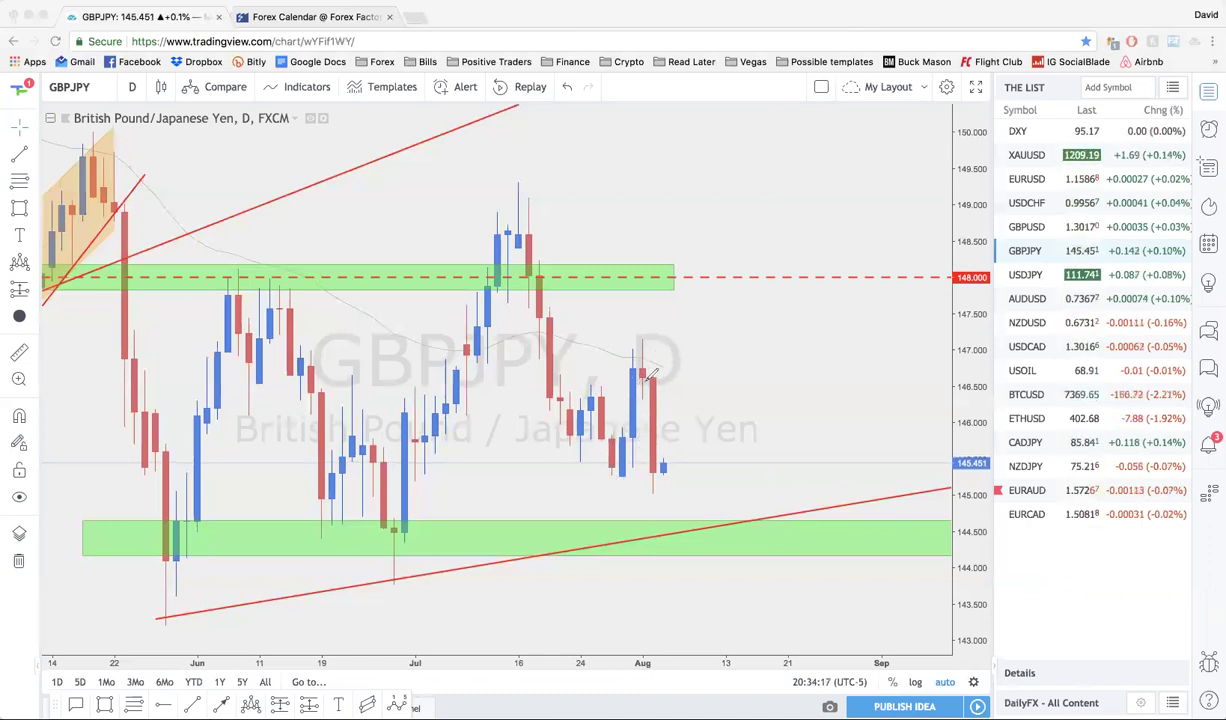
{"action": "left_click_drag", "start_coordinate": [656, 378], "coordinate": [670, 425]}
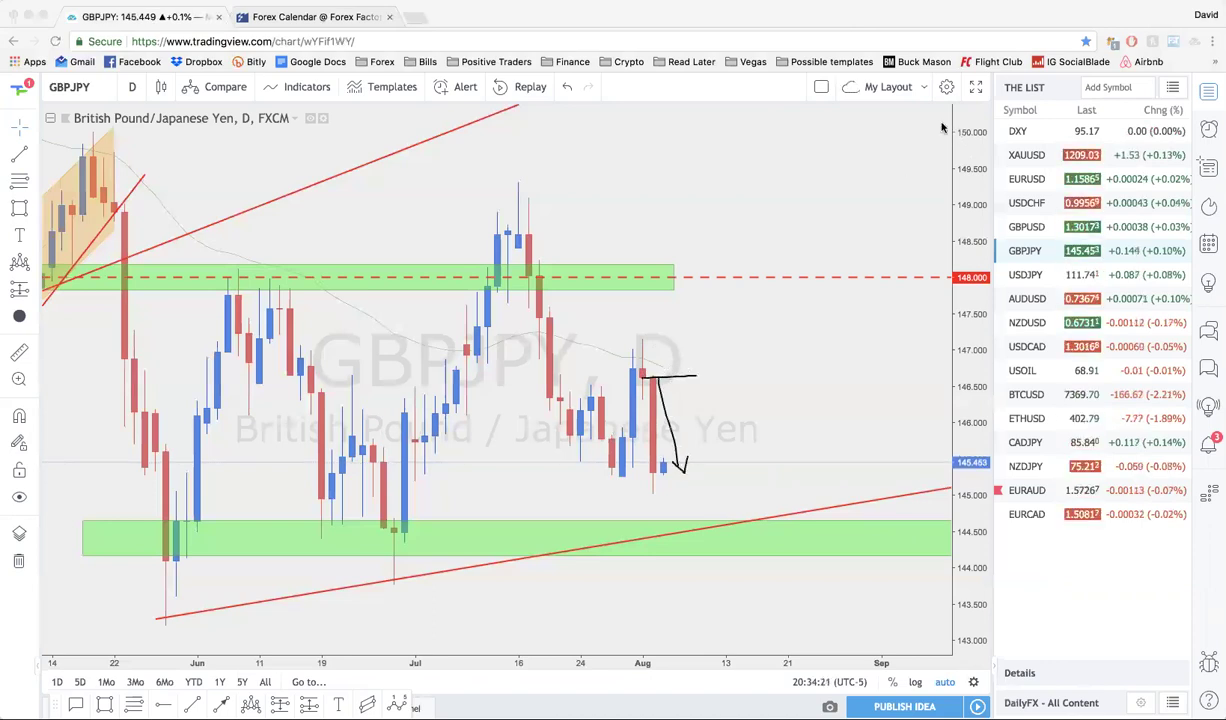
{"action": "key", "text": "super+z"}
{"action": "key", "text": "super+z"}
{"action": "key", "text": "super+z"}
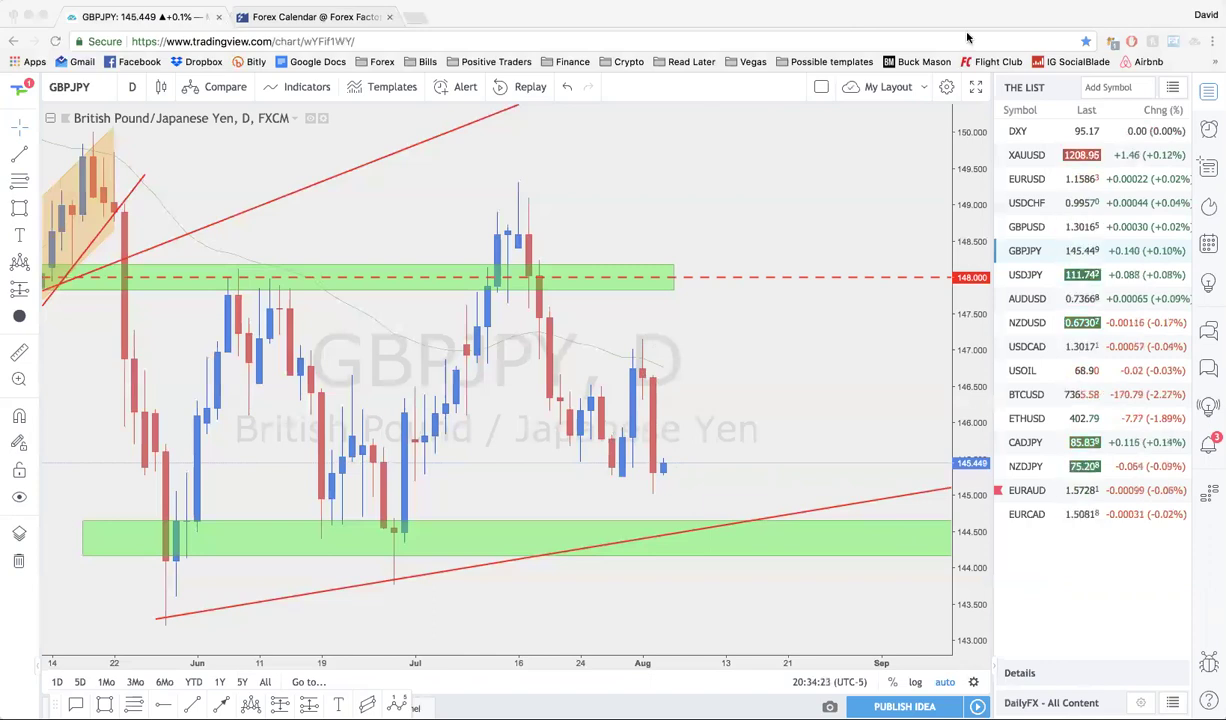
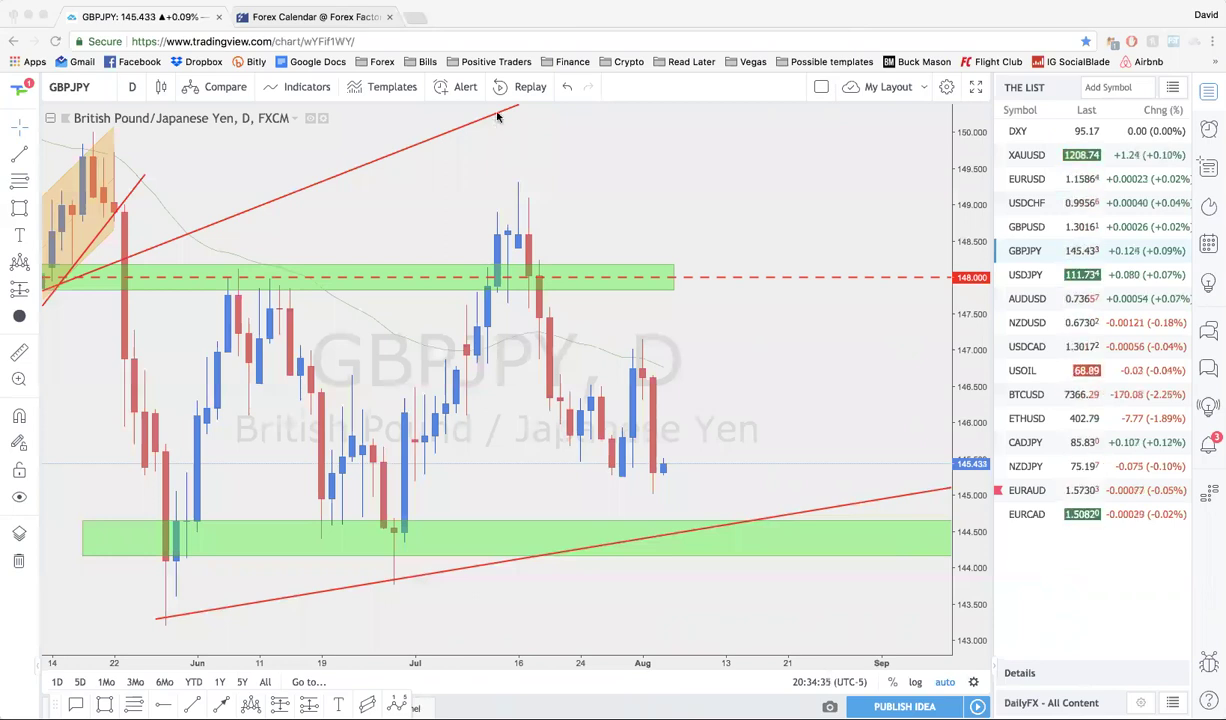
Open the USDJPY daily chart and examine price against the rising trendline from late May and the surrounding green zones
{"action": "left_click", "coordinate": [310, 14]}
{"action": "left_click", "coordinate": [175, 16]}
{"action": "scroll", "coordinate": [611, 257], "scroll_direction": "down", "scroll_amount": 5}
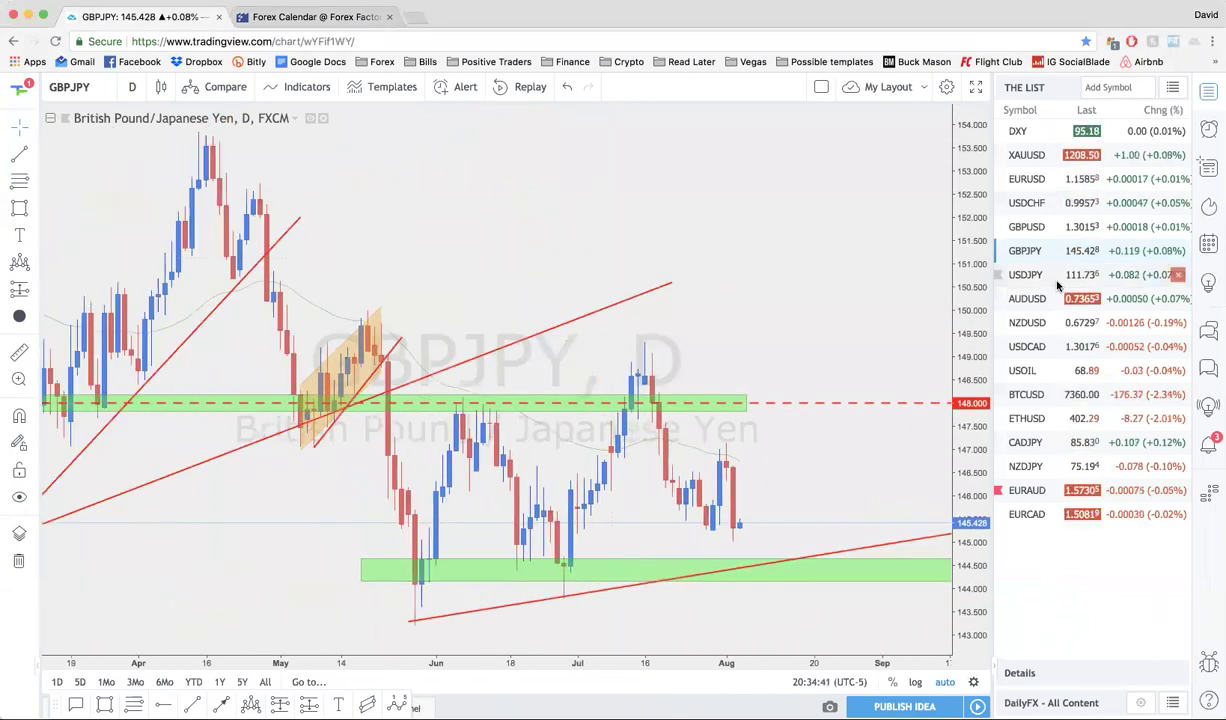
{"action": "left_click", "coordinate": [1058, 284]}
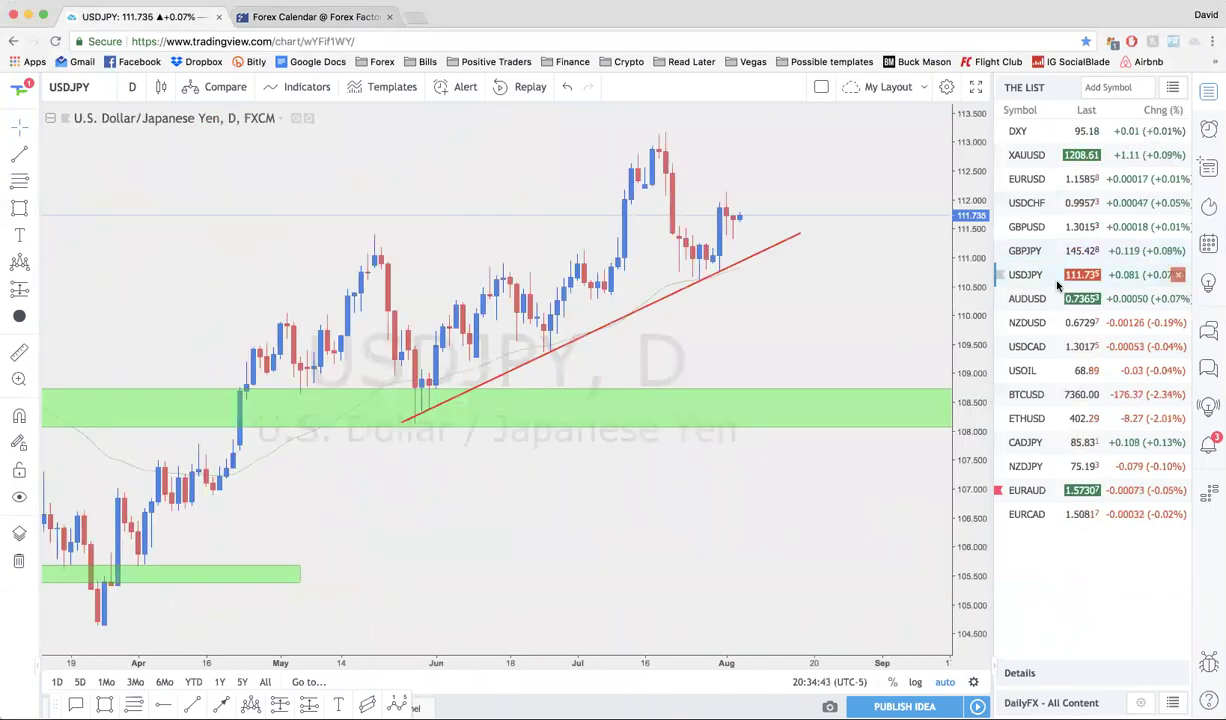
{"action": "scroll", "coordinate": [737, 267], "scroll_direction": "down", "scroll_amount": 5}
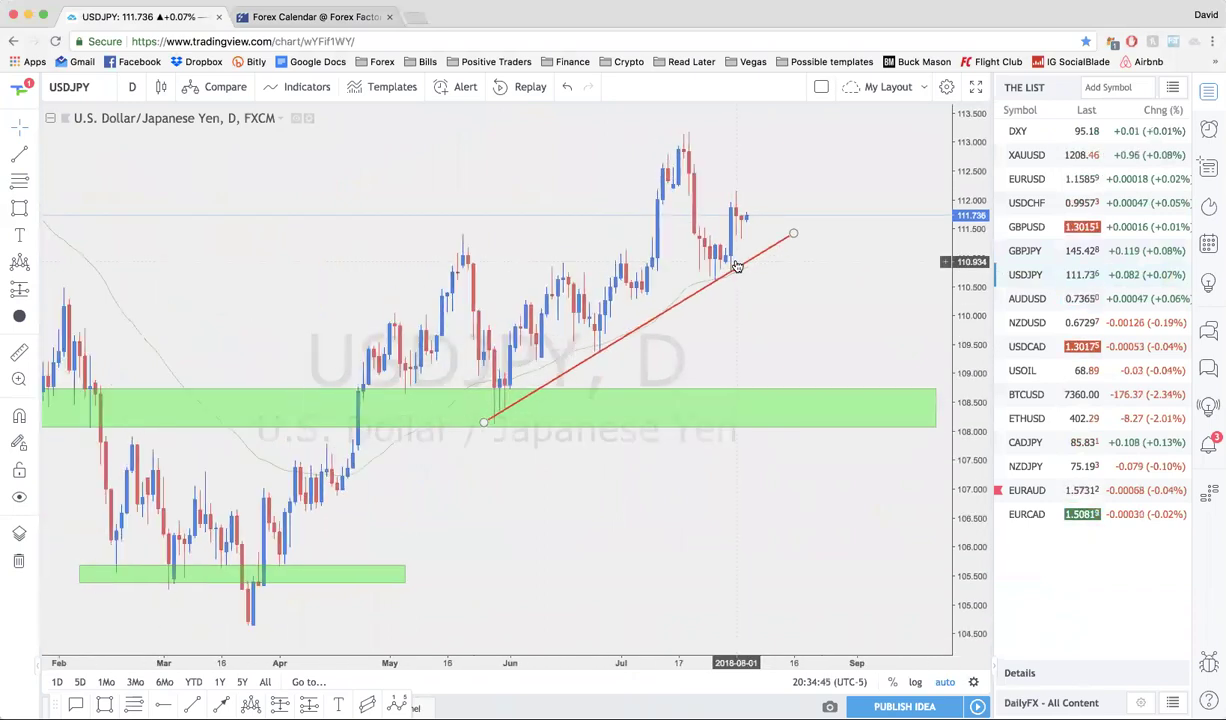
{"action": "scroll", "coordinate": [737, 267], "scroll_direction": "down", "scroll_amount": 3}
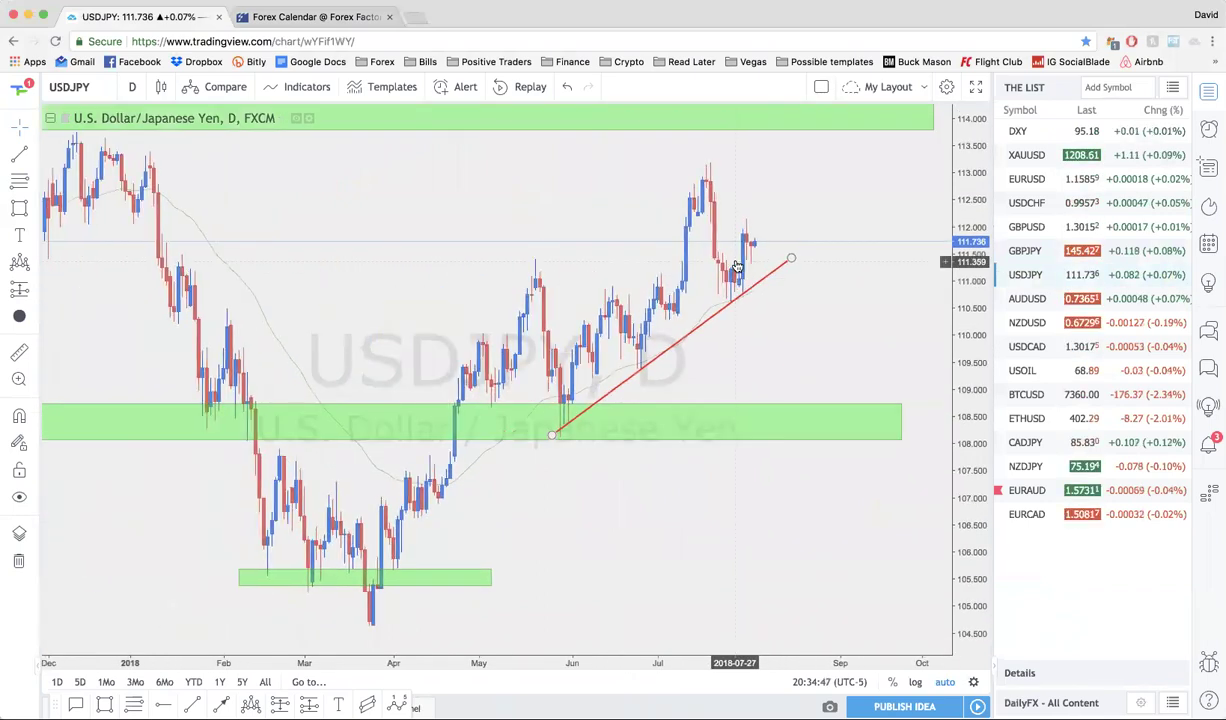
{"action": "scroll", "coordinate": [737, 267], "scroll_direction": "up", "scroll_amount": 4}
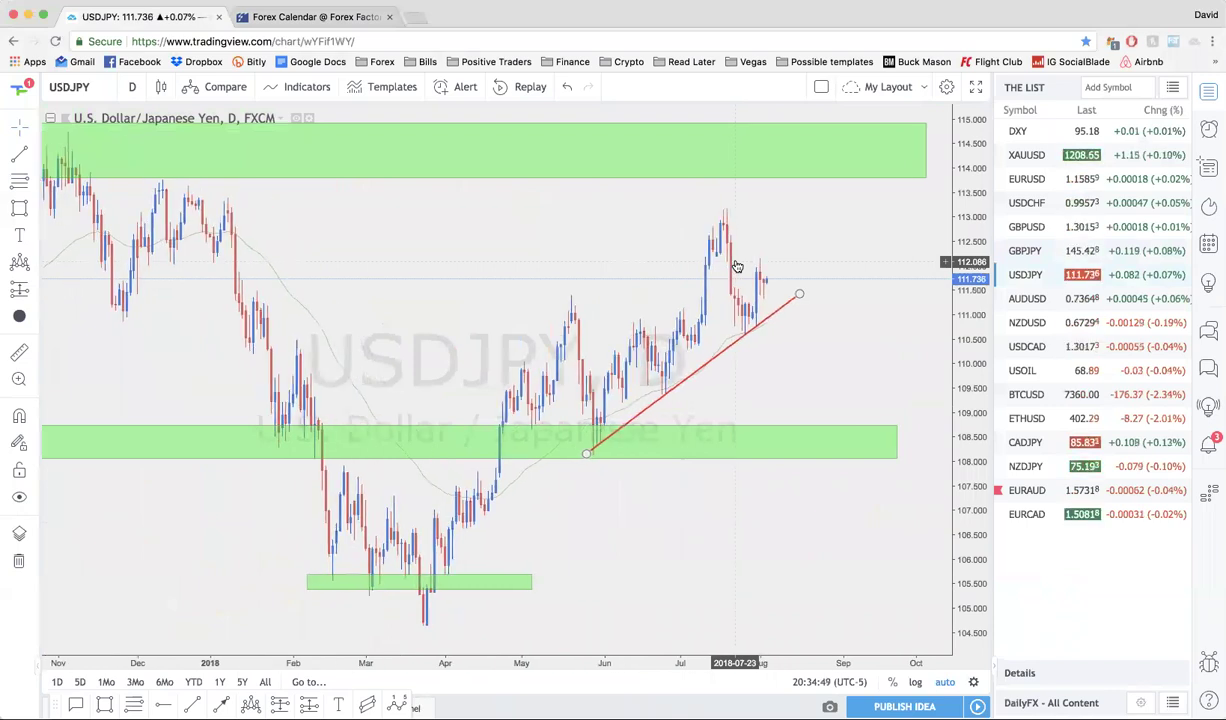
{"action": "scroll", "coordinate": [737, 267], "scroll_direction": "down", "scroll_amount": 3}
{"action": "scroll", "coordinate": [739, 265], "scroll_direction": "up", "scroll_amount": 2}
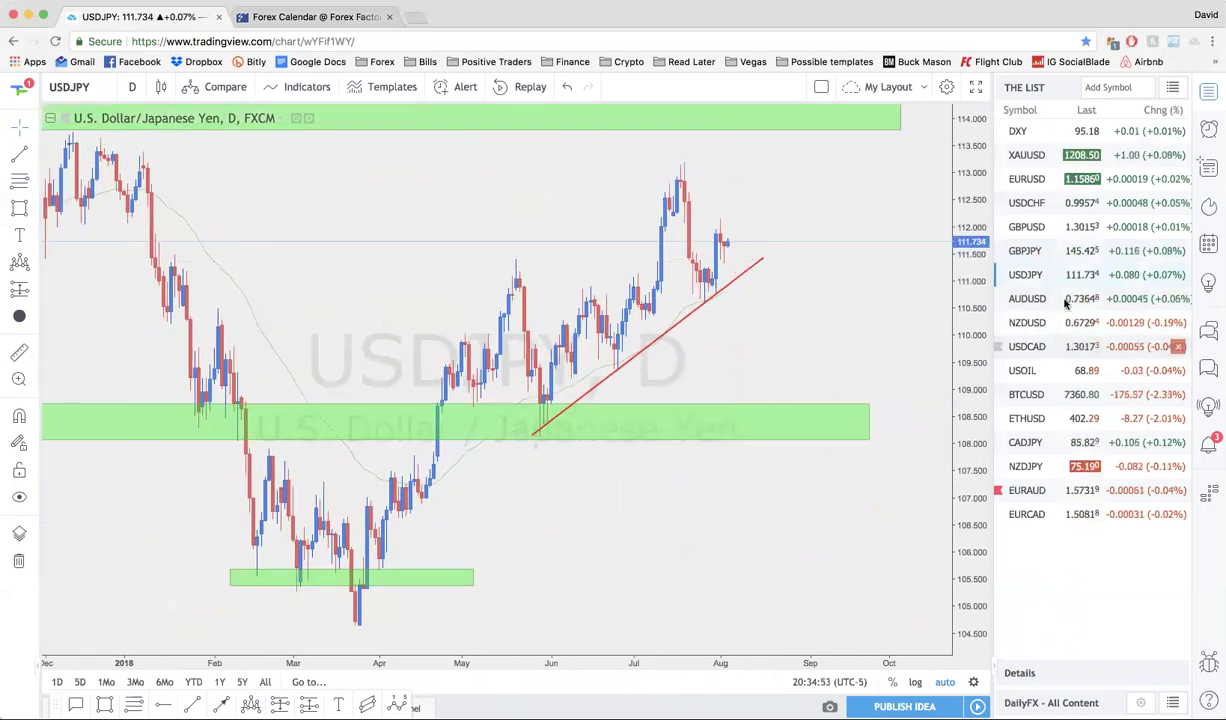
{"action": "scroll", "coordinate": [763, 317], "scroll_direction": "up", "scroll_amount": 1}
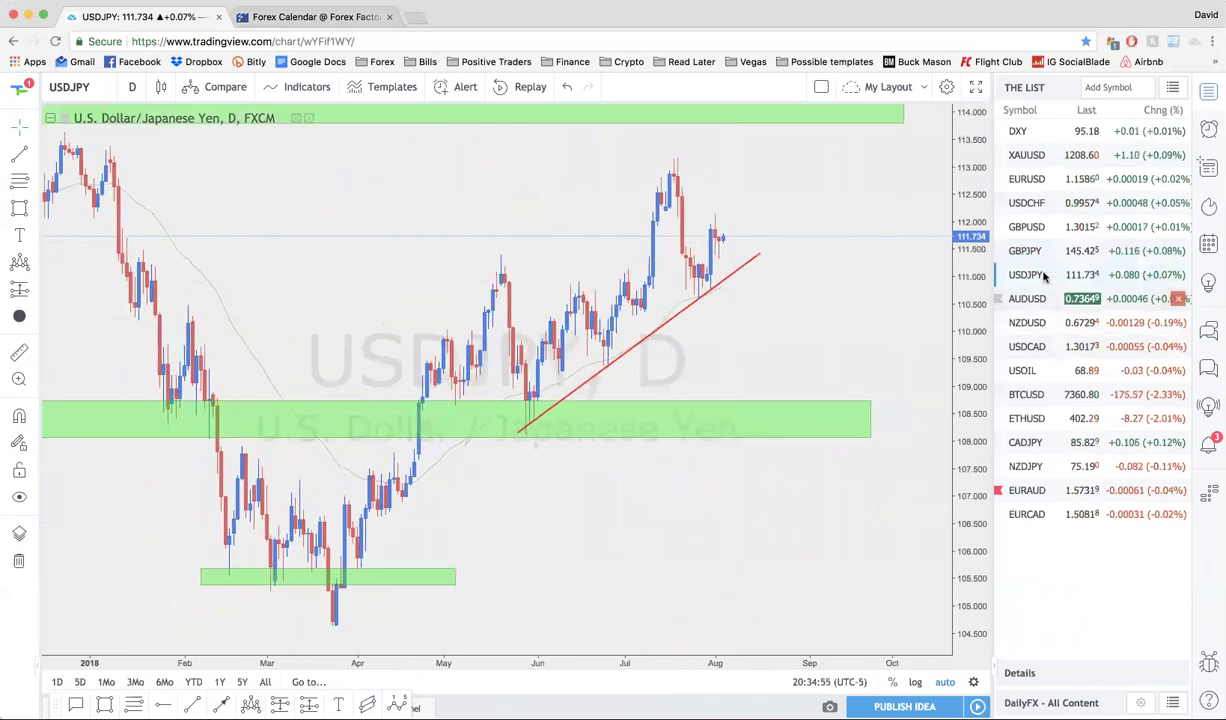
Compare the GBPJPY and GBPUSD daily charts and examine GBPJPY's recent candles between the 148.000 zone and the rising trendline
{"action": "left_click", "coordinate": [1043, 254]}
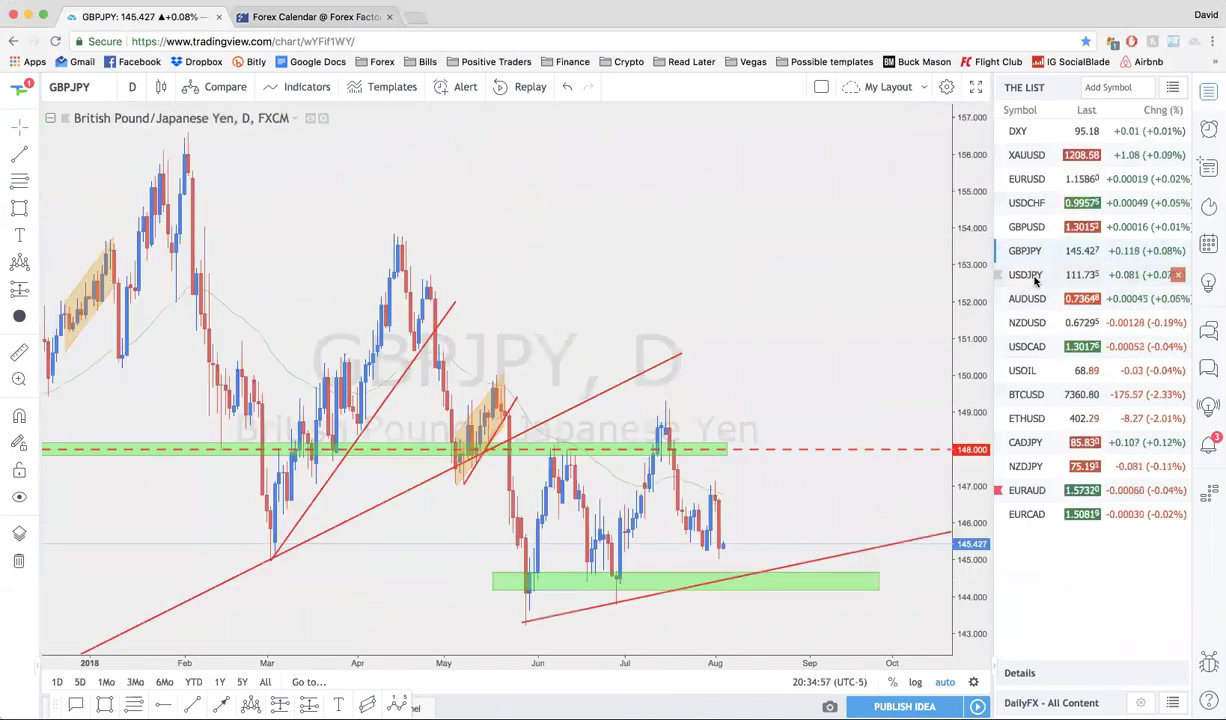
{"action": "left_click", "coordinate": [1043, 236]}
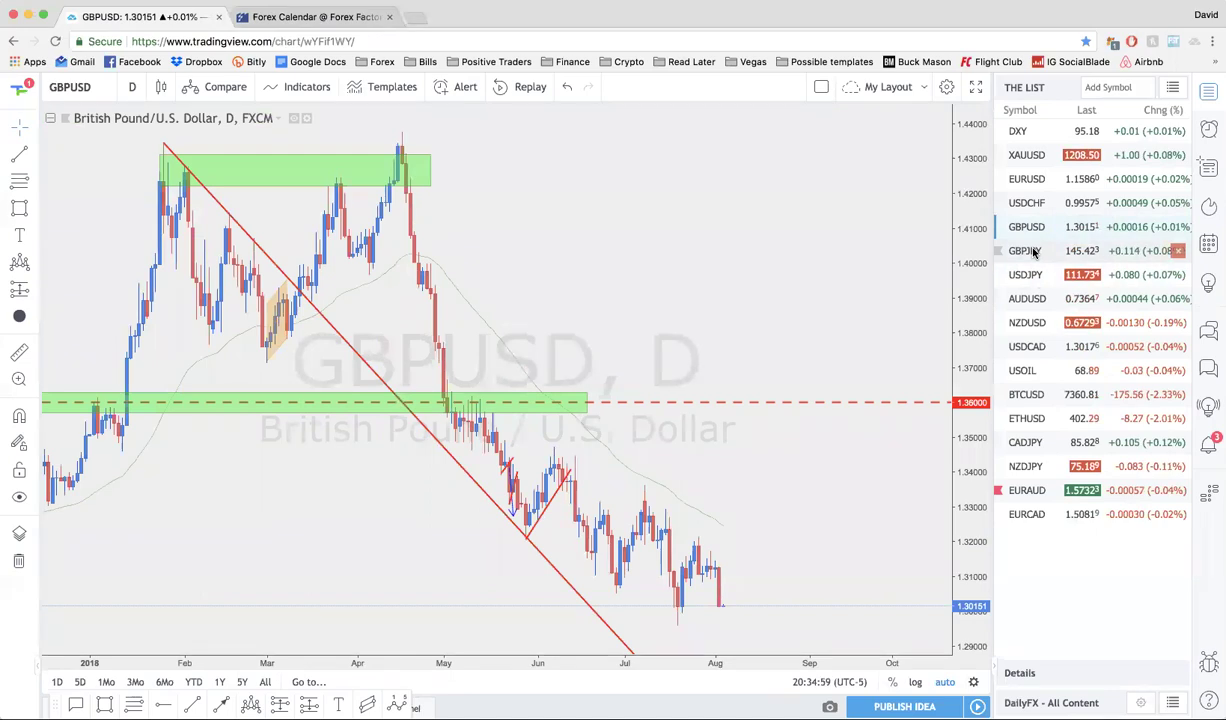
{"action": "left_click", "coordinate": [1035, 253]}
{"action": "scroll", "coordinate": [723, 357], "scroll_direction": "up", "scroll_amount": 2}
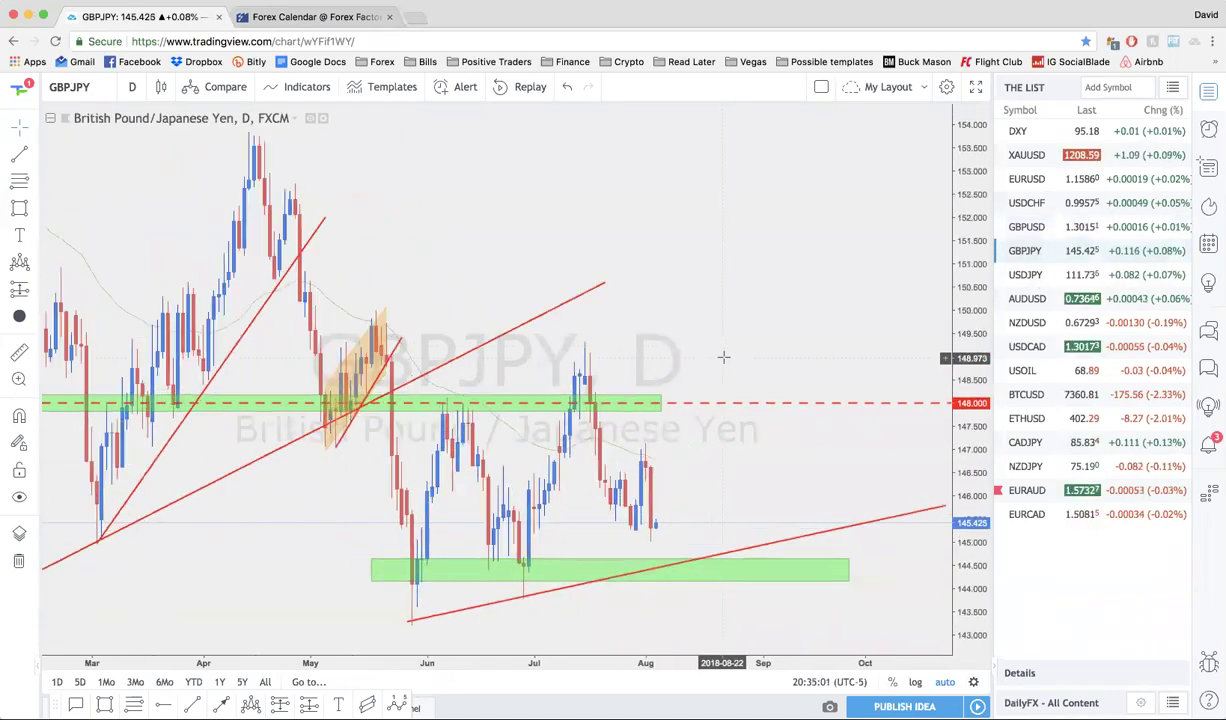
{"action": "scroll", "coordinate": [723, 357], "scroll_direction": "up", "scroll_amount": 2}
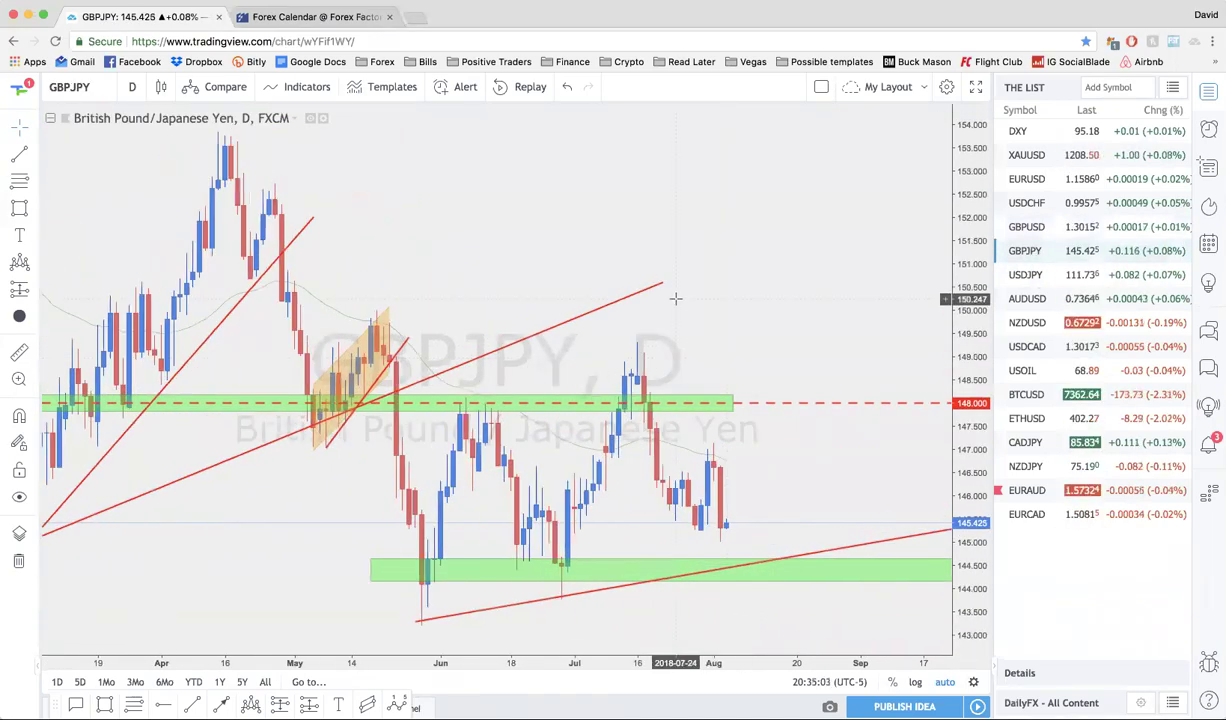
{"action": "scroll", "coordinate": [680, 302], "scroll_direction": "down", "scroll_amount": 4}
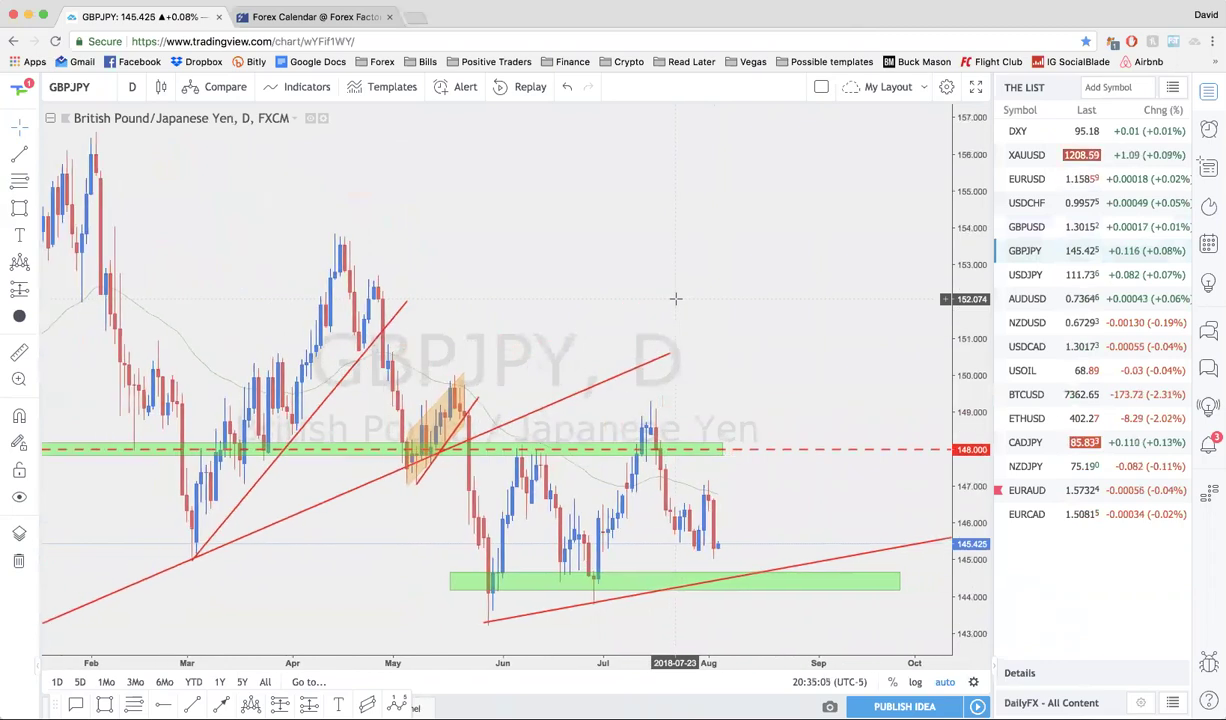
Show USDJPY on the 240-minute interval and temporarily circle the early-August candles between about 111.600 and 111.800
{"action": "left_click", "coordinate": [1045, 274]}
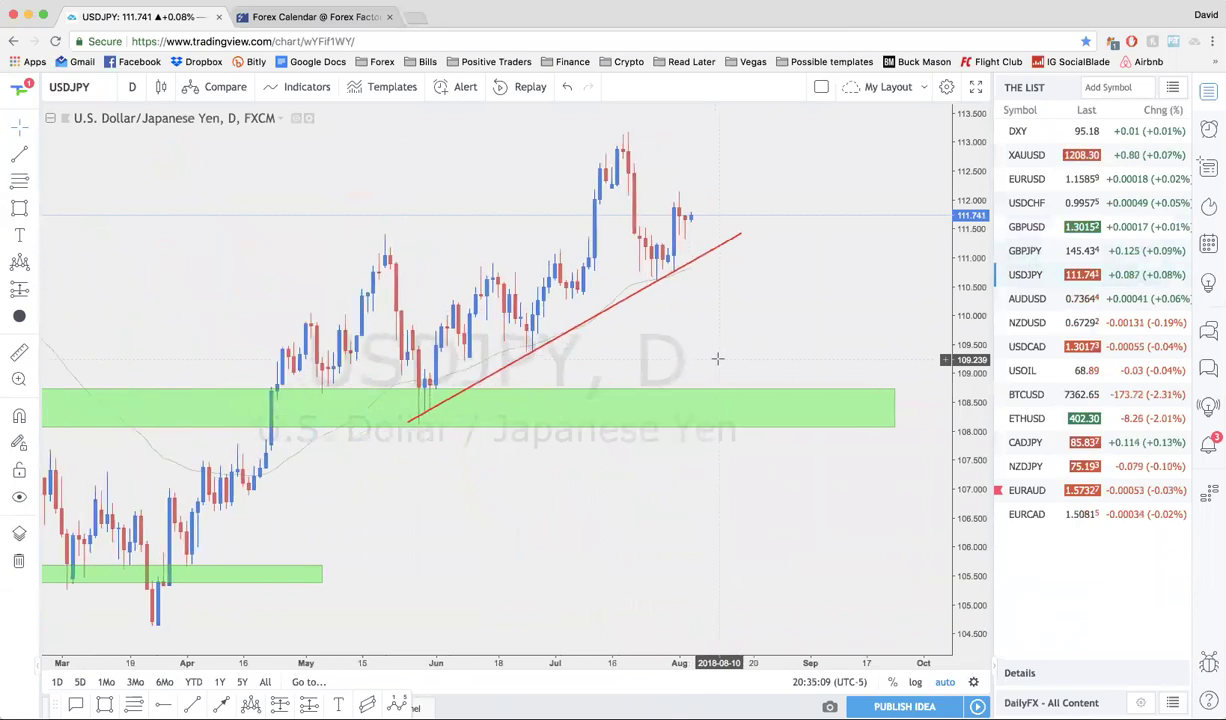
{"action": "scroll", "coordinate": [717, 358], "scroll_direction": "up", "scroll_amount": 1}
{"action": "type", "text": "240"}
{"action": "key", "text": "Return"}
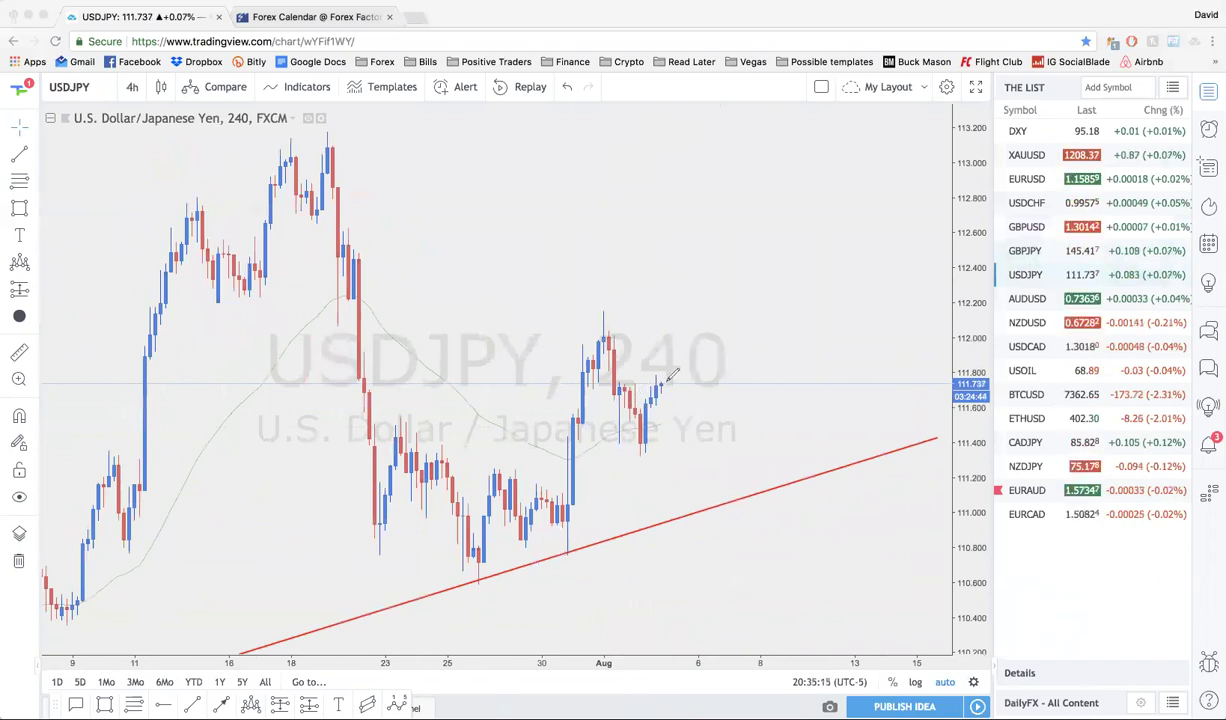
{"action": "mouse_move", "coordinate": [668, 382]}
{"action": "left_mouse_down"}
{"action": "mouse_move", "coordinate": [612, 388]}
{"action": "mouse_move", "coordinate": [668, 397]}
{"action": "left_mouse_up"}
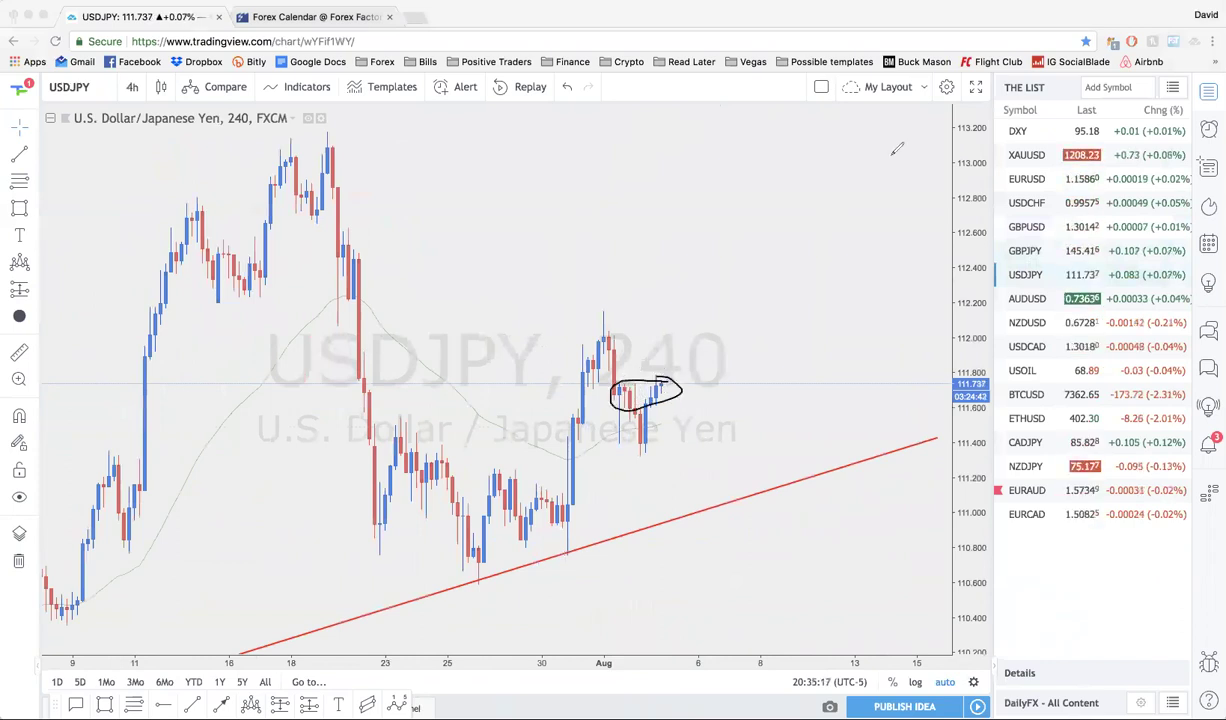
{"action": "key", "text": "Escape"}
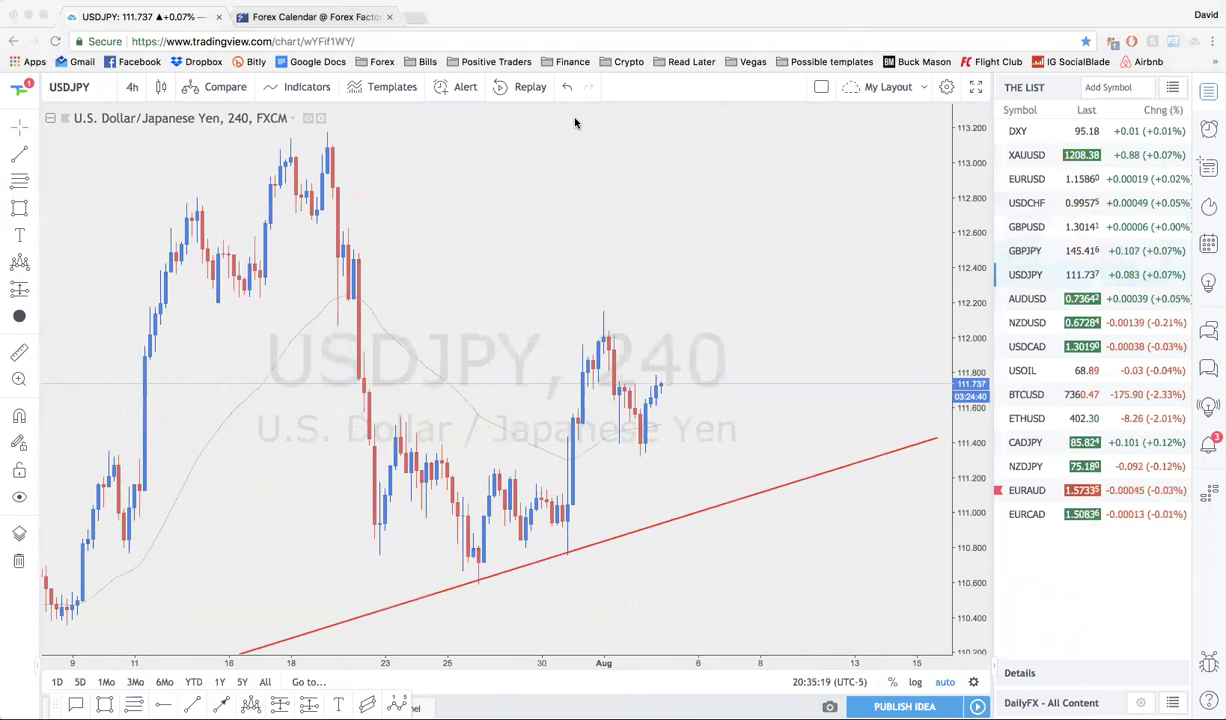
Set the USDJPY chart interval to 1D
{"action": "left_click", "coordinate": [614, 225]}
{"action": "type", "text": "1D"}
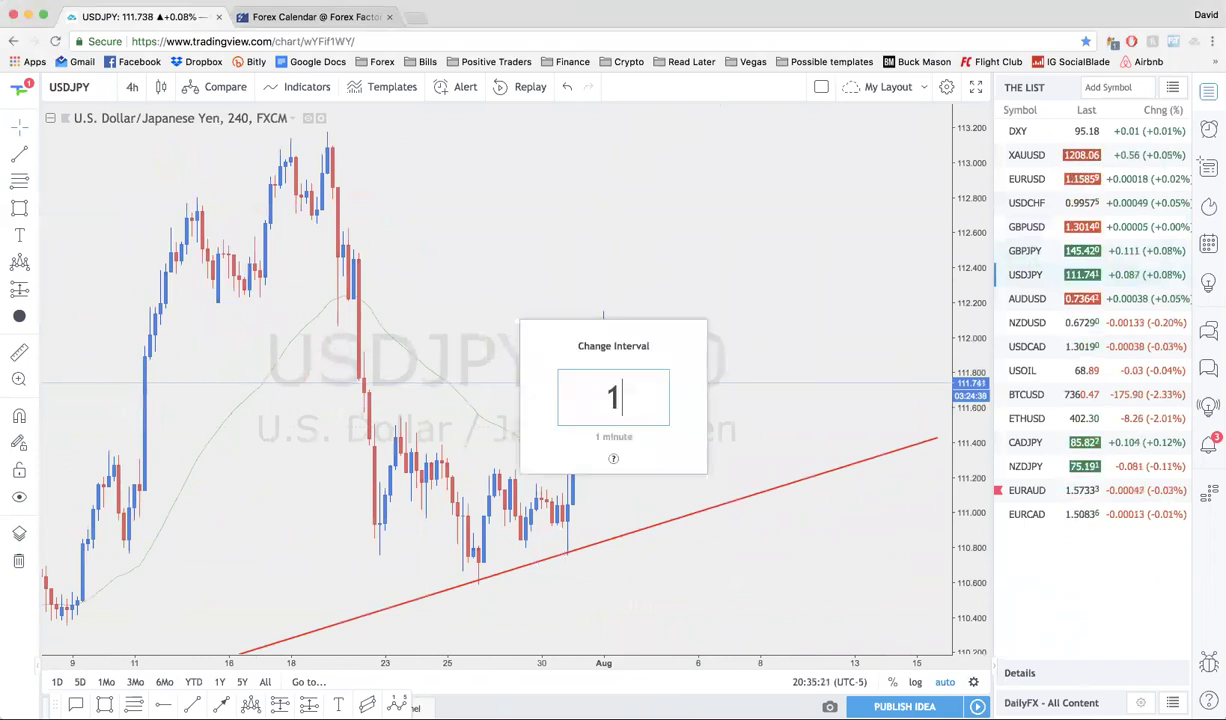
{"action": "key", "text": "Return"}
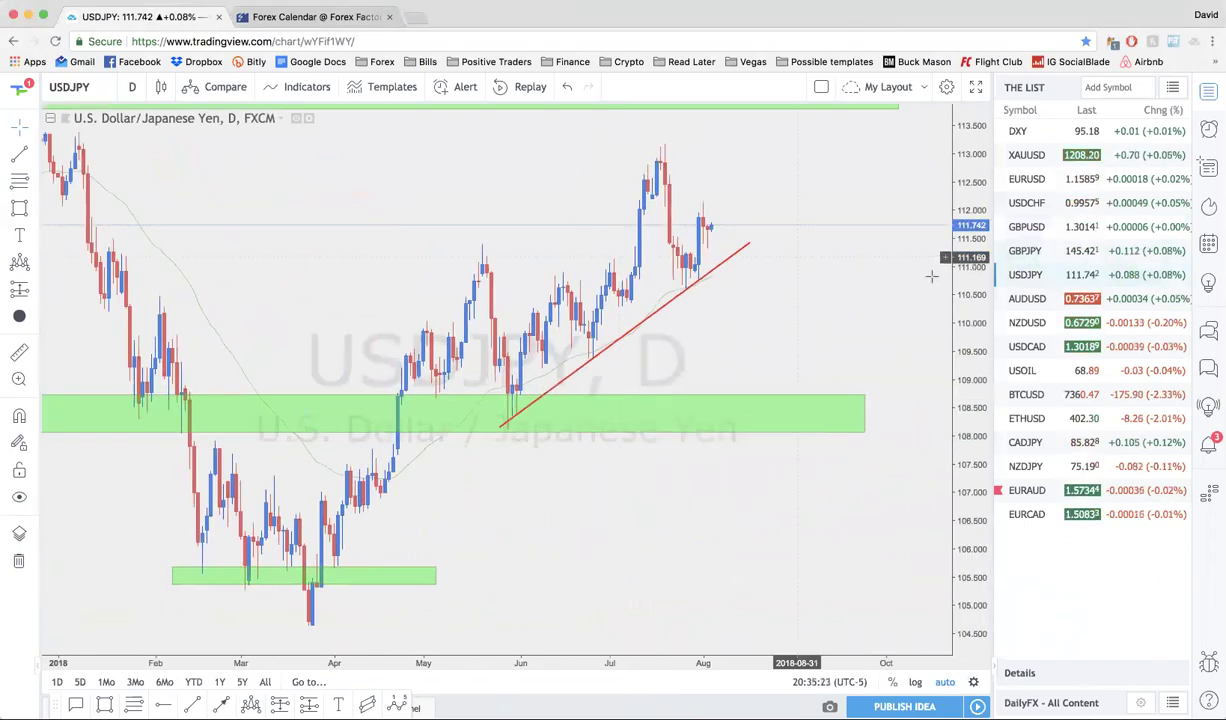
Compare the AUDUSD, NZDUSD and EURUSD daily charts, looking at their July to August ranges
{"action": "left_click", "coordinate": [1052, 300]}
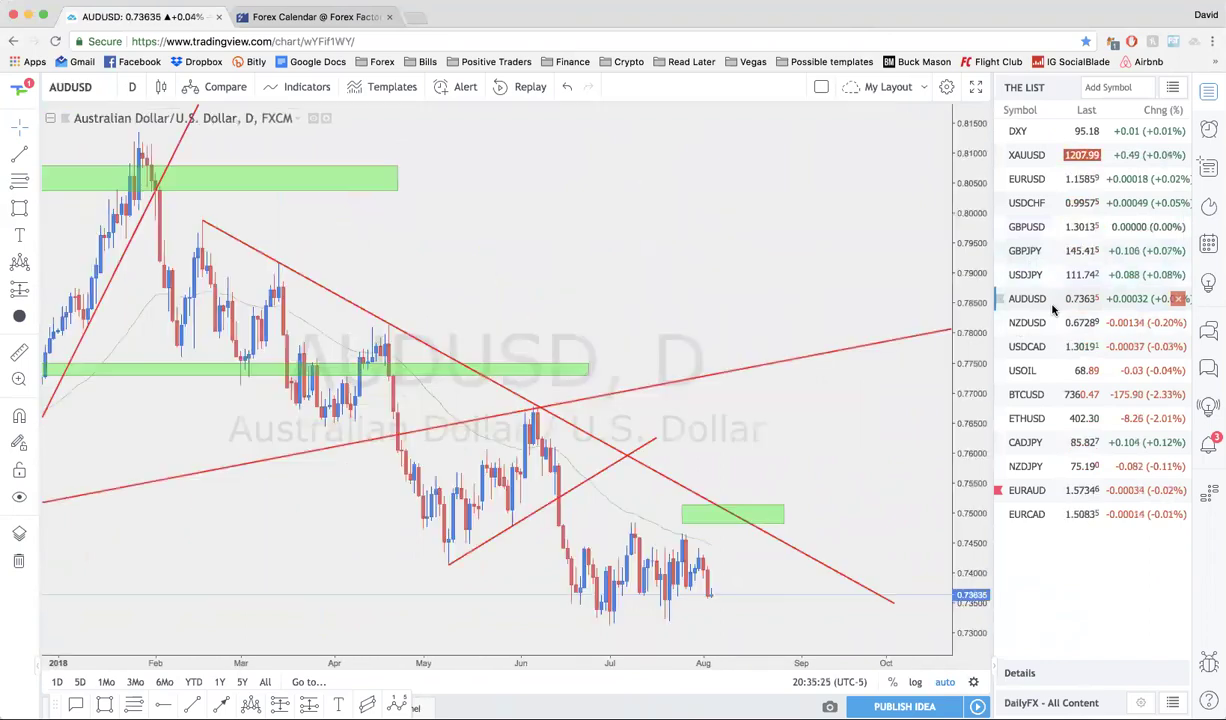
{"action": "left_click", "coordinate": [1040, 322]}
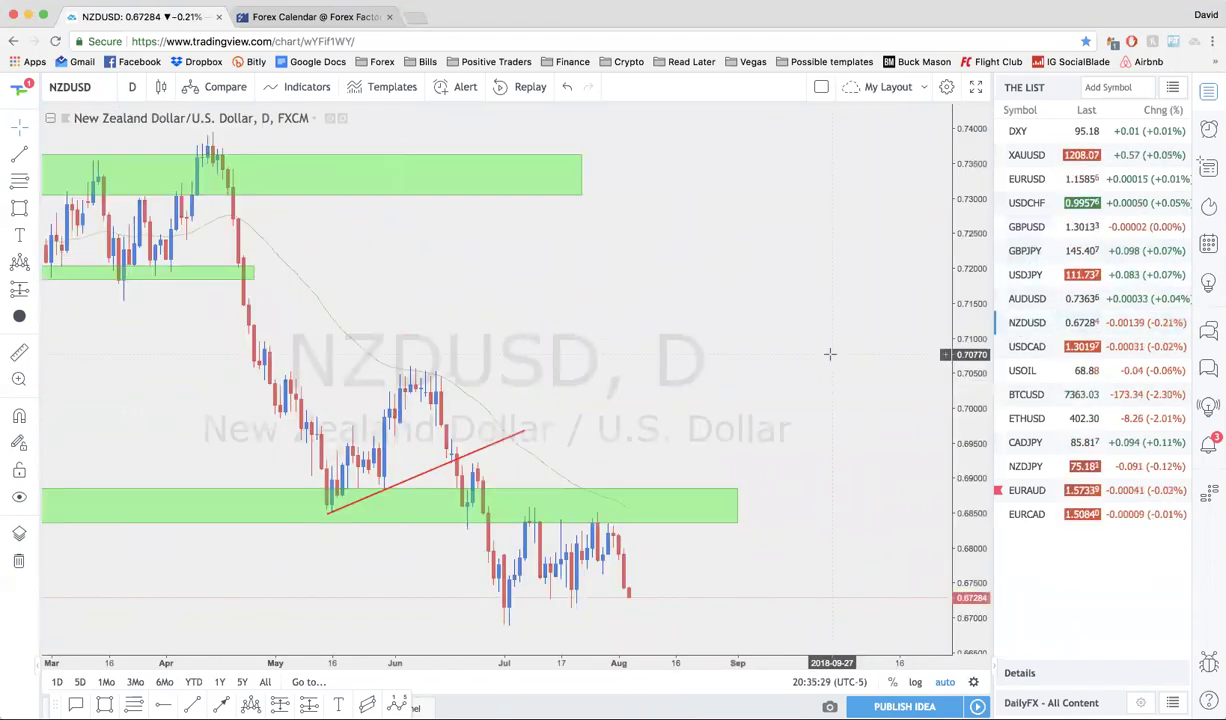
{"action": "left_click", "coordinate": [1020, 298]}
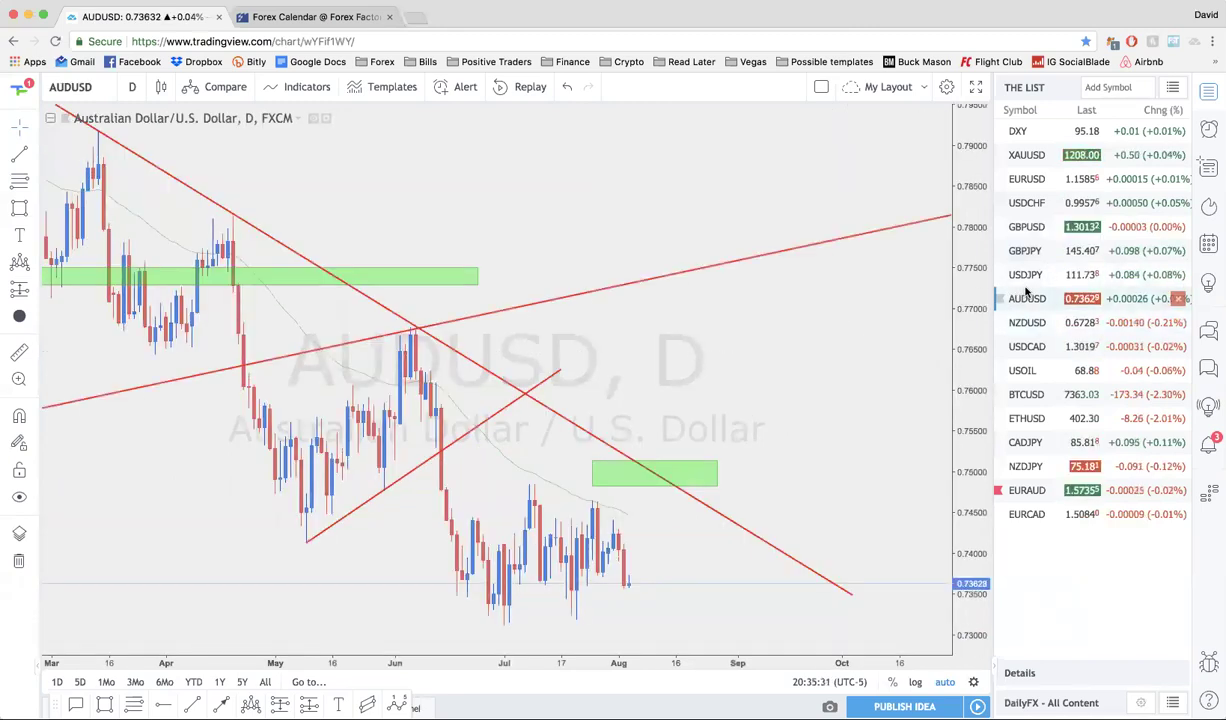
{"action": "left_click", "coordinate": [1052, 182]}
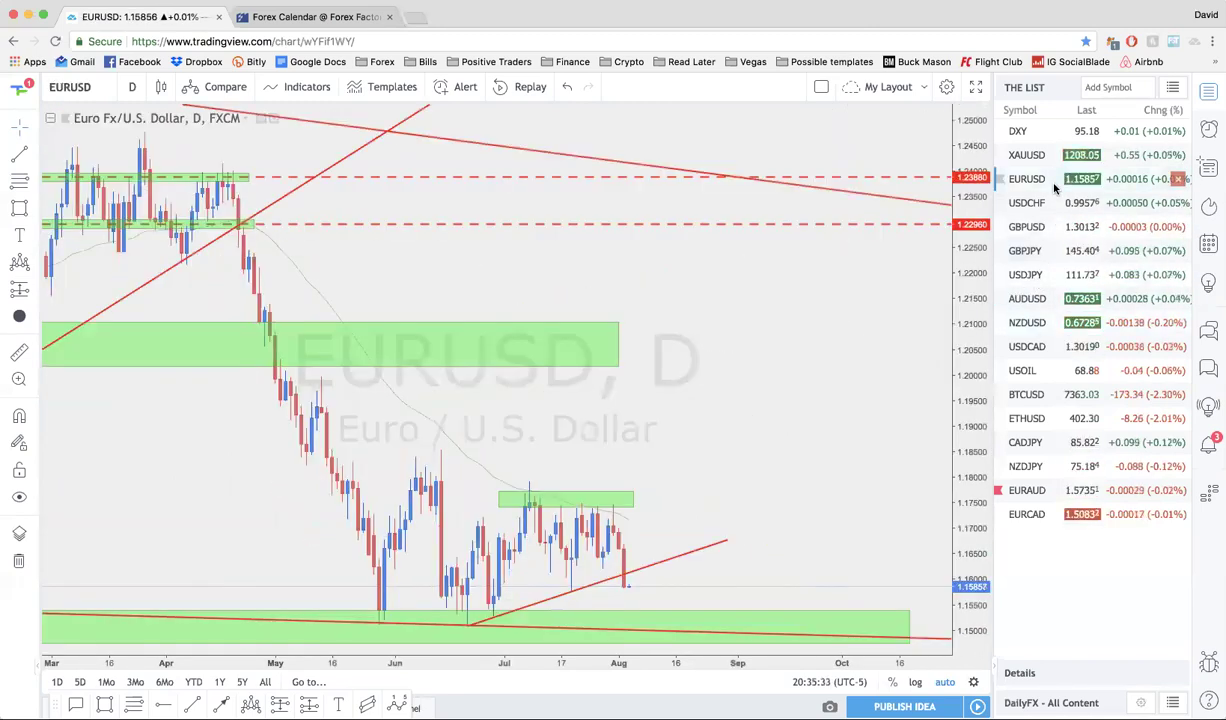
{"action": "left_click", "coordinate": [1043, 309]}
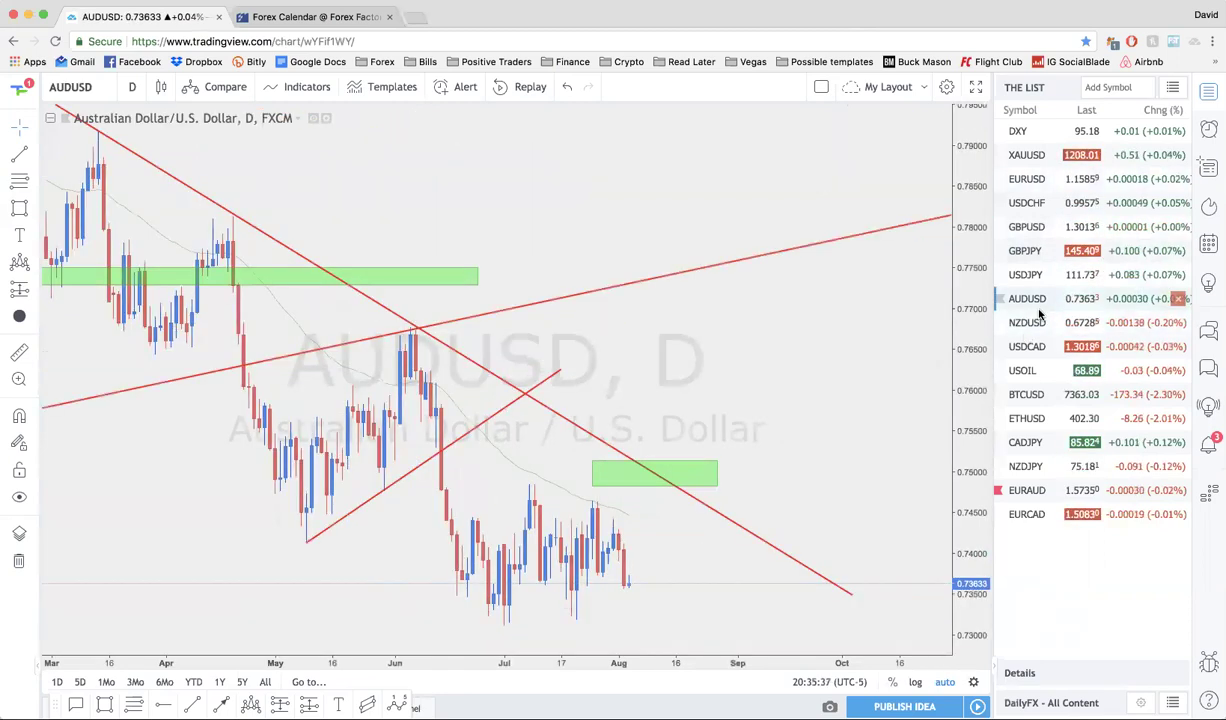
{"action": "left_click", "coordinate": [1037, 320]}
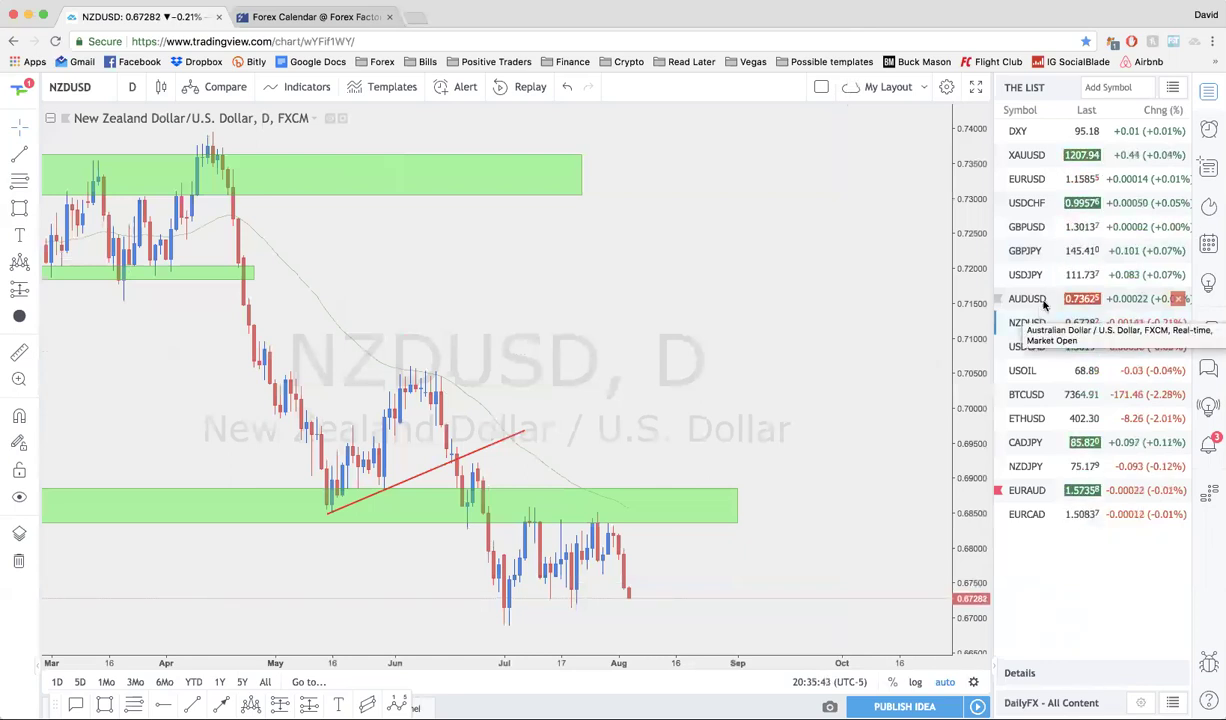
Show the EURUSD daily chart back to the start of 2018 and hide all drawings
{"action": "left_click", "coordinate": [1041, 178]}
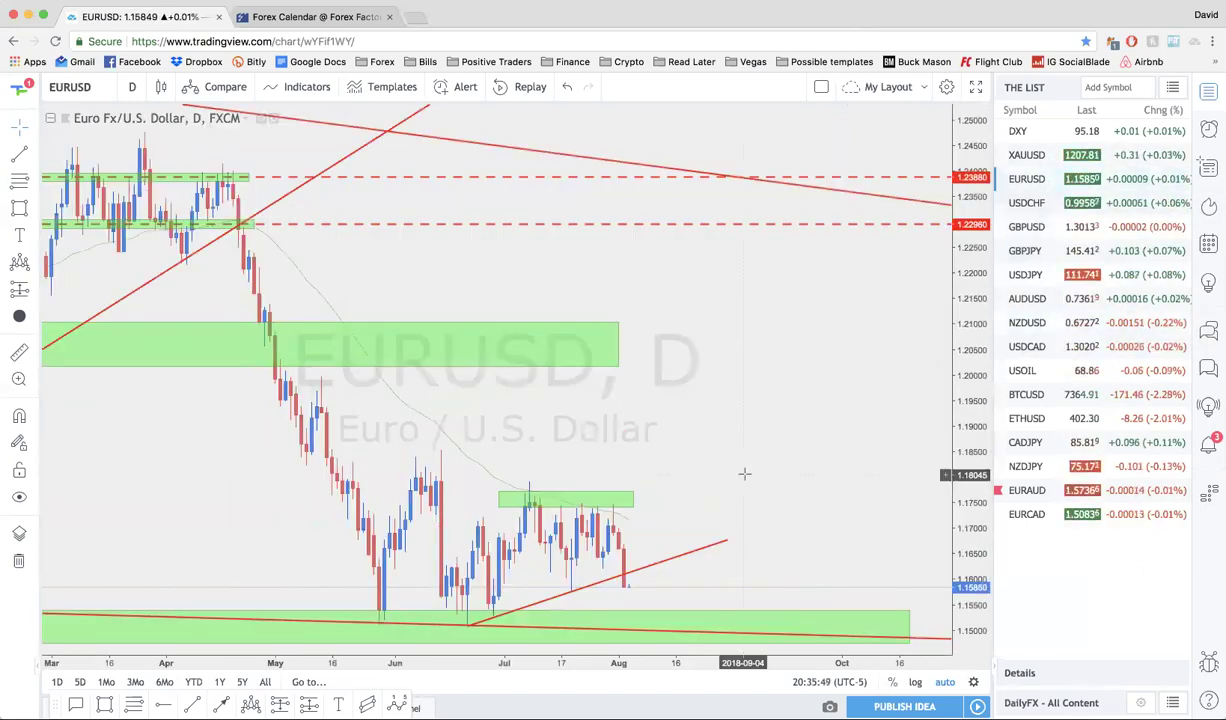
{"action": "scroll", "coordinate": [744, 476], "scroll_direction": "down", "scroll_amount": 3}
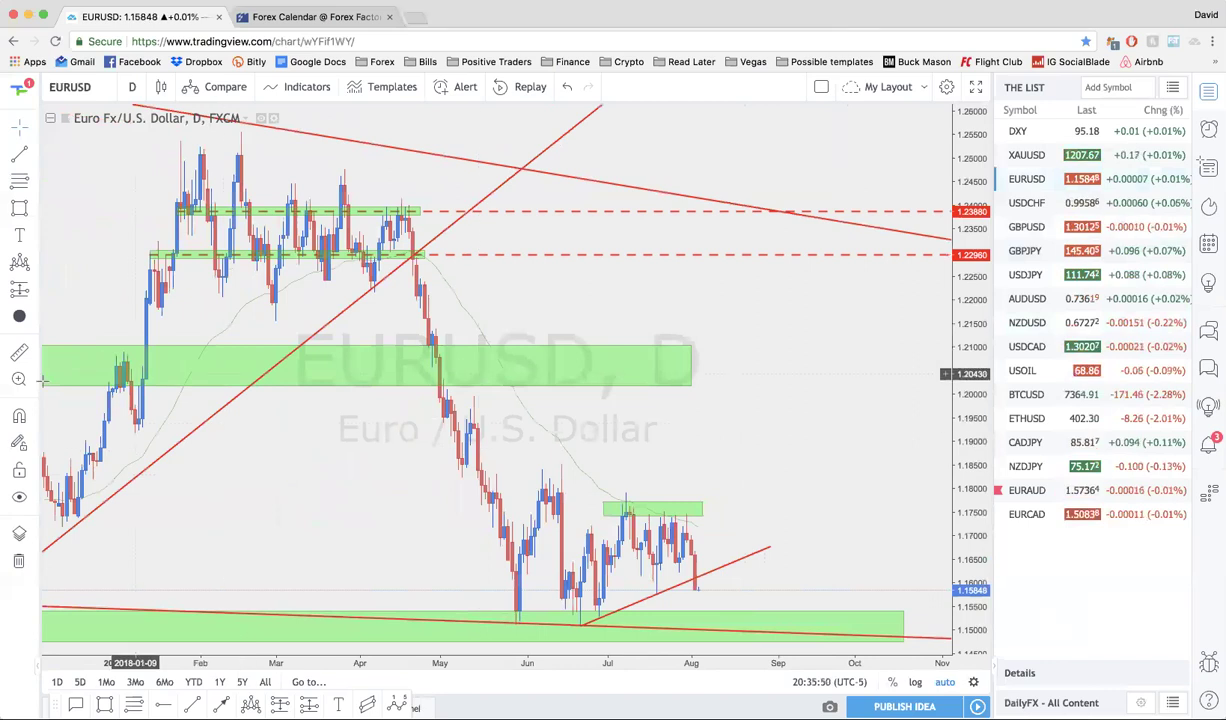
{"action": "left_click", "coordinate": [19, 497]}
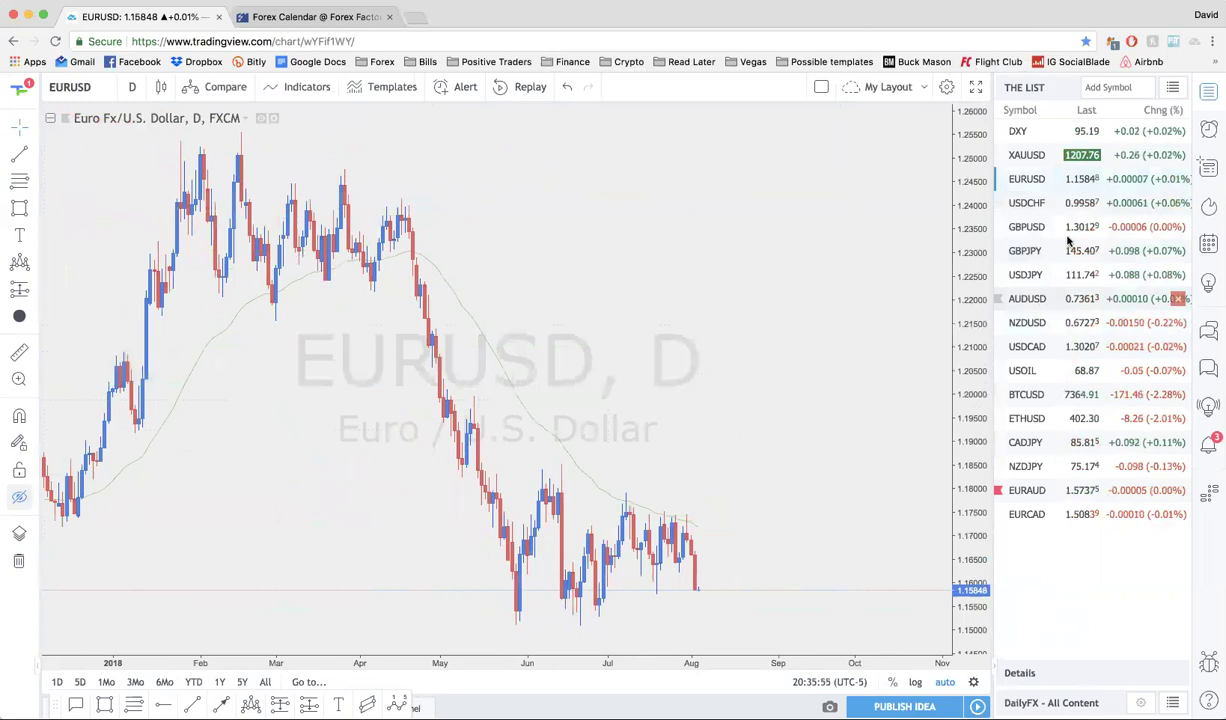
Compare the AUDUSD and NZDUSD daily price structures with the drawings hidden
{"action": "left_click", "coordinate": [1036, 302]}
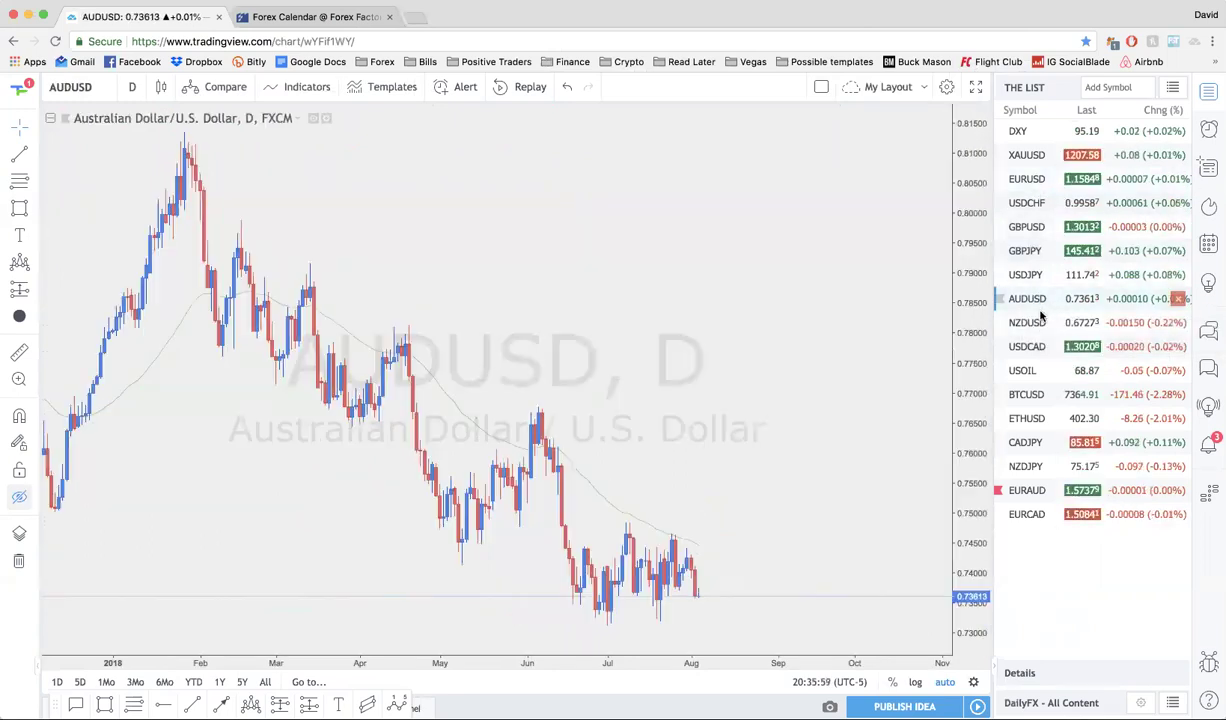
{"action": "left_click", "coordinate": [1040, 318]}
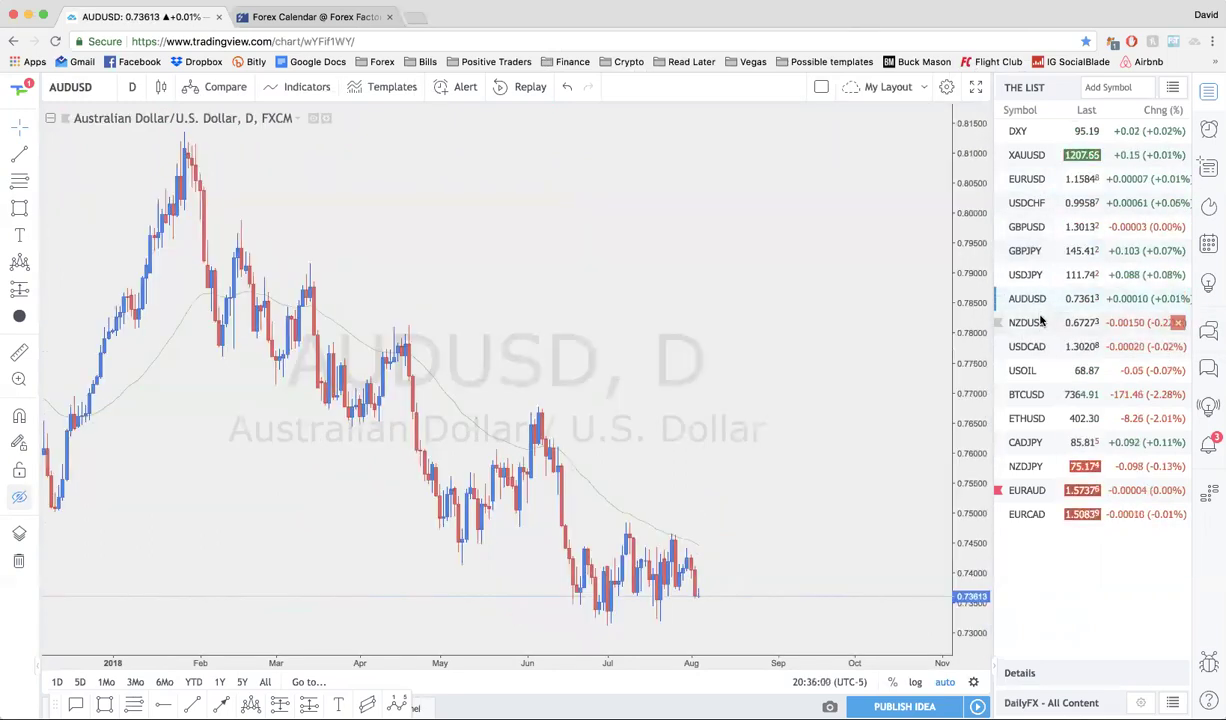
{"action": "left_click", "coordinate": [1045, 185]}
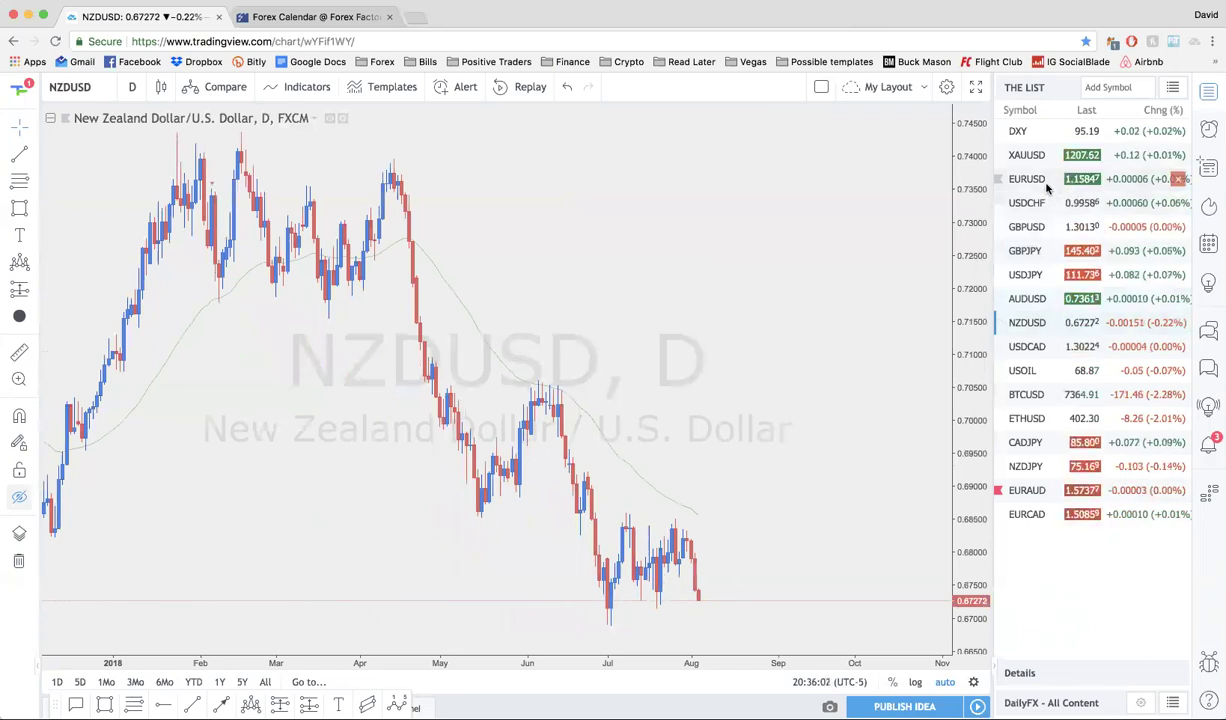
{"action": "left_click", "coordinate": [1025, 298]}
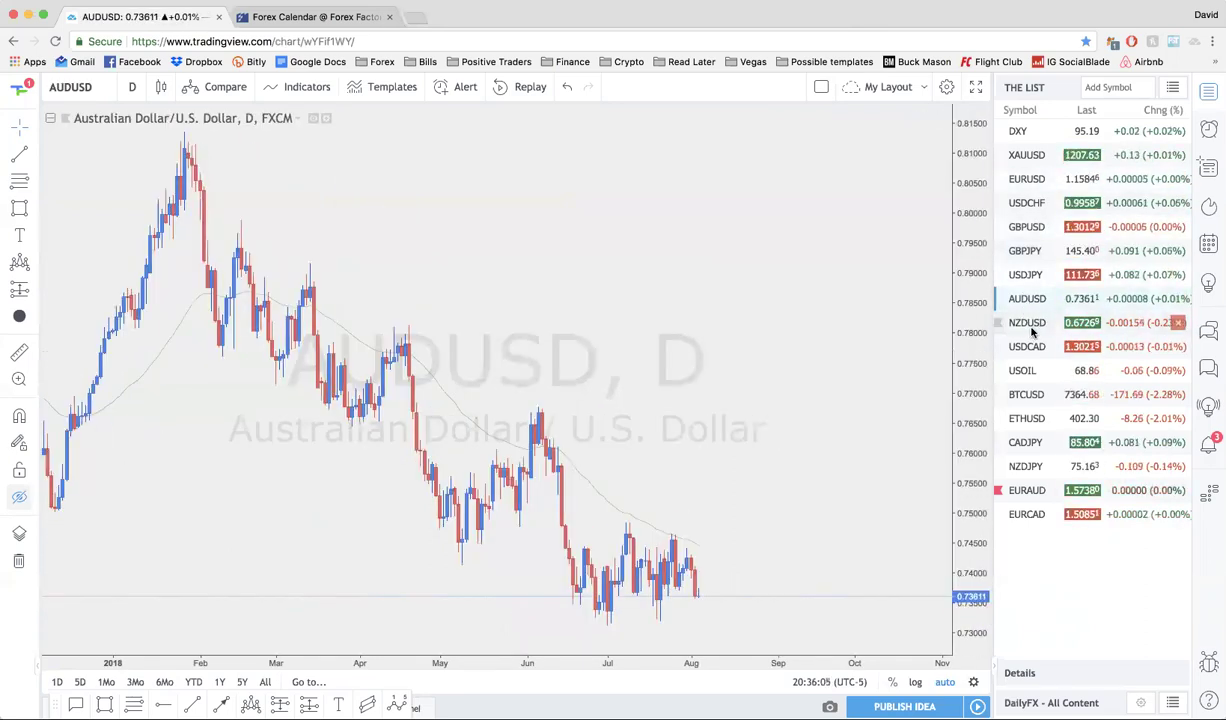
{"action": "left_click", "coordinate": [1032, 327]}
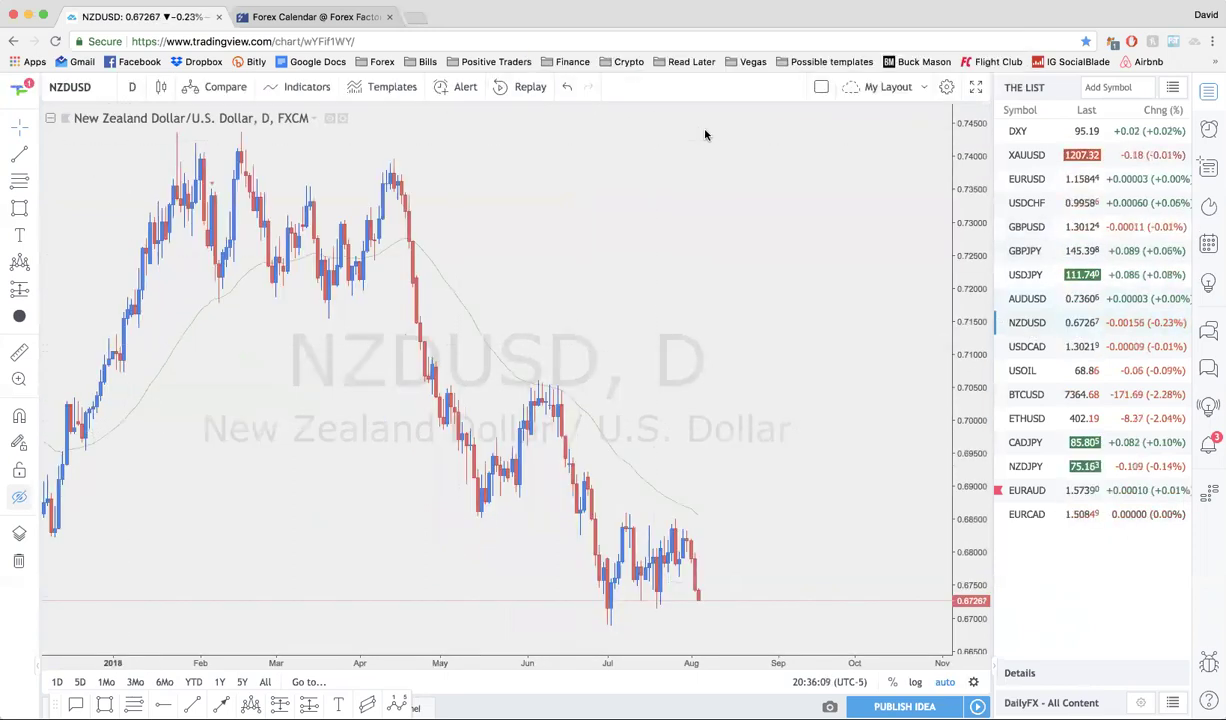
Temporarily trace NZDUSD's swings through August with a thick freehand line, compare it with AUDUSD, and clear it on returning to EURUSD
{"action": "mouse_move", "coordinate": [80, 430]}
{"action": "left_mouse_down"}
{"action": "mouse_move", "coordinate": [200, 182]}
{"action": "mouse_move", "coordinate": [250, 280]}
{"action": "mouse_move", "coordinate": [362, 210]}
{"action": "mouse_move", "coordinate": [425, 292]}
{"action": "left_mouse_up"}
{"action": "mouse_move", "coordinate": [469, 415]}
{"action": "left_mouse_down"}
{"action": "mouse_move", "coordinate": [490, 512]}
{"action": "mouse_move", "coordinate": [552, 405]}
{"action": "mouse_move", "coordinate": [620, 607]}
{"action": "mouse_move", "coordinate": [679, 558]}
{"action": "left_mouse_up"}
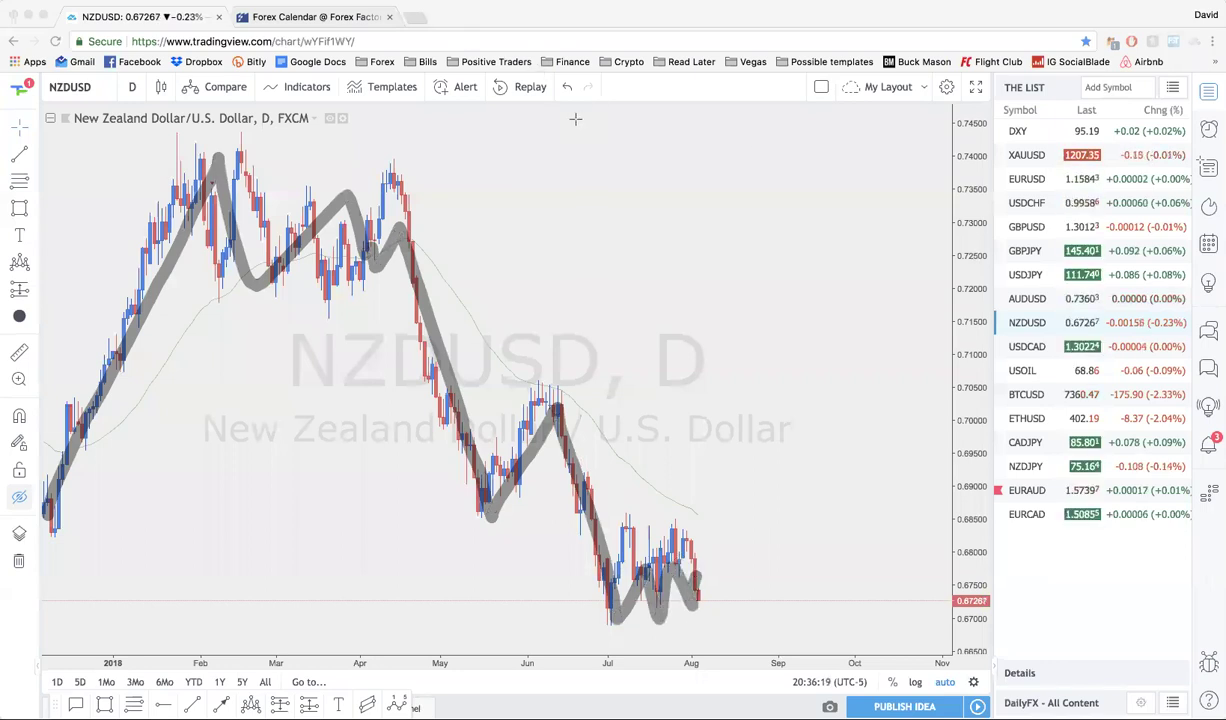
{"action": "key", "text": "Escape"}
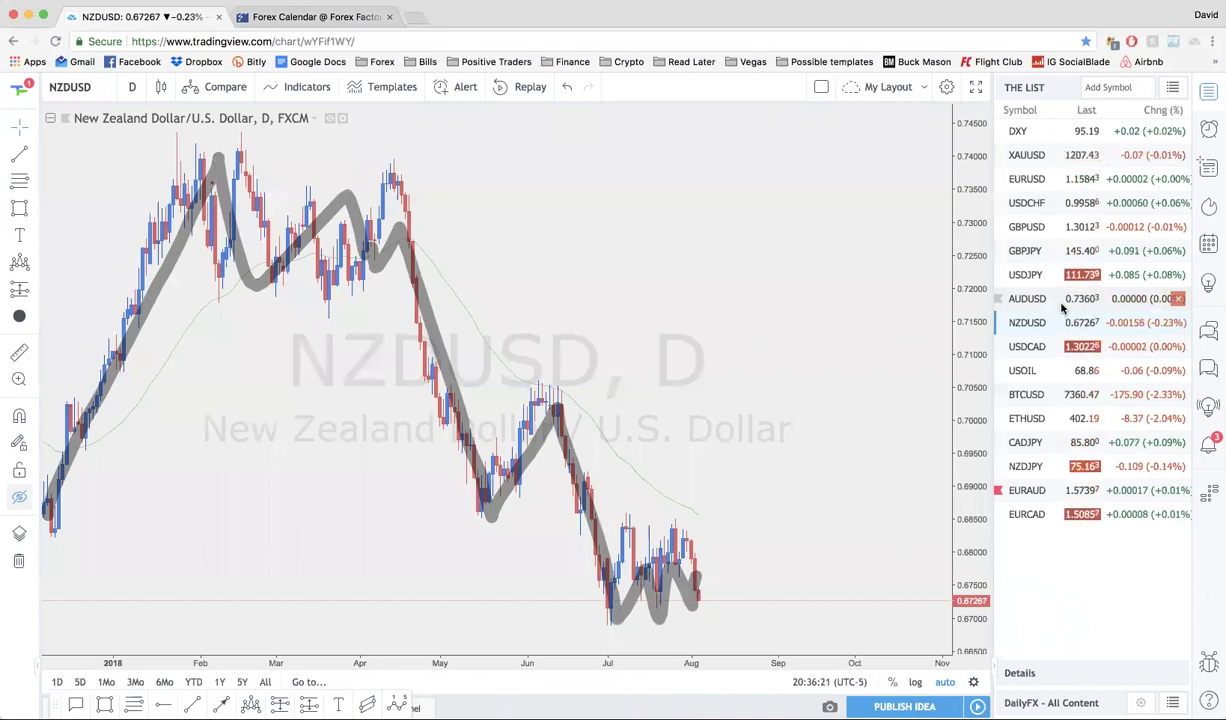
{"action": "left_click", "coordinate": [1063, 302]}
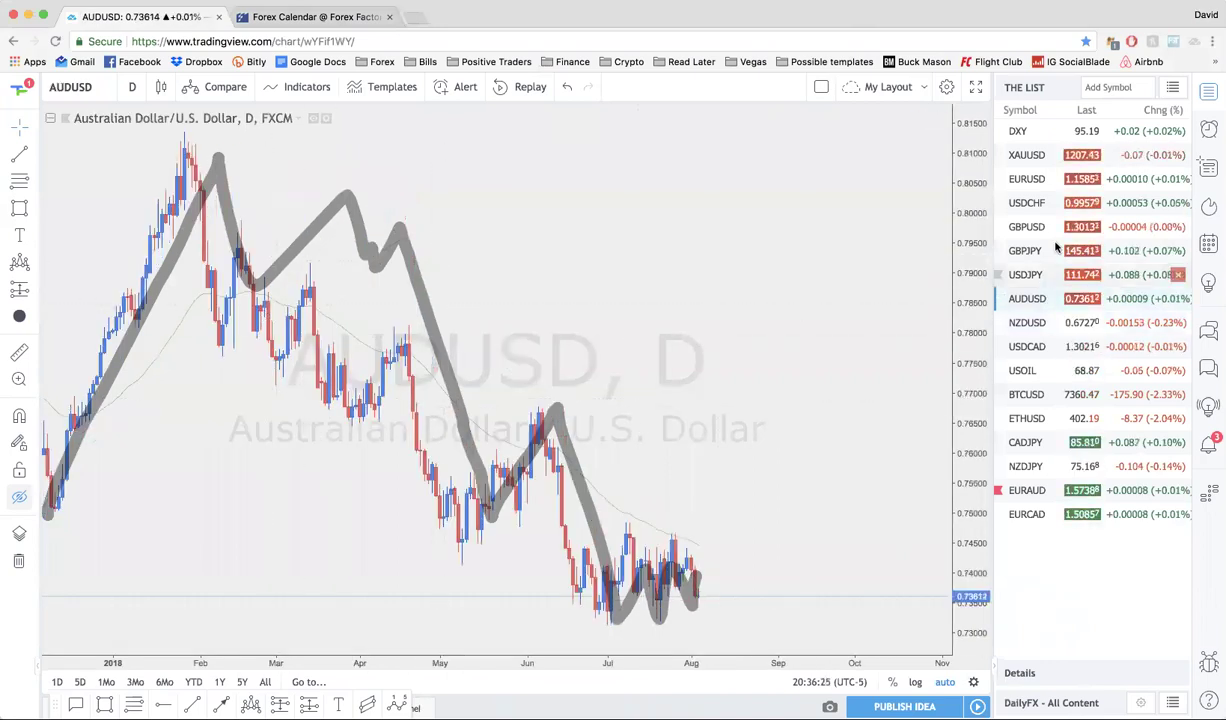
{"action": "left_click", "coordinate": [1065, 179]}
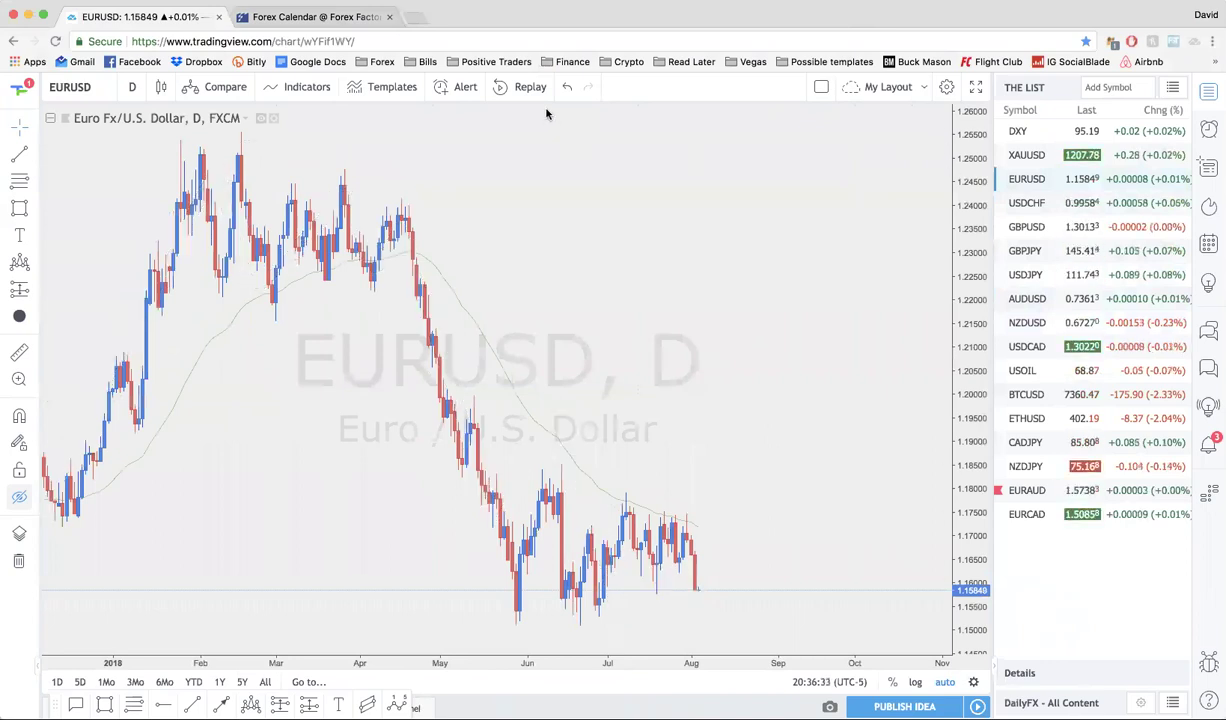
Alternate between the AUDUSD and NZDUSD daily charts to compare their 2018 declines and July to August ranges
{"action": "scroll", "coordinate": [678, 241], "scroll_direction": "left", "scroll_amount": 3}
{"action": "scroll", "coordinate": [678, 241], "scroll_direction": "up", "scroll_amount": 2}
{"action": "left_click", "coordinate": [1030, 298]}
{"action": "key", "text": "Down"}
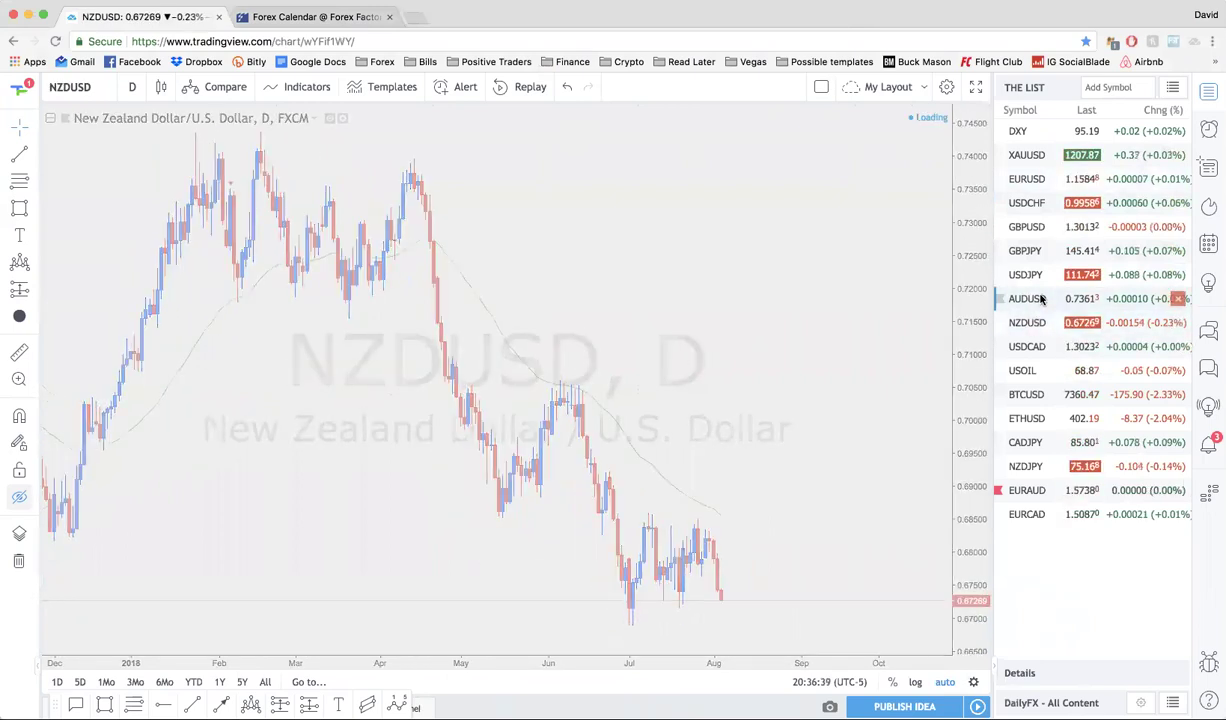
{"action": "left_click", "coordinate": [1040, 298]}
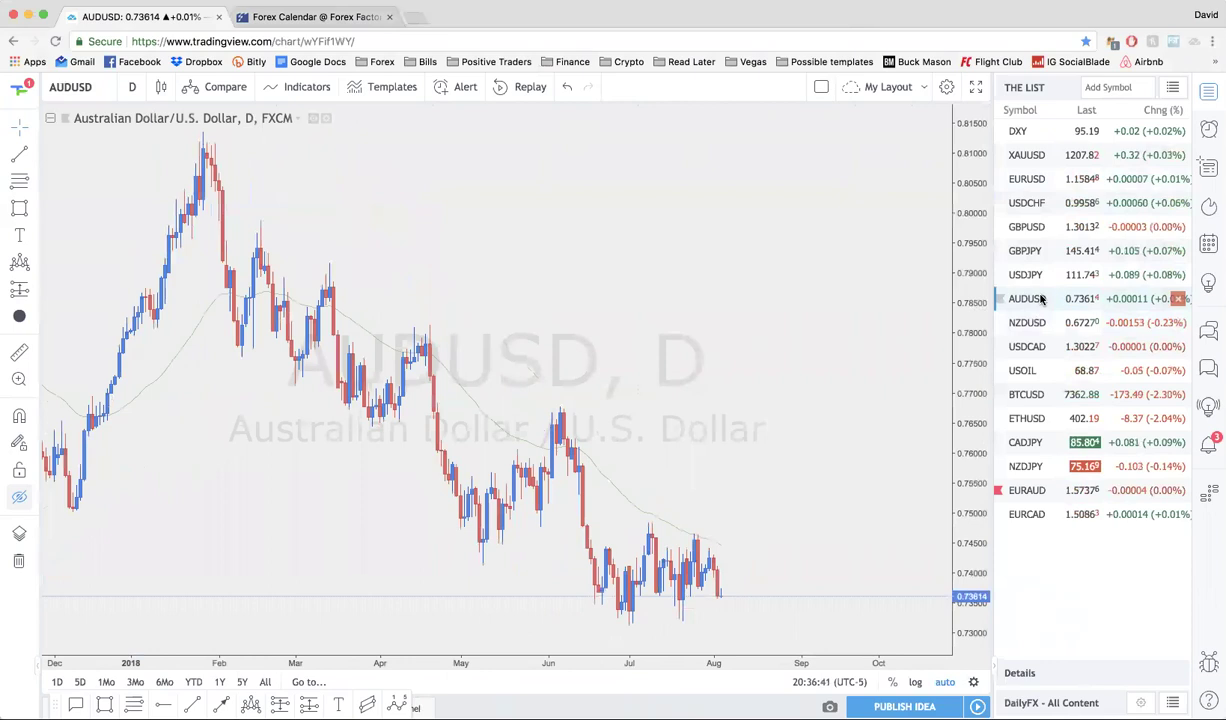
{"action": "left_click", "coordinate": [1030, 322]}
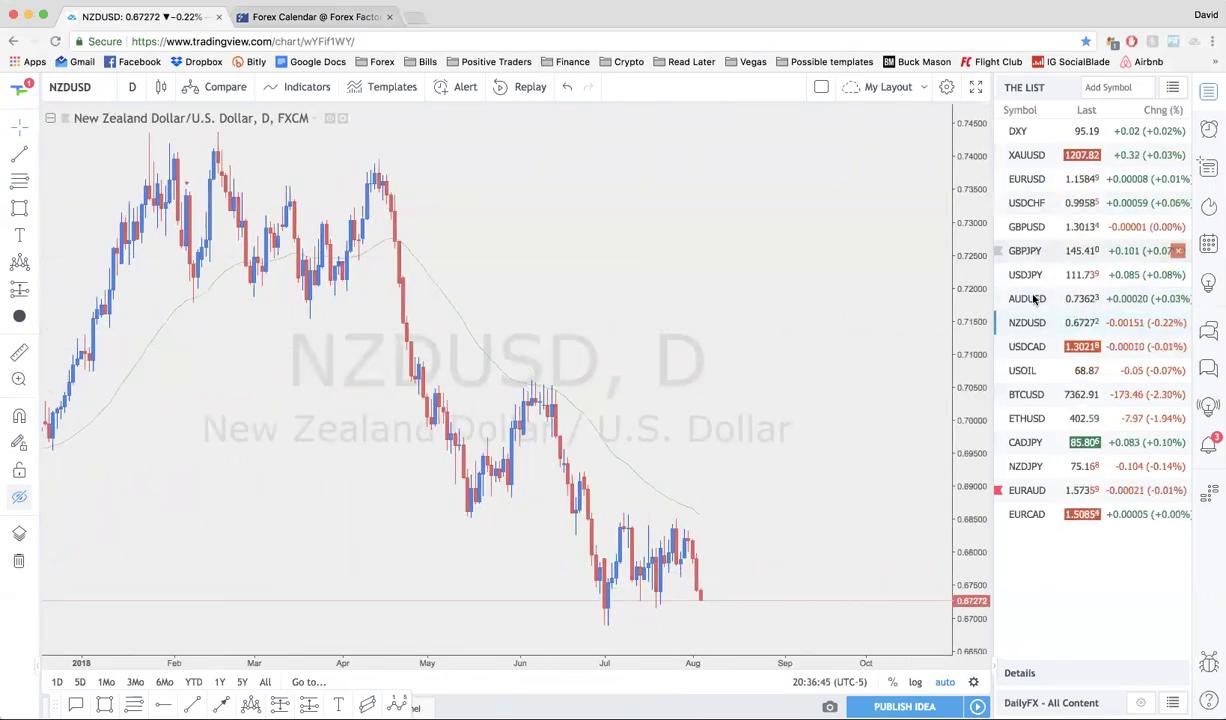
{"action": "left_click", "coordinate": [1030, 299]}
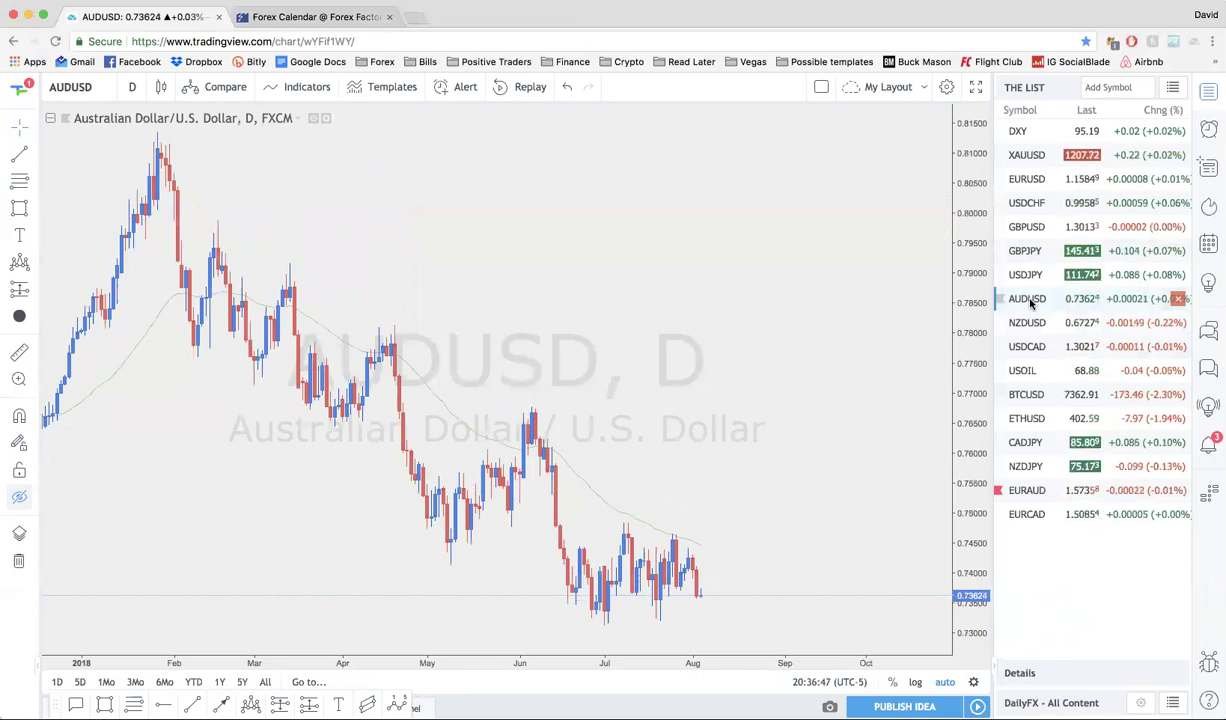
{"action": "left_click", "coordinate": [1026, 320]}
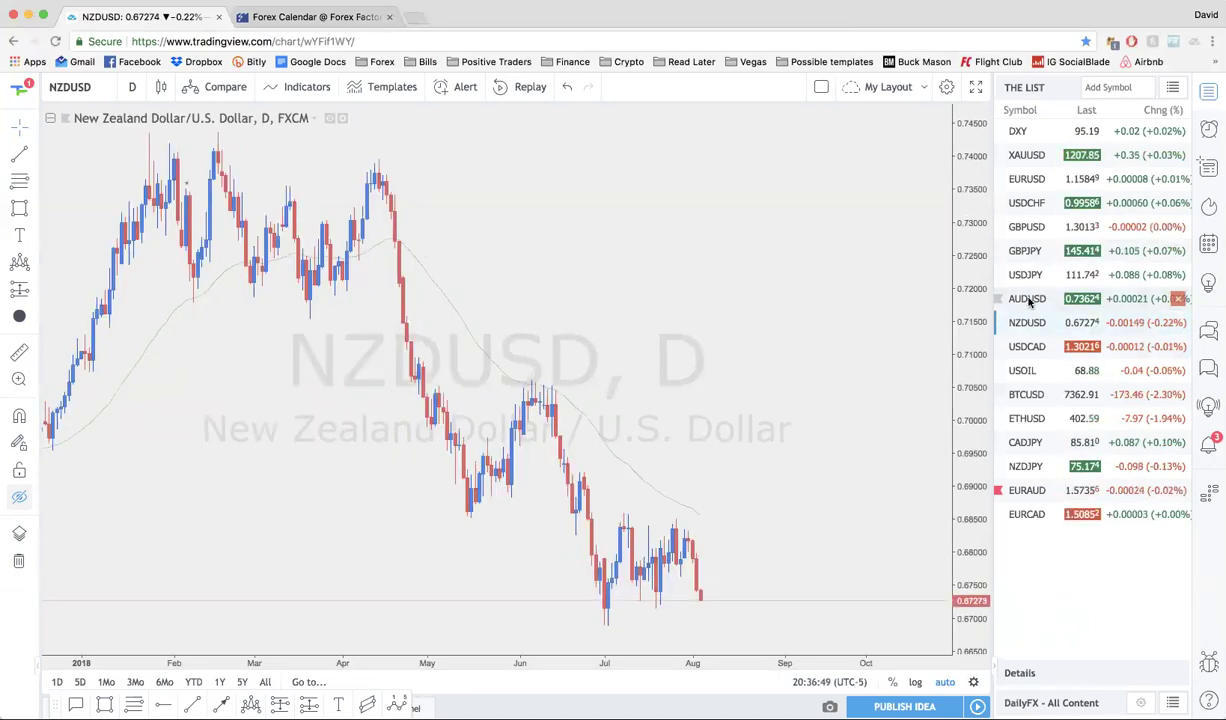
{"action": "left_click", "coordinate": [1030, 299]}
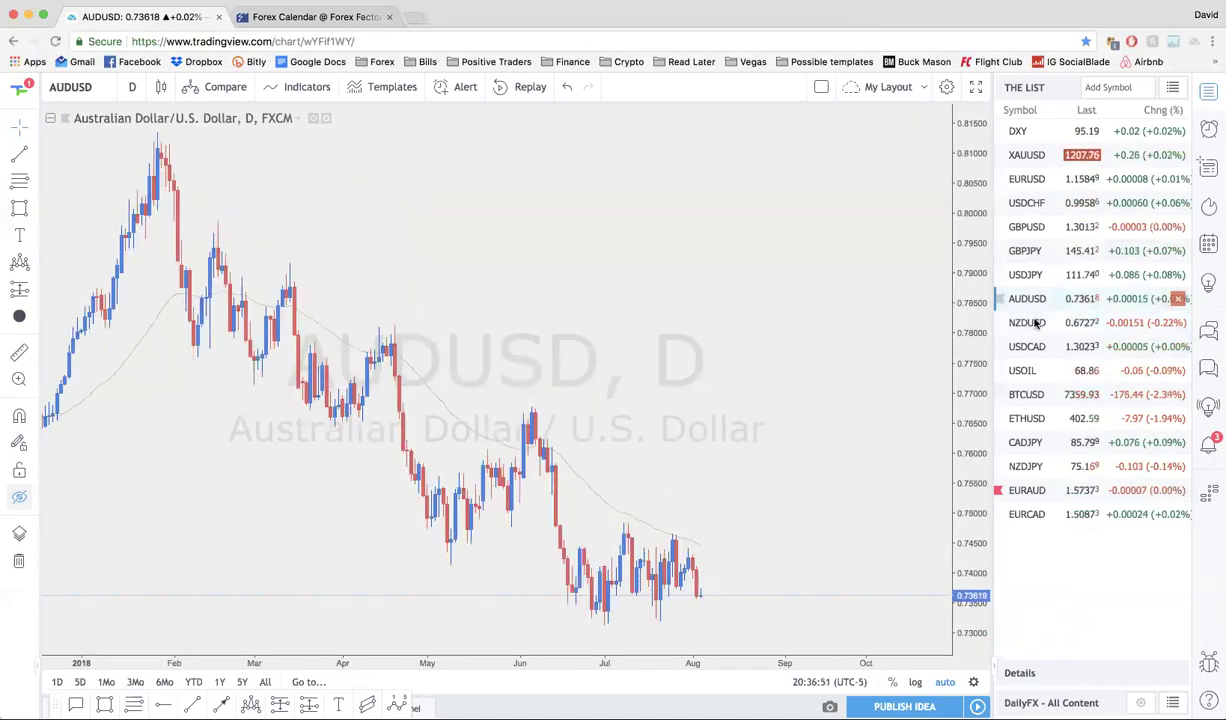
{"action": "left_click", "coordinate": [1035, 322]}
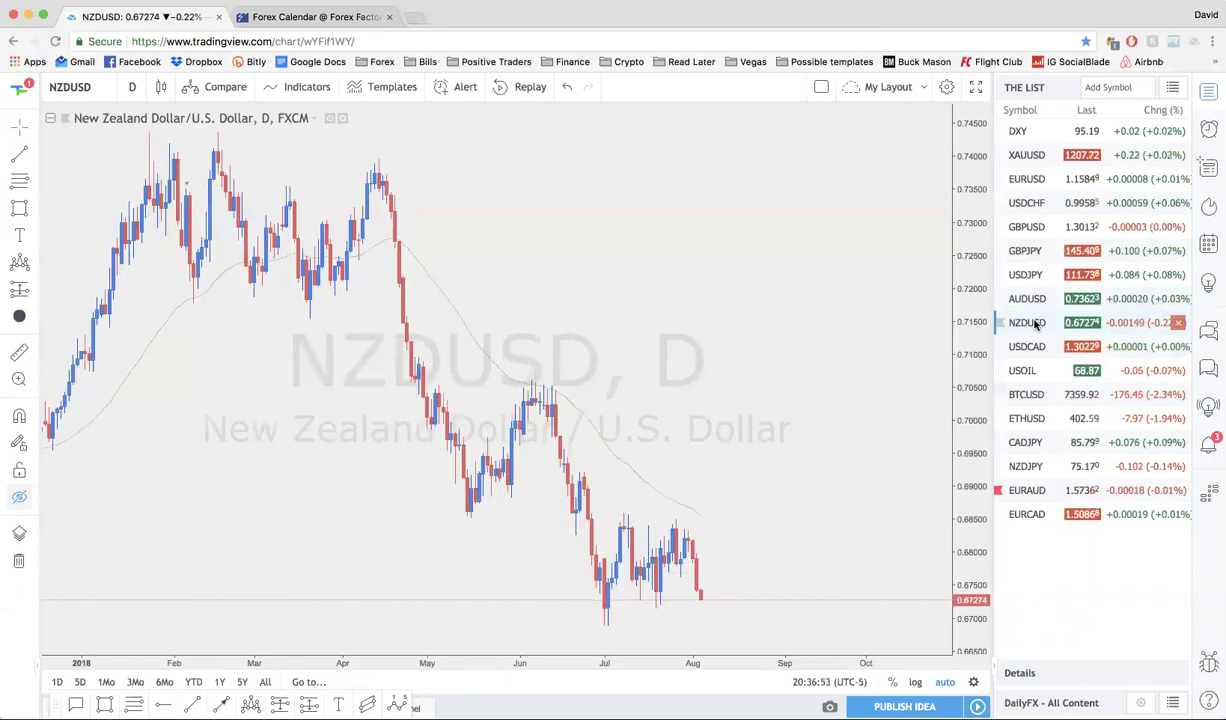
{"action": "left_click", "coordinate": [1030, 299]}
{"action": "left_click", "coordinate": [1035, 322]}
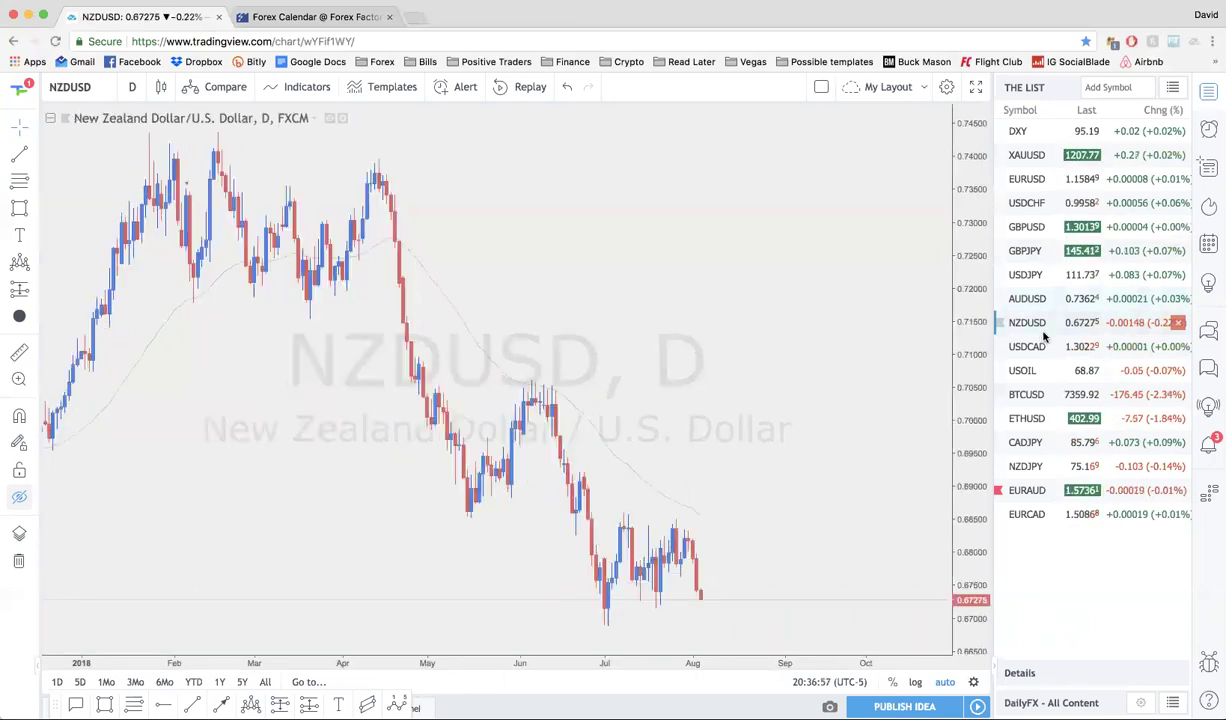
Show the USDCAD daily chart and temporarily mark the lows around early August near 1.30000 with a curve and an upward arrow
{"action": "left_click", "coordinate": [1030, 347]}
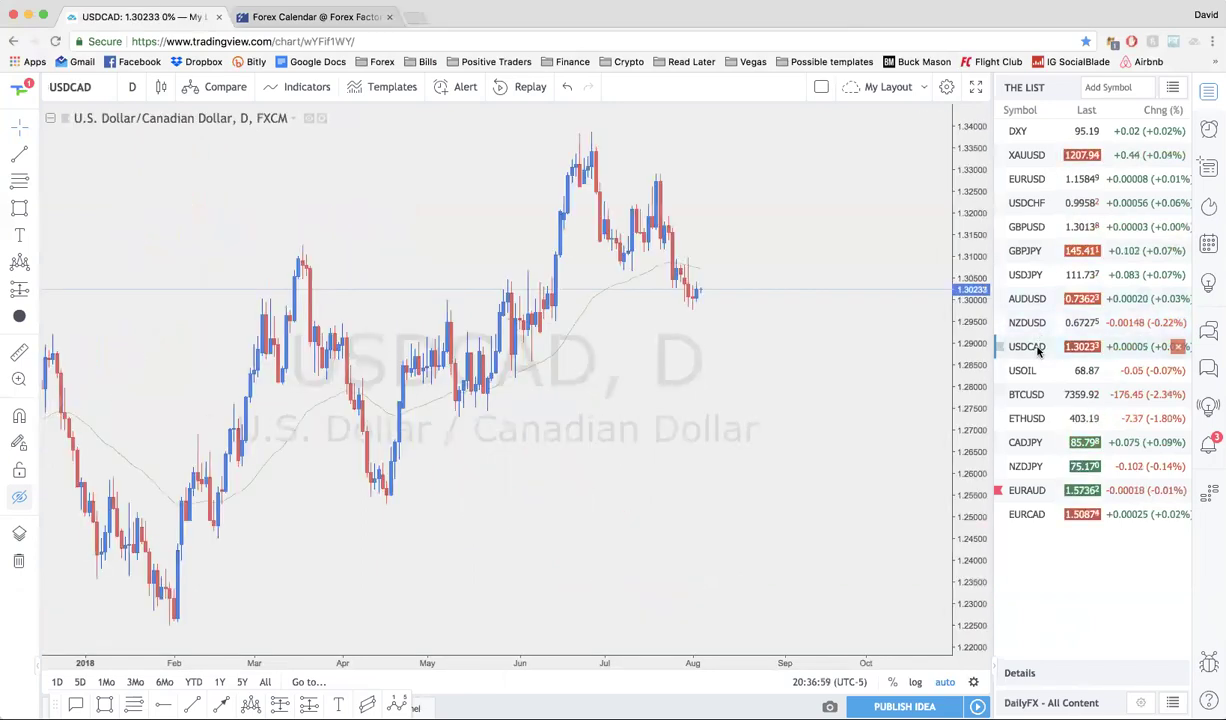
{"action": "key", "text": "1"}
{"action": "key", "text": "Escape"}
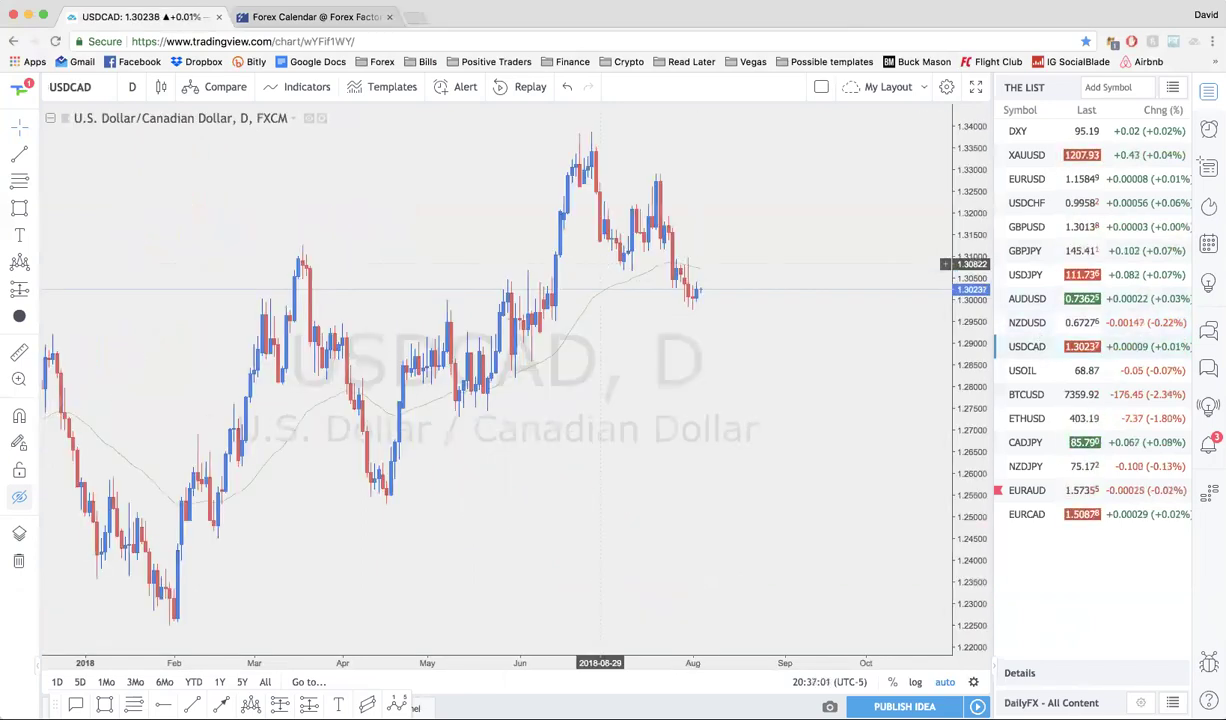
{"action": "scroll", "coordinate": [430, 225], "scroll_direction": "up", "scroll_amount": 2}
{"action": "scroll", "coordinate": [430, 225], "scroll_direction": "up", "scroll_amount": 2}
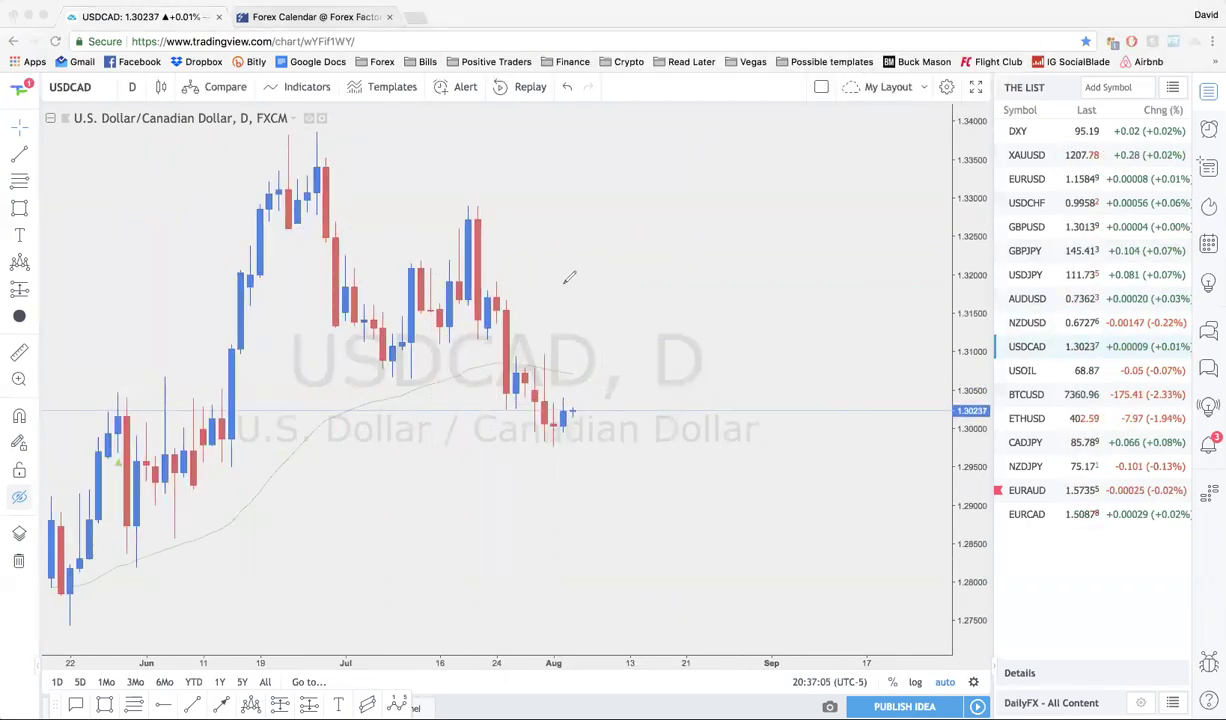
{"action": "left_click_drag", "start_coordinate": [572, 411], "coordinate": [573, 413]}
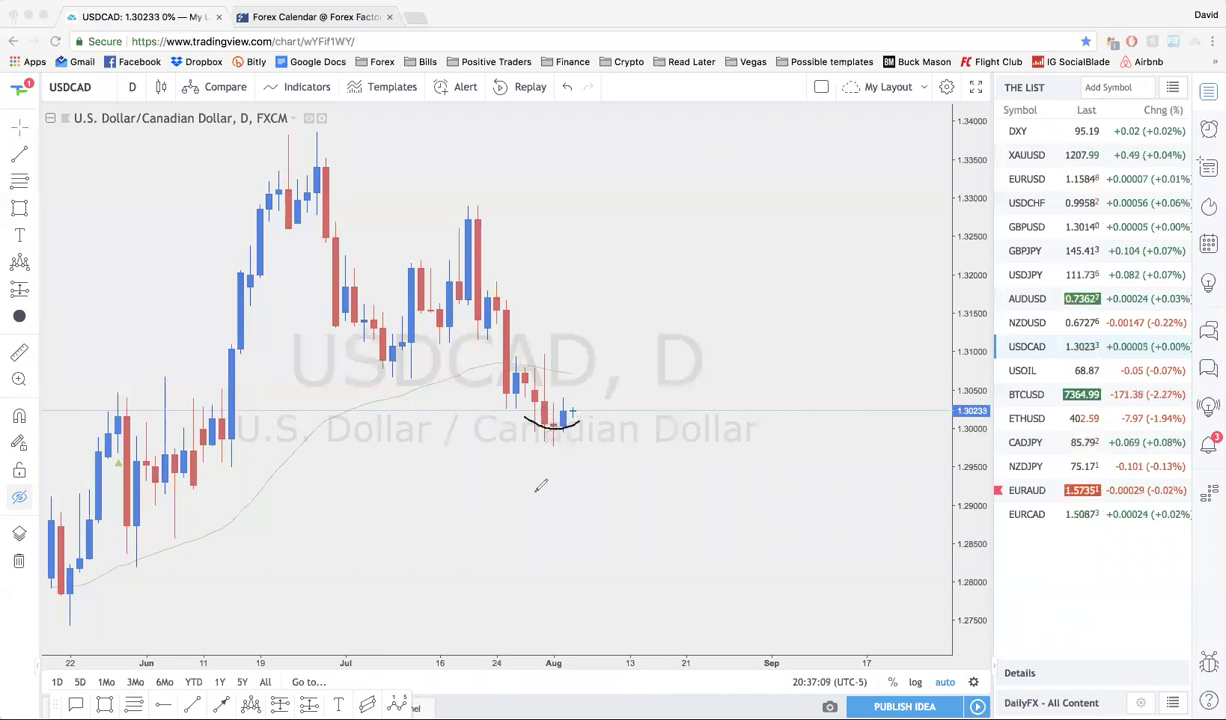
{"action": "left_click_drag", "start_coordinate": [536, 491], "coordinate": [543, 481]}
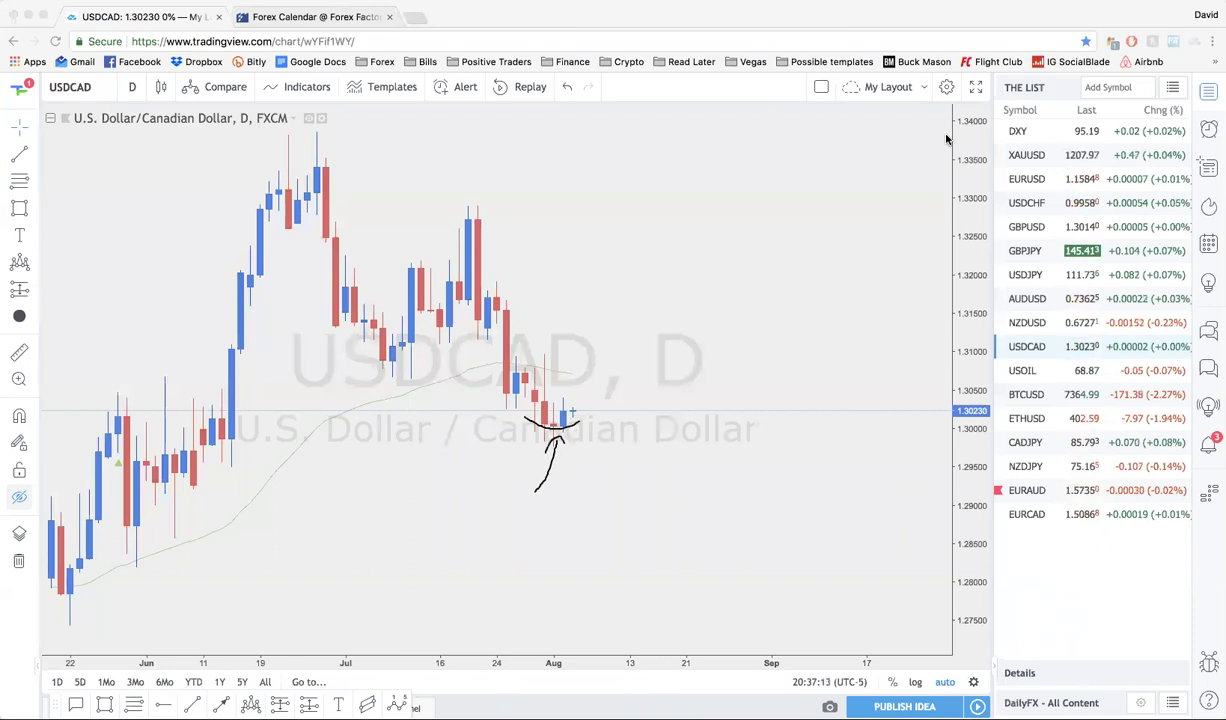
{"action": "key", "text": "super+z"}
{"action": "key", "text": "super+z"}
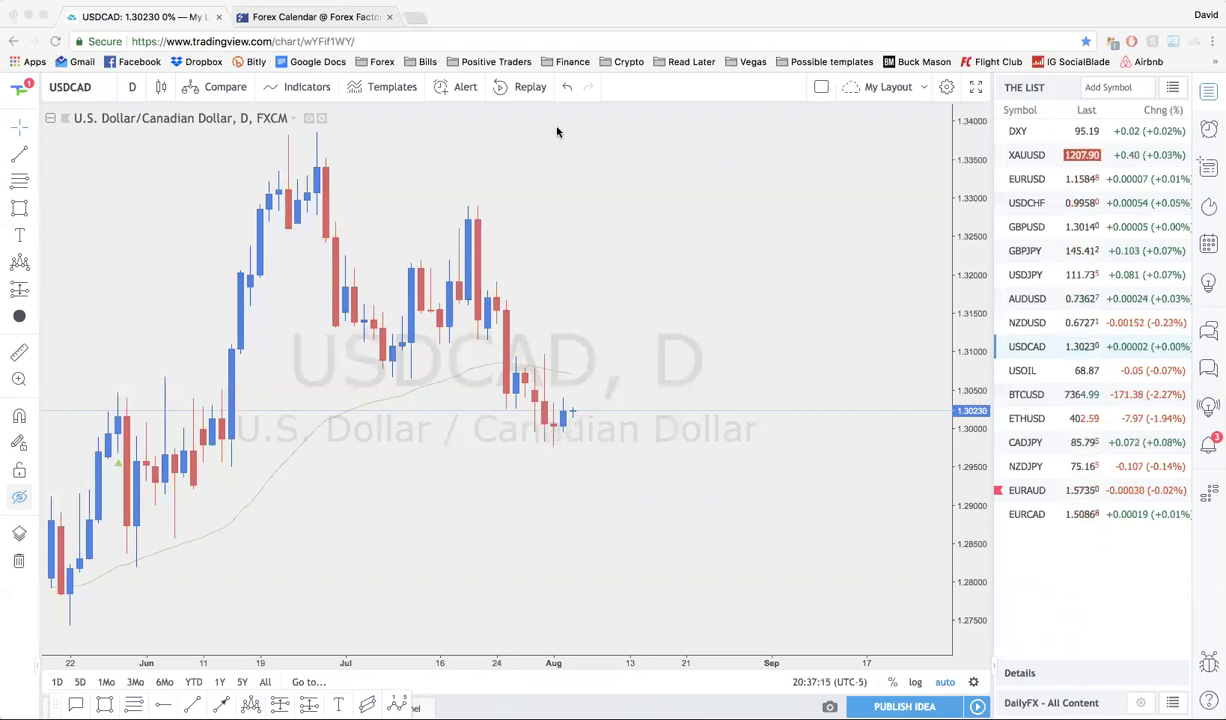
Try to draw a trend line on USDCAD rising from the early-February 2018 low beneath the April low
{"action": "scroll", "coordinate": [585, 247], "scroll_direction": "down", "scroll_amount": 10}
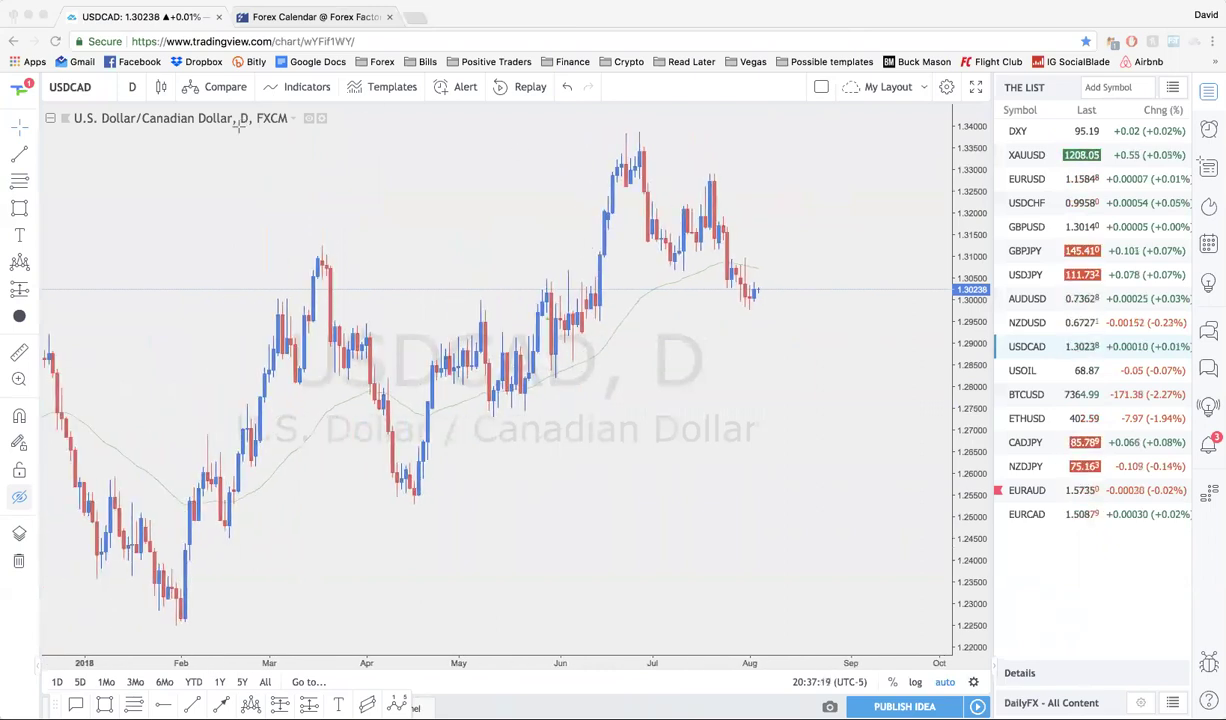
{"action": "scroll", "coordinate": [238, 120], "scroll_direction": "left", "scroll_amount": 5}
{"action": "scroll", "coordinate": [238, 120], "scroll_direction": "down", "scroll_amount": 4}
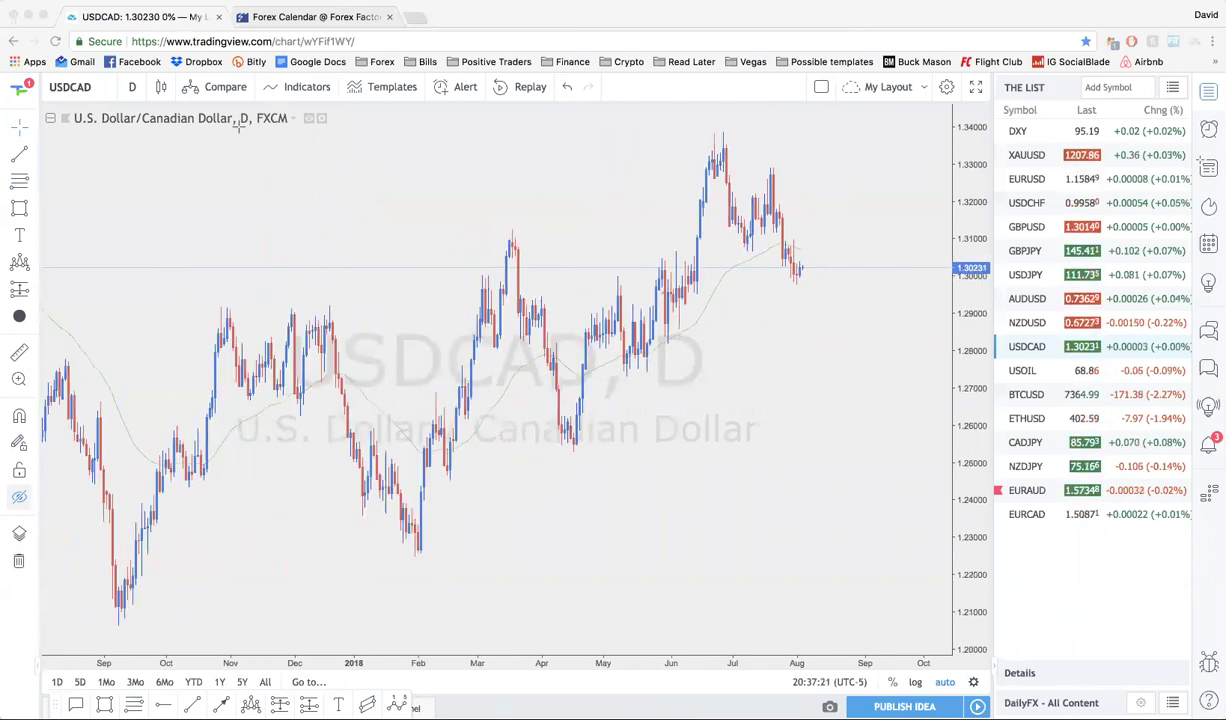
{"action": "scroll", "coordinate": [238, 120], "scroll_direction": "down", "scroll_amount": 2}
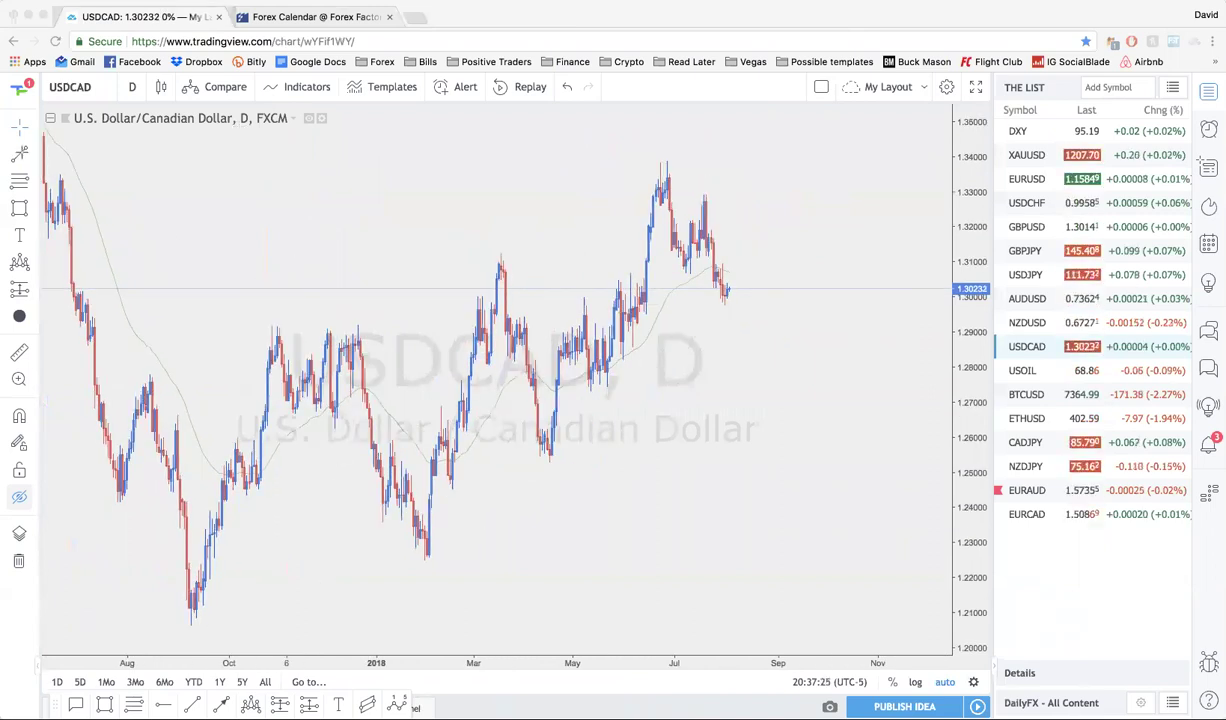
{"action": "left_click", "coordinate": [160, 190]}
{"action": "left_click", "coordinate": [20, 155]}
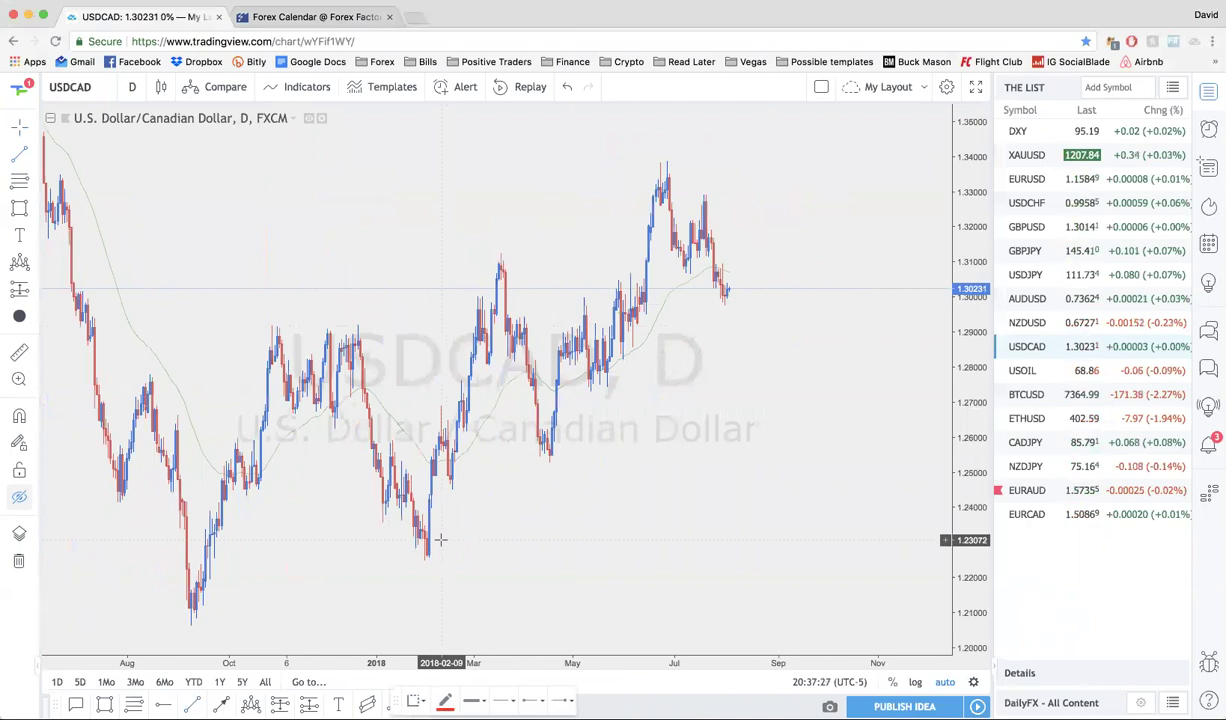
{"action": "key", "text": "ctrl+alt+h"}
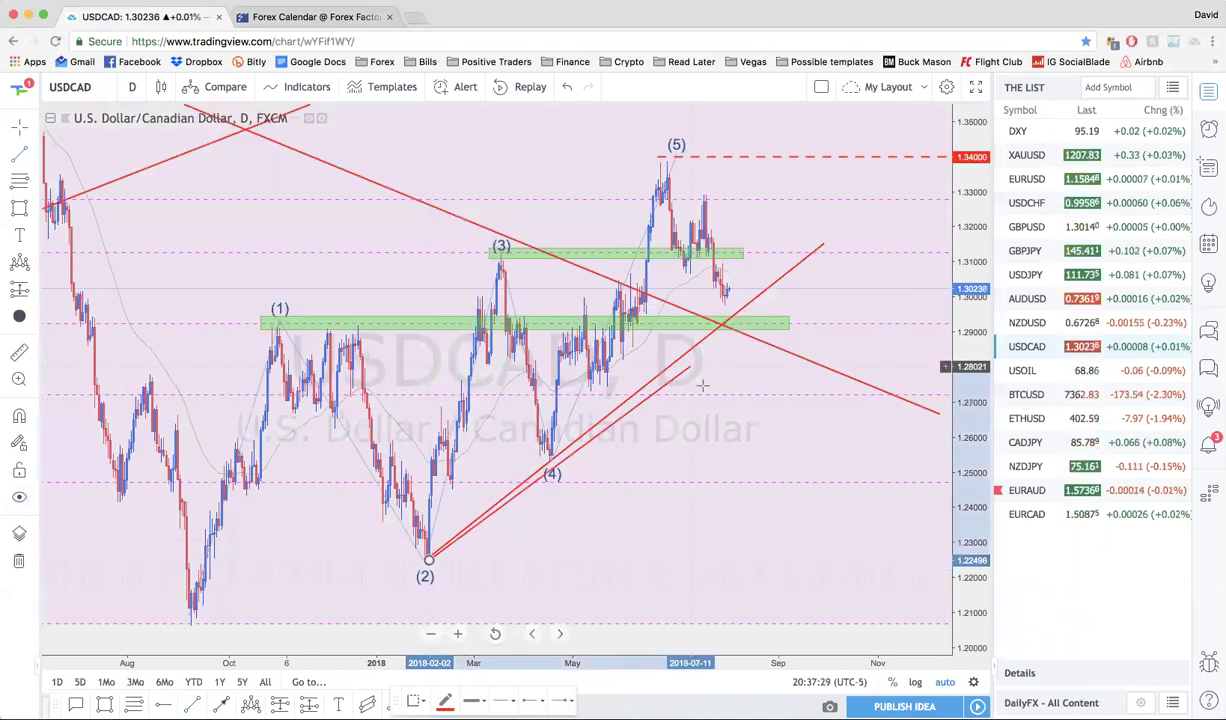
{"action": "key", "text": "Escape"}
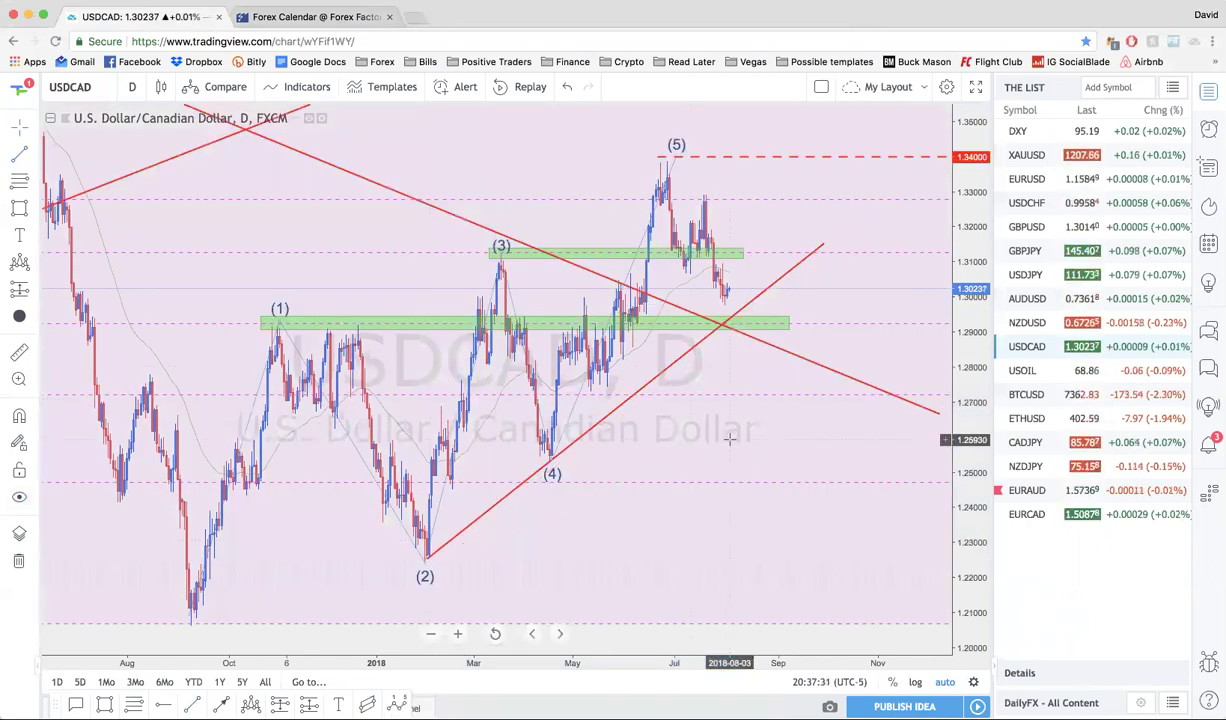
Toggle the USDCAD drawings off and back on, and examine the wave count, green zones and rising trendline
{"action": "scroll", "coordinate": [730, 438], "scroll_direction": "down", "scroll_amount": 1}
{"action": "left_click", "coordinate": [17, 498]}
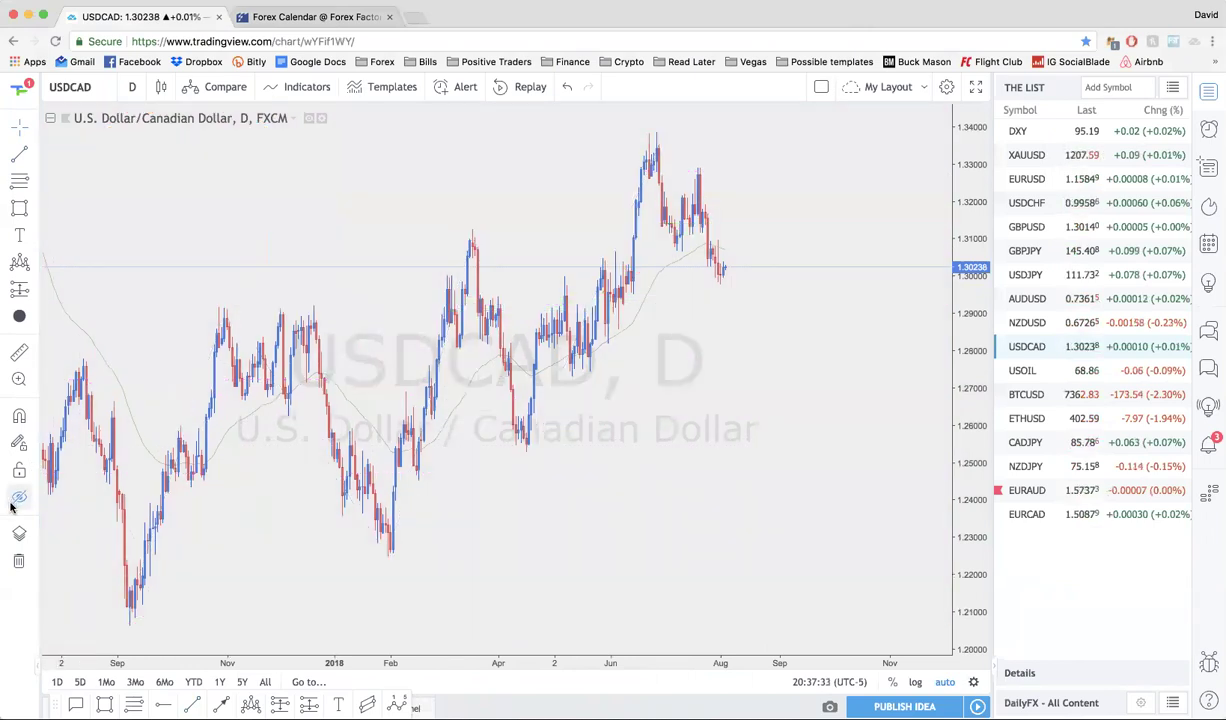
{"action": "left_click", "coordinate": [17, 498]}
{"action": "scroll", "coordinate": [257, 426], "scroll_direction": "down", "scroll_amount": 3}
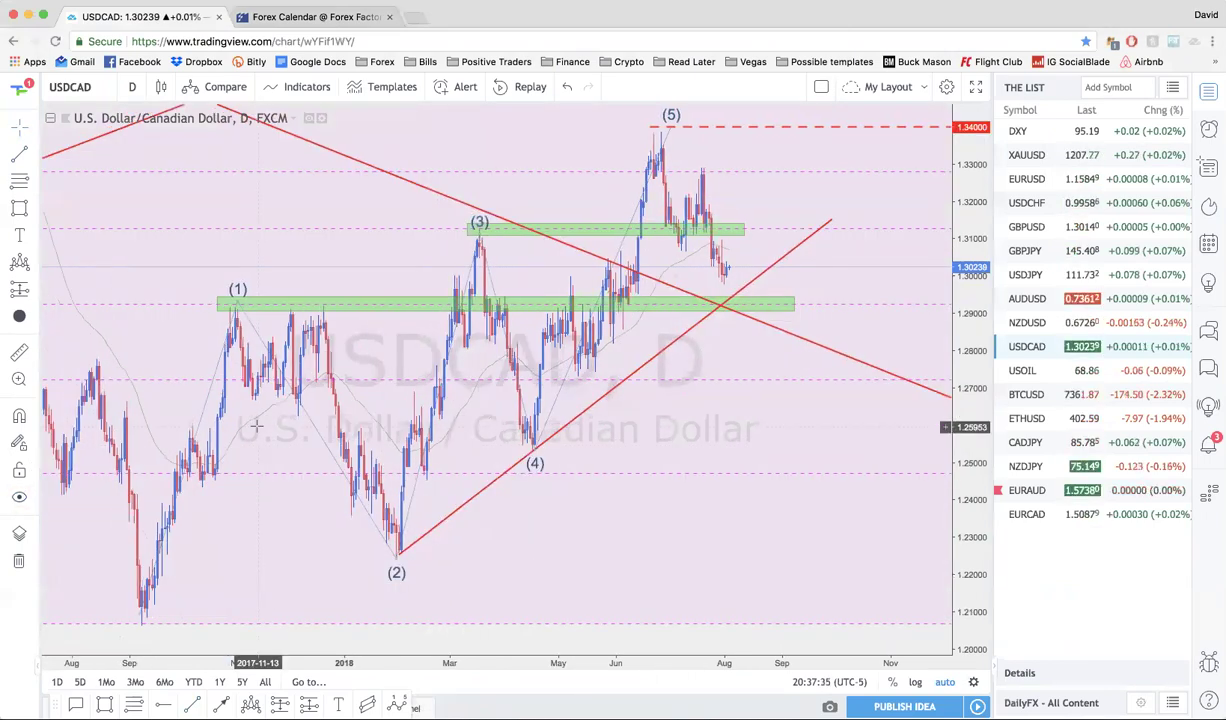
{"action": "scroll", "coordinate": [257, 426], "scroll_direction": "up", "scroll_amount": 3}
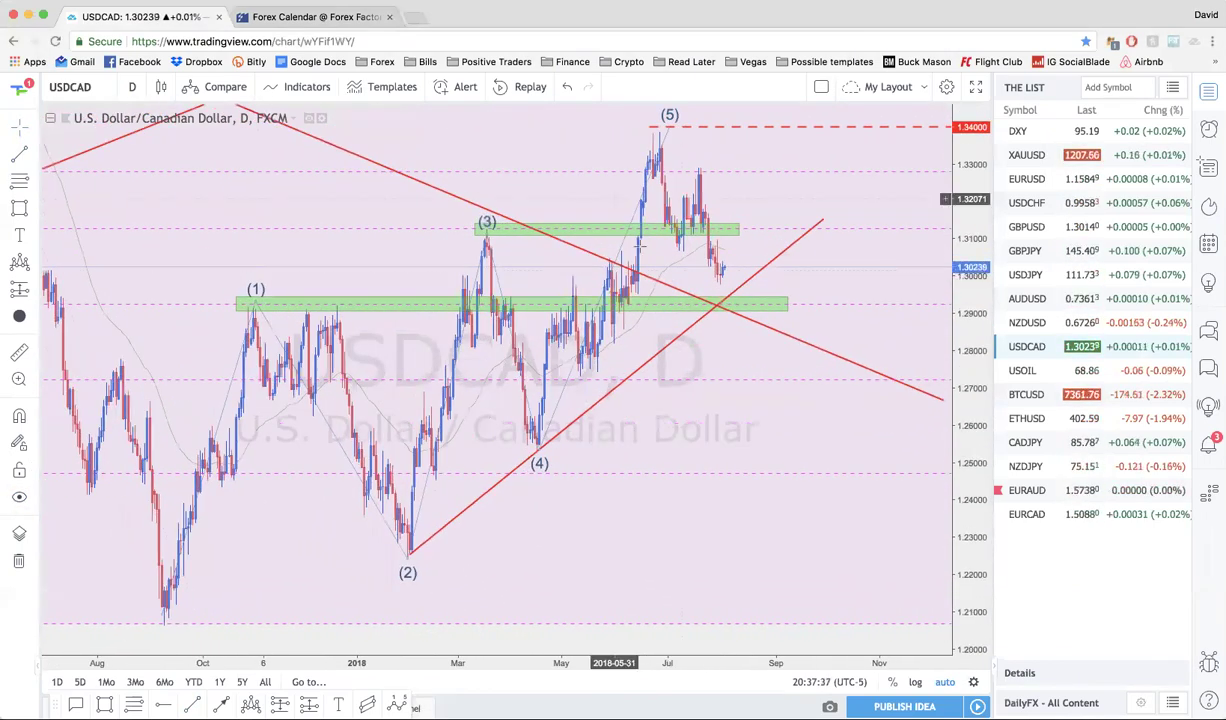
Hide the USDCAD drawings and temporarily sketch a rising line beneath the 2018 lows and another across the highs
{"action": "scroll", "coordinate": [640, 246], "scroll_direction": "down", "scroll_amount": 2}
{"action": "scroll", "coordinate": [640, 246], "scroll_direction": "down", "scroll_amount": 2}
{"action": "scroll", "coordinate": [640, 246], "scroll_direction": "up", "scroll_amount": 3}
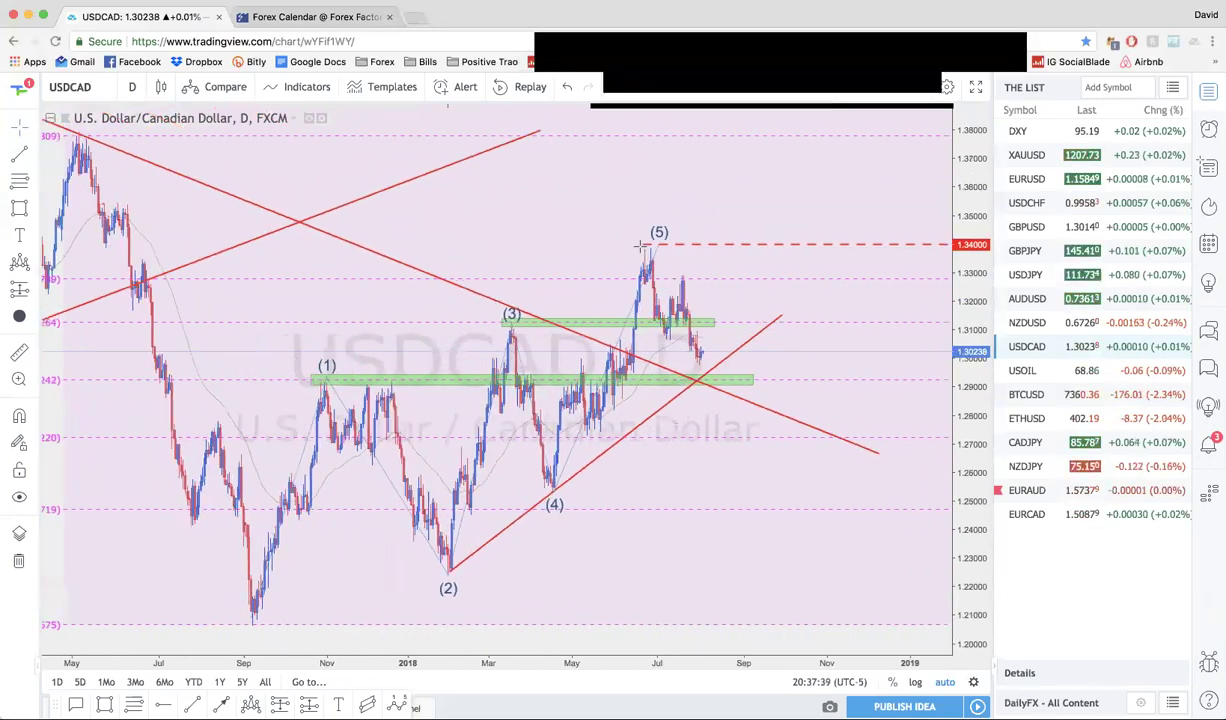
{"action": "scroll", "coordinate": [640, 246], "scroll_direction": "down", "scroll_amount": 3}
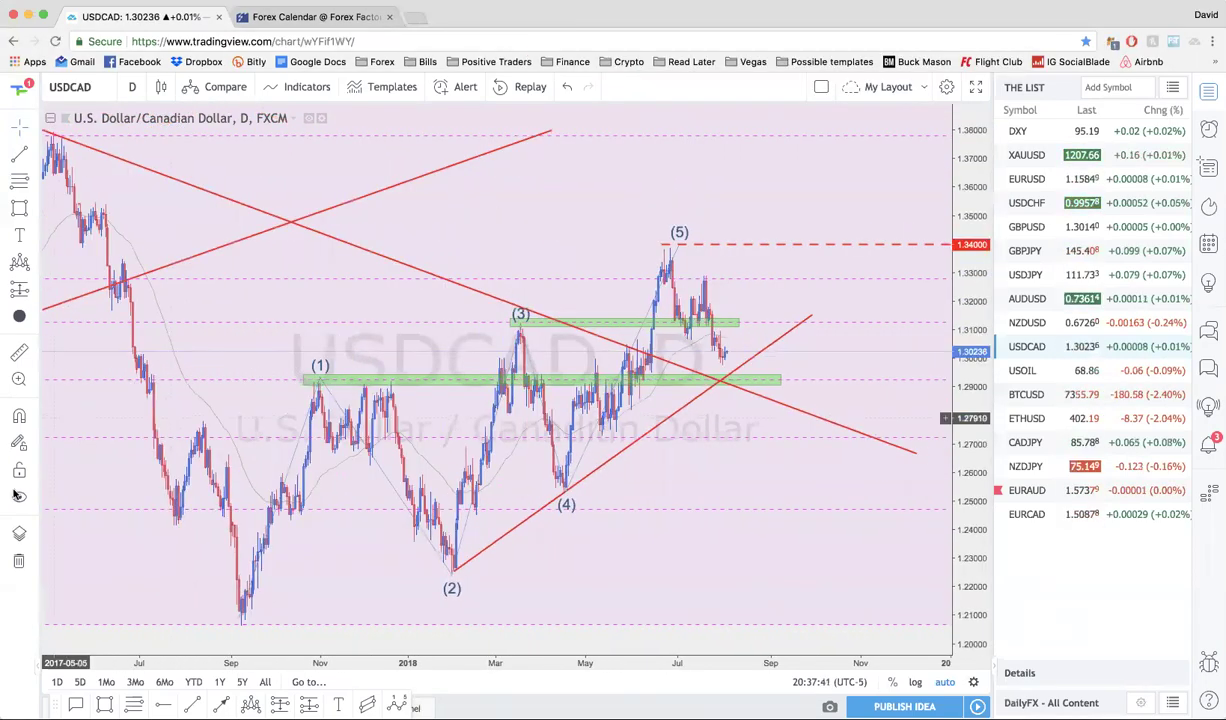
{"action": "left_click", "coordinate": [17, 497]}
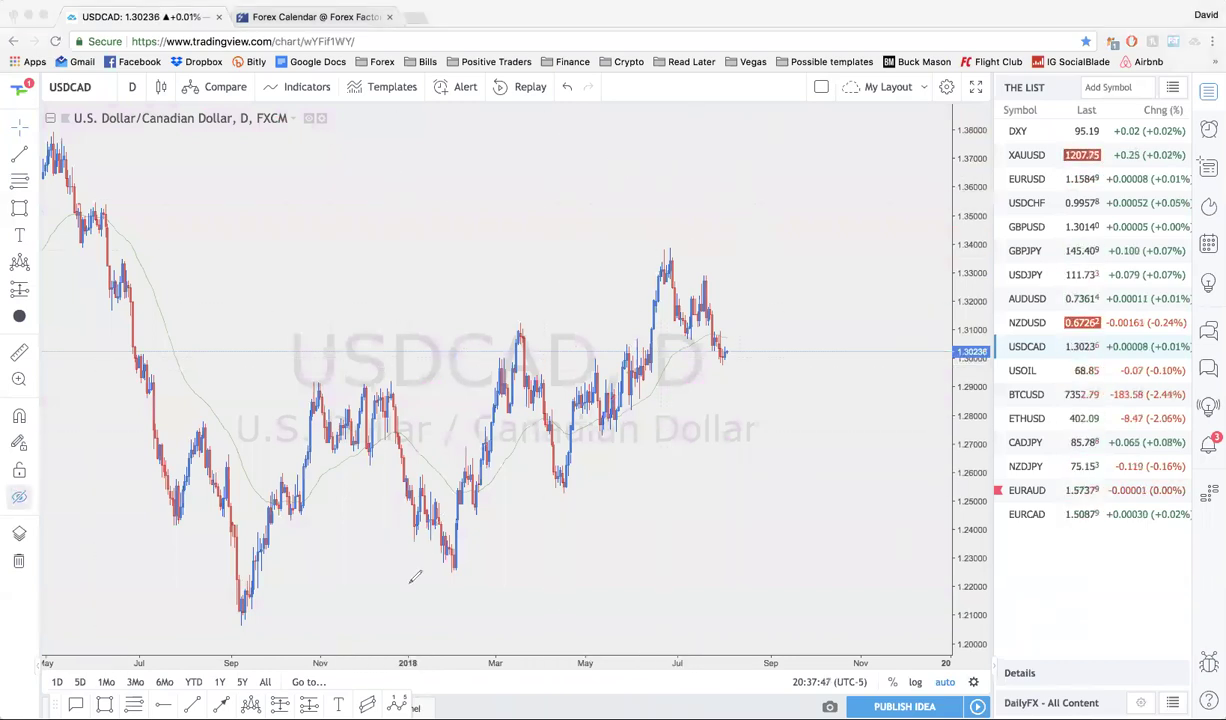
{"action": "left_click_drag", "start_coordinate": [886, 254], "coordinate": [887, 255]}
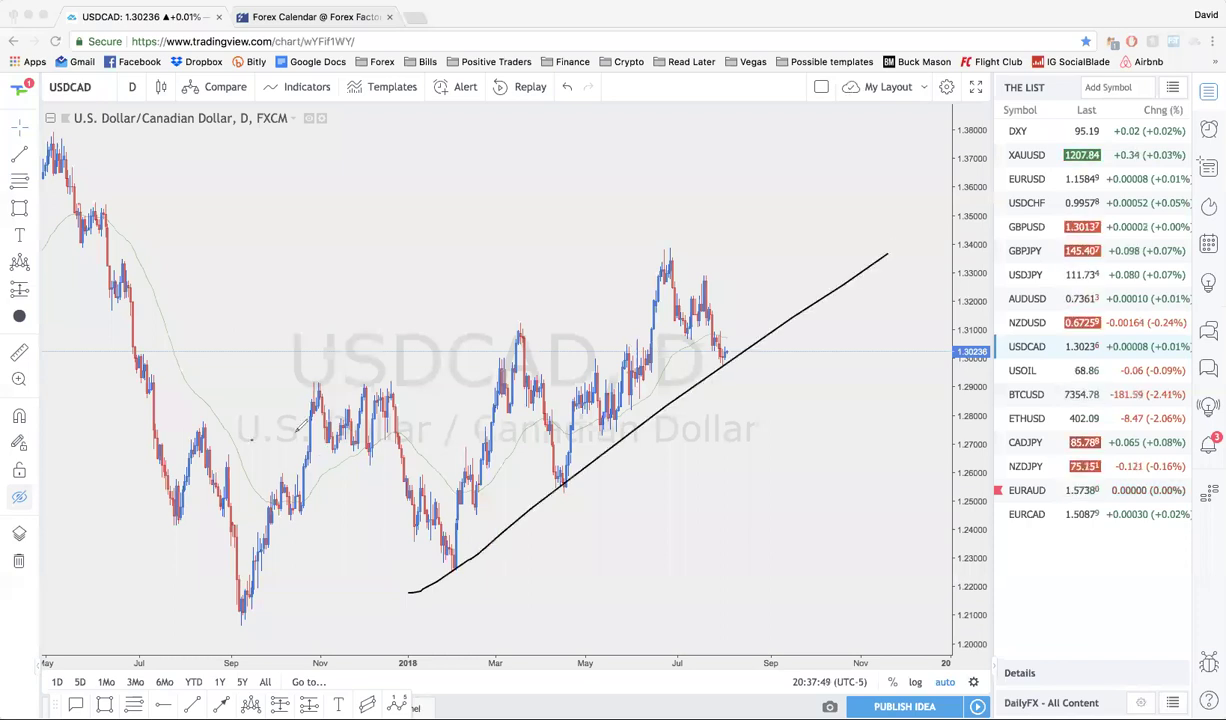
{"action": "left_click_drag", "start_coordinate": [250, 440], "coordinate": [702, 240]}
{"action": "key", "text": "e"}
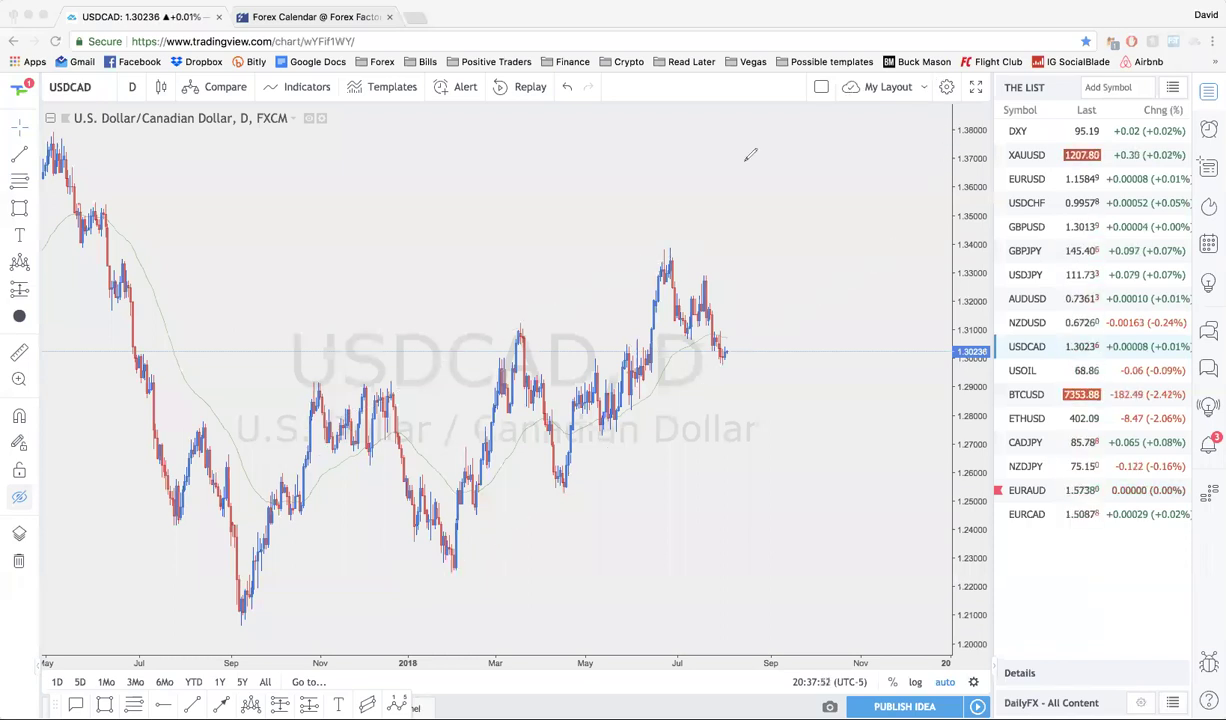
Show all the hidden USDCAD drawings again
{"action": "left_click", "coordinate": [20, 499]}
{"action": "left_click", "coordinate": [20, 499]}
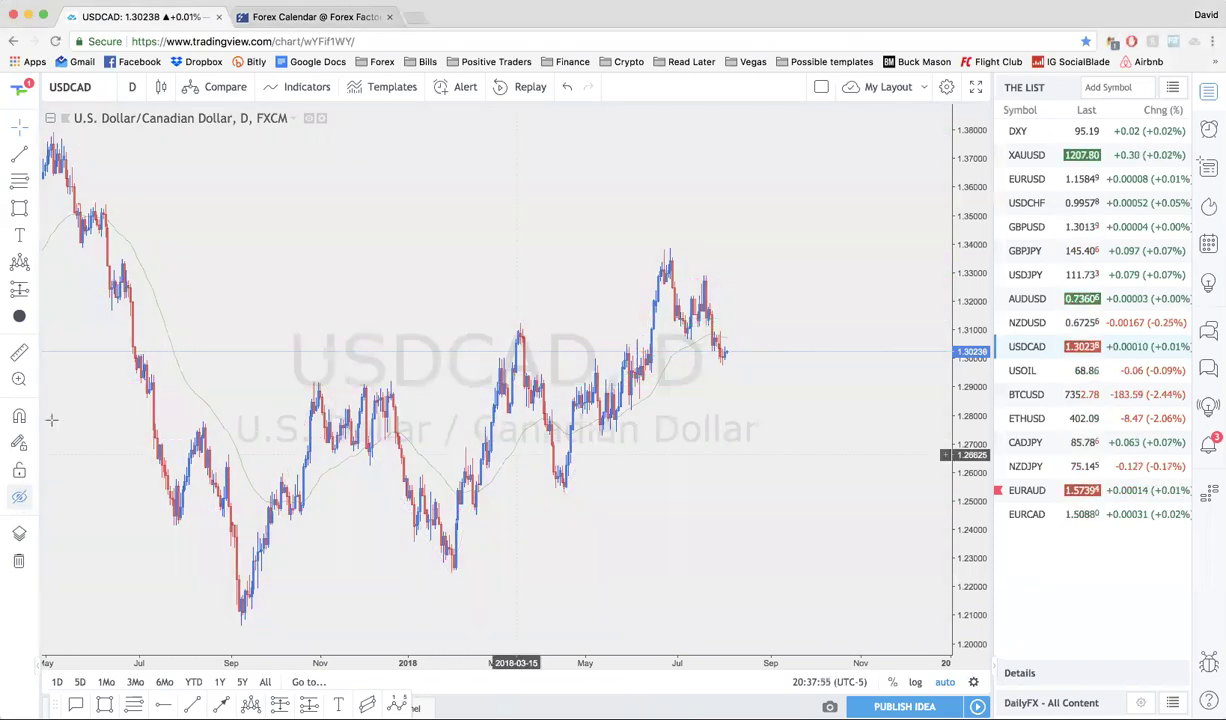
{"action": "left_click", "coordinate": [21, 499]}
Temporarily sketch an upward arrow from the latest USDCAD candle toward the dashed 1.34000 level
{"action": "scroll", "coordinate": [590, 447], "scroll_direction": "down", "scroll_amount": 5}
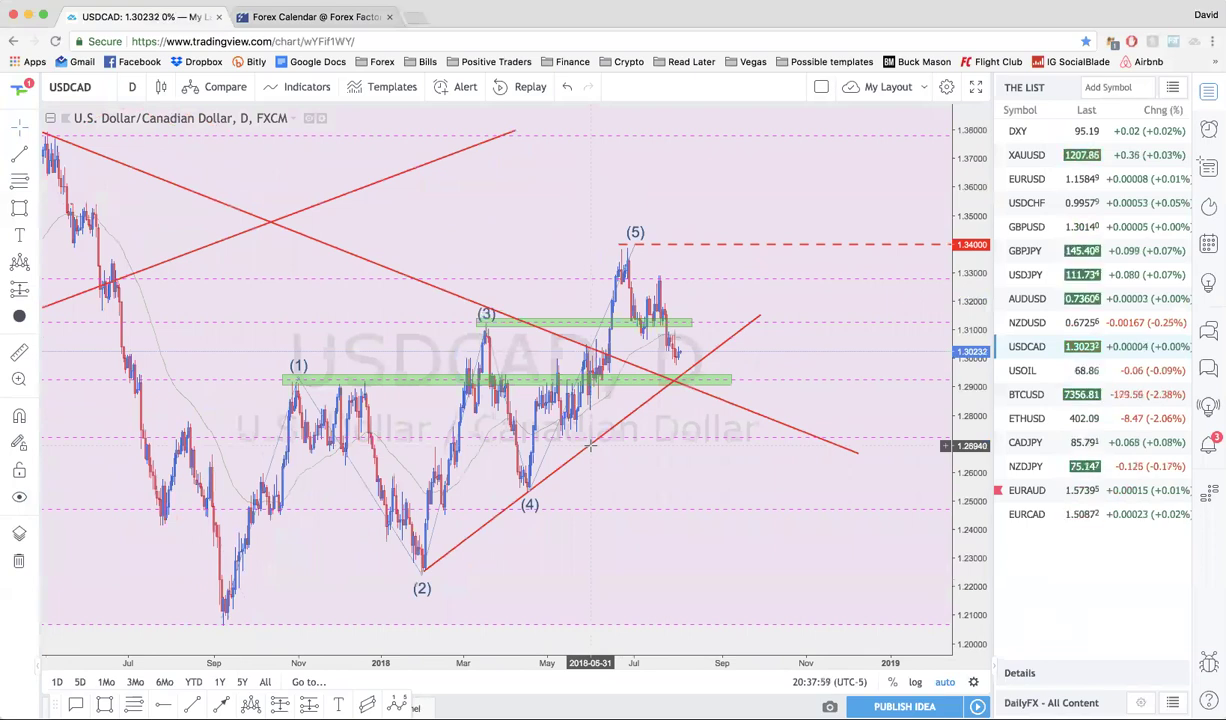
{"action": "scroll", "coordinate": [590, 447], "scroll_direction": "up", "scroll_amount": 1}
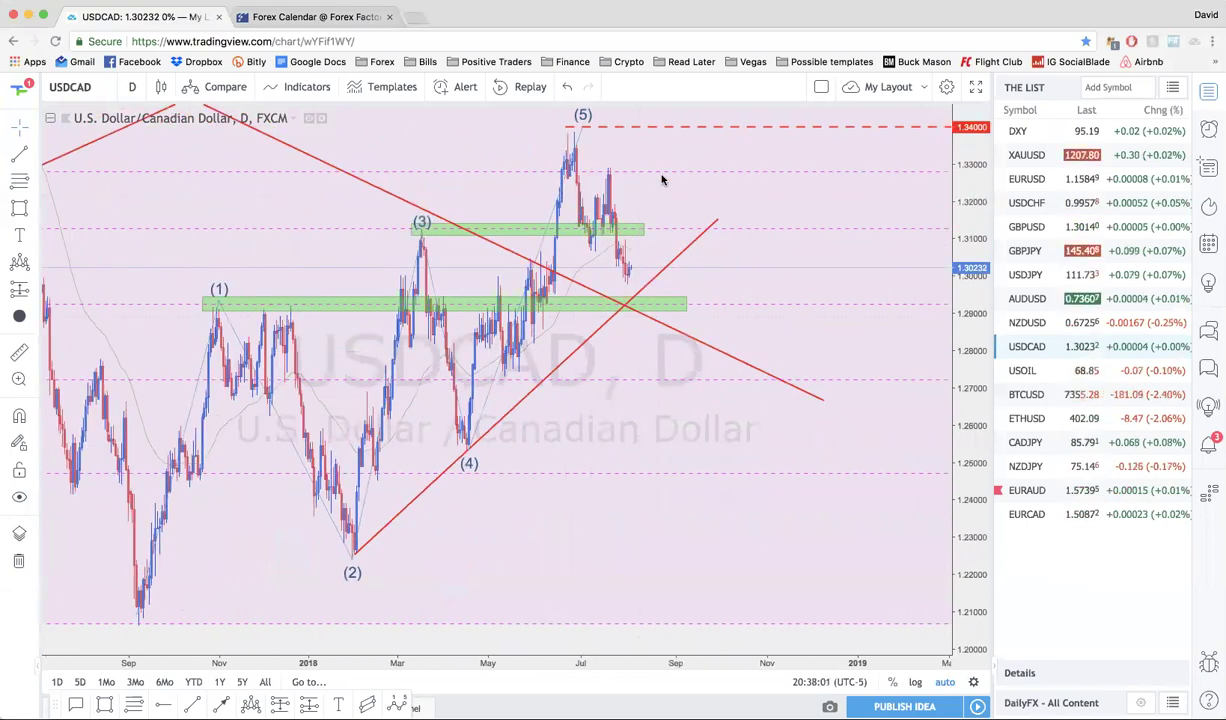
{"action": "mouse_move", "coordinate": [630, 272]}
{"action": "left_mouse_down"}
{"action": "mouse_move", "coordinate": [690, 172]}
{"action": "mouse_move", "coordinate": [677, 156]}
{"action": "mouse_move", "coordinate": [694, 140]}
{"action": "left_mouse_up"}
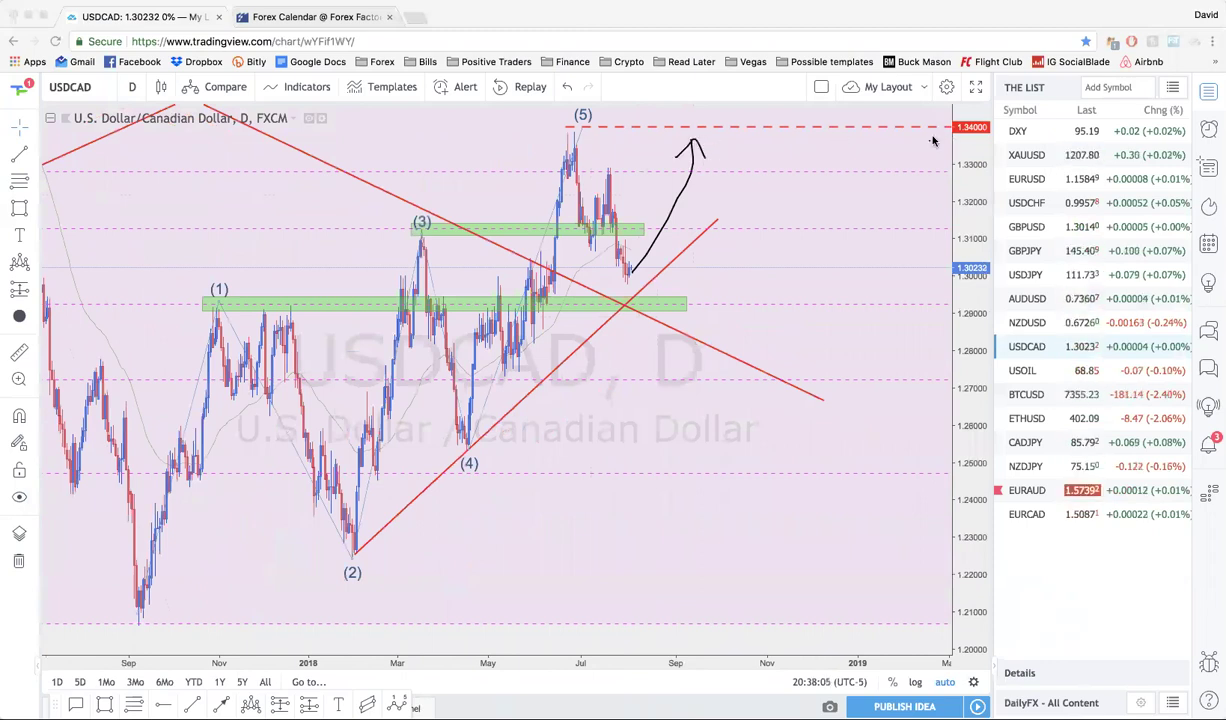
{"action": "key", "text": "Escape"}
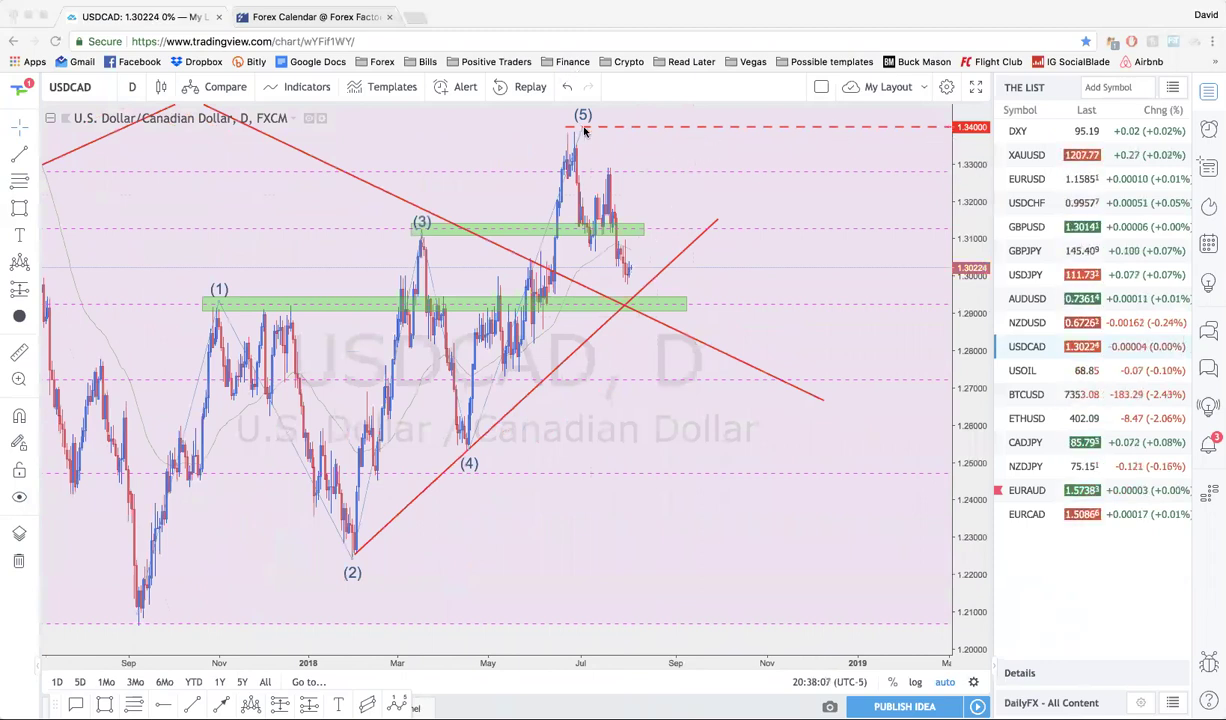
{"action": "scroll", "coordinate": [621, 309], "scroll_direction": "down", "scroll_amount": 3}
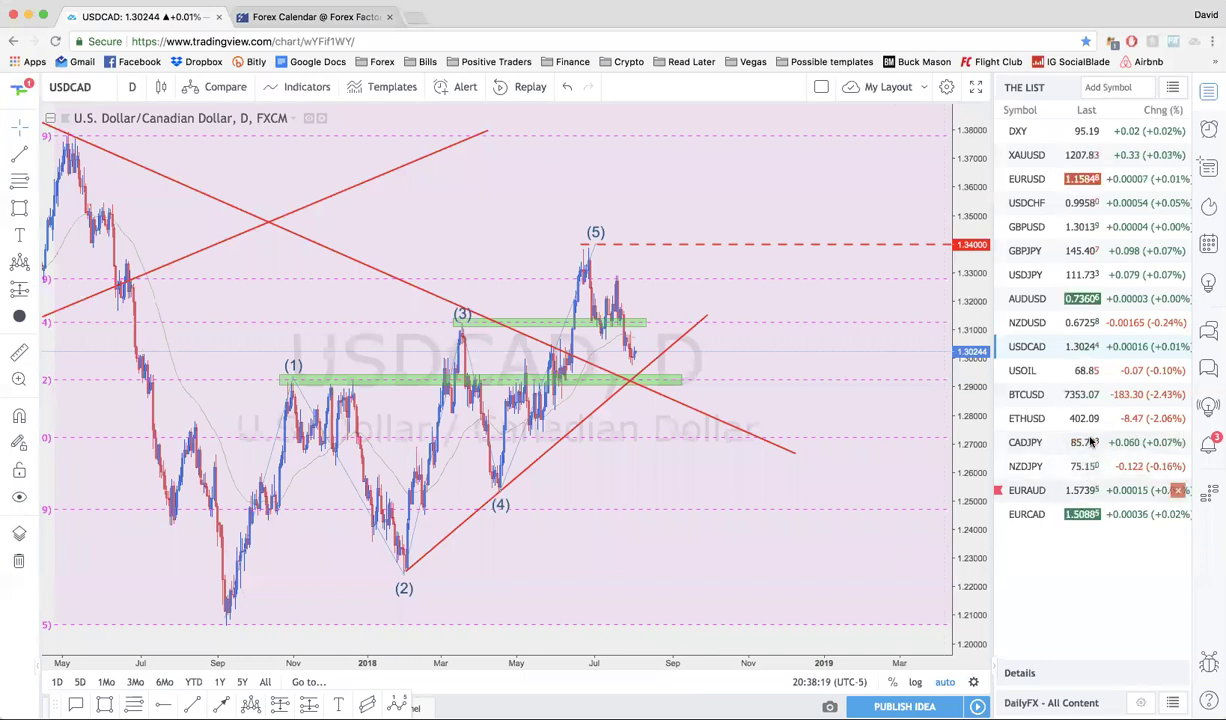
Show the EURAUD daily chart and examine the July to August range between the green zones and the dashed 1.57240 level
{"action": "left_click", "coordinate": [1062, 490]}
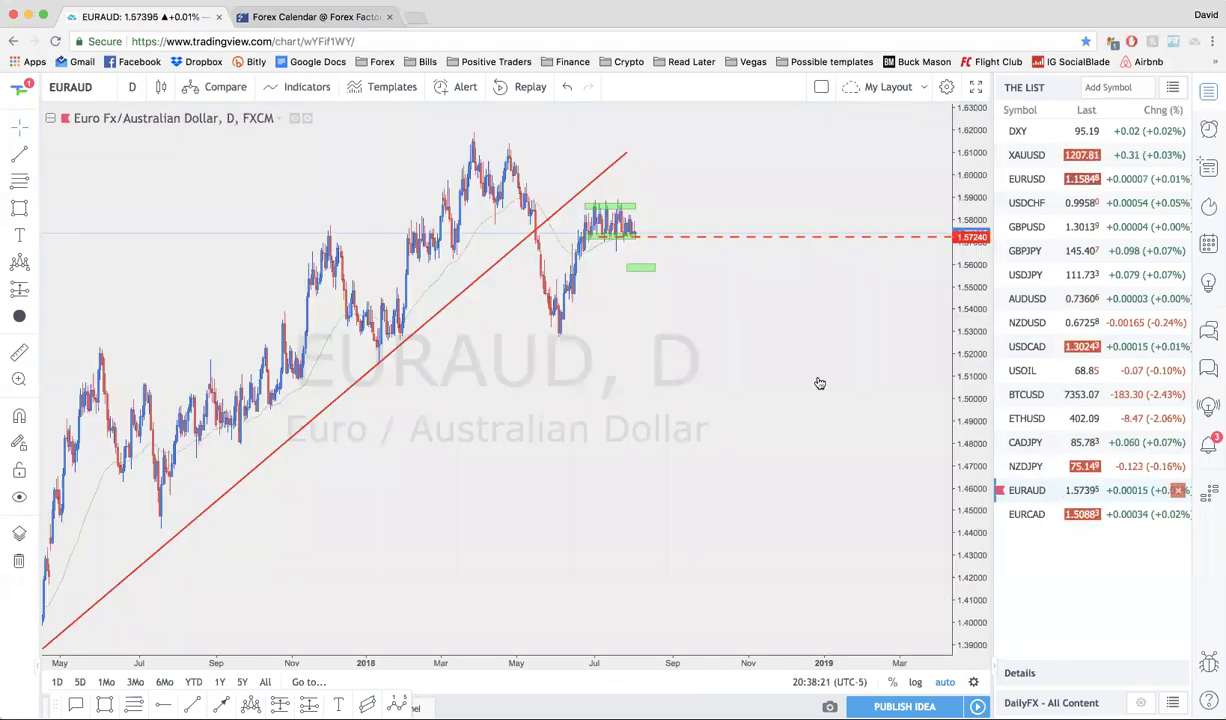
{"action": "scroll", "coordinate": [810, 374], "scroll_direction": "up", "scroll_amount": 5}
{"action": "scroll", "coordinate": [803, 370], "scroll_direction": "down", "scroll_amount": 6}
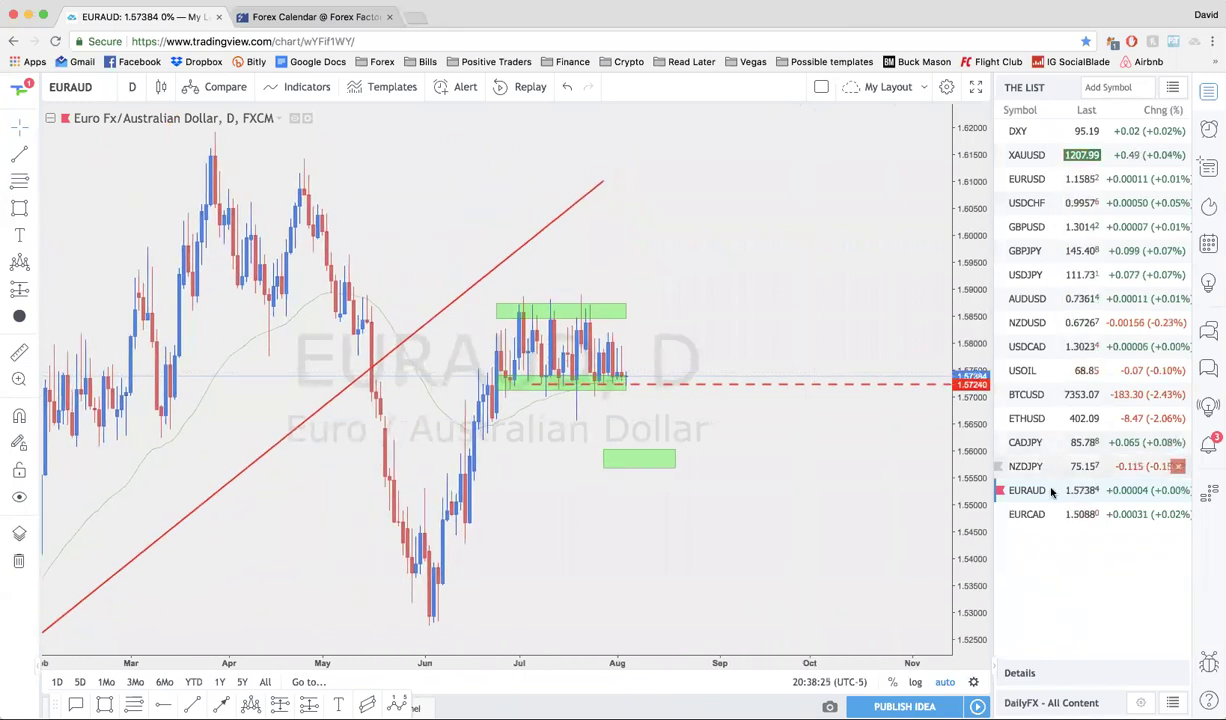
{"action": "scroll", "coordinate": [709, 421], "scroll_direction": "up", "scroll_amount": 2}
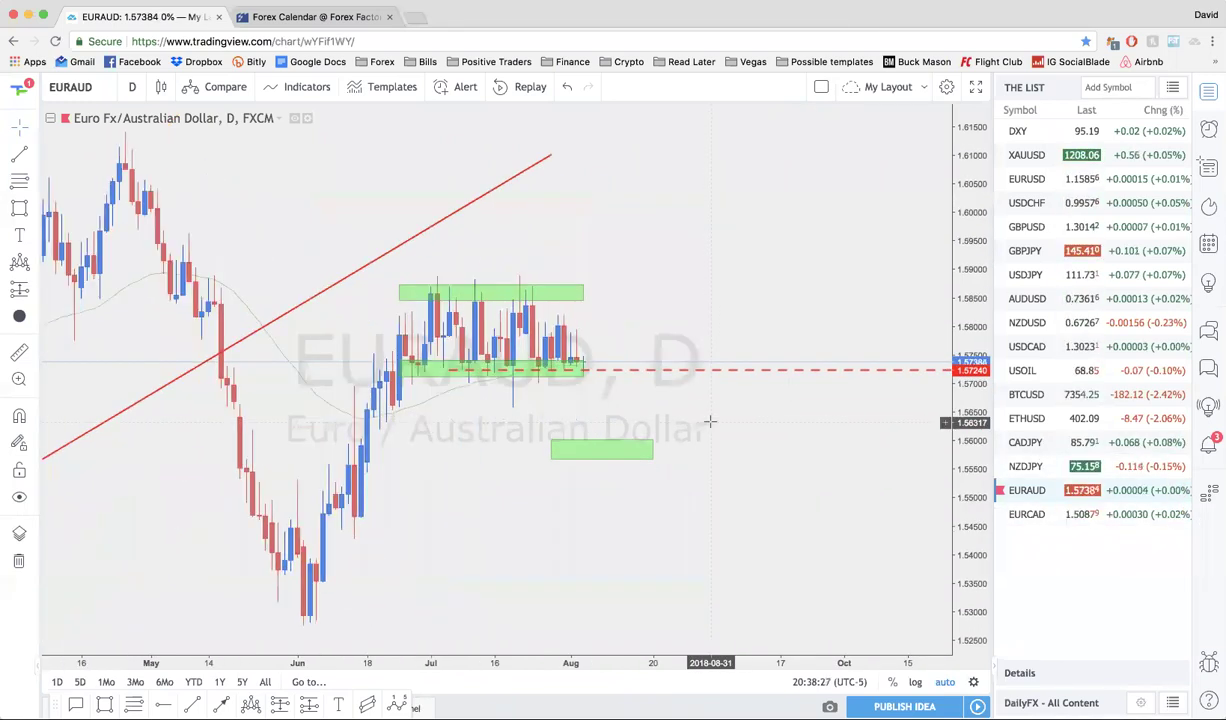
{"action": "scroll", "coordinate": [709, 421], "scroll_direction": "up", "scroll_amount": 1}
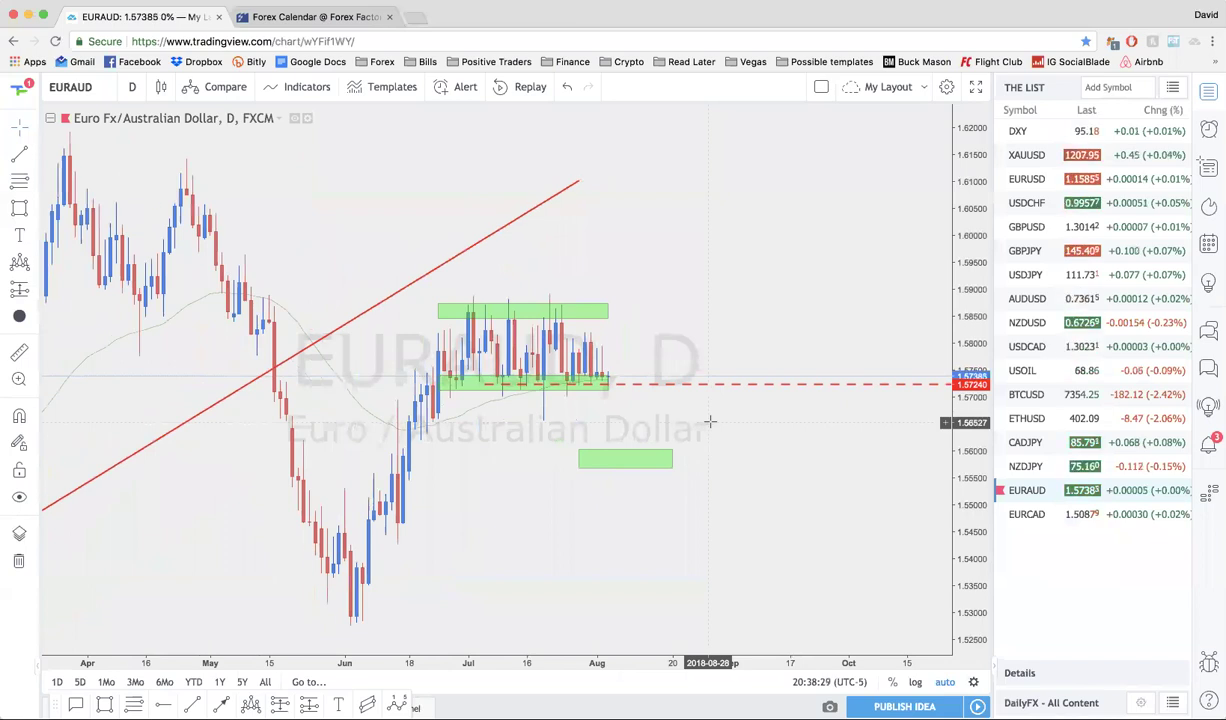
{"action": "scroll", "coordinate": [709, 421], "scroll_direction": "up", "scroll_amount": 1}
{"action": "scroll", "coordinate": [709, 421], "scroll_direction": "down", "scroll_amount": 3}
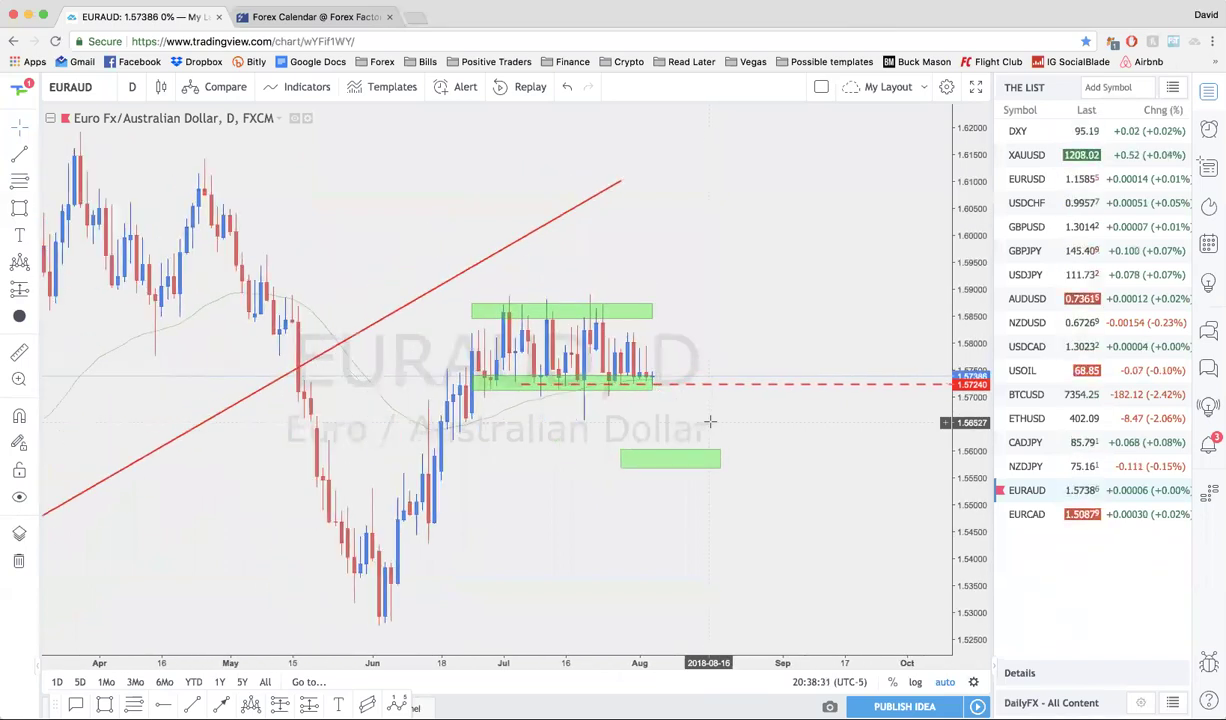
{"action": "scroll", "coordinate": [709, 421], "scroll_direction": "up", "scroll_amount": 2}
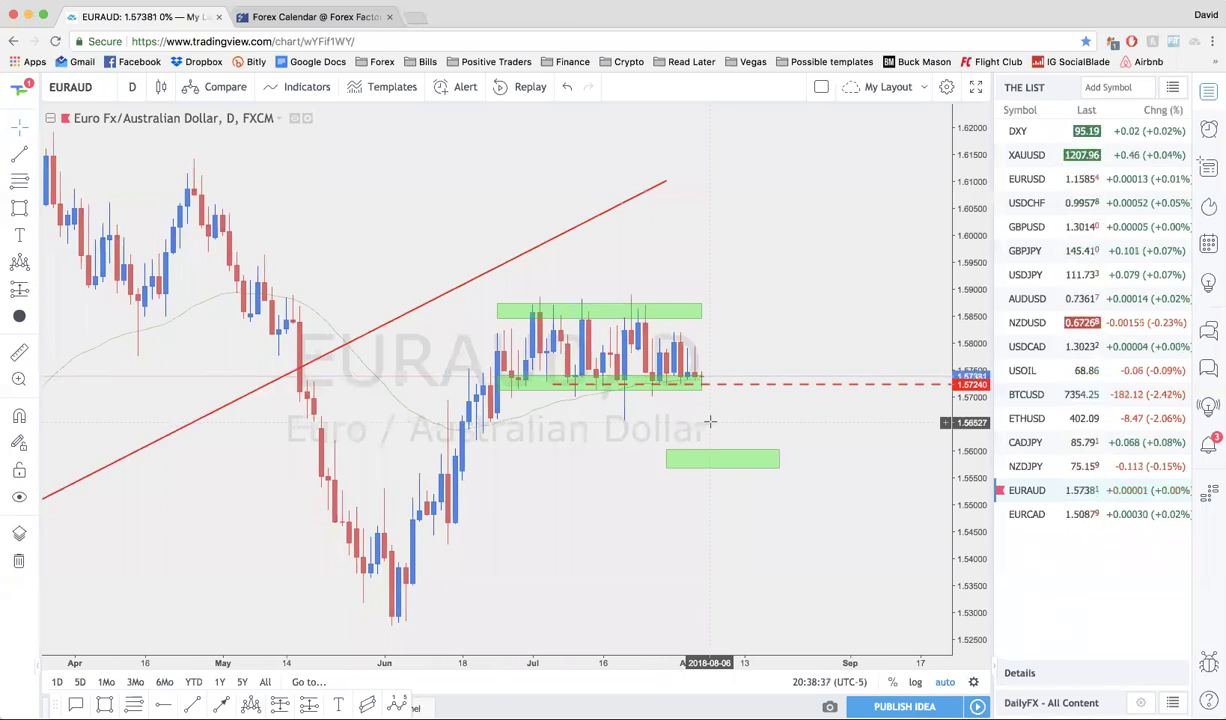
{"action": "scroll", "coordinate": [709, 421], "scroll_direction": "down", "scroll_amount": 4}
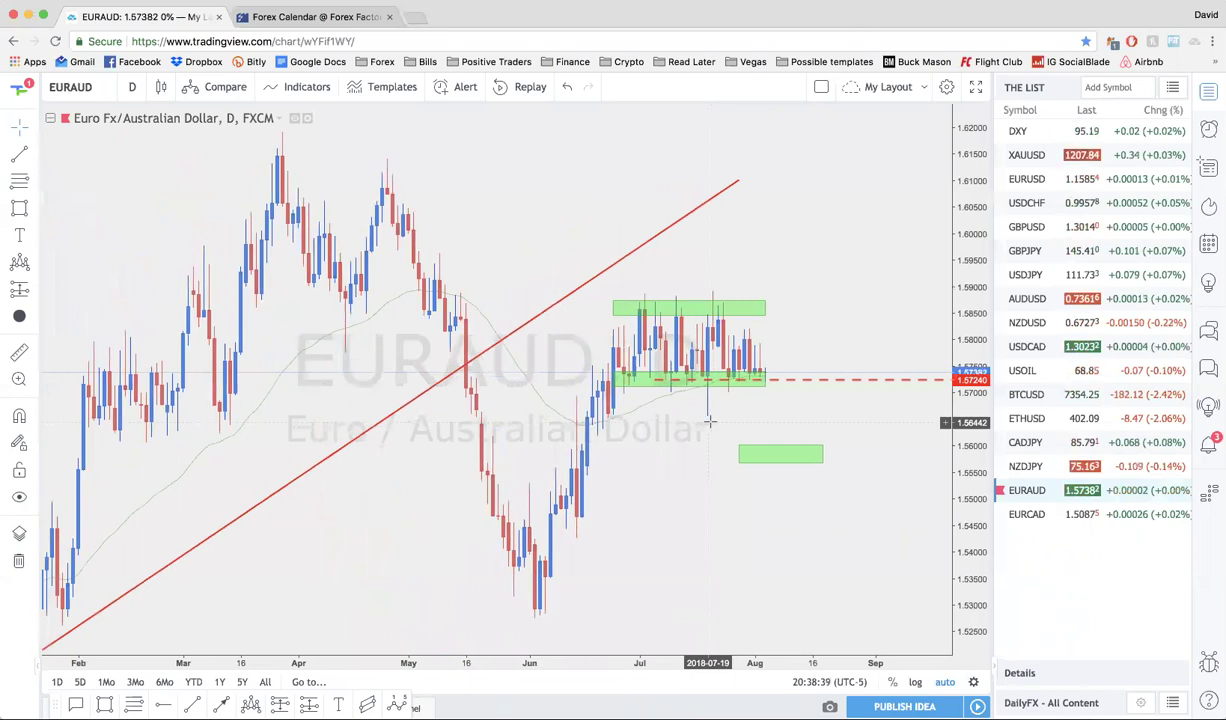
{"action": "scroll", "coordinate": [709, 421], "scroll_direction": "down", "scroll_amount": 3}
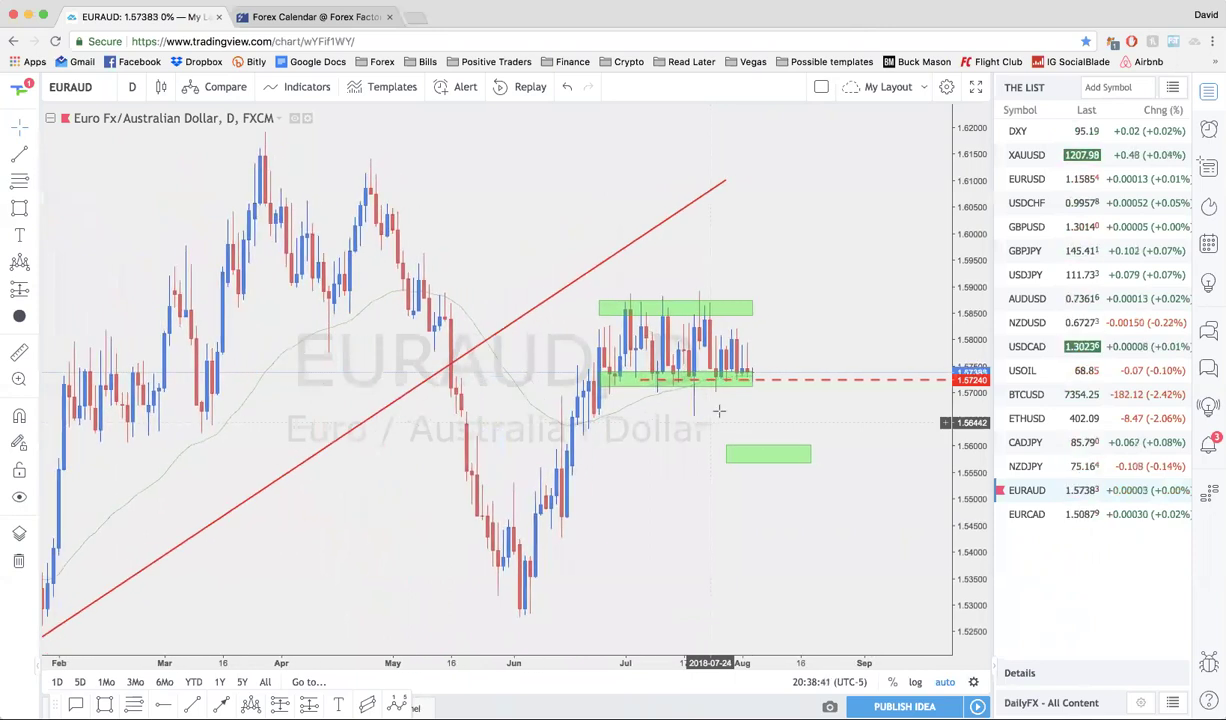
{"action": "scroll", "coordinate": [741, 399], "scroll_direction": "up", "scroll_amount": 2}
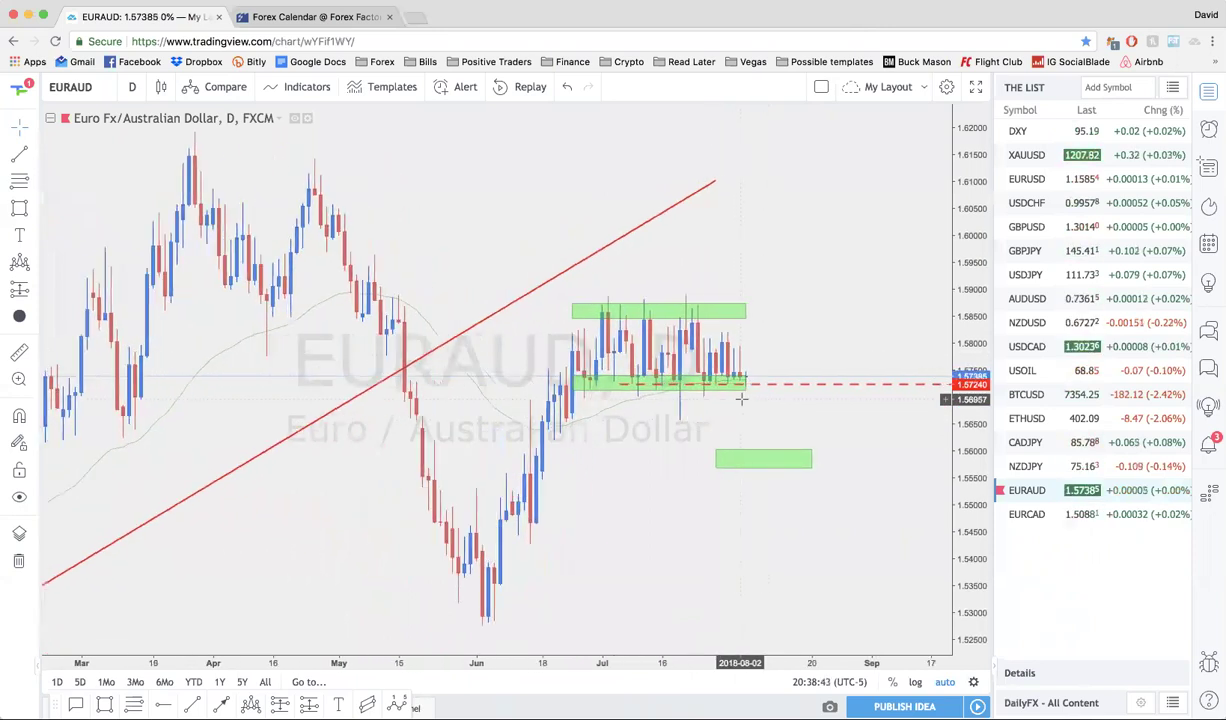
{"action": "scroll", "coordinate": [741, 399], "scroll_direction": "up", "scroll_amount": 5}
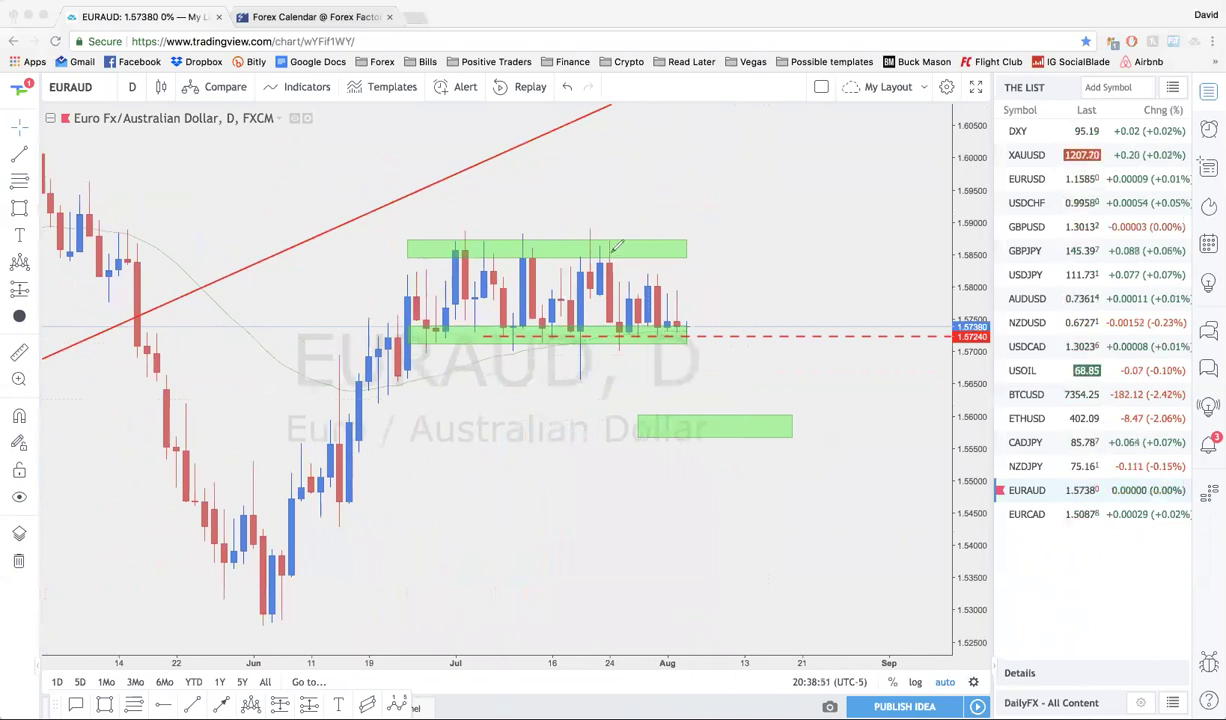
Temporarily circle the mid-July to early-August EURAUD candles within the range and mark the dip below its lower zone with a downward arrow
{"action": "mouse_move", "coordinate": [597, 290]}
{"action": "left_mouse_down"}
{"action": "mouse_move", "coordinate": [603, 322]}
{"action": "mouse_move", "coordinate": [603, 243]}
{"action": "left_mouse_up"}
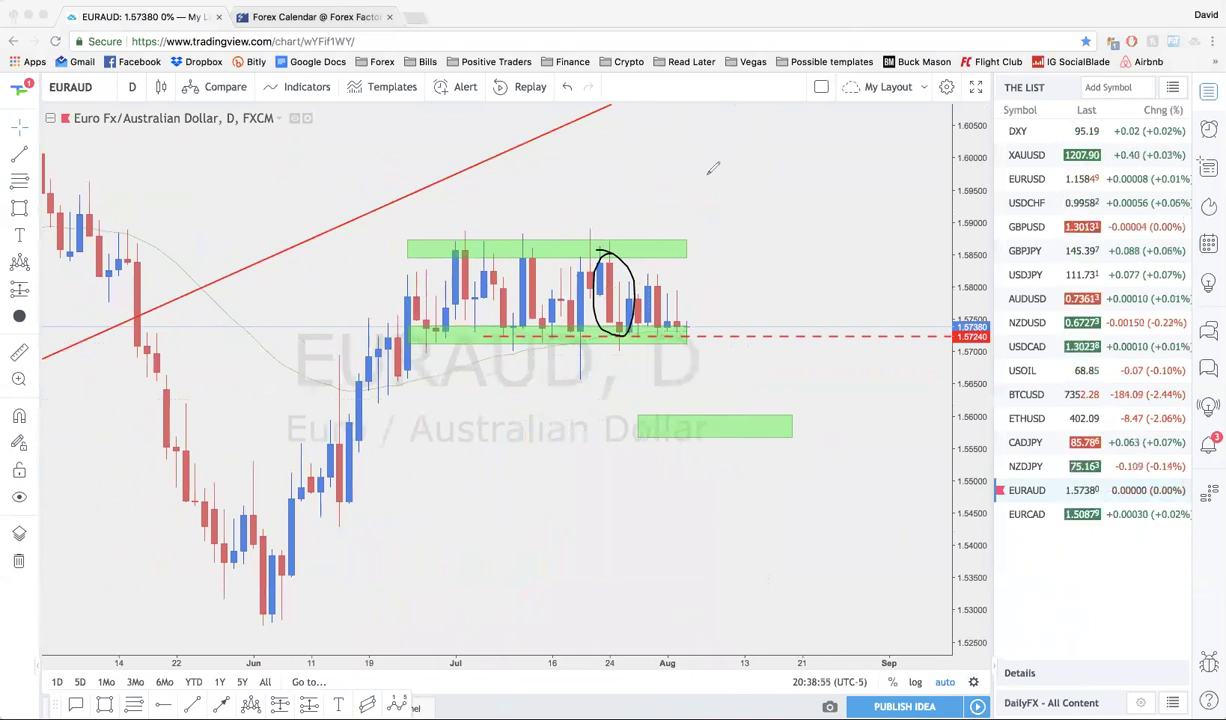
{"action": "key", "text": "super+z"}
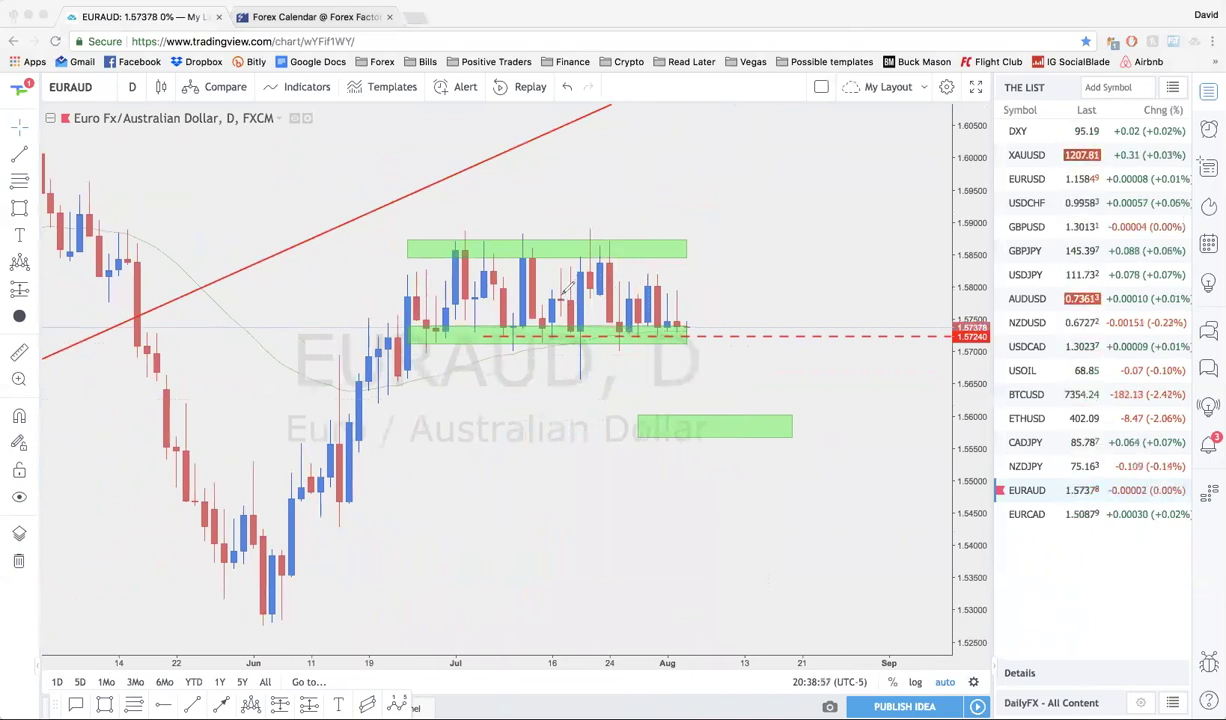
{"action": "mouse_move", "coordinate": [546, 297]}
{"action": "left_mouse_down"}
{"action": "mouse_move", "coordinate": [555, 334]}
{"action": "mouse_move", "coordinate": [577, 314]}
{"action": "mouse_move", "coordinate": [568, 291]}
{"action": "left_mouse_up"}
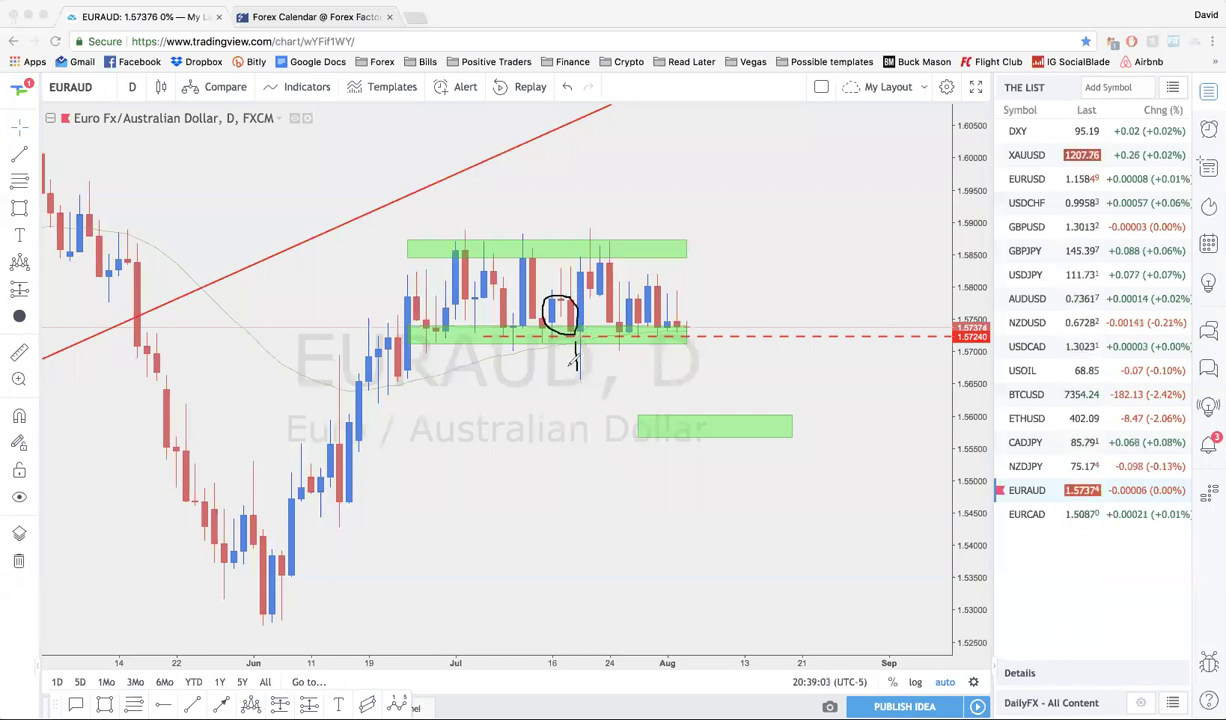
{"action": "left_click_drag", "start_coordinate": [586, 362], "coordinate": [576, 378]}
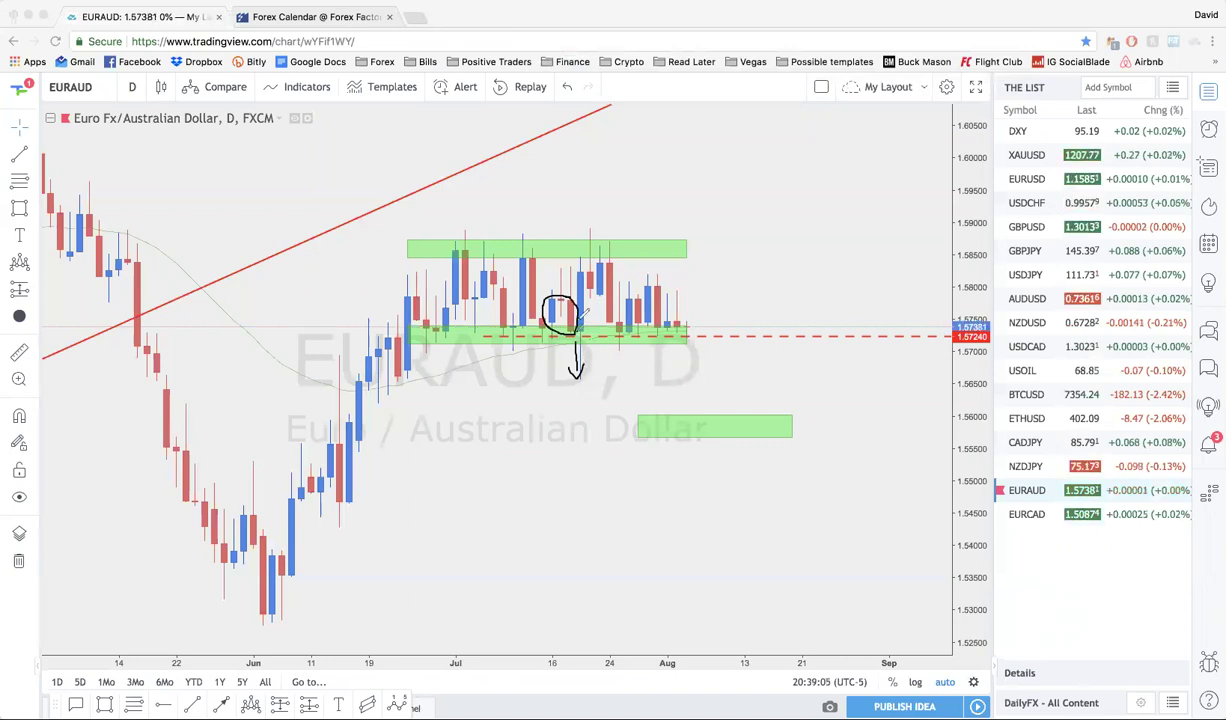
{"action": "mouse_move", "coordinate": [584, 258]}
{"action": "left_mouse_down"}
{"action": "mouse_move", "coordinate": [570, 268]}
{"action": "mouse_move", "coordinate": [597, 224]}
{"action": "mouse_move", "coordinate": [618, 257]}
{"action": "left_mouse_up"}
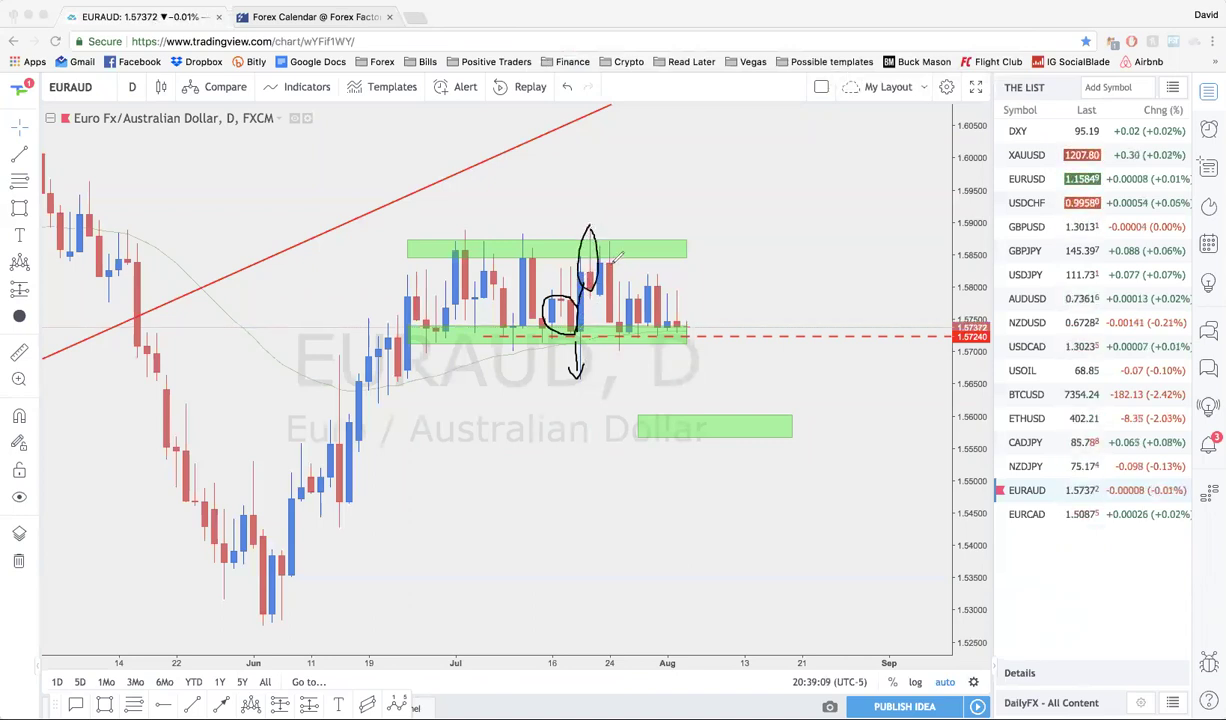
{"action": "mouse_move", "coordinate": [615, 318]}
{"action": "left_mouse_down"}
{"action": "mouse_move", "coordinate": [598, 300]}
{"action": "mouse_move", "coordinate": [607, 243]}
{"action": "left_mouse_up"}
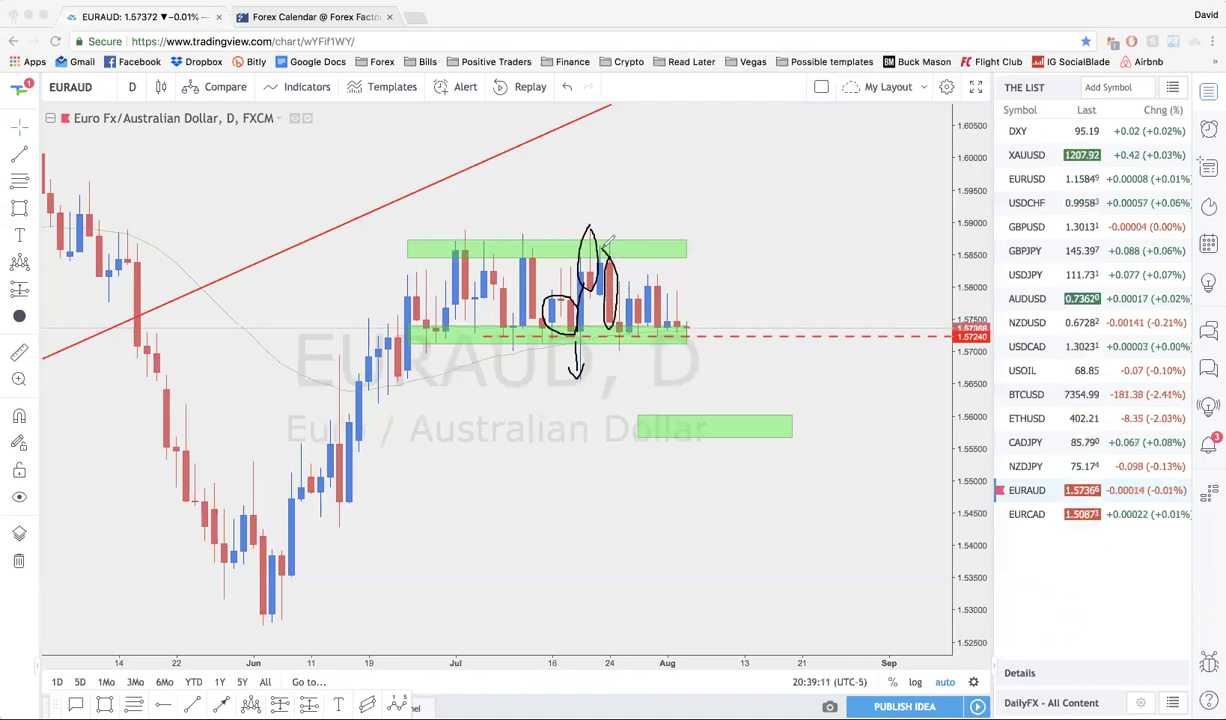
{"action": "left_click_drag", "start_coordinate": [608, 298], "coordinate": [641, 323]}
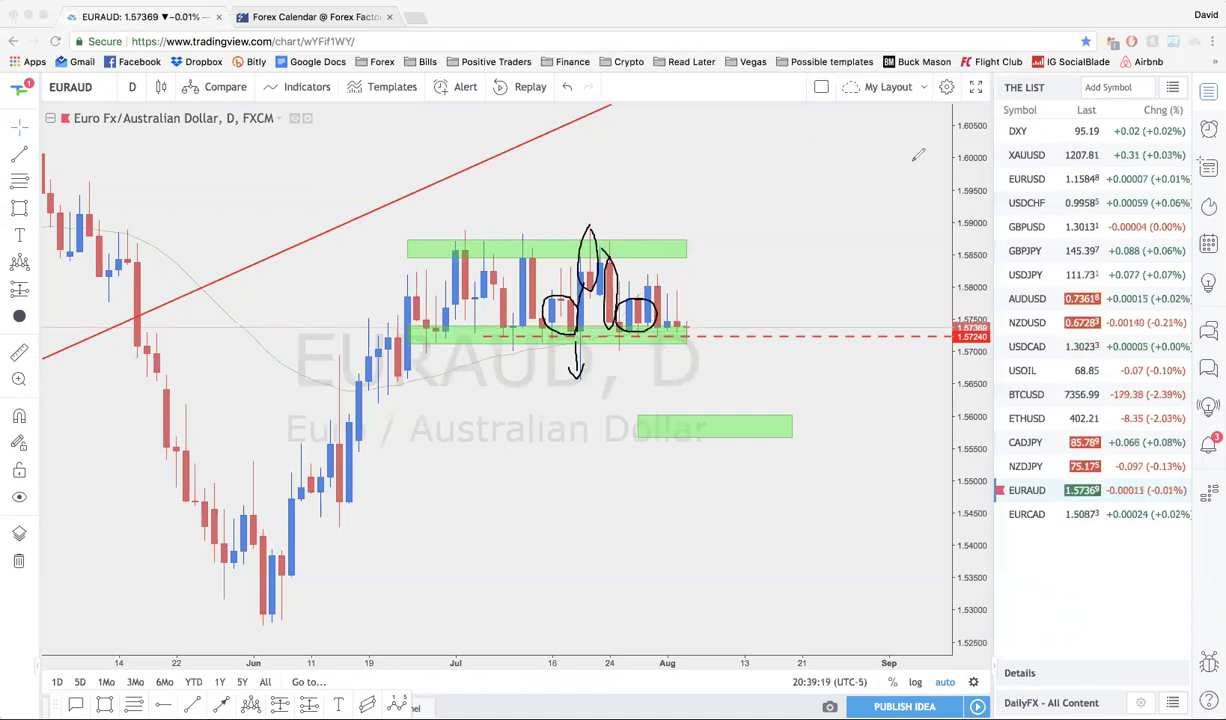
{"action": "key", "text": "ctrl+z"}
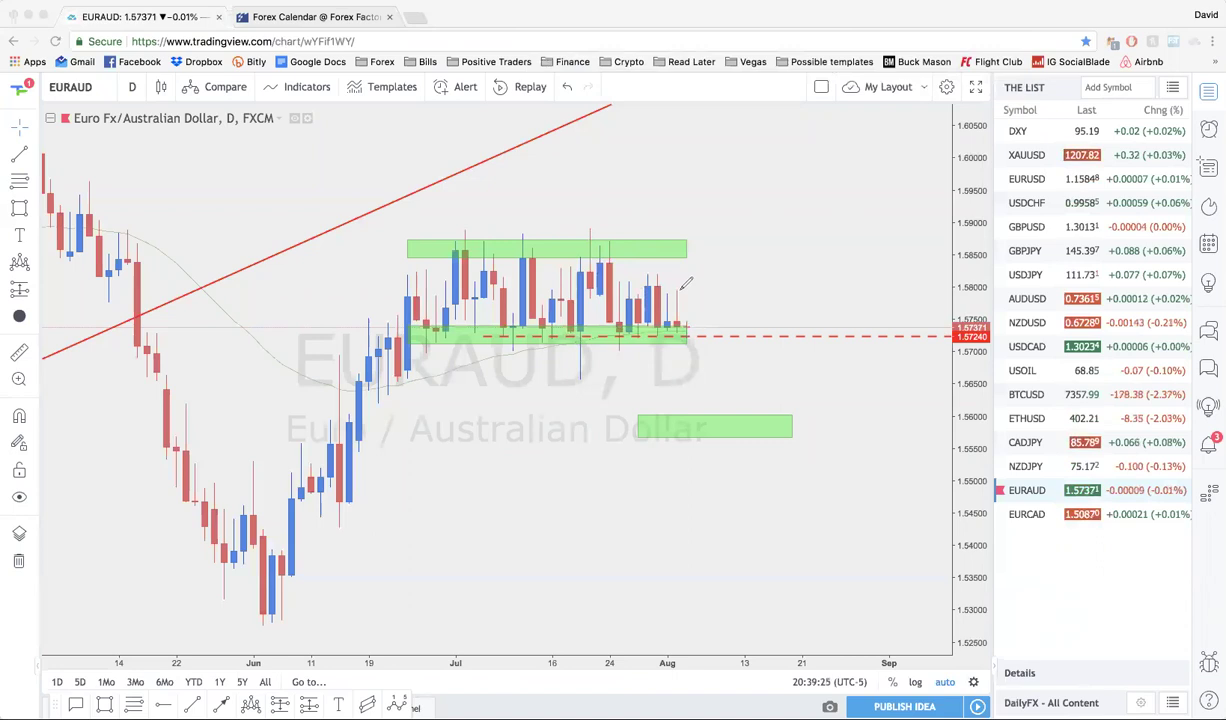
{"action": "mouse_move", "coordinate": [660, 316]}
{"action": "left_mouse_down"}
{"action": "mouse_move", "coordinate": [680, 296]}
{"action": "mouse_move", "coordinate": [664, 337]}
{"action": "mouse_move", "coordinate": [686, 284]}
{"action": "left_mouse_up"}
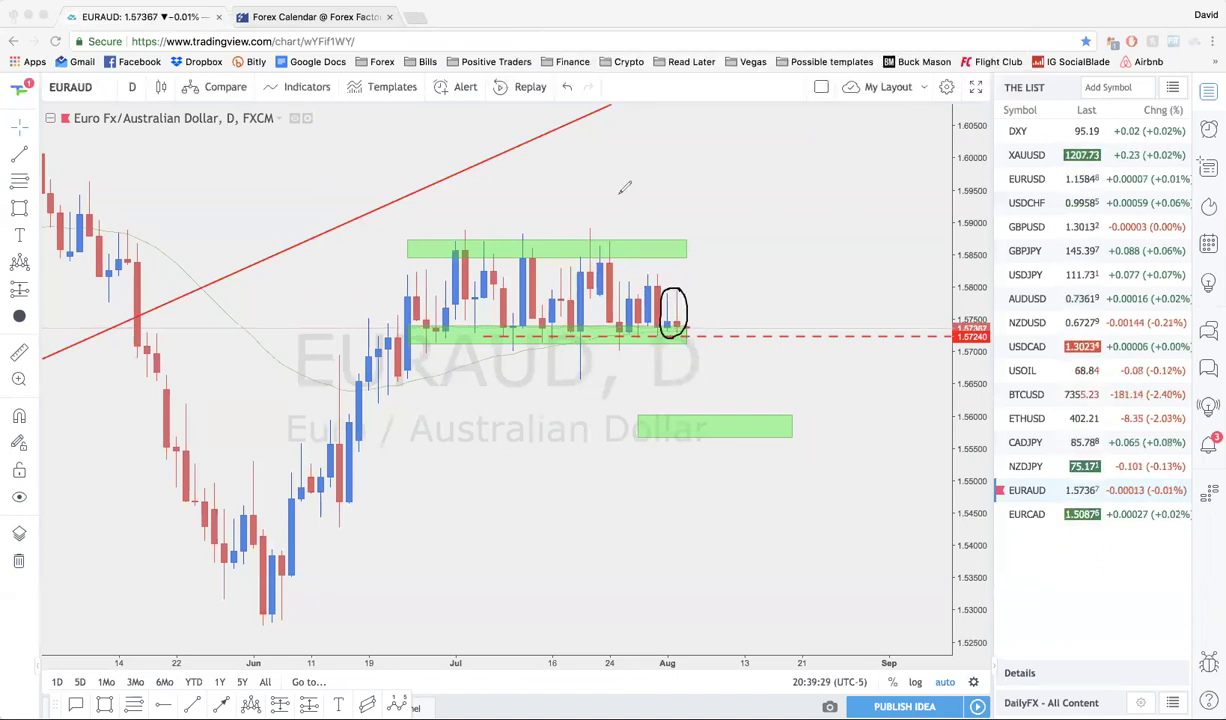
{"action": "key", "text": "ctrl+z"}
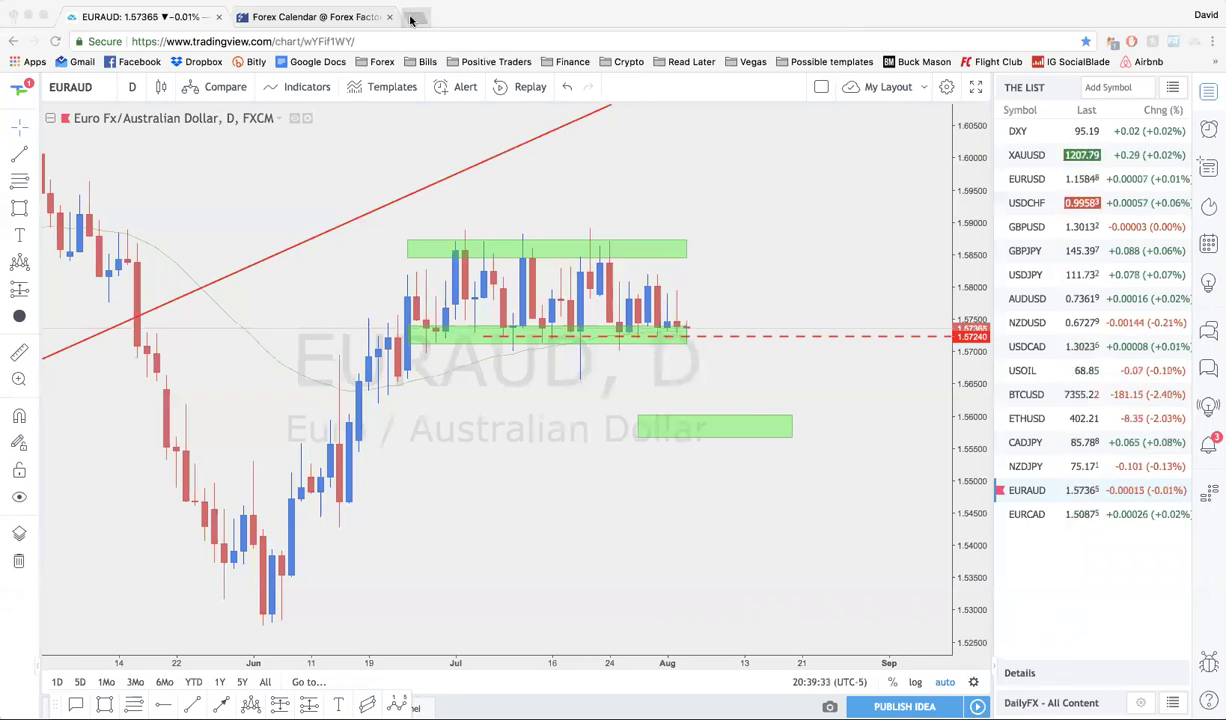
Open the bookmarked Japanese Candlesticks Cheat Sheet in a new browser tab and select its web address
{"action": "left_click", "coordinate": [416, 14]}
{"action": "left_click", "coordinate": [376, 62]}
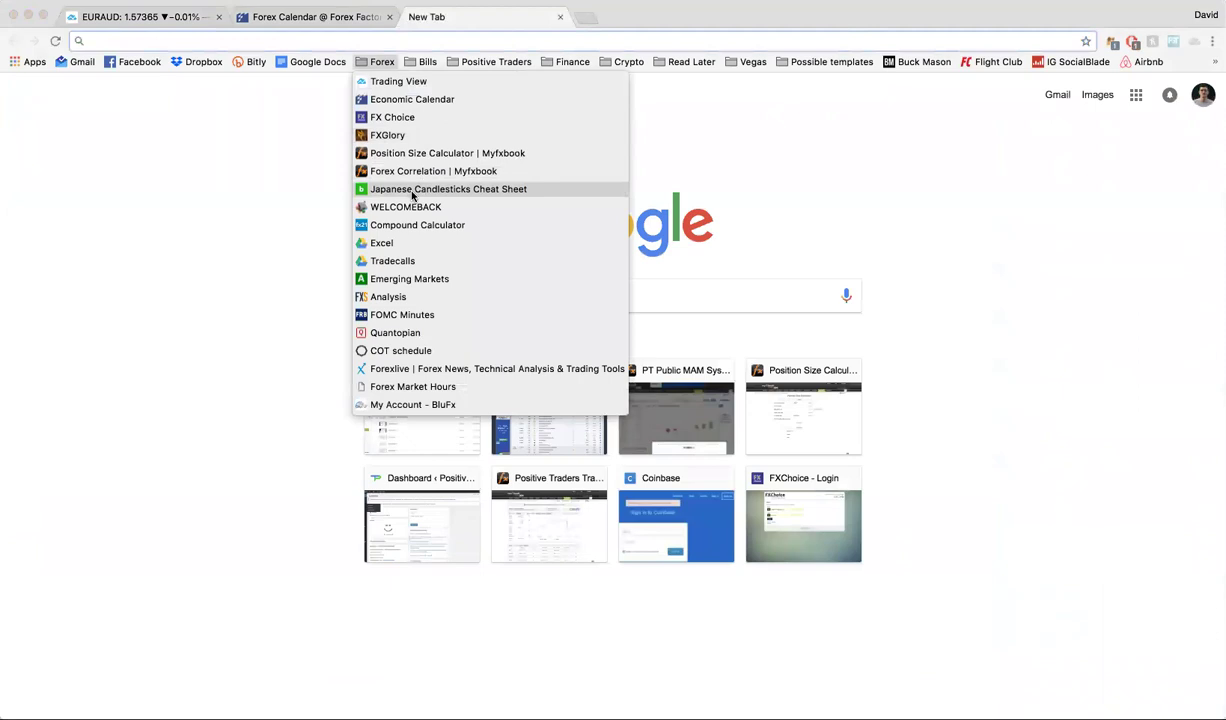
{"action": "left_click", "coordinate": [411, 189]}
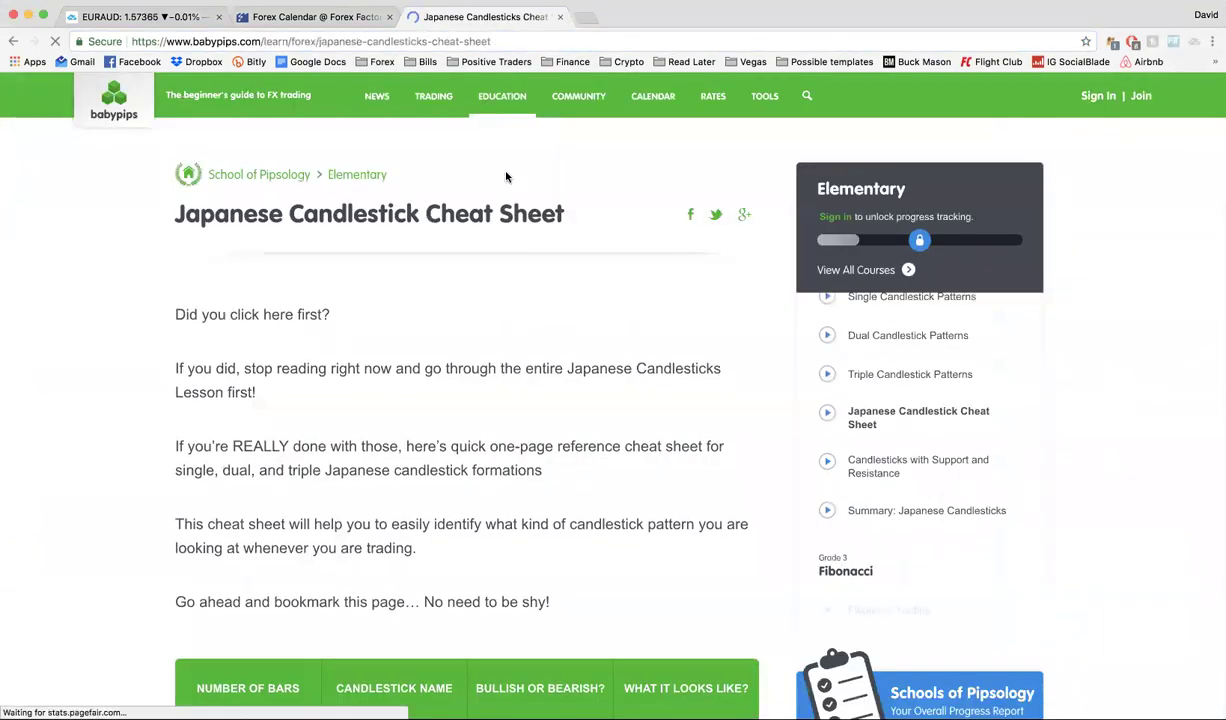
{"action": "left_click", "coordinate": [403, 41]}
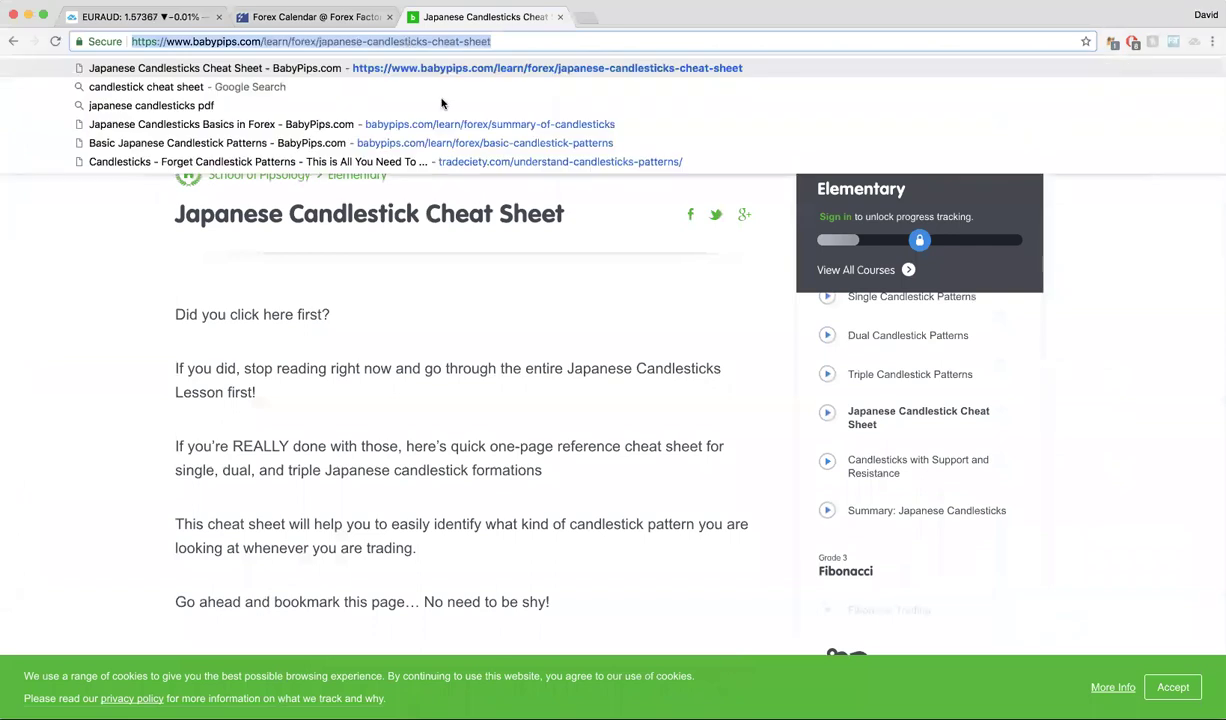
{"action": "left_click", "coordinate": [298, 326]}
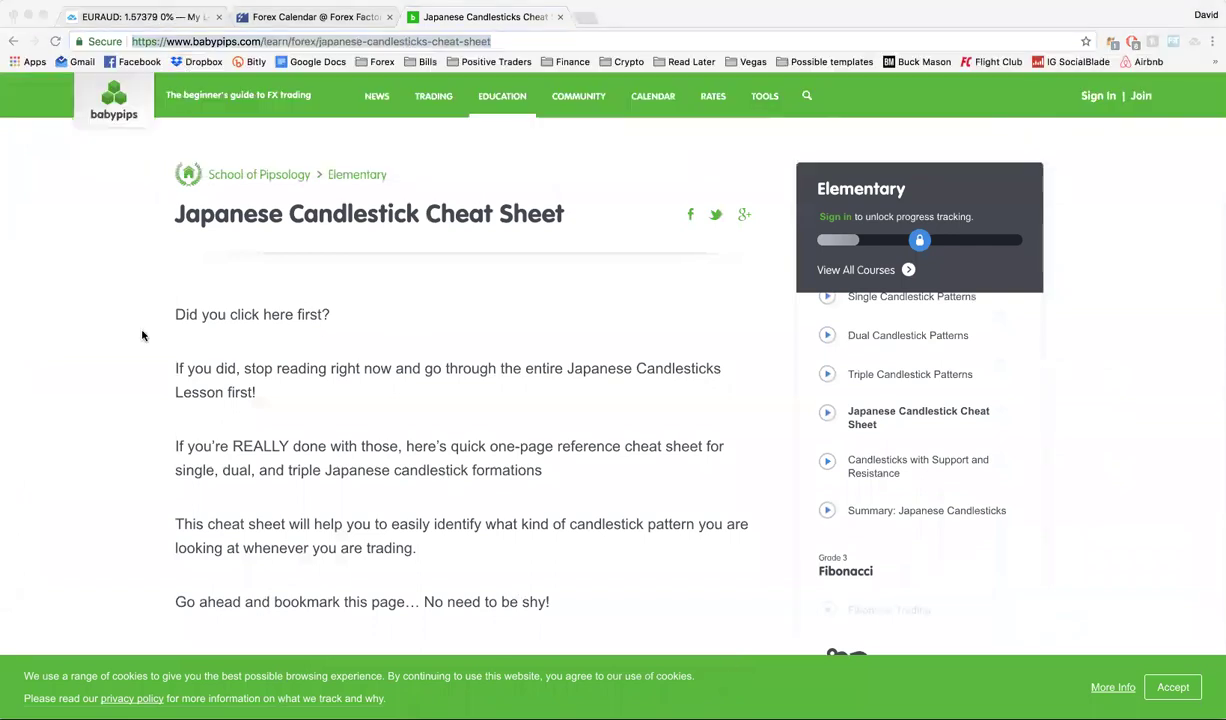
Examine the single, double and triple patterns in the Japanese Candlestick Cheat Sheet and return to the EURAUD chart
{"action": "scroll", "coordinate": [250, 370], "scroll_direction": "down", "scroll_amount": 4}
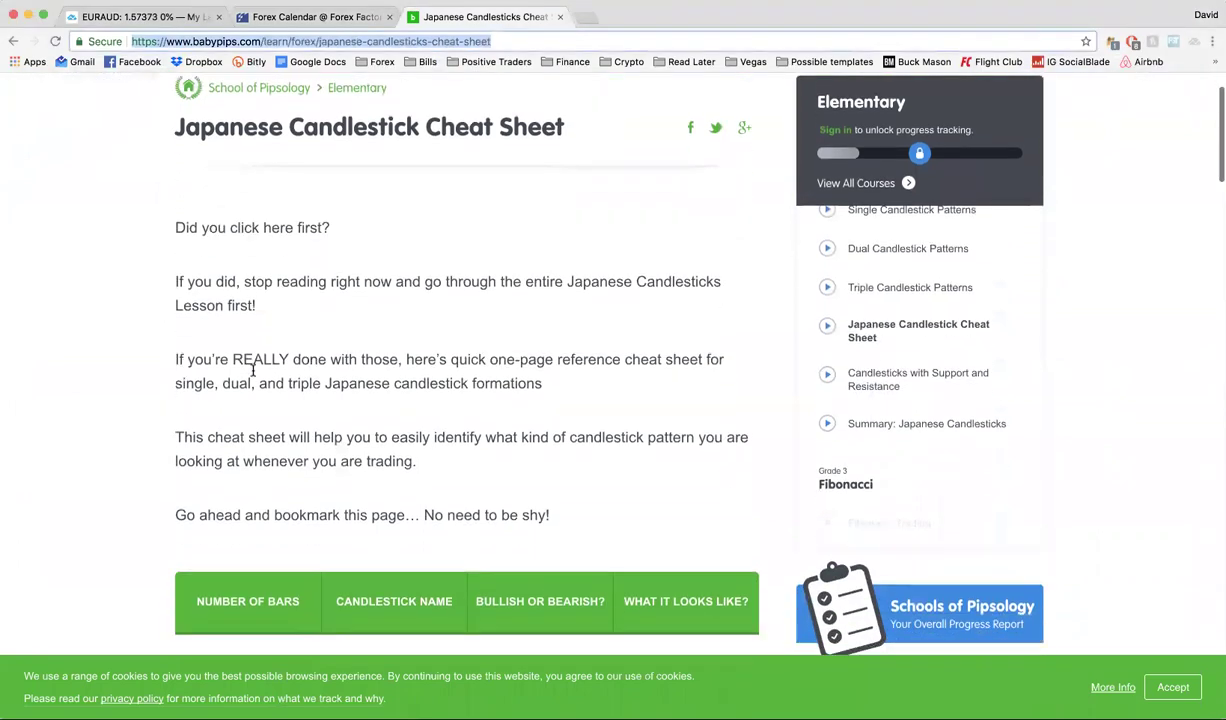
{"action": "scroll", "coordinate": [253, 370], "scroll_direction": "down", "scroll_amount": 15}
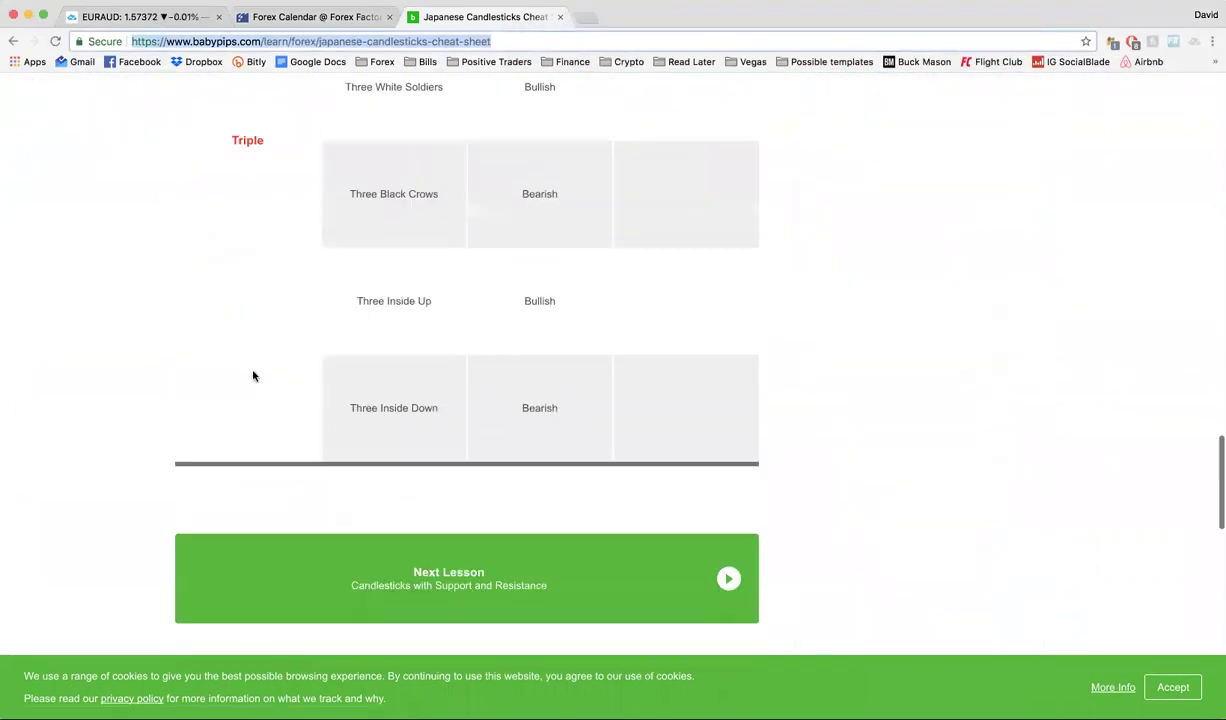
{"action": "scroll", "coordinate": [253, 372], "scroll_direction": "up", "scroll_amount": 10}
{"action": "scroll", "coordinate": [706, 276], "scroll_direction": "up", "scroll_amount": 2}
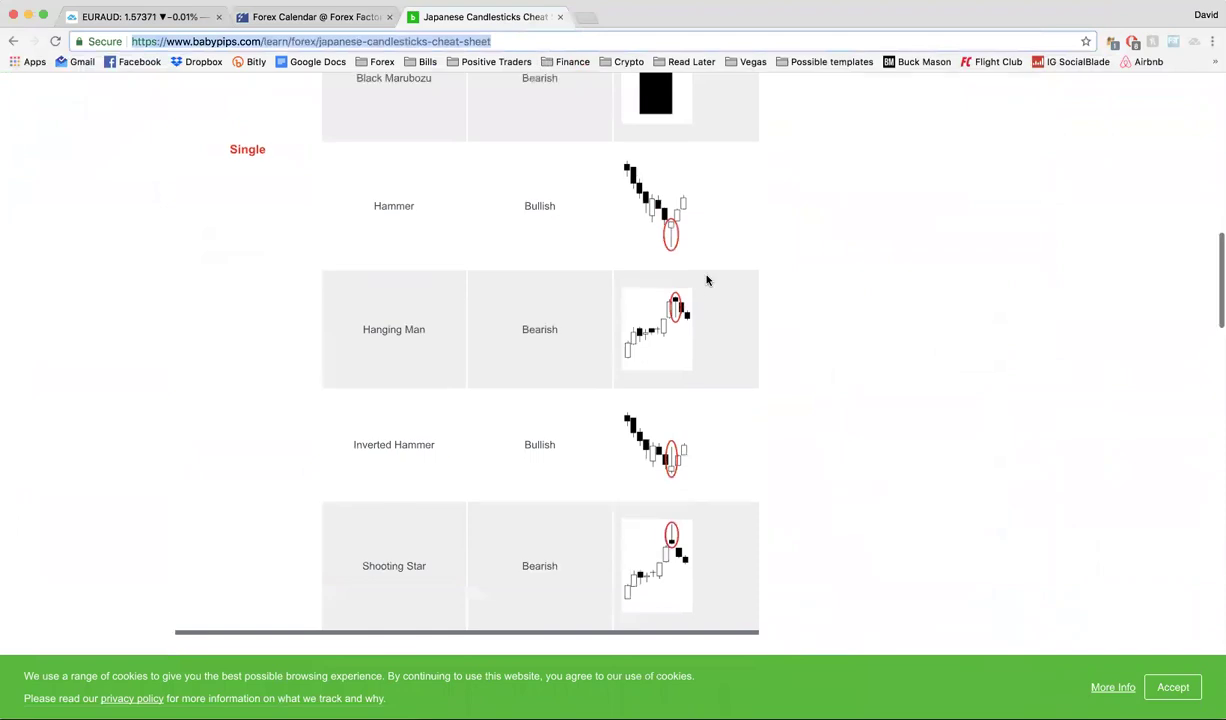
{"action": "scroll", "coordinate": [651, 338], "scroll_direction": "down", "scroll_amount": 6}
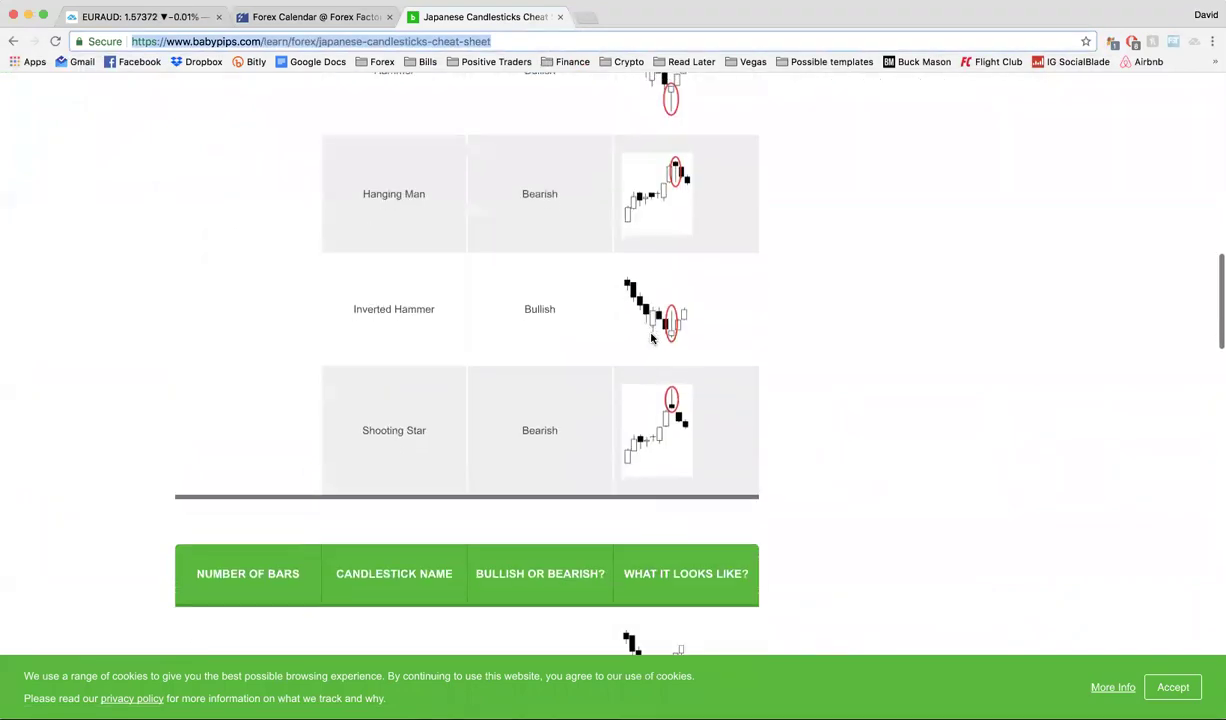
{"action": "scroll", "coordinate": [651, 338], "scroll_direction": "up", "scroll_amount": 18}
{"action": "scroll", "coordinate": [651, 338], "scroll_direction": "down", "scroll_amount": 15}
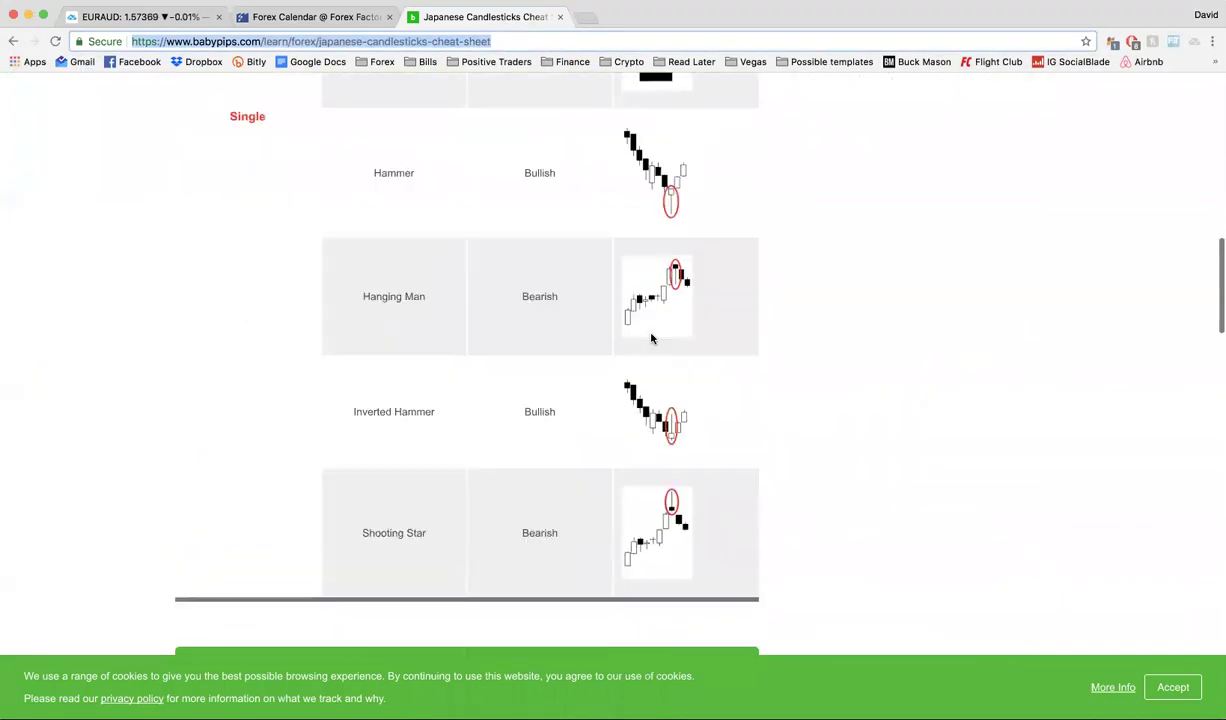
{"action": "scroll", "coordinate": [651, 338], "scroll_direction": "down", "scroll_amount": 3}
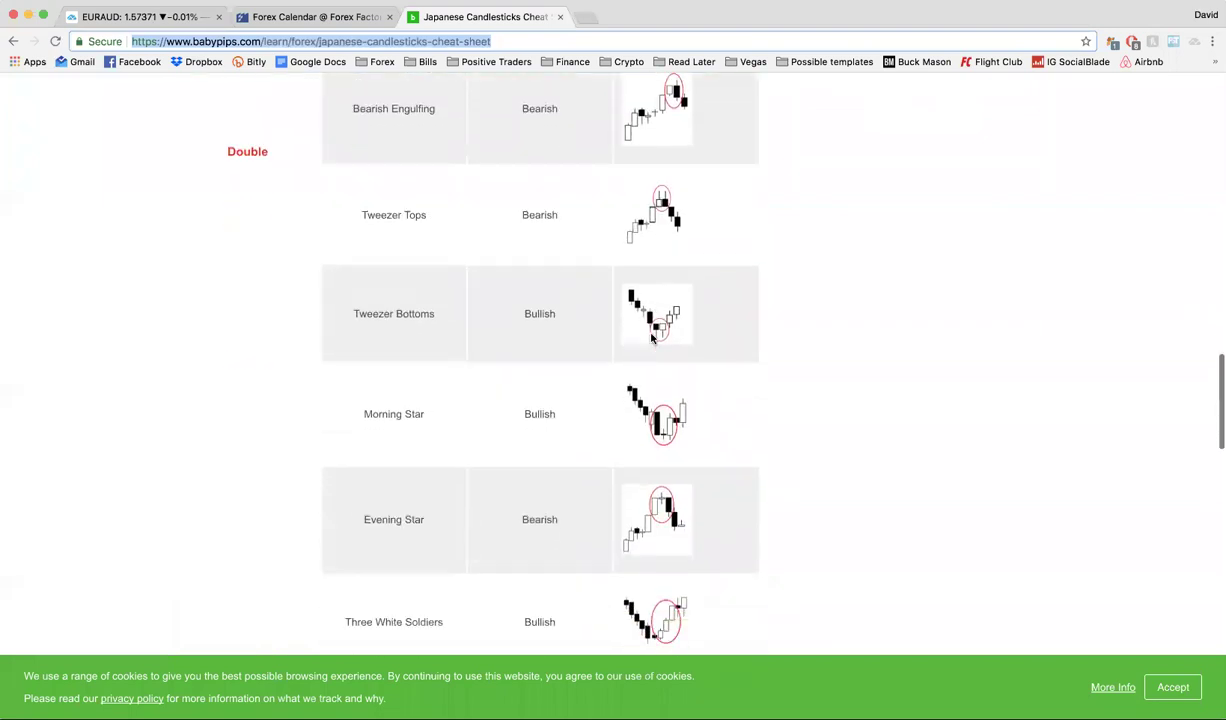
{"action": "scroll", "coordinate": [651, 338], "scroll_direction": "up", "scroll_amount": 6}
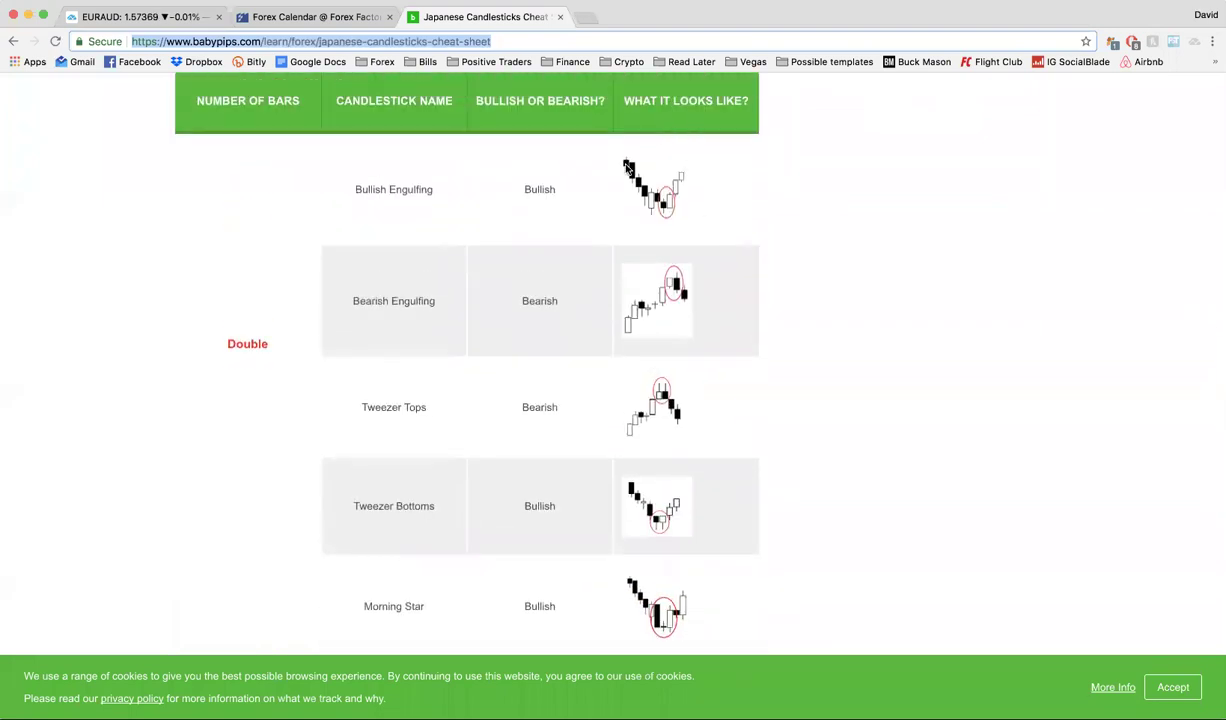
{"action": "key", "text": "ctrl+shift+d"}
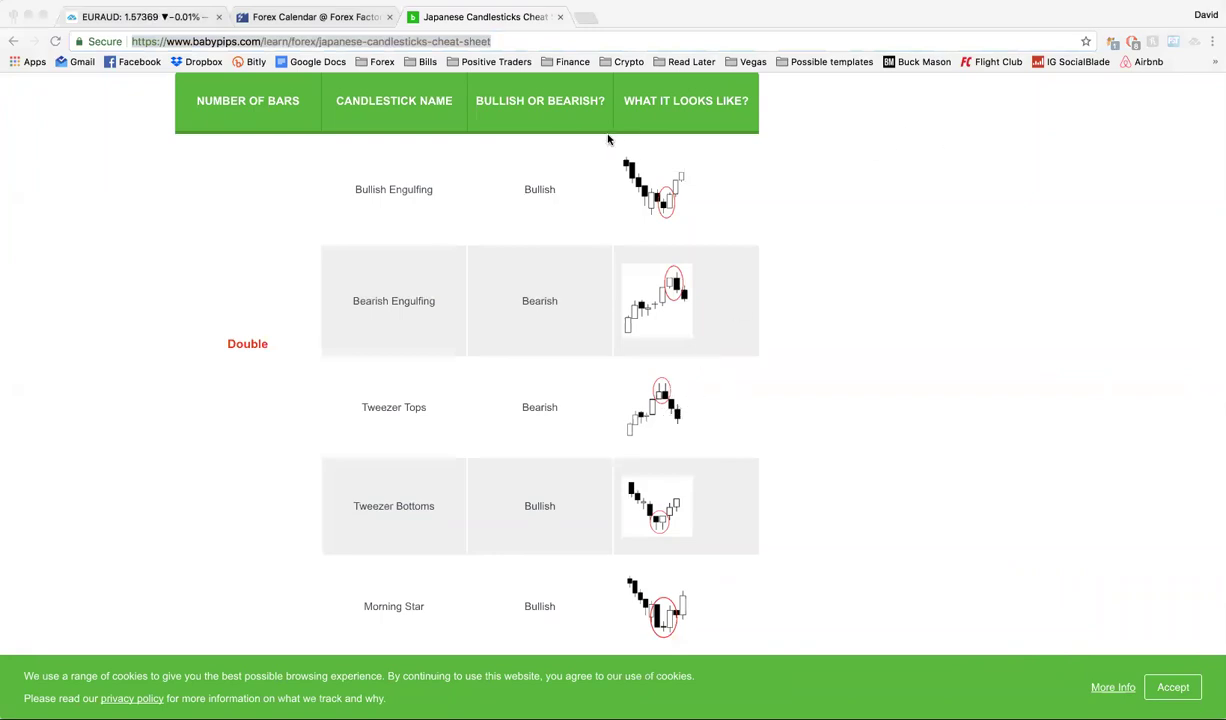
{"action": "left_click", "coordinate": [178, 16]}
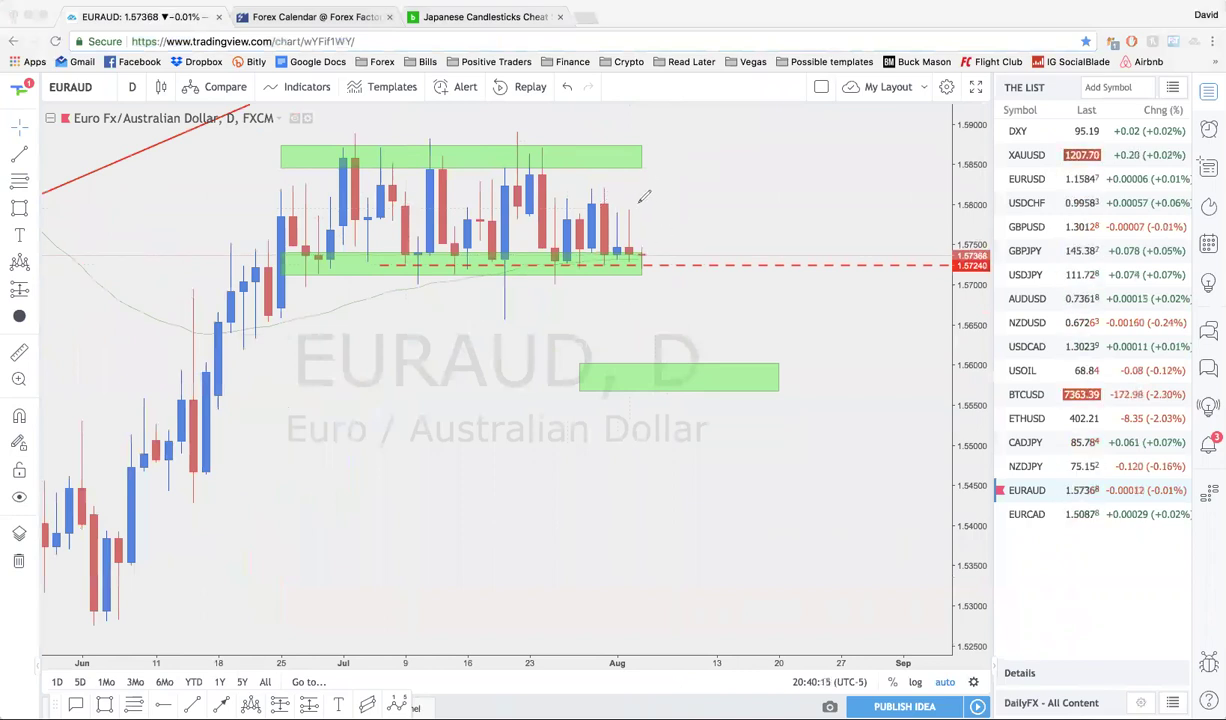
Temporarily circle the two latest full EURAUD daily candles at the lower green zone and outline the whole range between the zones
{"action": "mouse_move", "coordinate": [630, 201]}
{"action": "left_mouse_down"}
{"action": "mouse_move", "coordinate": [607, 220]}
{"action": "mouse_move", "coordinate": [641, 216]}
{"action": "mouse_move", "coordinate": [641, 194]}
{"action": "left_mouse_up"}
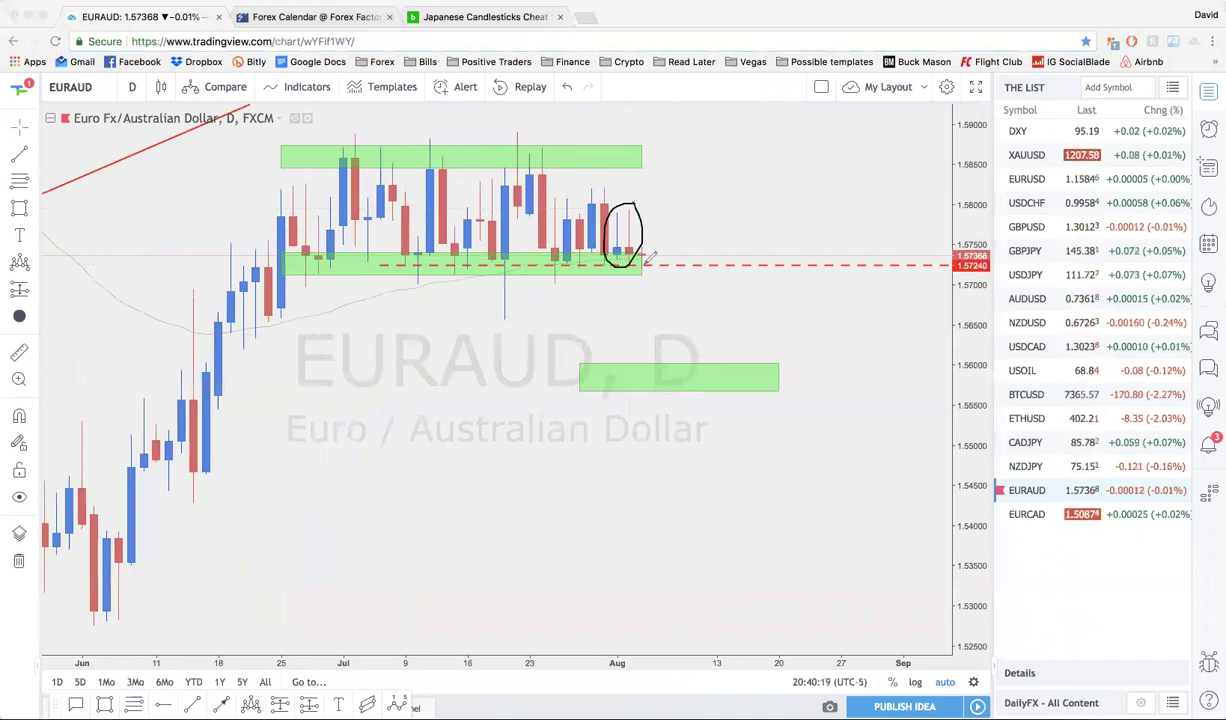
{"action": "left_click_drag", "start_coordinate": [644, 147], "coordinate": [400, 142]}
{"action": "left_click_drag", "start_coordinate": [302, 157], "coordinate": [499, 244]}
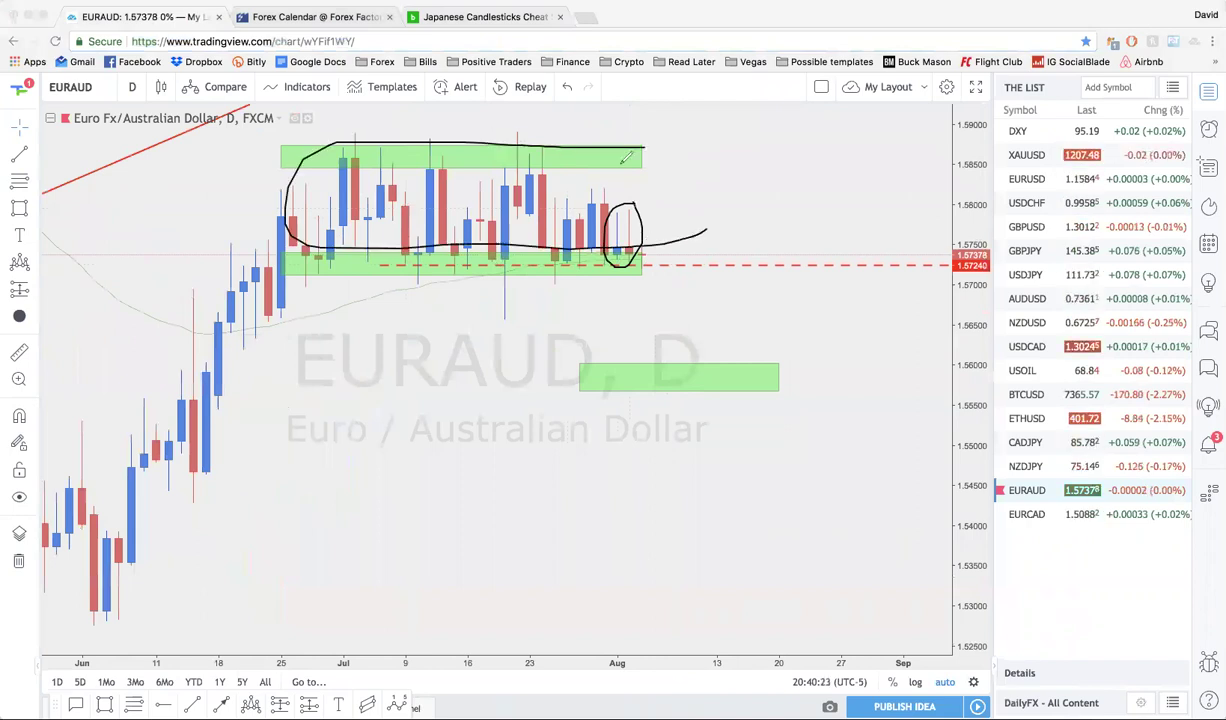
{"action": "left_click_drag", "start_coordinate": [626, 158], "coordinate": [625, 162]}
{"action": "left_click", "coordinate": [567, 87]}
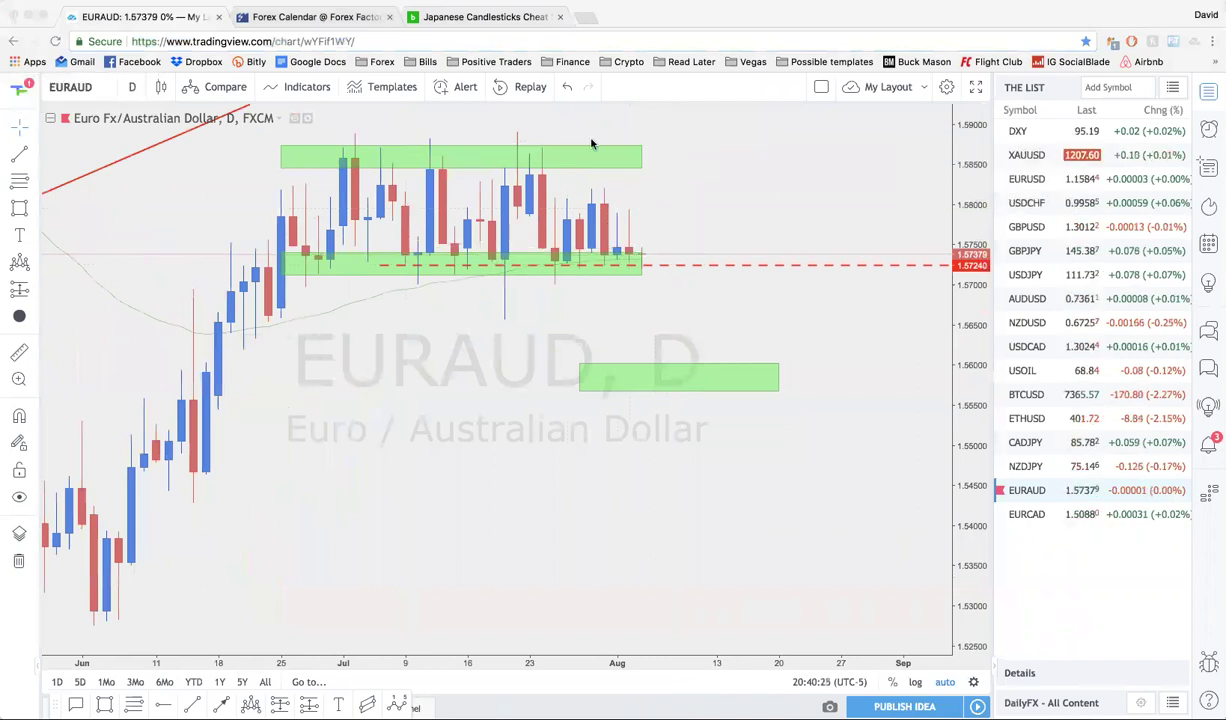
Switch the EURAUD chart to the weekly interval and examine the broken red trendline and the range beneath it
{"action": "type", "text": "1w"}
{"action": "key", "text": "Return"}
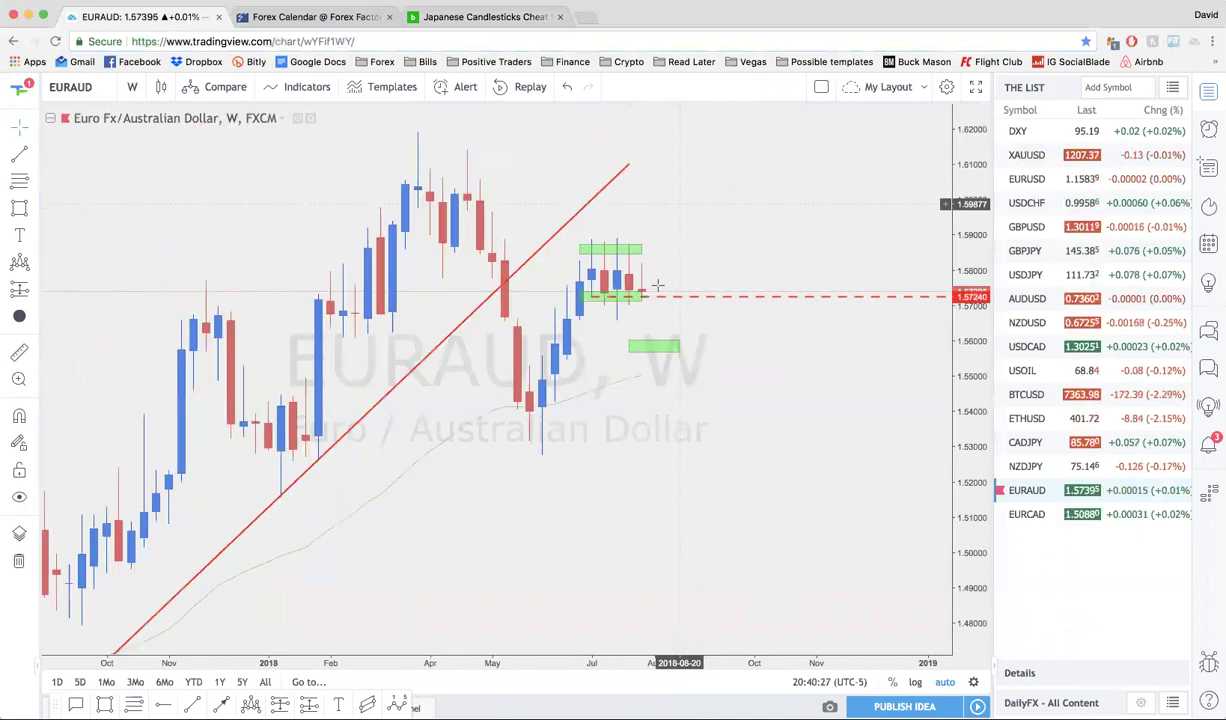
{"action": "scroll", "coordinate": [657, 285], "scroll_direction": "up", "scroll_amount": 3}
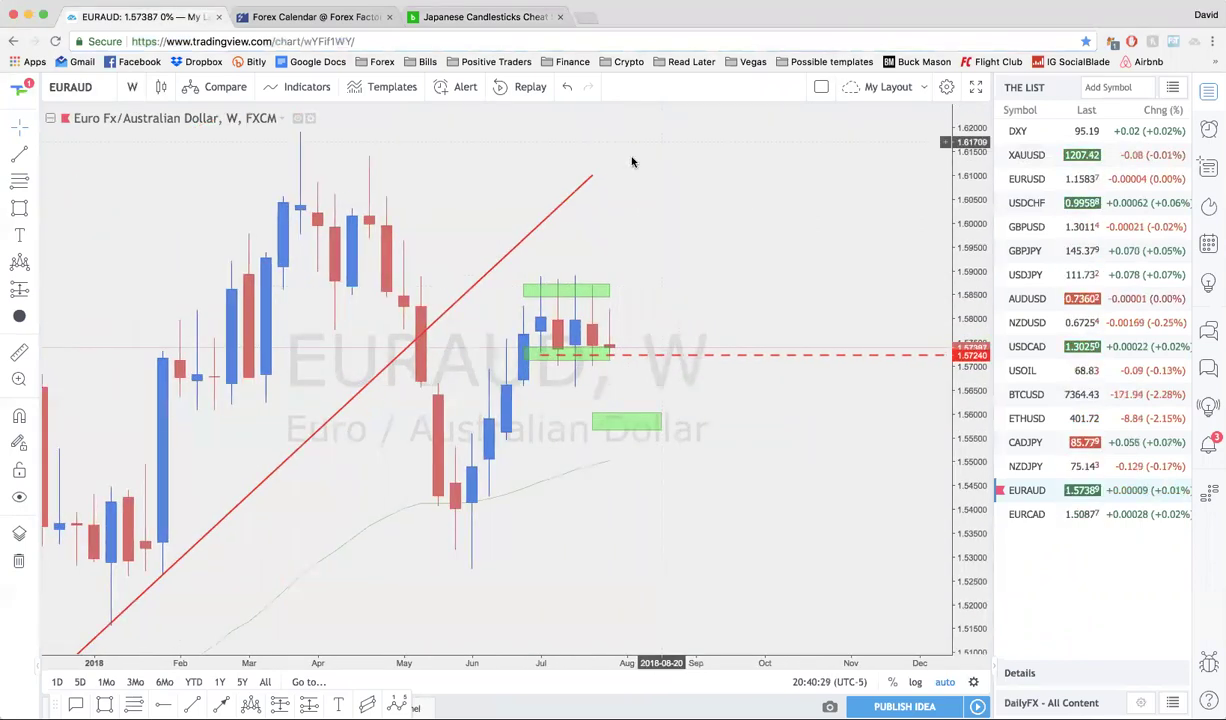
{"action": "scroll", "coordinate": [575, 133], "scroll_direction": "down", "scroll_amount": 5}
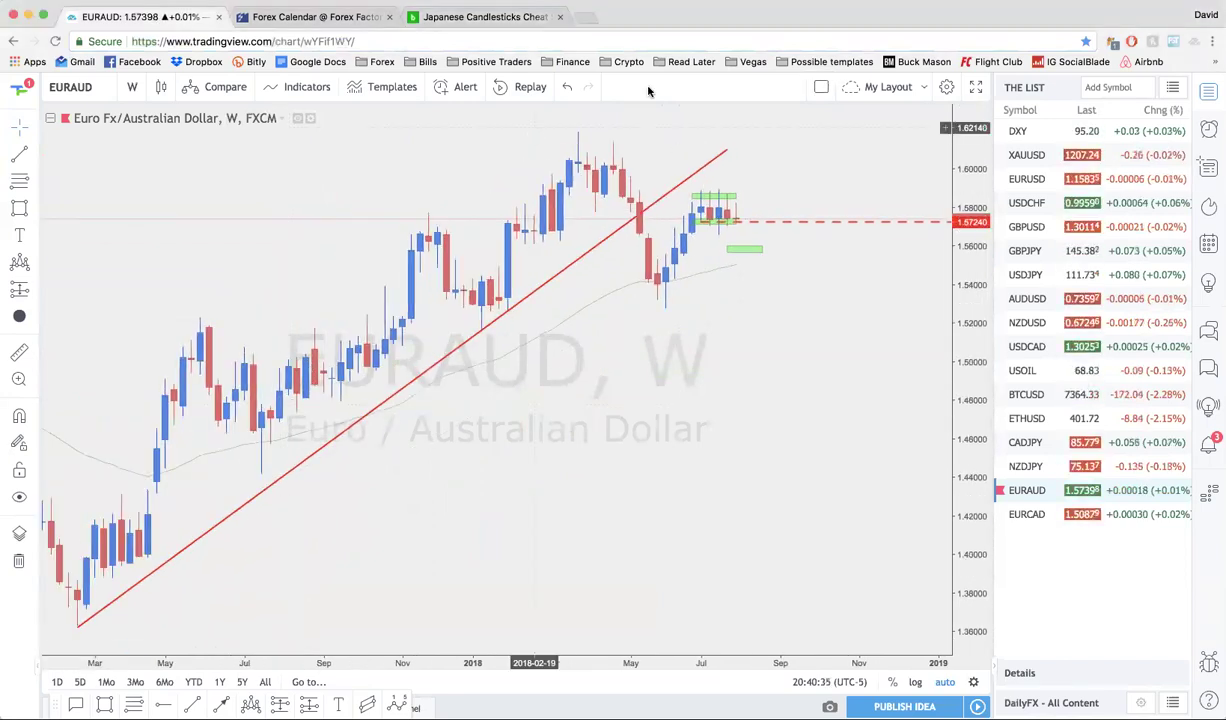
Temporarily trace the weekly EURAUD swings from mid-2017 to the current range, ending in a downward arrow to about 1.49
{"action": "mouse_move", "coordinate": [272, 419]}
{"action": "left_mouse_down"}
{"action": "mouse_move", "coordinate": [420, 240]}
{"action": "mouse_move", "coordinate": [480, 312]}
{"action": "mouse_move", "coordinate": [583, 156]}
{"action": "mouse_move", "coordinate": [664, 264]}
{"action": "mouse_move", "coordinate": [735, 217]}
{"action": "left_mouse_up"}
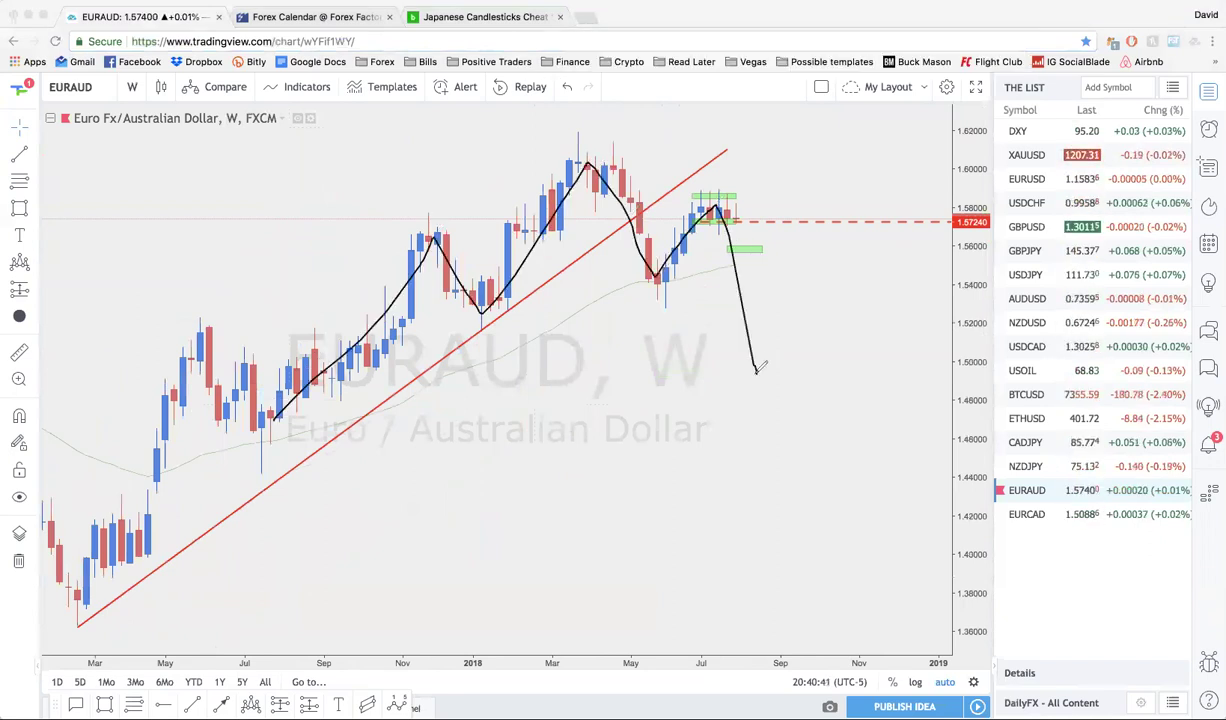
{"action": "left_click_drag", "start_coordinate": [778, 359], "coordinate": [782, 348]}
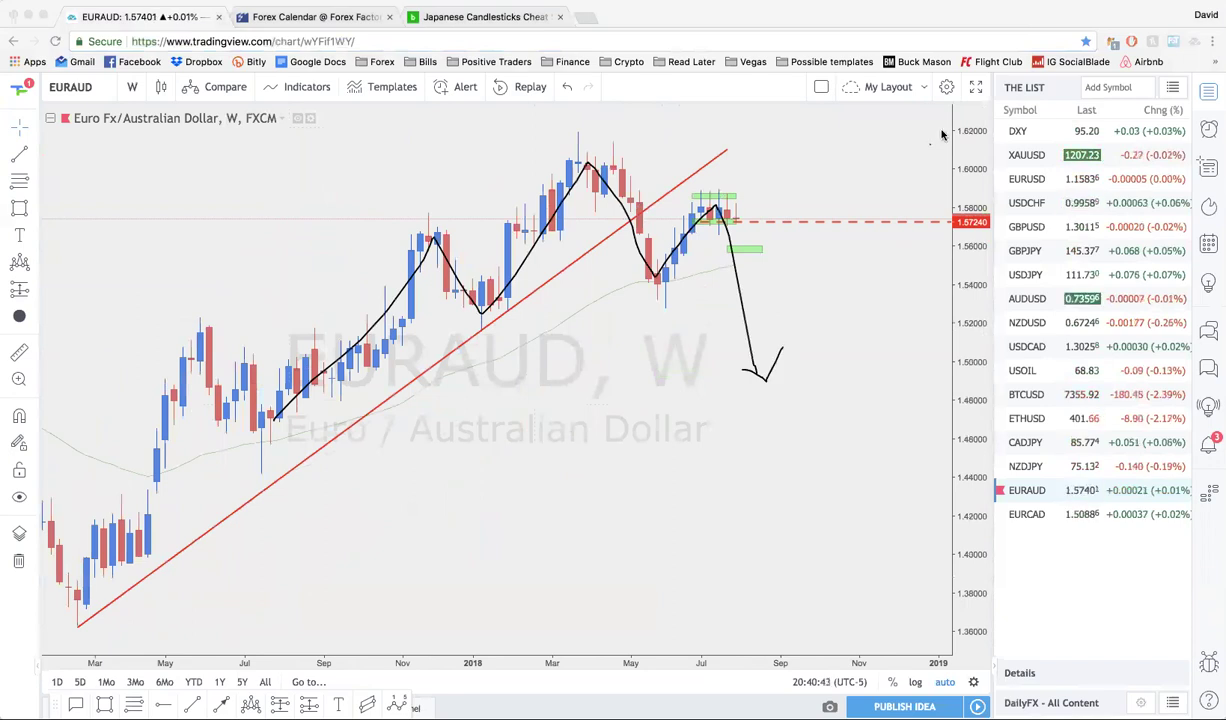
{"action": "key", "text": "super+z"}
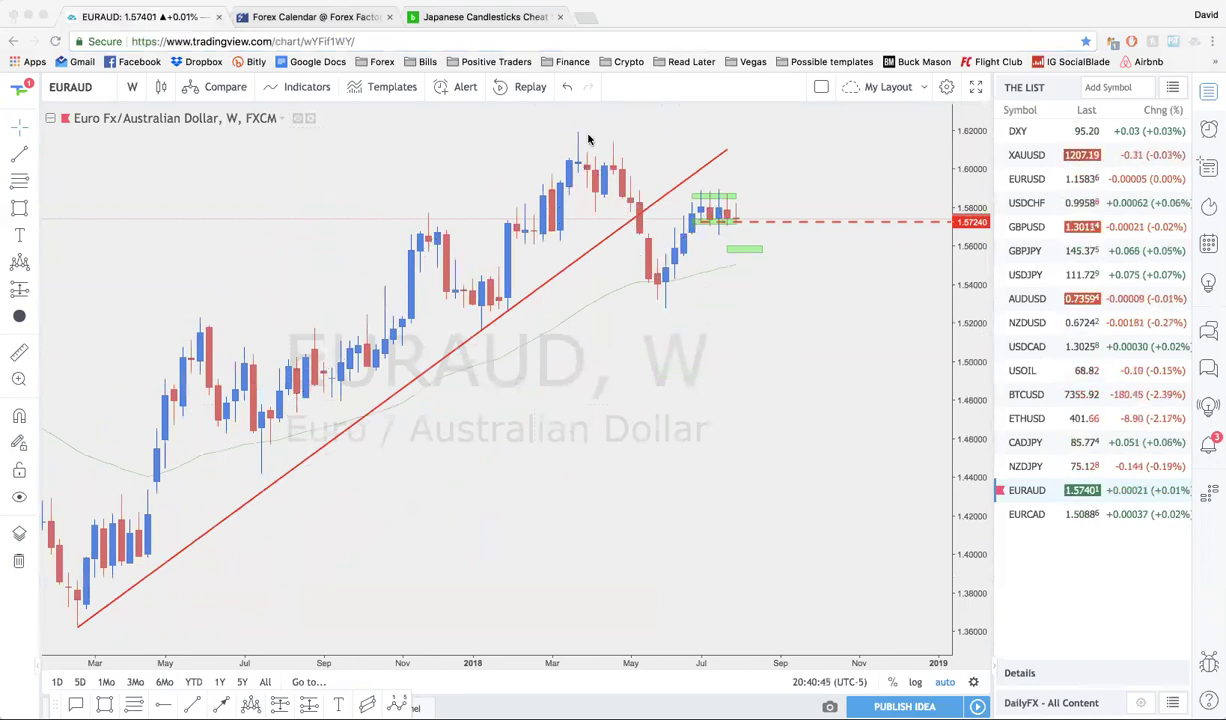
View EURAUD on the 4-hour interval, return it to daily and examine the July to August range
{"action": "type", "text": "1"}
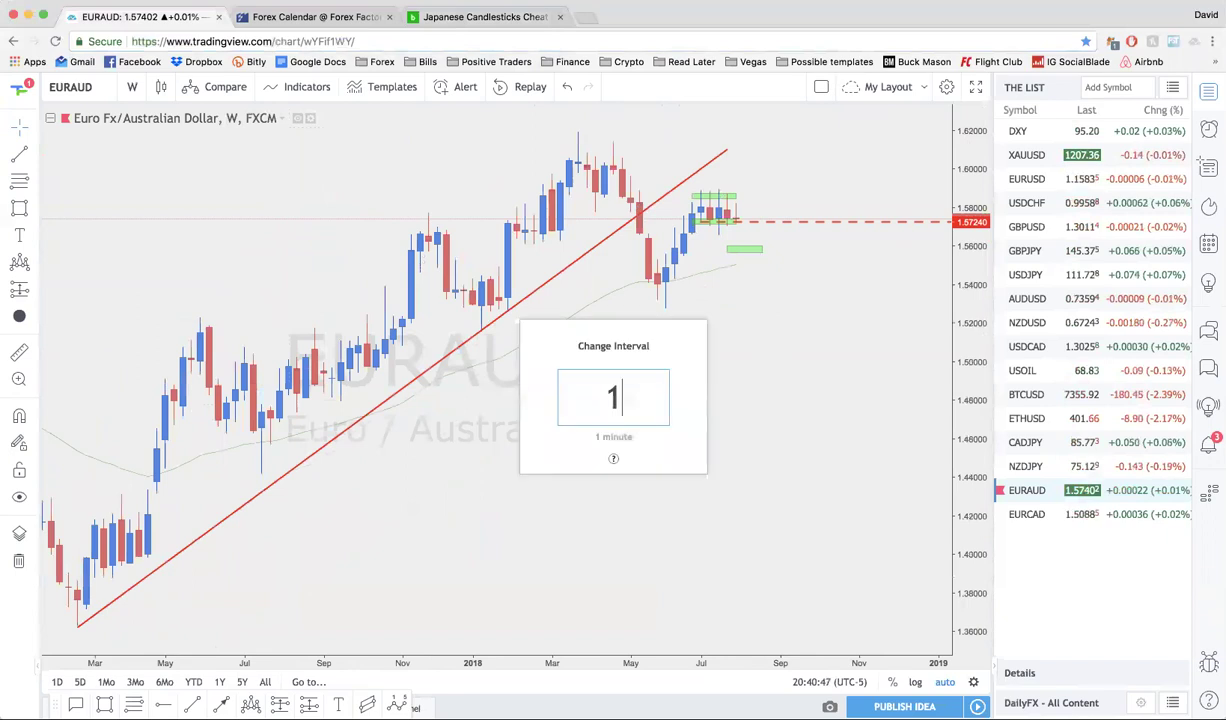
{"action": "type", "text": "D"}
{"action": "key", "text": "Return"}
{"action": "type", "text": "4H"}
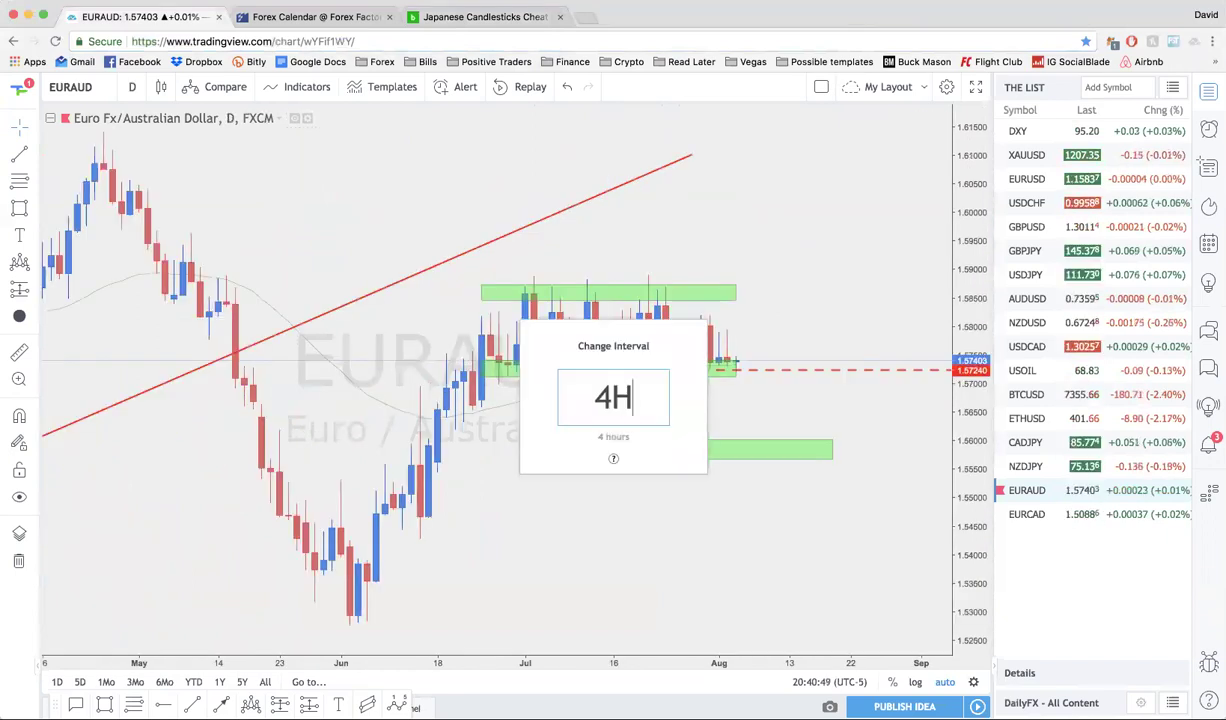
{"action": "key", "text": "Return"}
{"action": "scroll", "coordinate": [495, 380], "scroll_direction": "down", "scroll_amount": 5}
{"action": "type", "text": "1D"}
{"action": "key", "text": "Return"}
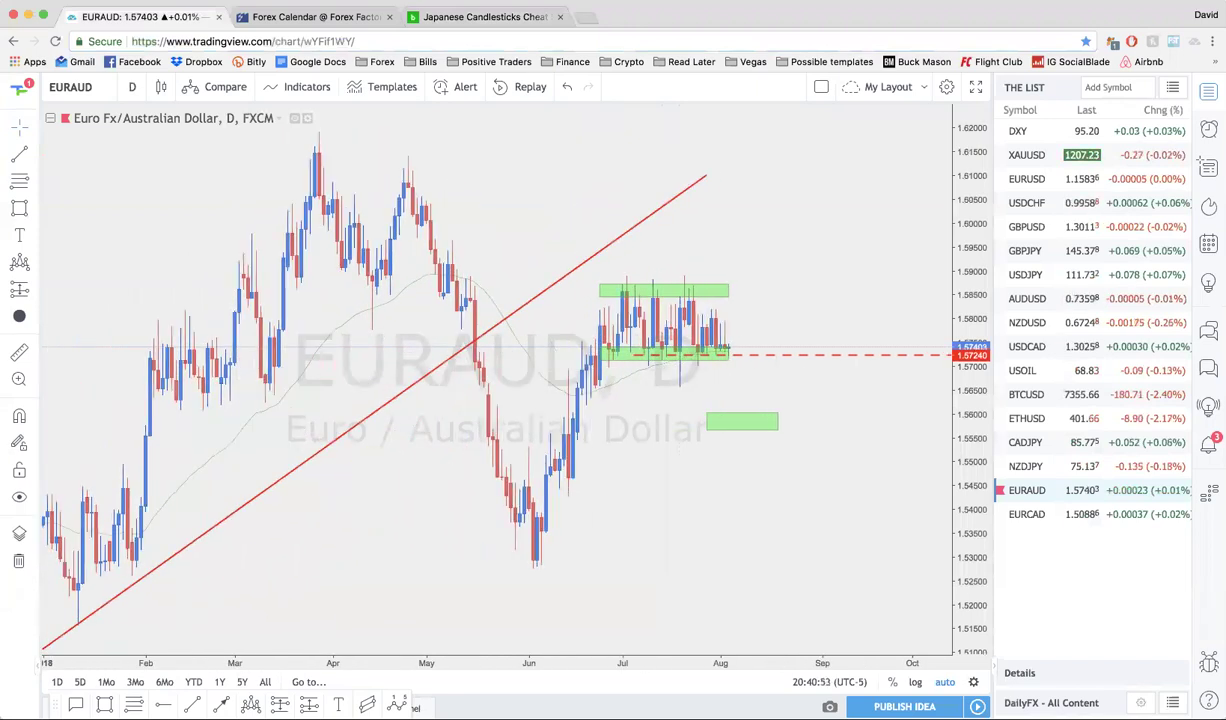
{"action": "scroll", "coordinate": [495, 380], "scroll_direction": "down", "scroll_amount": 2}
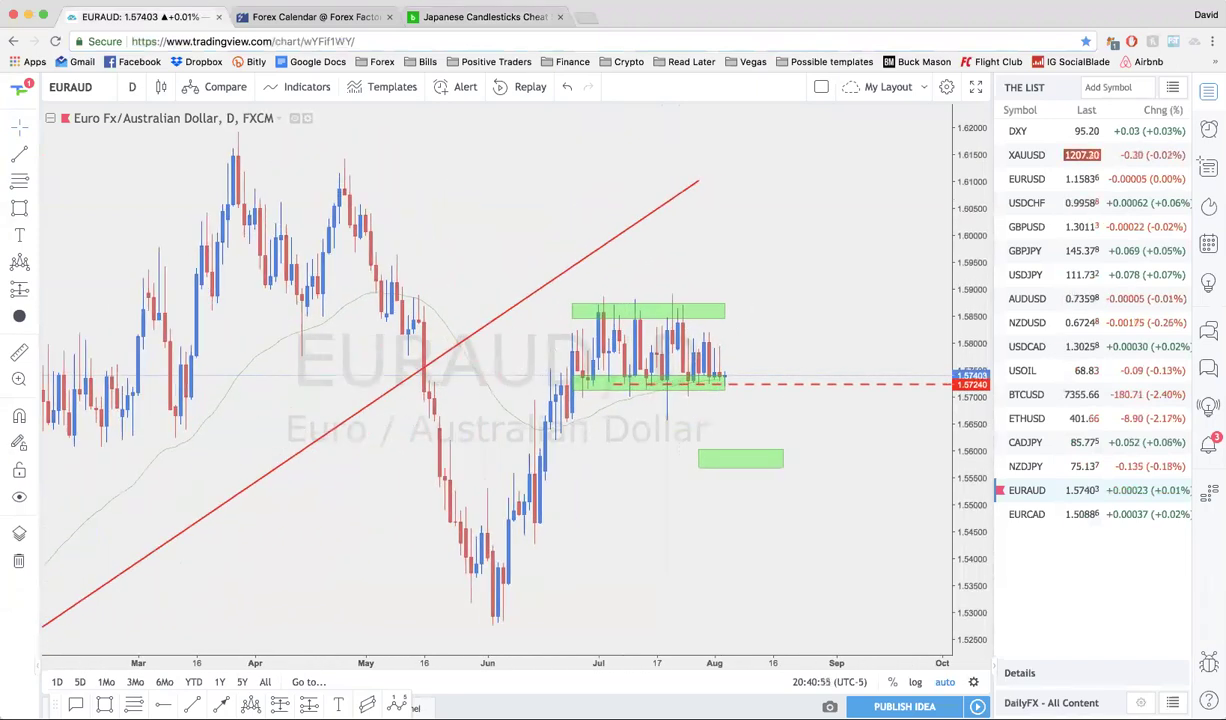
{"action": "left_click", "coordinate": [684, 306]}
{"action": "scroll", "coordinate": [688, 306], "scroll_direction": "up", "scroll_amount": 1}
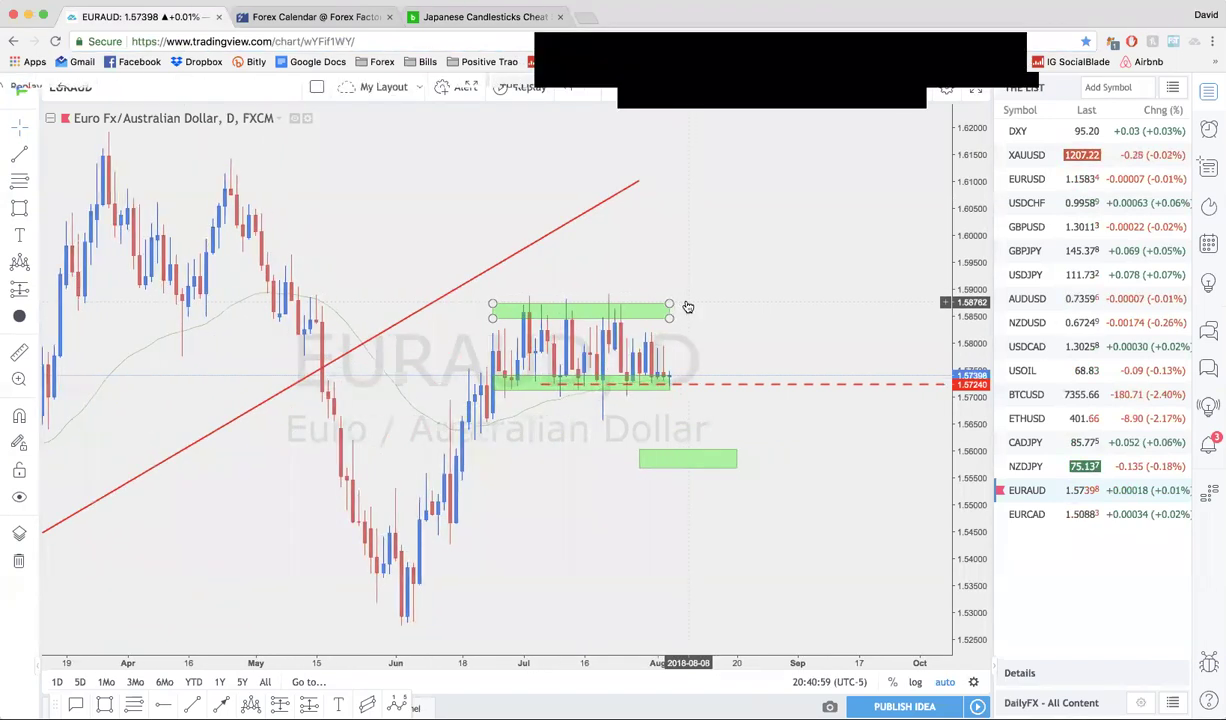
{"action": "scroll", "coordinate": [688, 306], "scroll_direction": "up", "scroll_amount": 1}
Temporarily sketch EURAUD rising above the upper green zone to about 1.594 and dropping in an arrow to the lowest green zone
{"action": "left_click", "coordinate": [701, 129]}
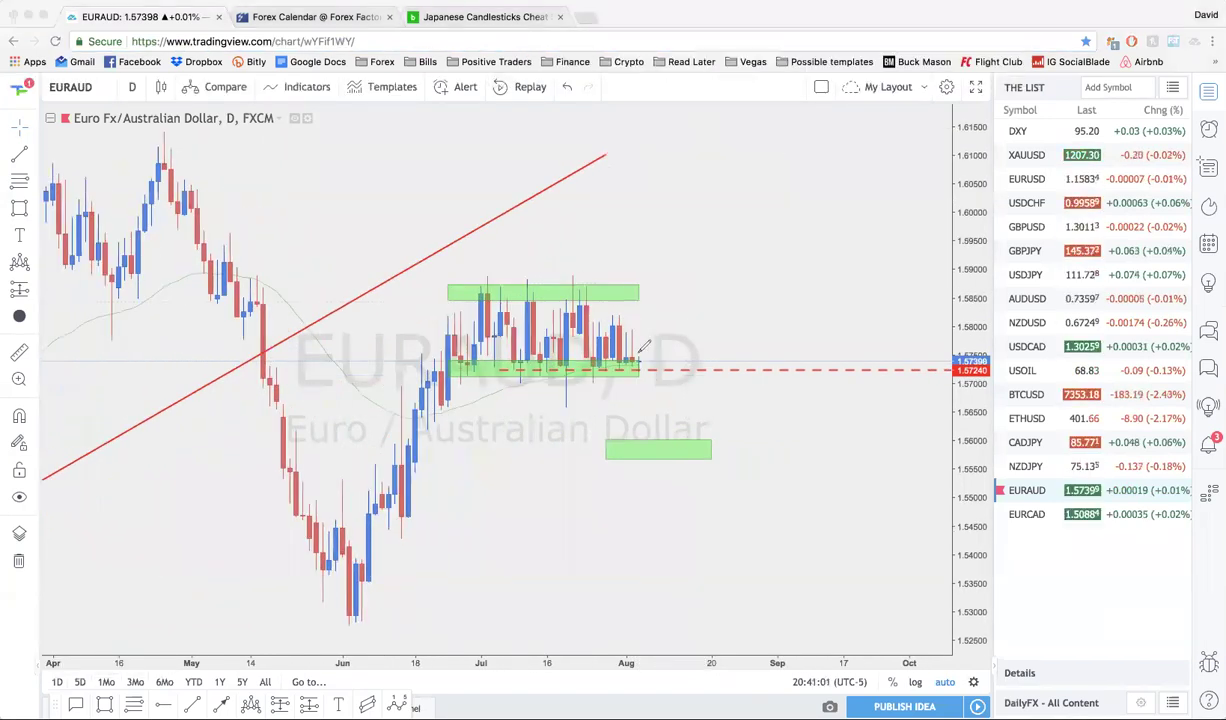
{"action": "mouse_move", "coordinate": [639, 360]}
{"action": "left_mouse_down"}
{"action": "mouse_move", "coordinate": [655, 253]}
{"action": "mouse_move", "coordinate": [727, 461]}
{"action": "mouse_move", "coordinate": [735, 415]}
{"action": "left_mouse_up"}
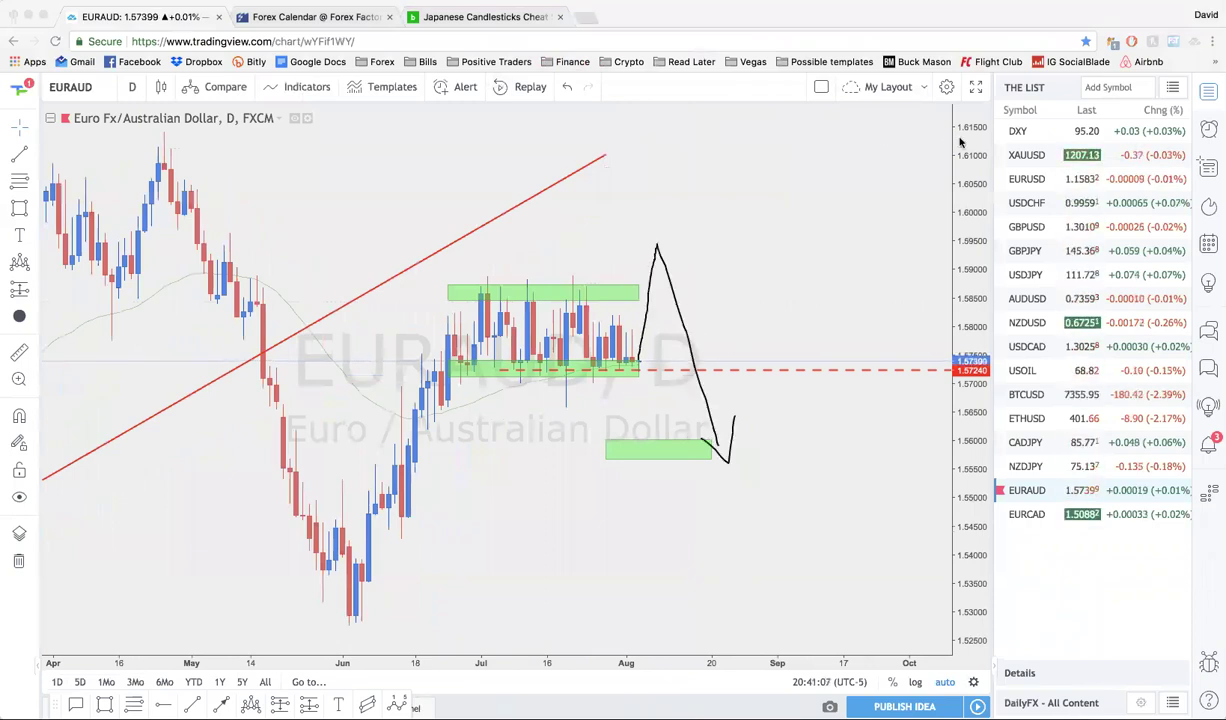
{"action": "key", "text": "ctrl+z"}
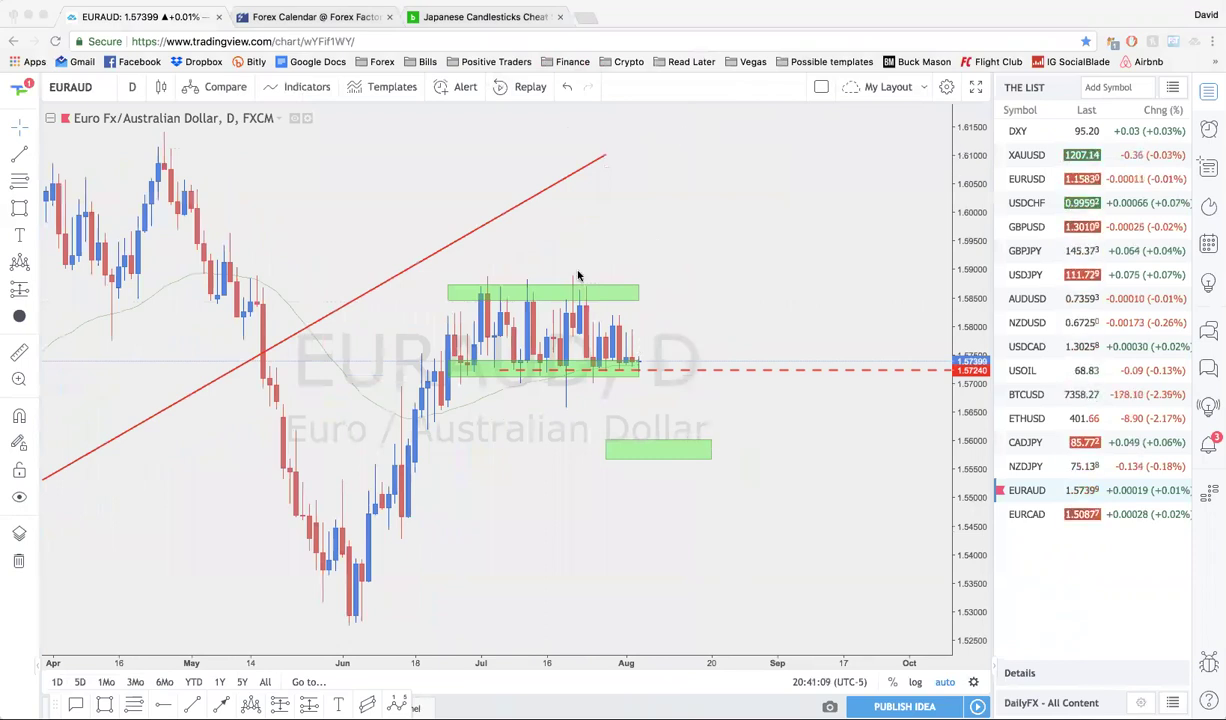